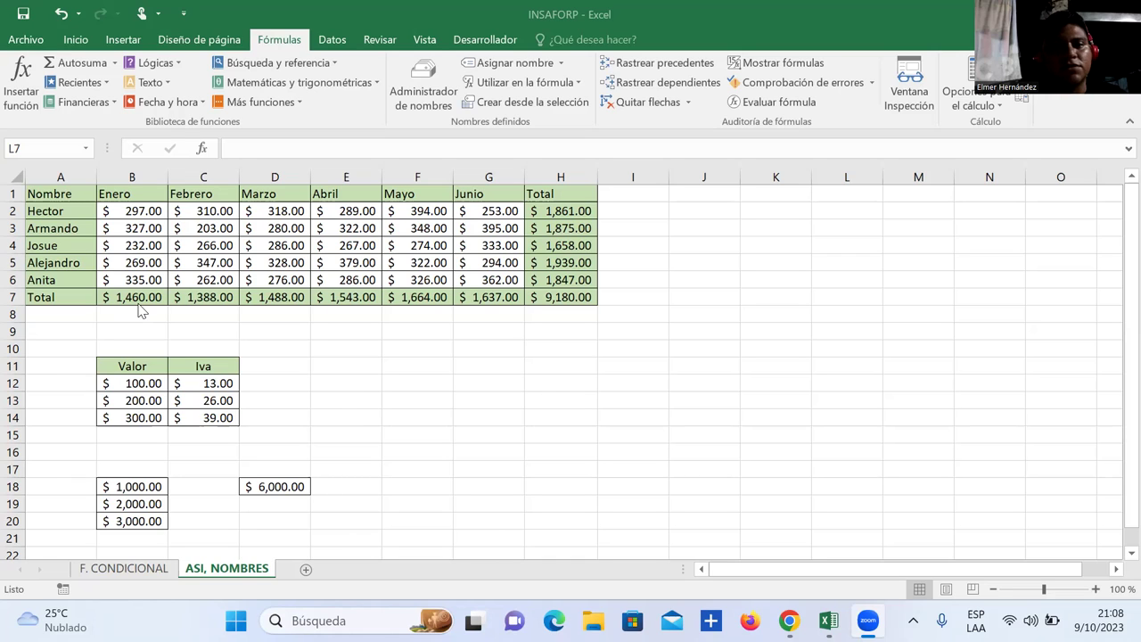
Step: Clear the January total in B7, then undo to restore its formula
{"action": "key", "text": "alt+Tab"}
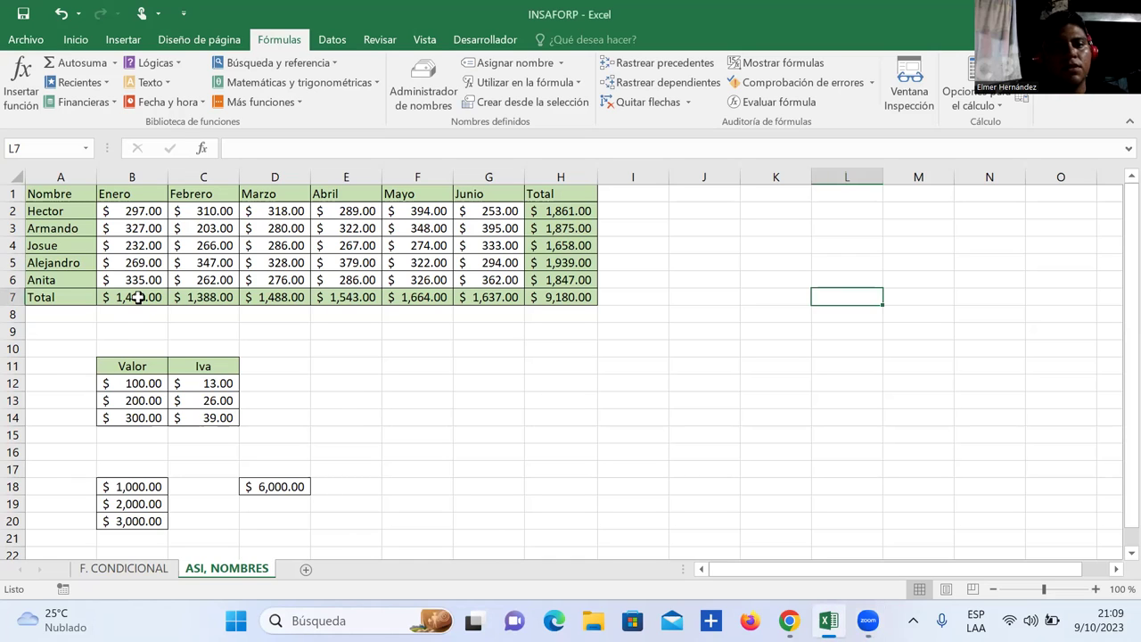
{"action": "left_click", "coordinate": [138, 298]}
{"action": "key", "text": "BackSpace"}
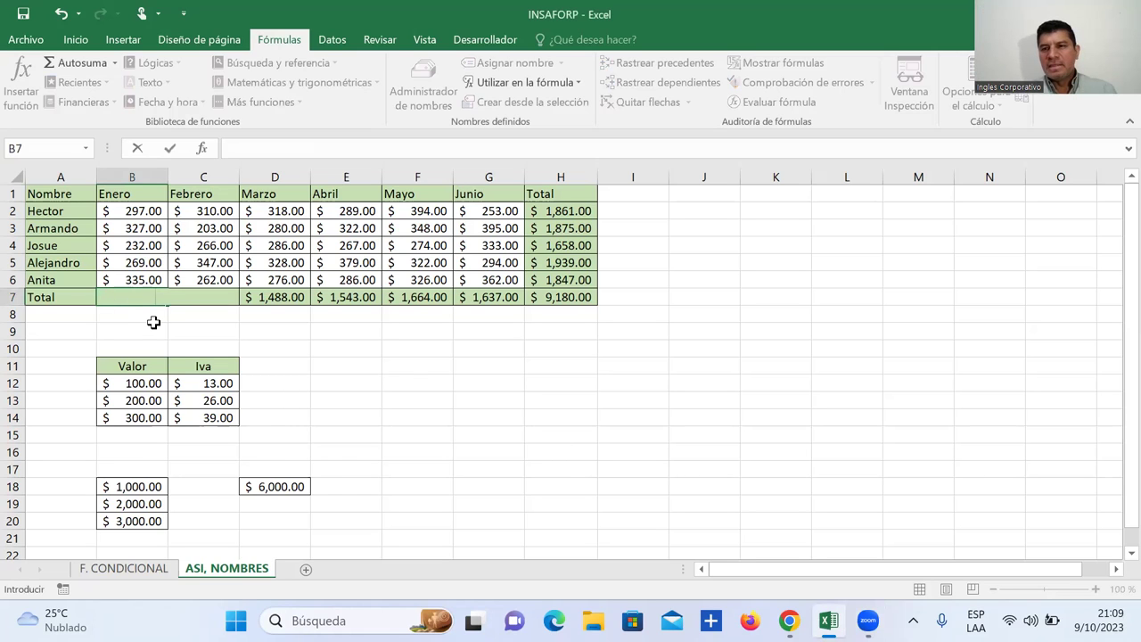
{"action": "left_click", "coordinate": [154, 326]}
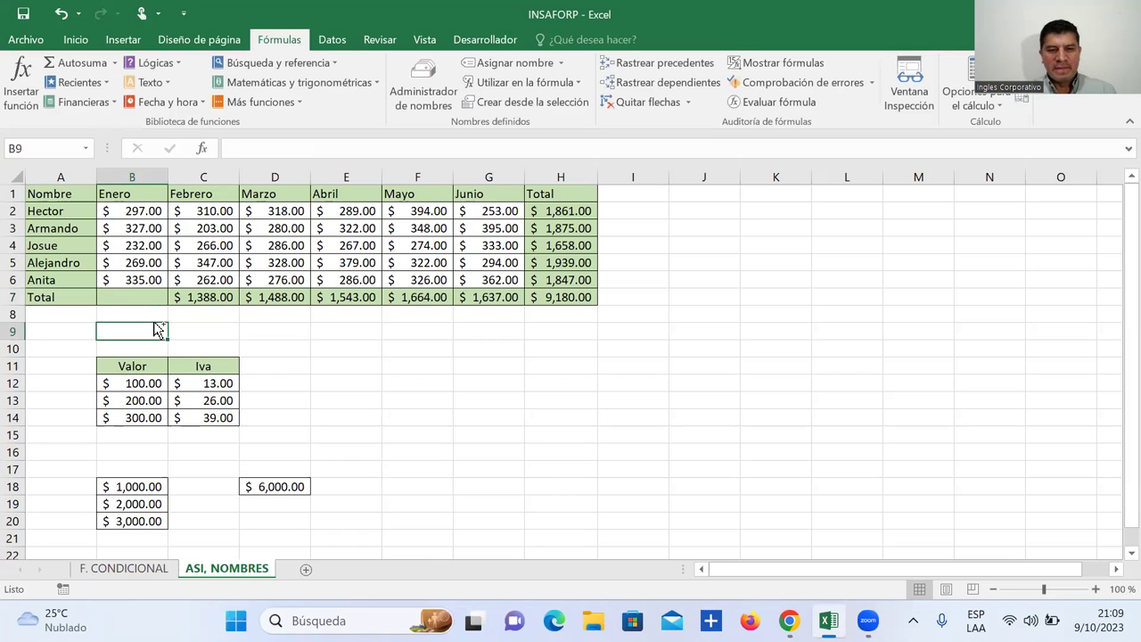
{"action": "key", "text": "ctrl+z"}
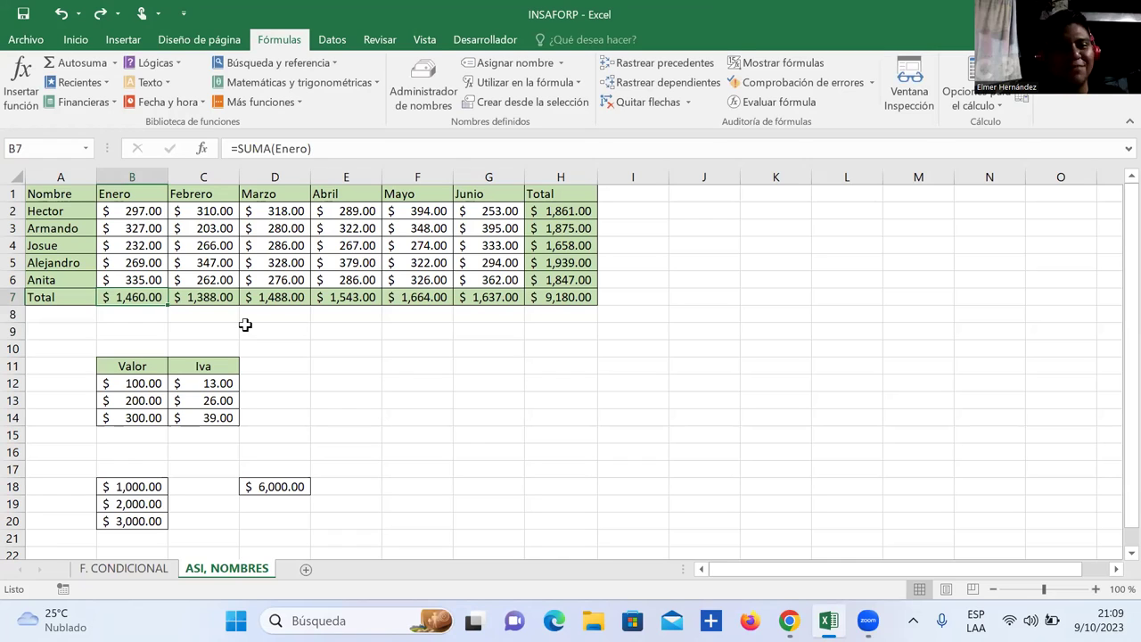
Step: Return to B7 and replace it with =suma(enero), showing $1,460.00
{"action": "key", "text": "Right"}
{"action": "key", "text": "Right"}
{"action": "key", "text": "Right"}
{"action": "key", "text": "Down"}
{"action": "key", "text": "Down"}
{"action": "key", "text": "Down"}
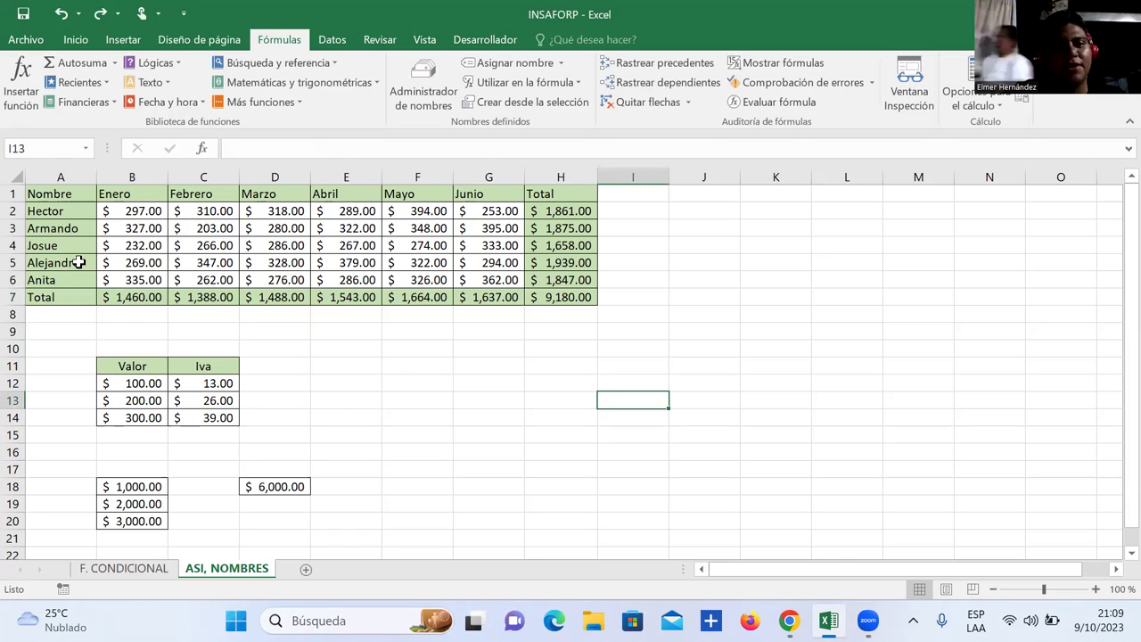
{"action": "key", "text": "Left"}
{"action": "key", "text": "Left"}
{"action": "key", "text": "Left"}
{"action": "key", "text": "Up"}
{"action": "key", "text": "Up"}
{"action": "key", "text": "Up"}
{"action": "key", "text": "Left"}
{"action": "key", "text": "Left"}
{"action": "key", "text": "Up"}
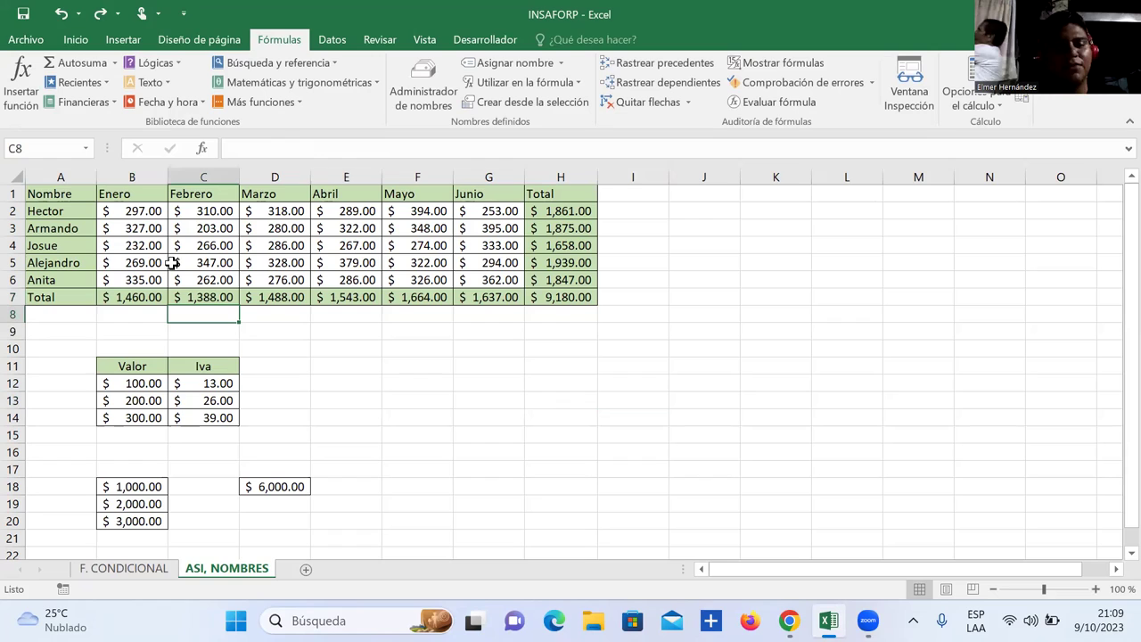
{"action": "key", "text": "Left"}
{"action": "key", "text": "Up"}
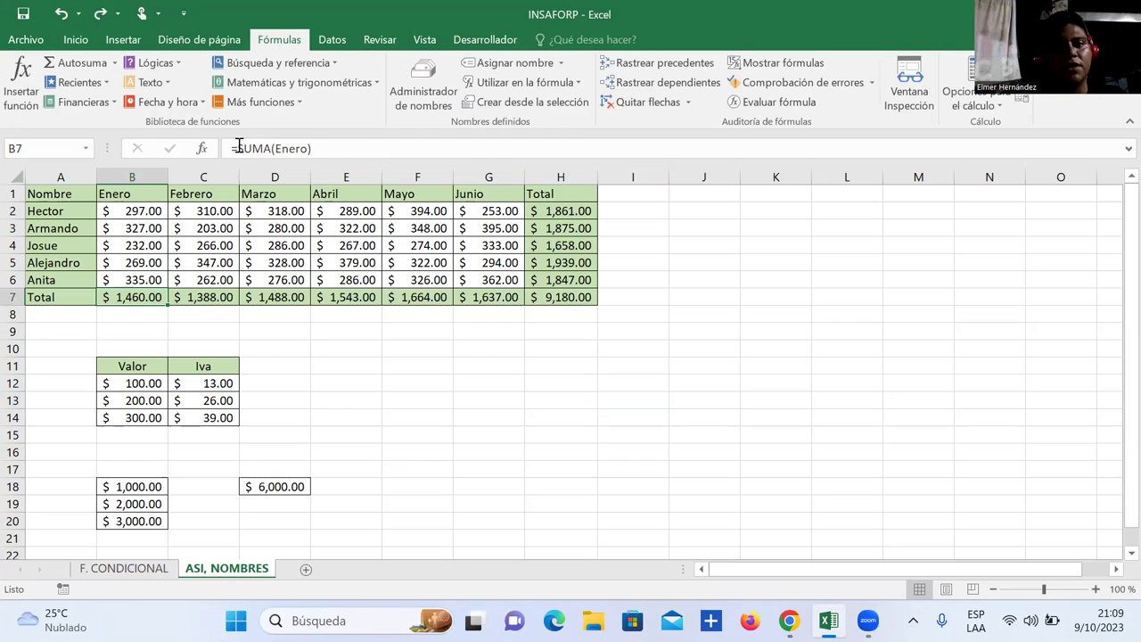
{"action": "double_click", "coordinate": [146, 297]}
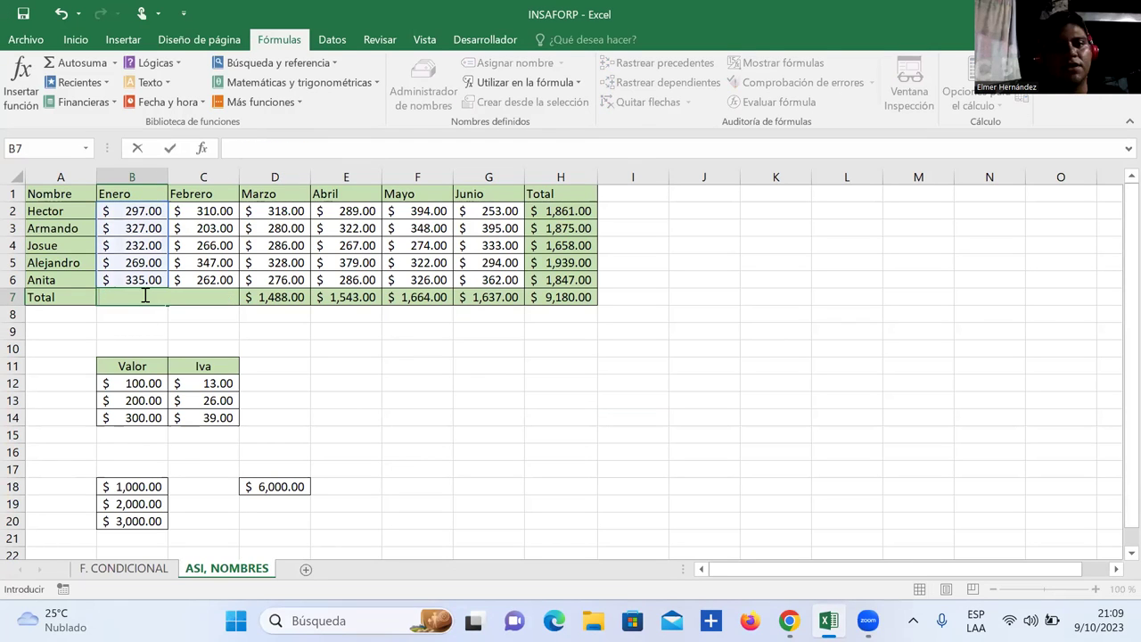
{"action": "type", "text": "="}
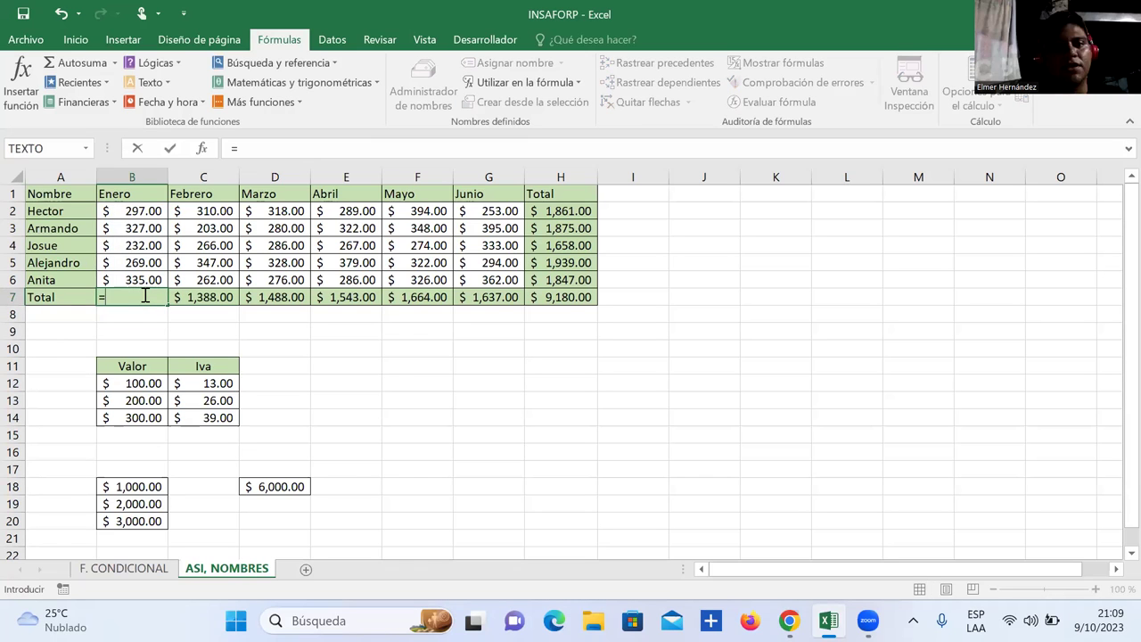
{"action": "type", "text": "suma("}
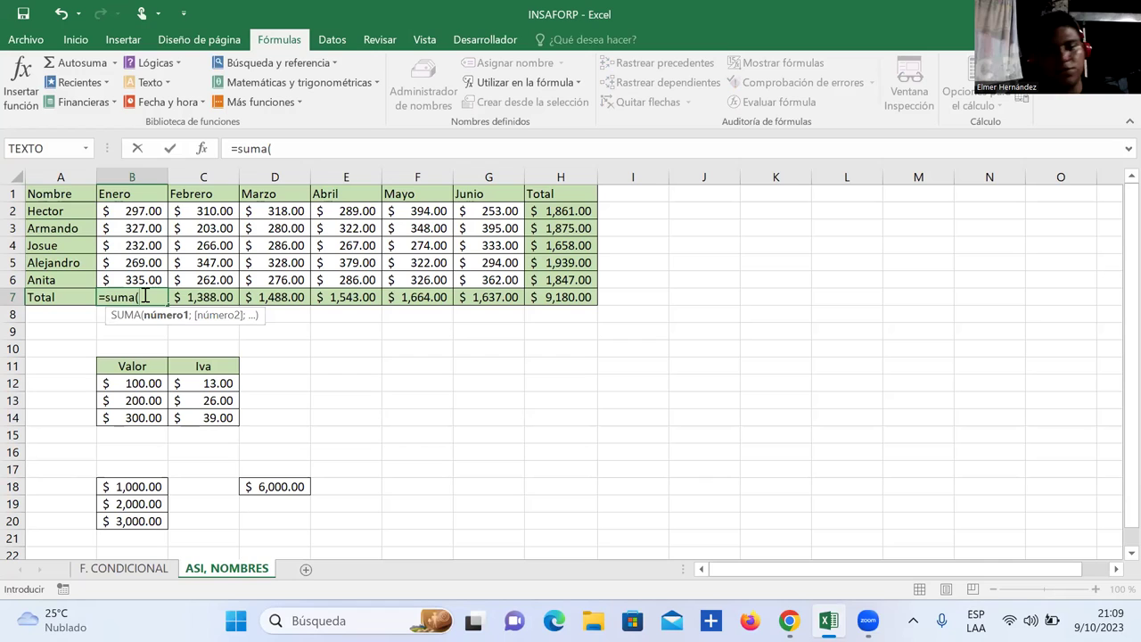
{"action": "type", "text": "enero"}
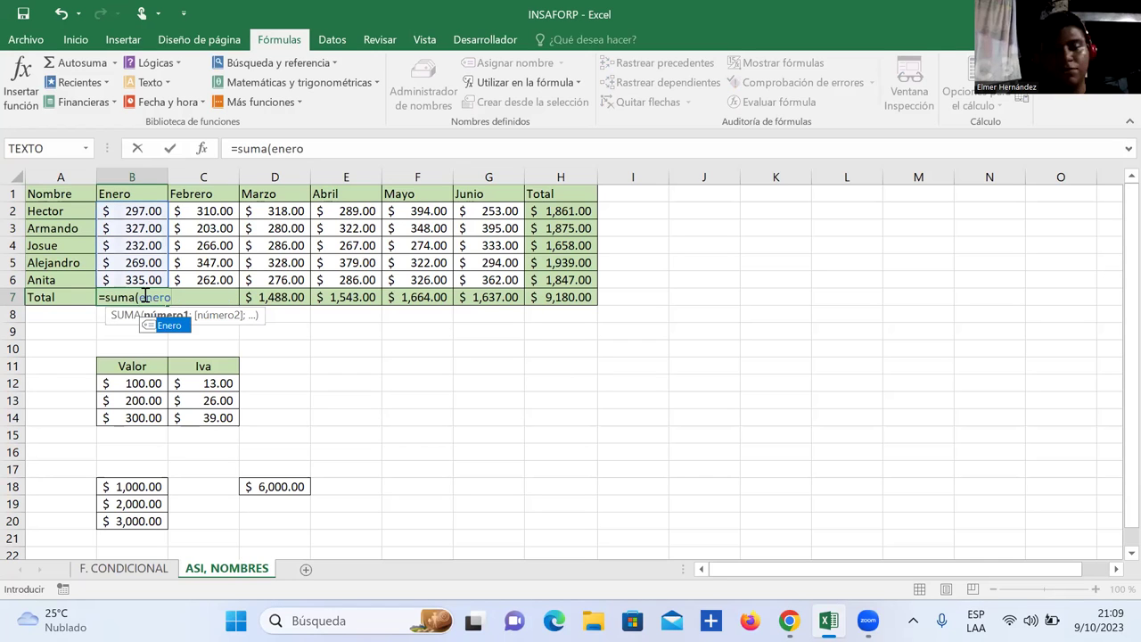
{"action": "type", "text": ")"}
{"action": "key", "text": "Return"}
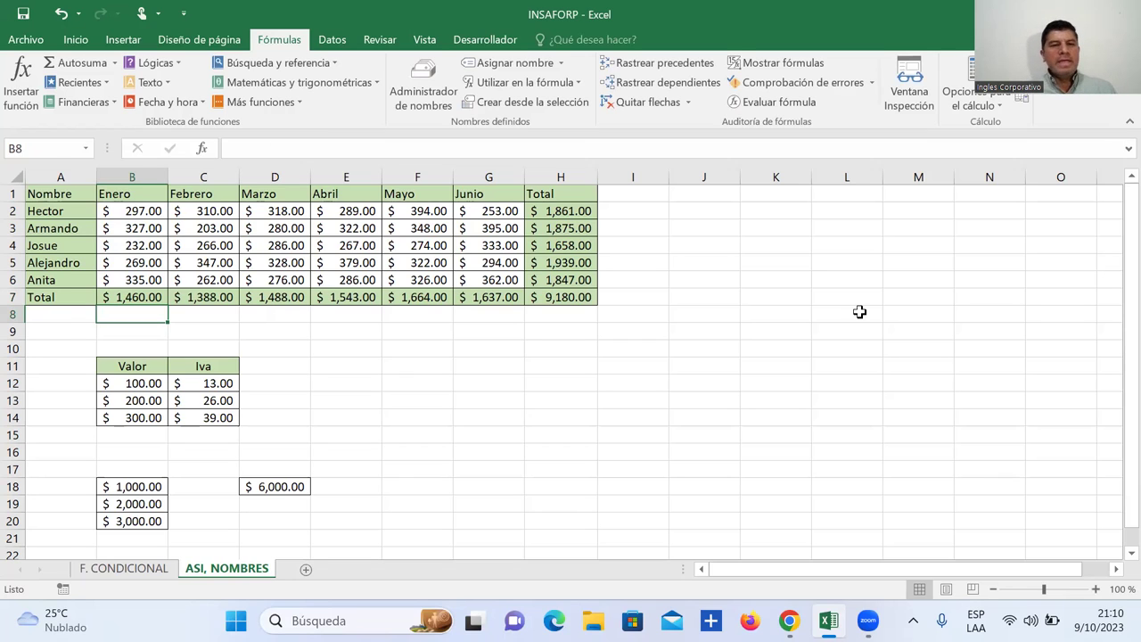
{"action": "left_click", "coordinate": [657, 364]}
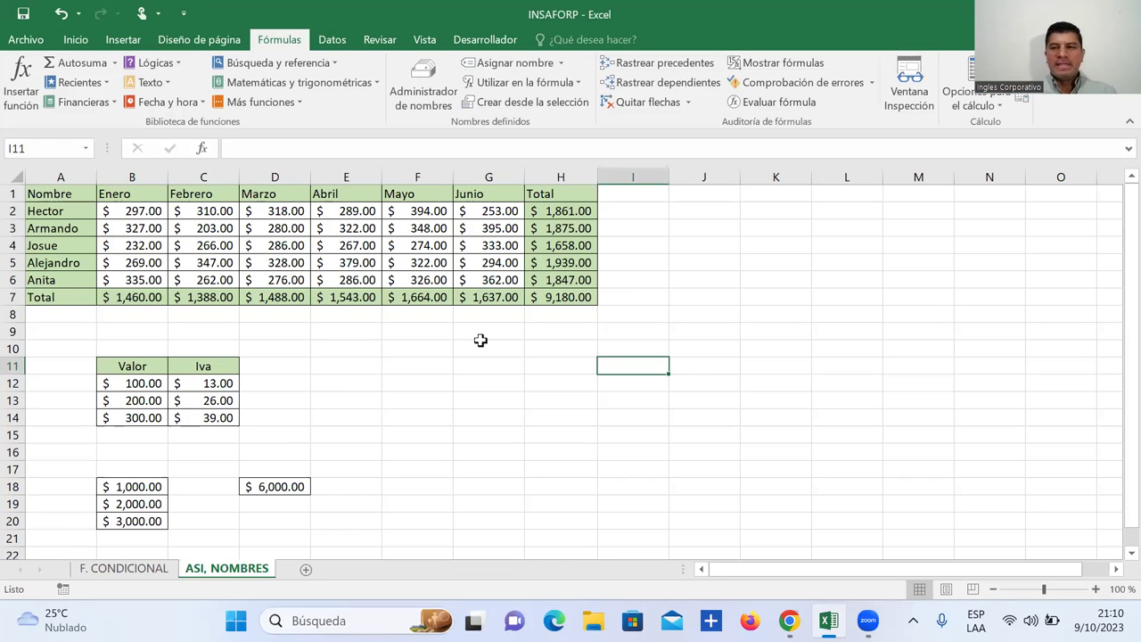
{"action": "left_click", "coordinate": [223, 295]}
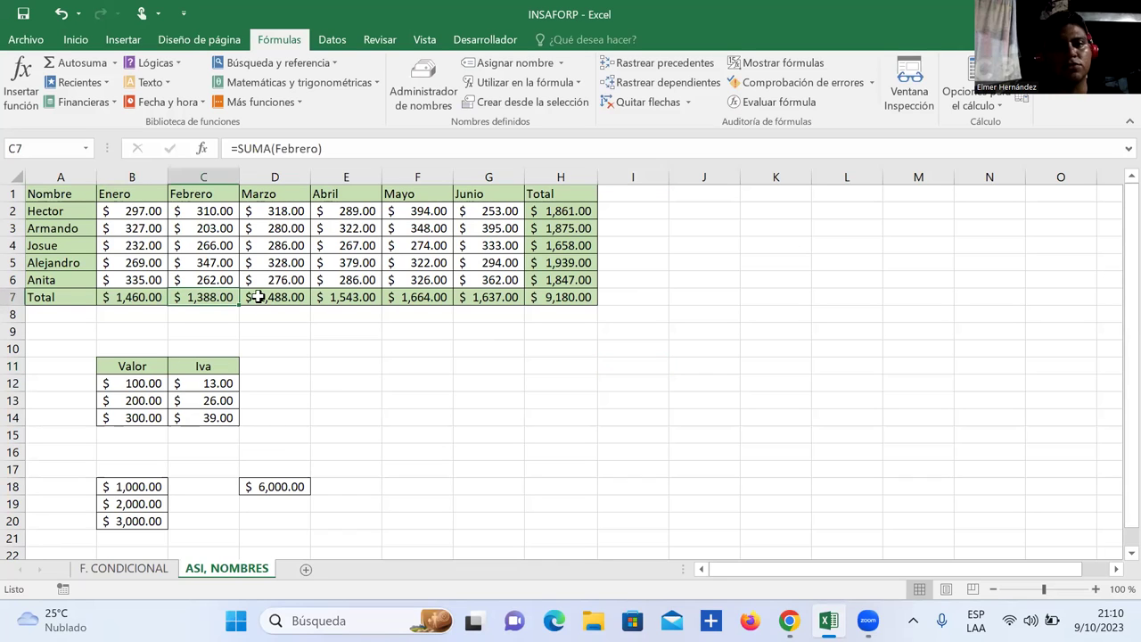
{"action": "key", "text": "Right"}
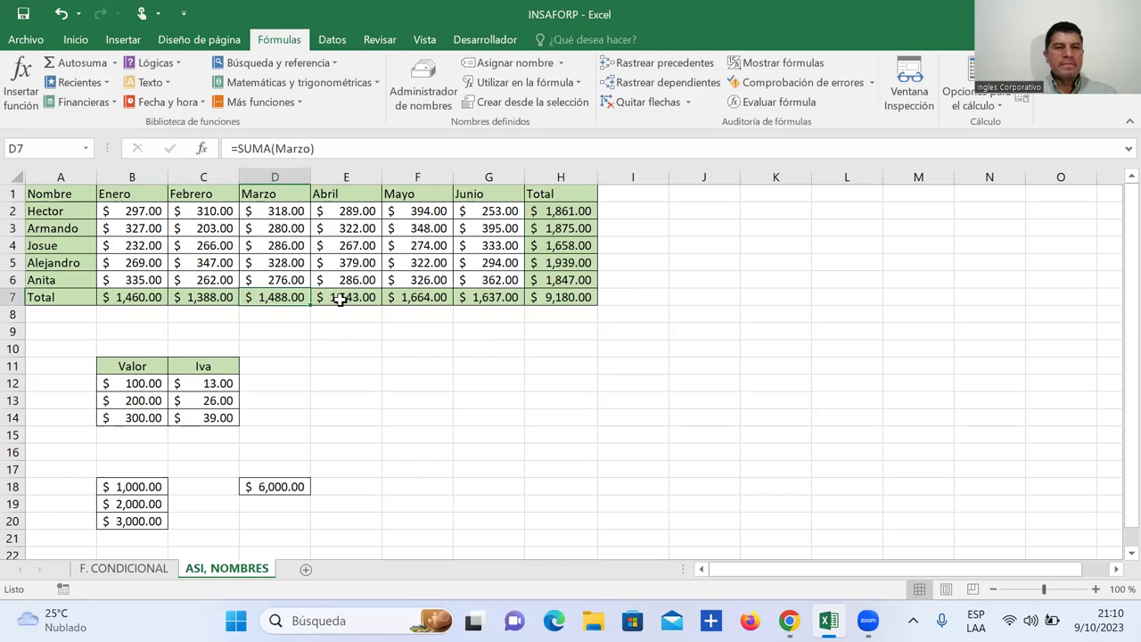
{"action": "key", "text": "Right"}
{"action": "left_click", "coordinate": [384, 297]}
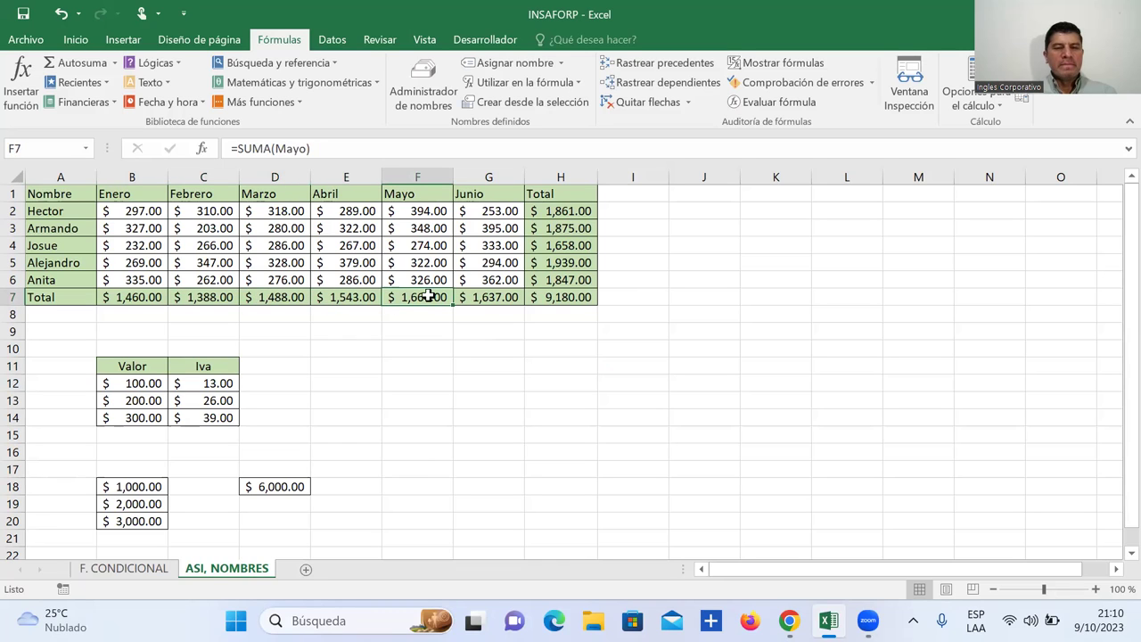
{"action": "left_click", "coordinate": [487, 297]}
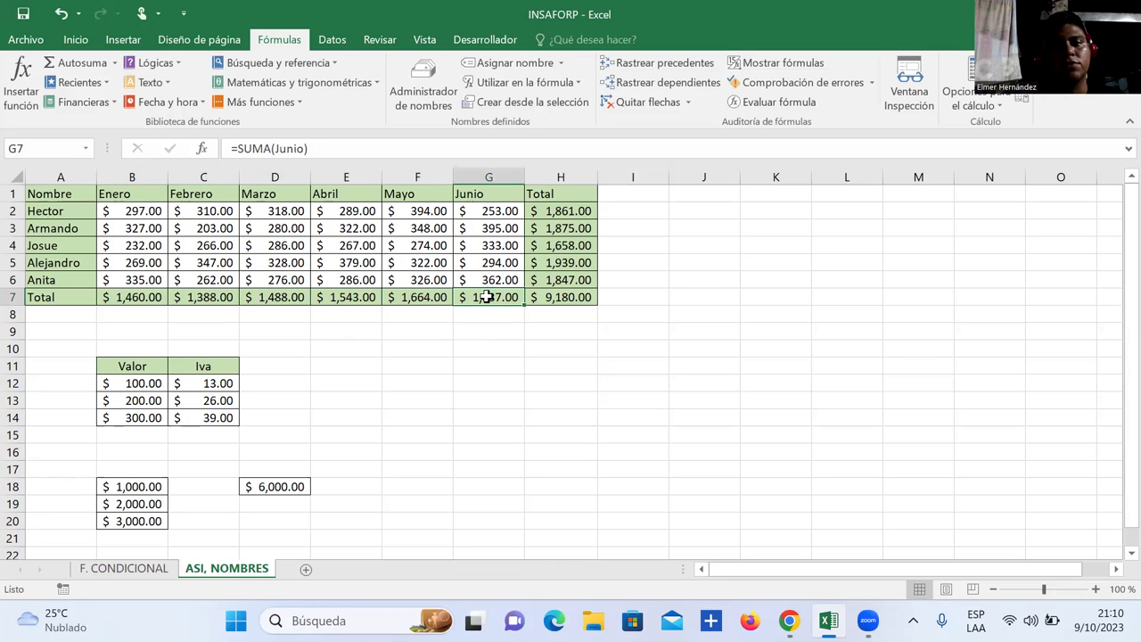
{"action": "left_click", "coordinate": [571, 216]}
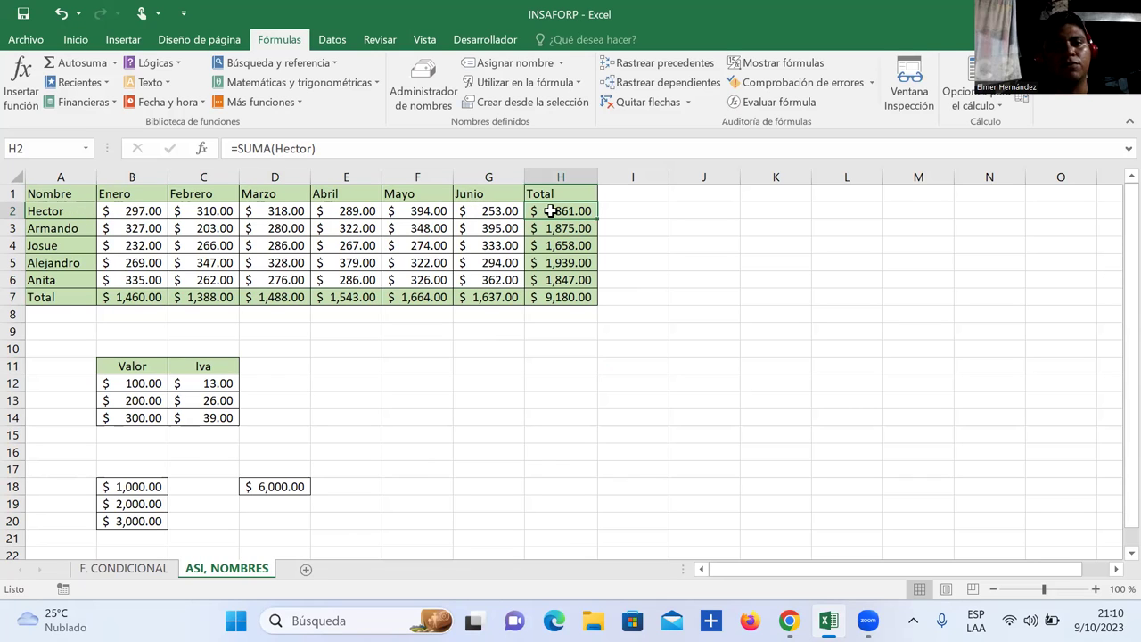
{"action": "left_click", "coordinate": [550, 229]}
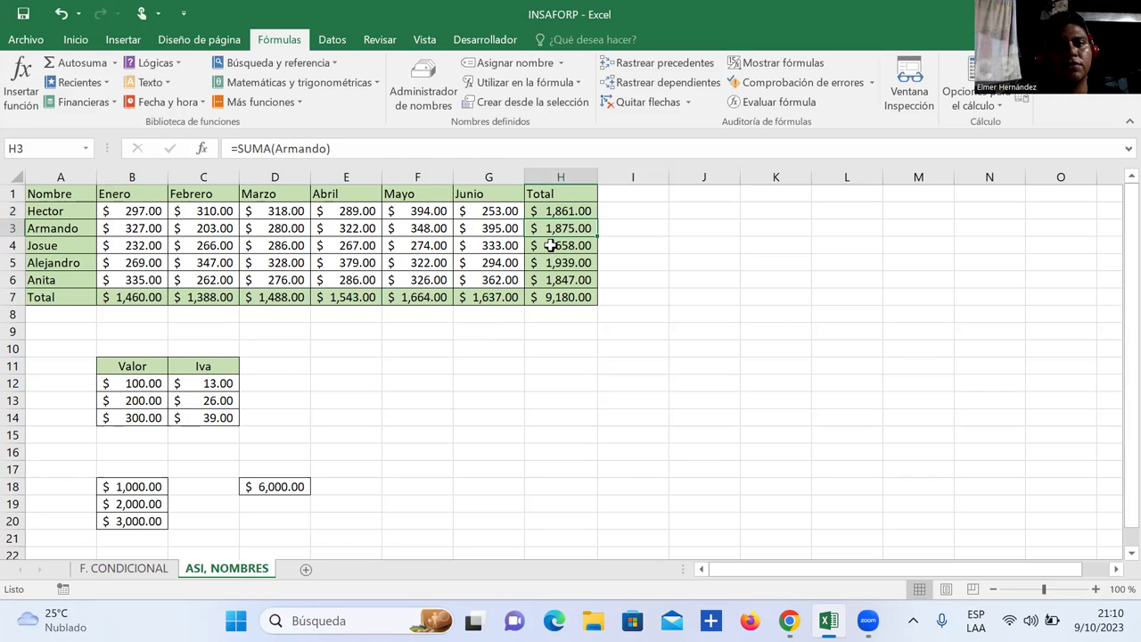
{"action": "left_click", "coordinate": [550, 246]}
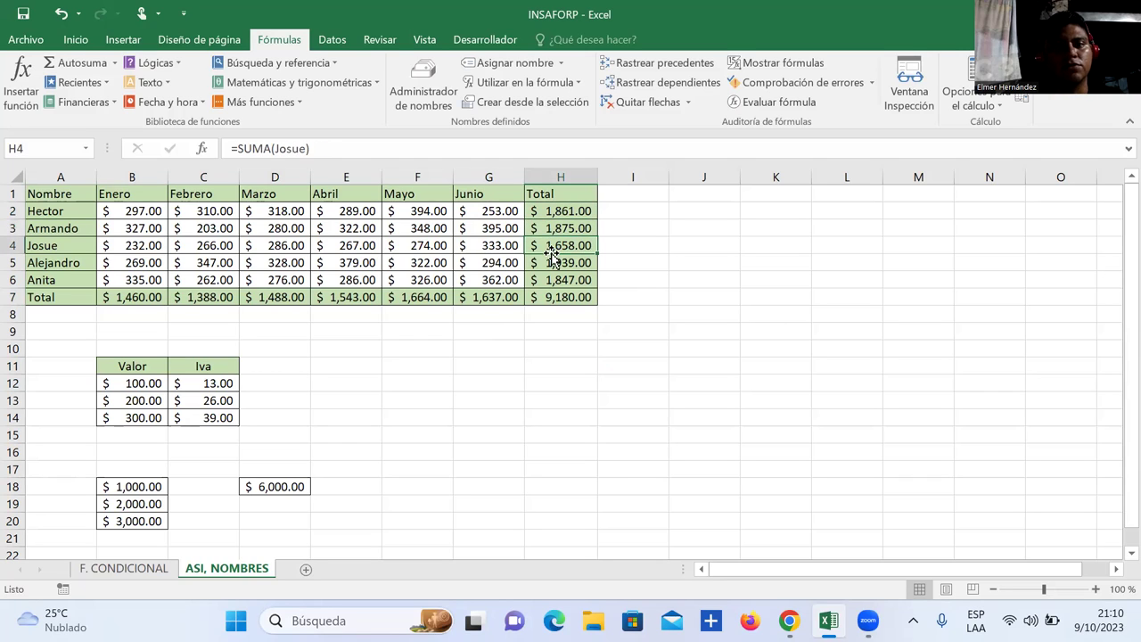
{"action": "left_click", "coordinate": [549, 297]}
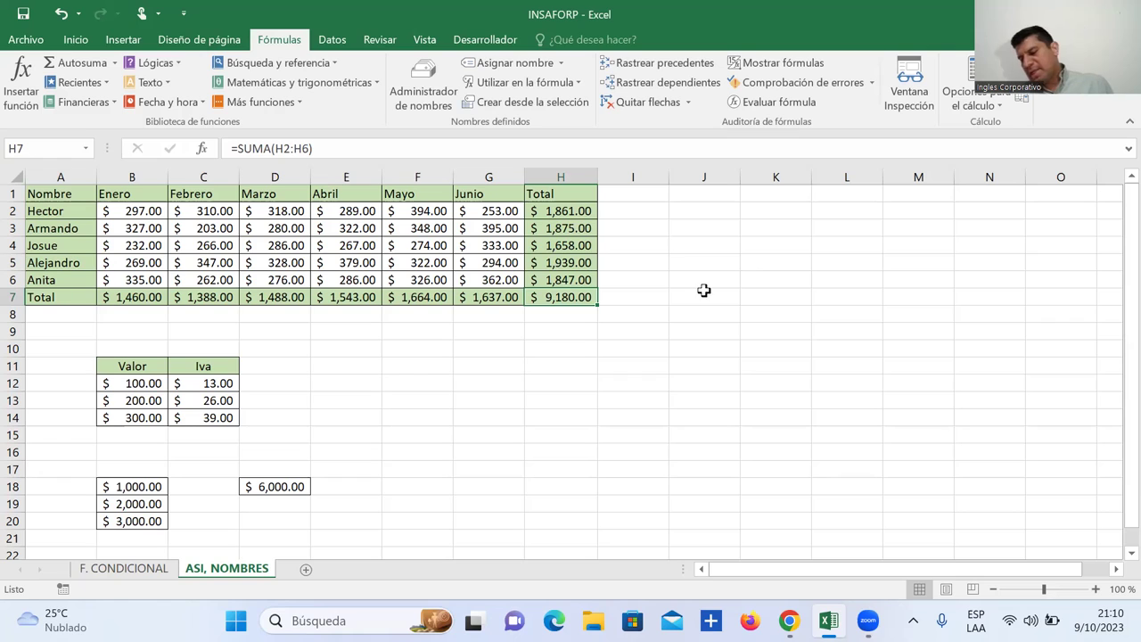
{"action": "left_click", "coordinate": [431, 368]}
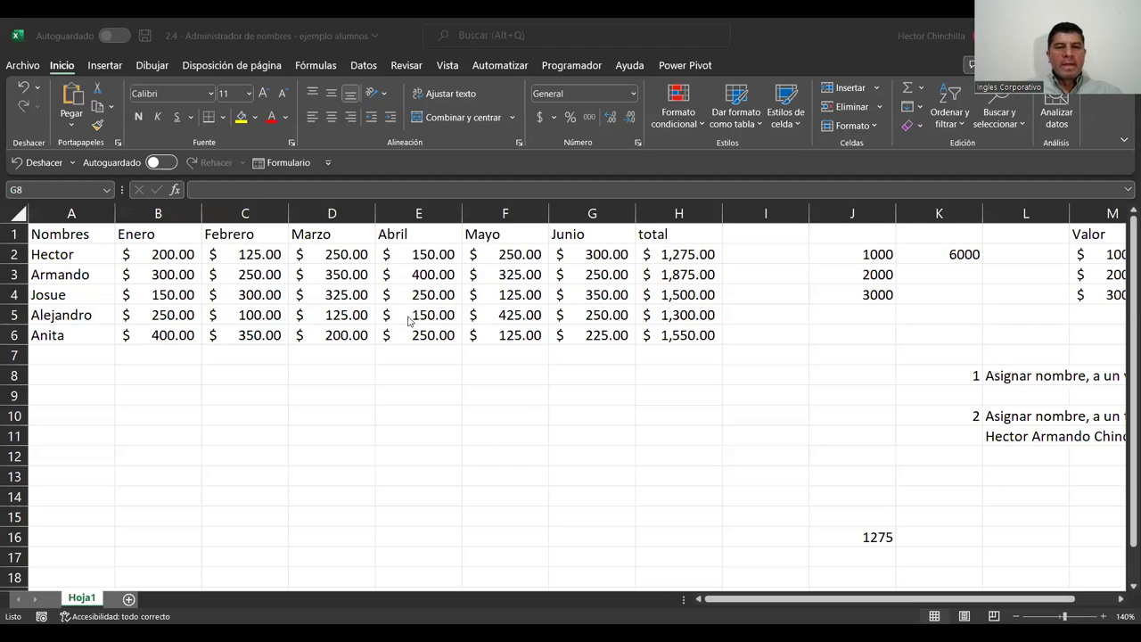
{"action": "left_click", "coordinate": [375, 379]}
{"action": "left_click_drag", "start_coordinate": [157, 254], "coordinate": [170, 330]}
{"action": "left_click", "coordinate": [40, 190]}
{"action": "key", "text": "BackSpace"}
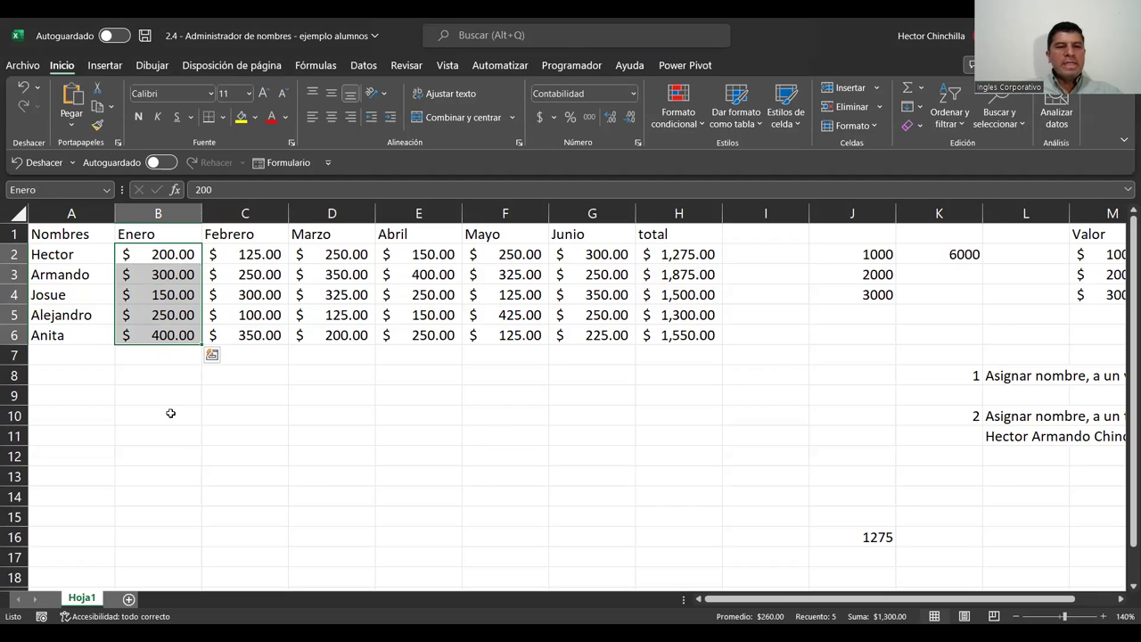
{"action": "left_click", "coordinate": [171, 414]}
{"action": "left_click", "coordinate": [150, 260]}
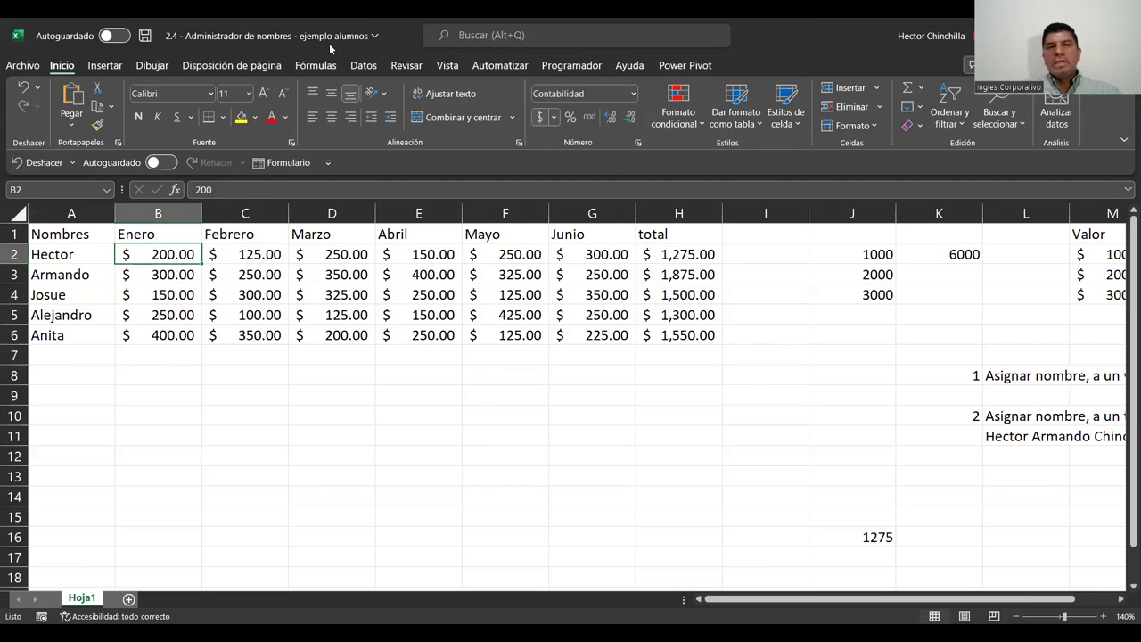
Step: Review Enero, Abril, IVA and Minombre in Name Manager, close it, and select B2
{"action": "left_click", "coordinate": [314, 66]}
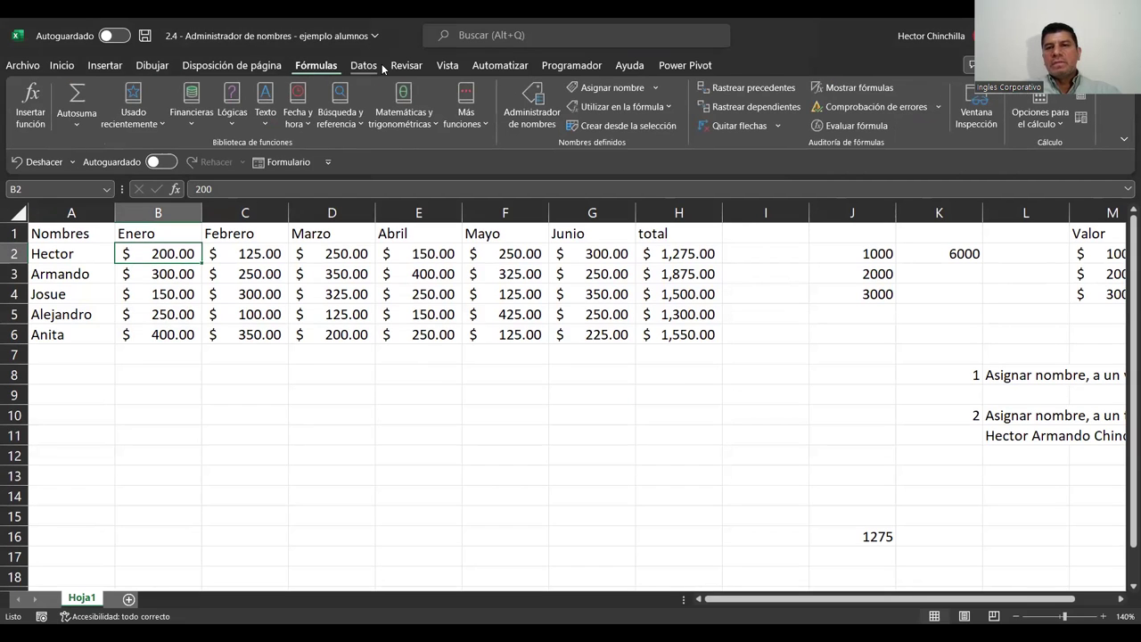
{"action": "left_click", "coordinate": [534, 105]}
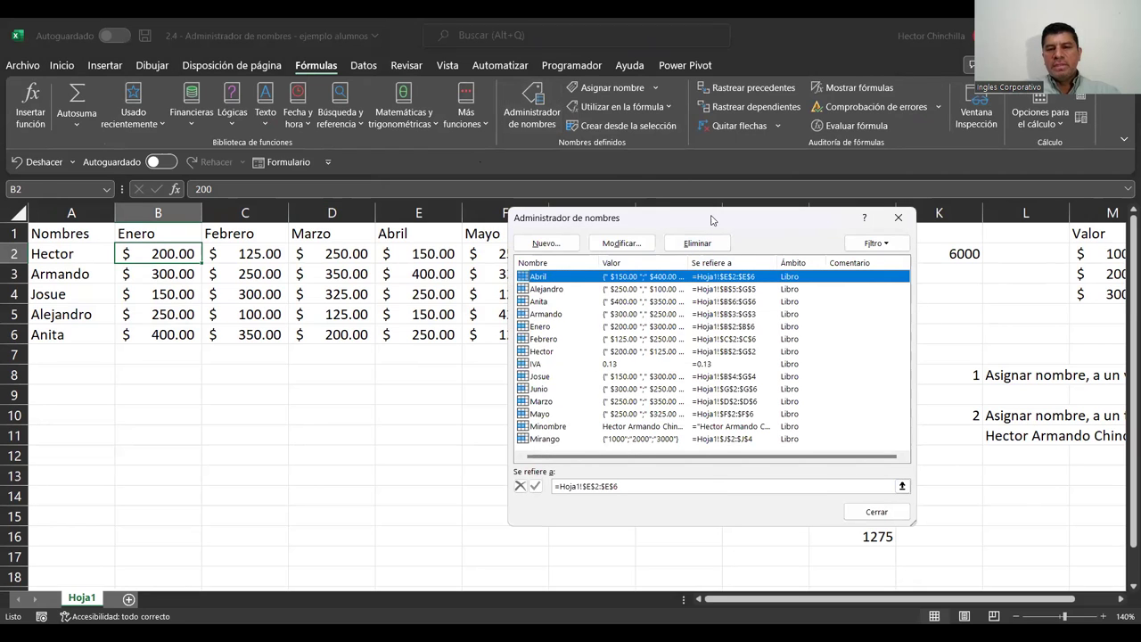
{"action": "left_click_drag", "start_coordinate": [711, 219], "coordinate": [693, 204]}
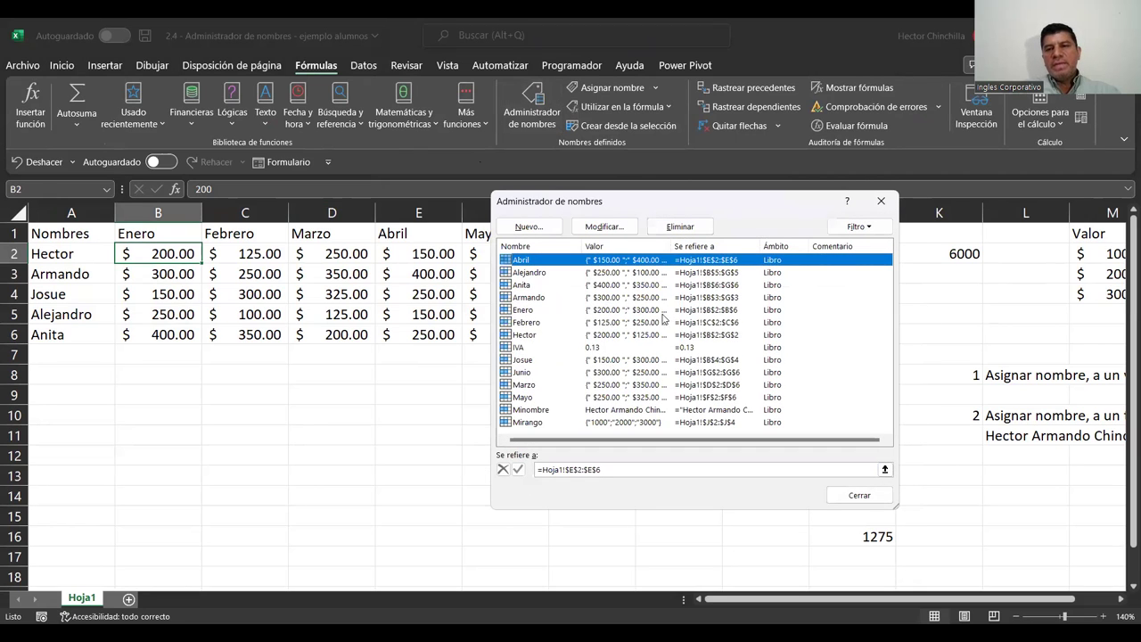
{"action": "left_click", "coordinate": [842, 496]}
{"action": "left_click", "coordinate": [380, 401]}
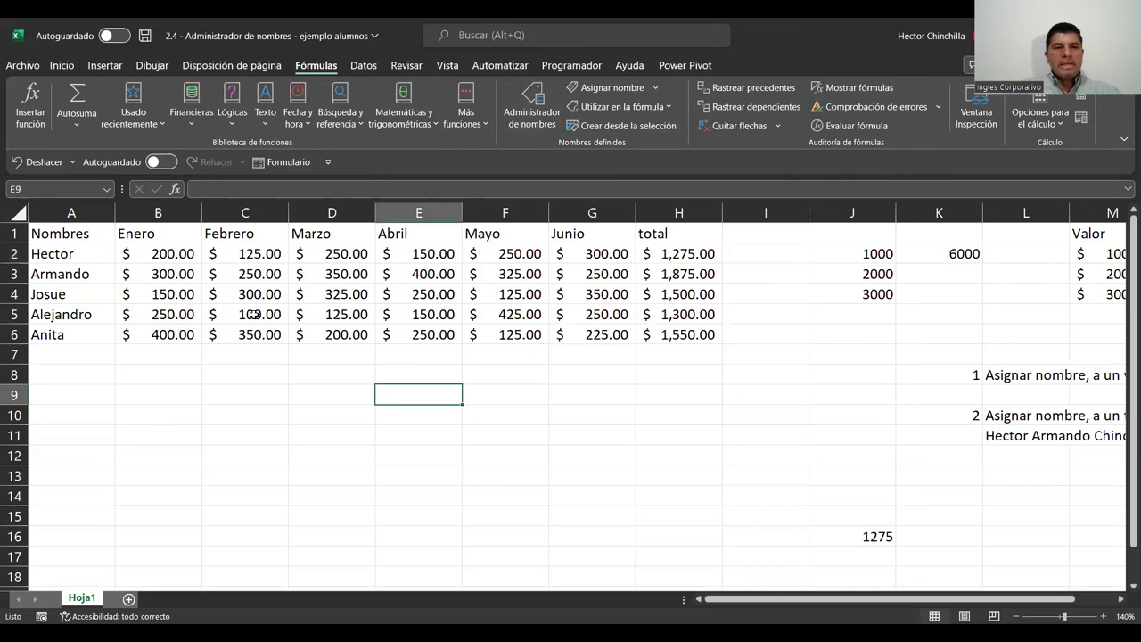
{"action": "left_click", "coordinate": [167, 254]}
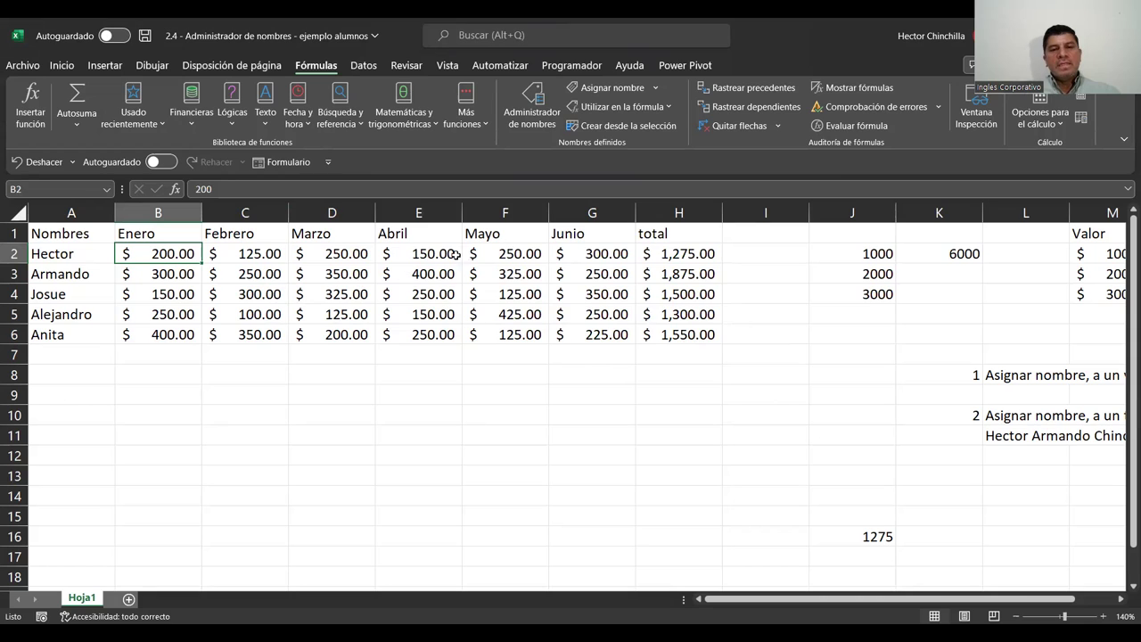
Step: Select Anita's January–April amounts in B6:E6, then go to cell A15 via the Name Box
{"action": "left_click_drag", "start_coordinate": [163, 335], "coordinate": [410, 343]}
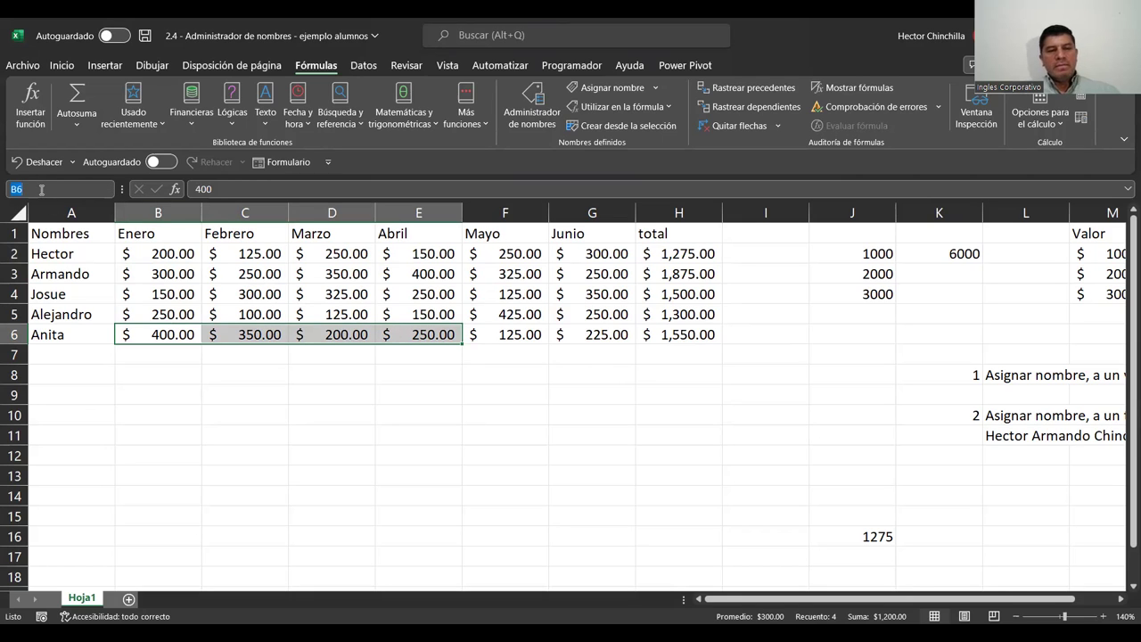
{"action": "type", "text": "A15"}
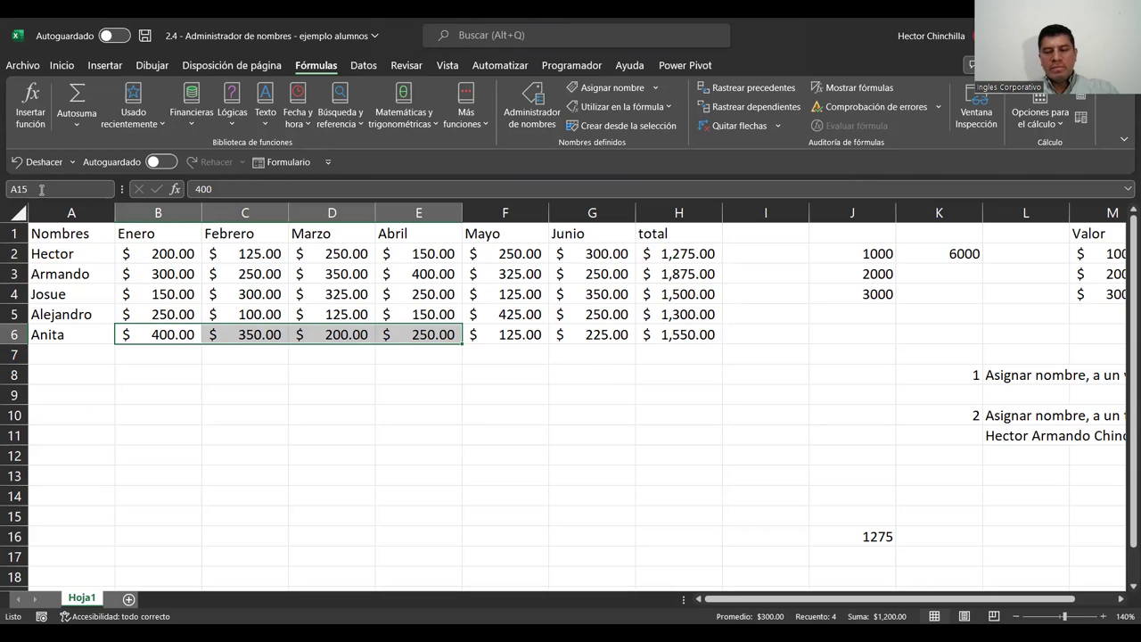
{"action": "key", "text": "Return"}
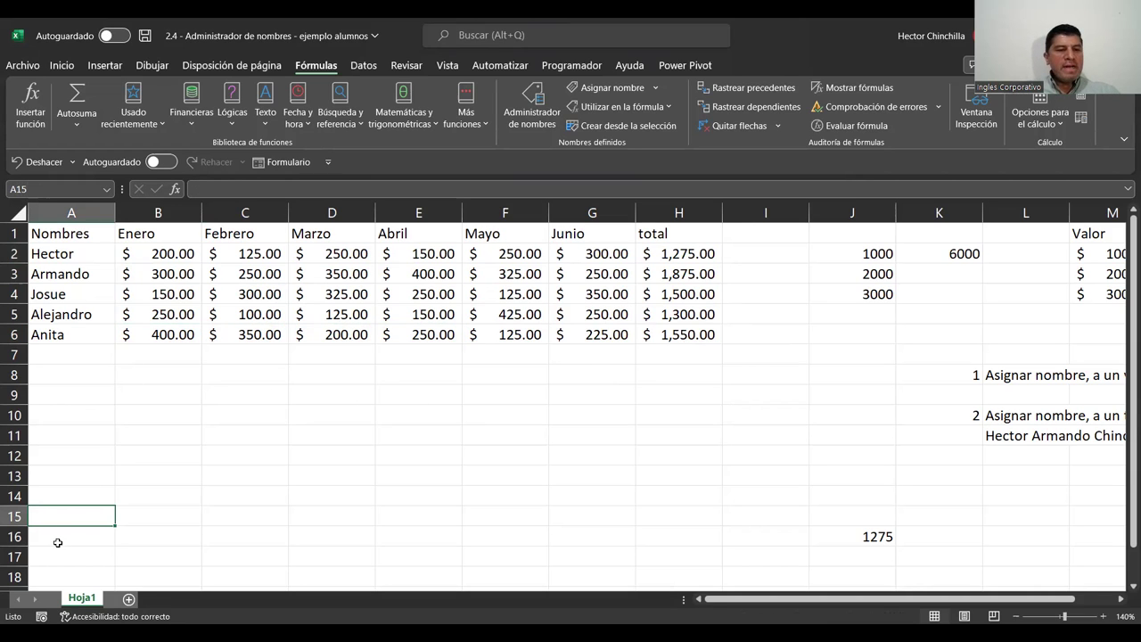
Step: Select cells B10, B6, B10 and C8 in turn on the sales sheet
{"action": "left_click", "coordinate": [153, 411]}
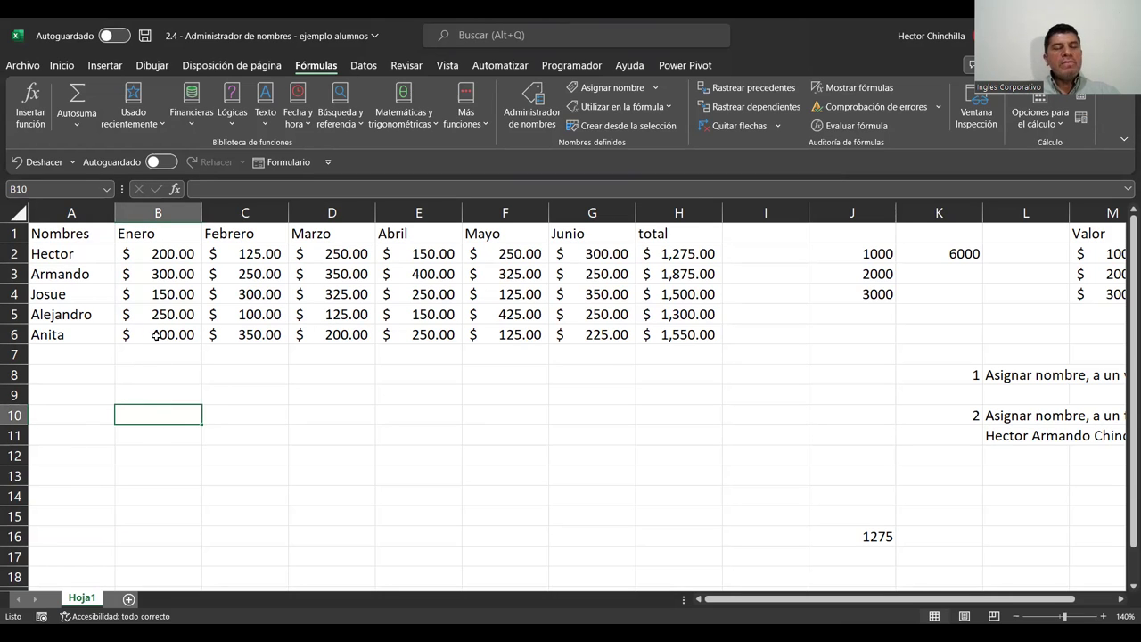
{"action": "left_click", "coordinate": [156, 334]}
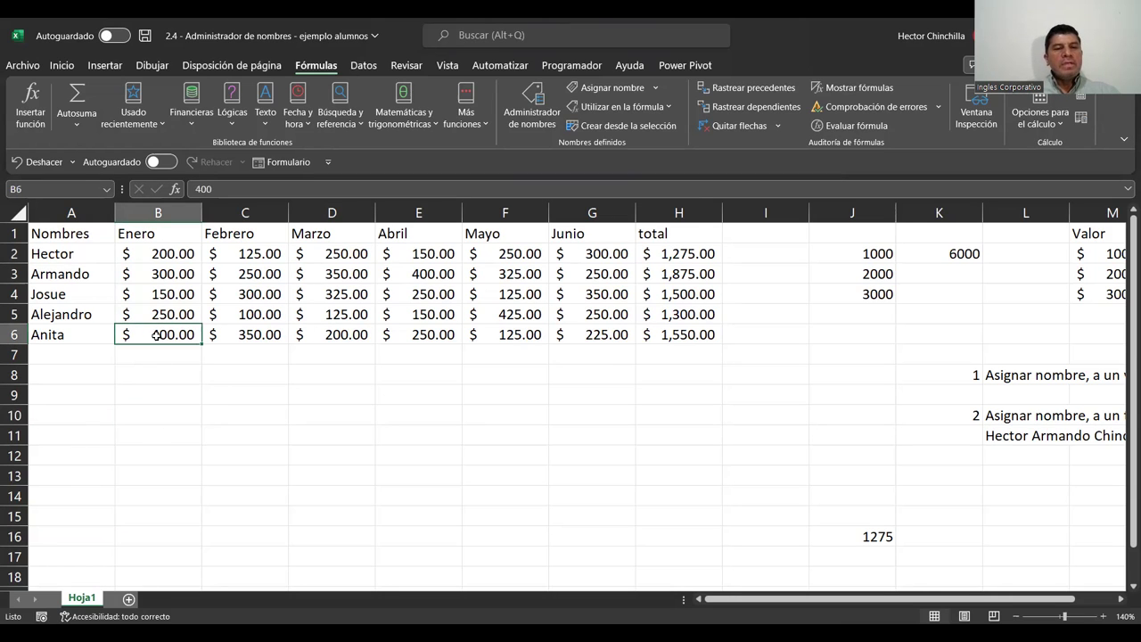
{"action": "left_click", "coordinate": [148, 409]}
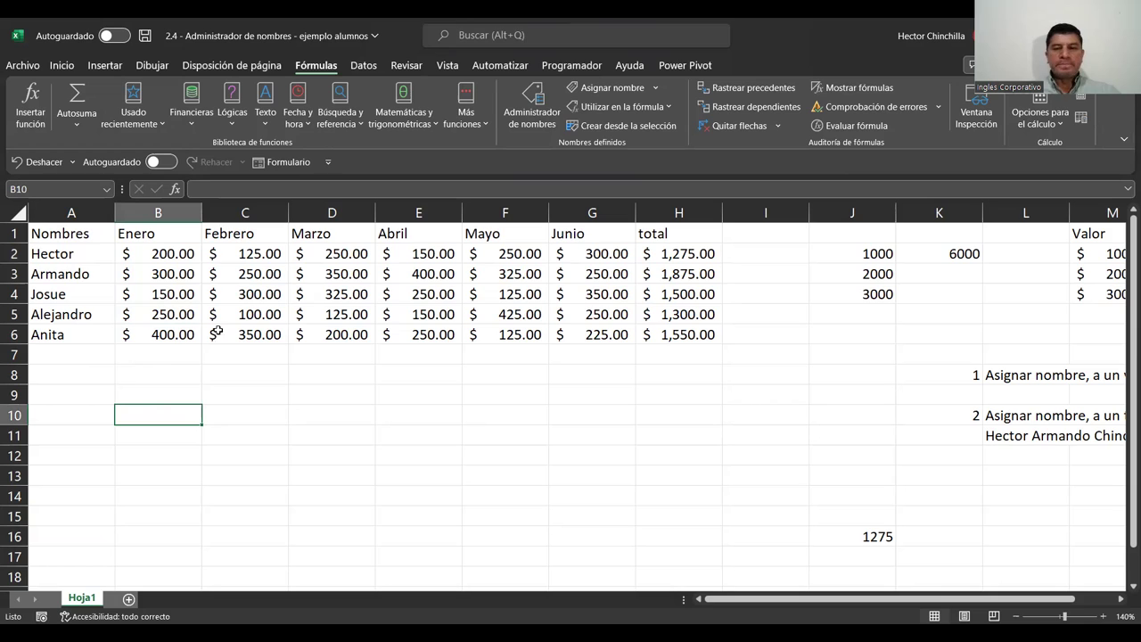
{"action": "left_click", "coordinate": [211, 366]}
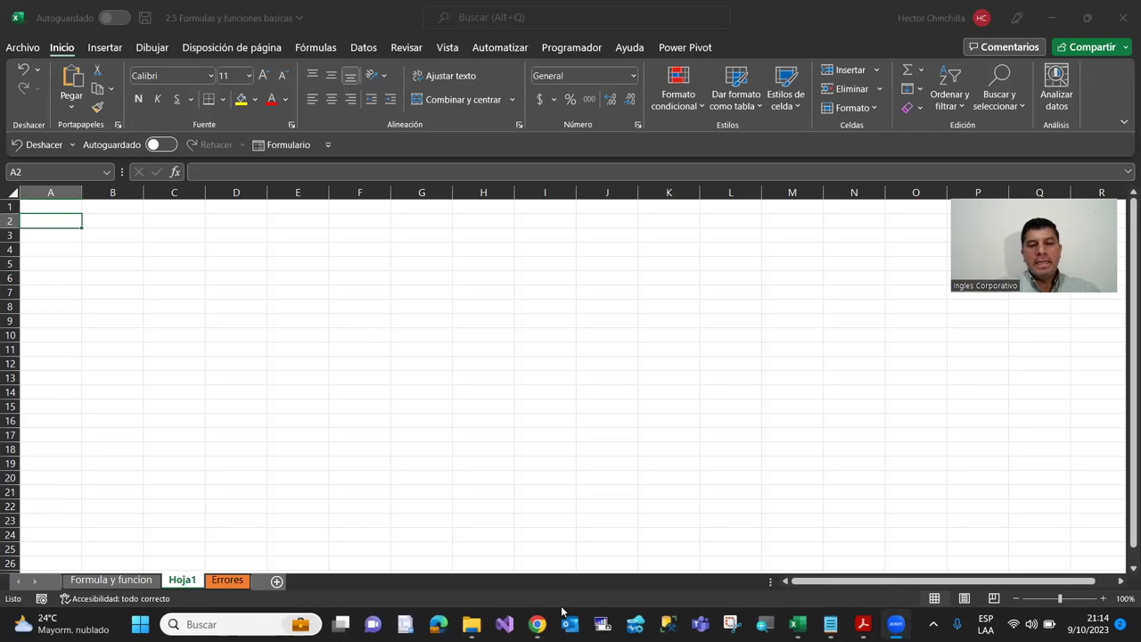
Step: Bring up the course page in Chrome and highlight the lesson title 'Formulas y funciones básicas'
{"action": "left_click", "coordinate": [536, 624]}
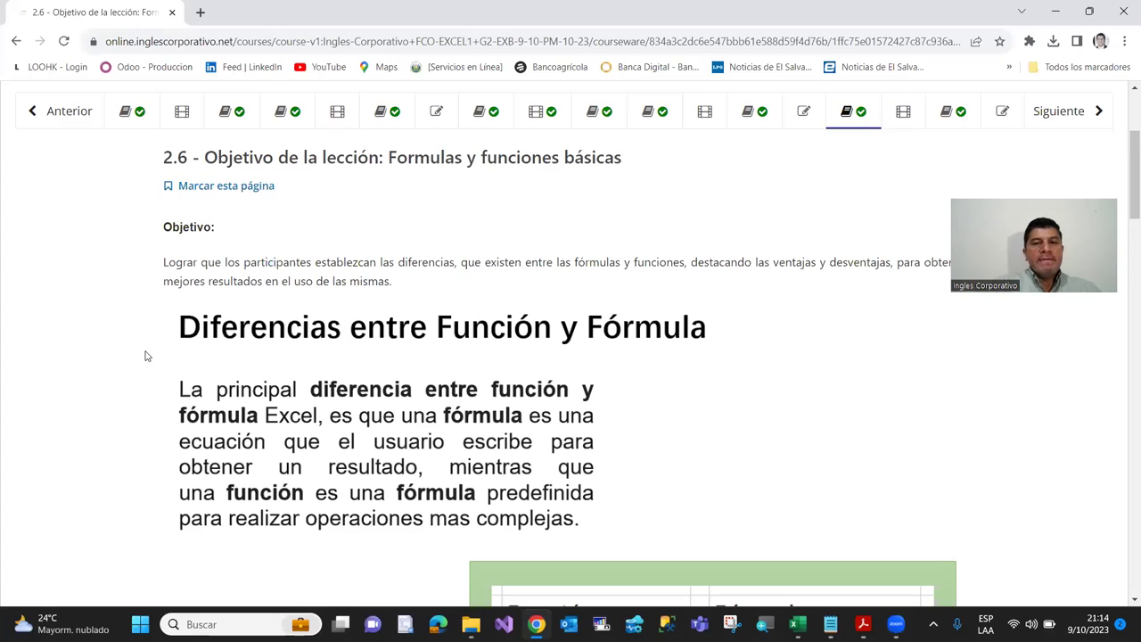
{"action": "scroll", "coordinate": [126, 354], "scroll_direction": "up", "scroll_amount": 1}
{"action": "scroll", "coordinate": [115, 347], "scroll_direction": "down", "scroll_amount": 1}
{"action": "scroll", "coordinate": [115, 347], "scroll_direction": "down", "scroll_amount": 1}
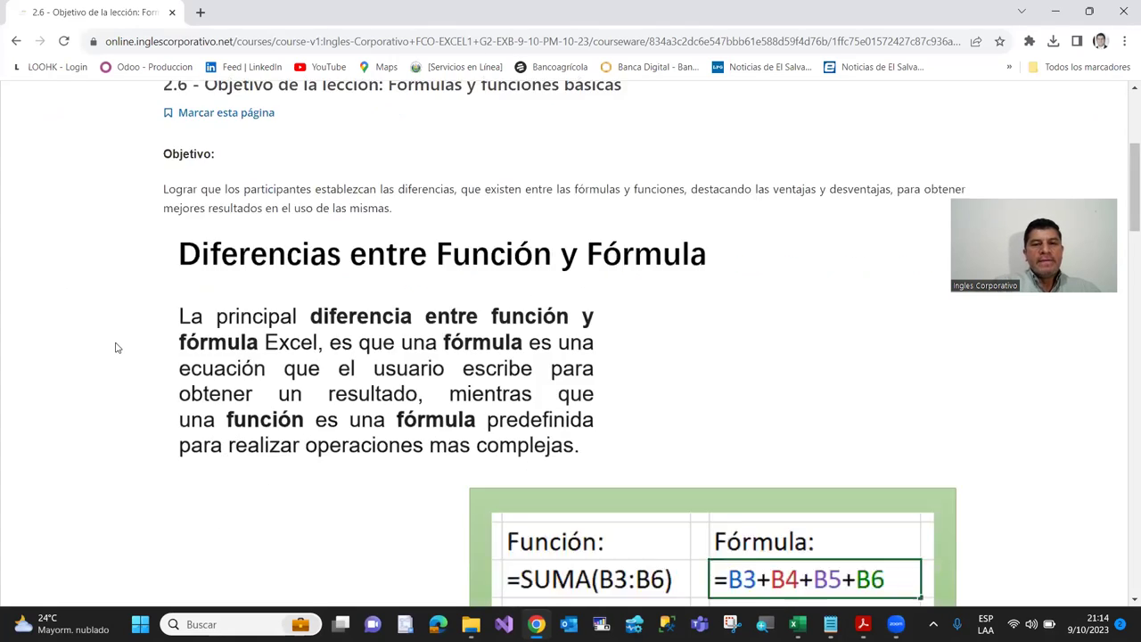
{"action": "scroll", "coordinate": [115, 347], "scroll_direction": "up", "scroll_amount": 2}
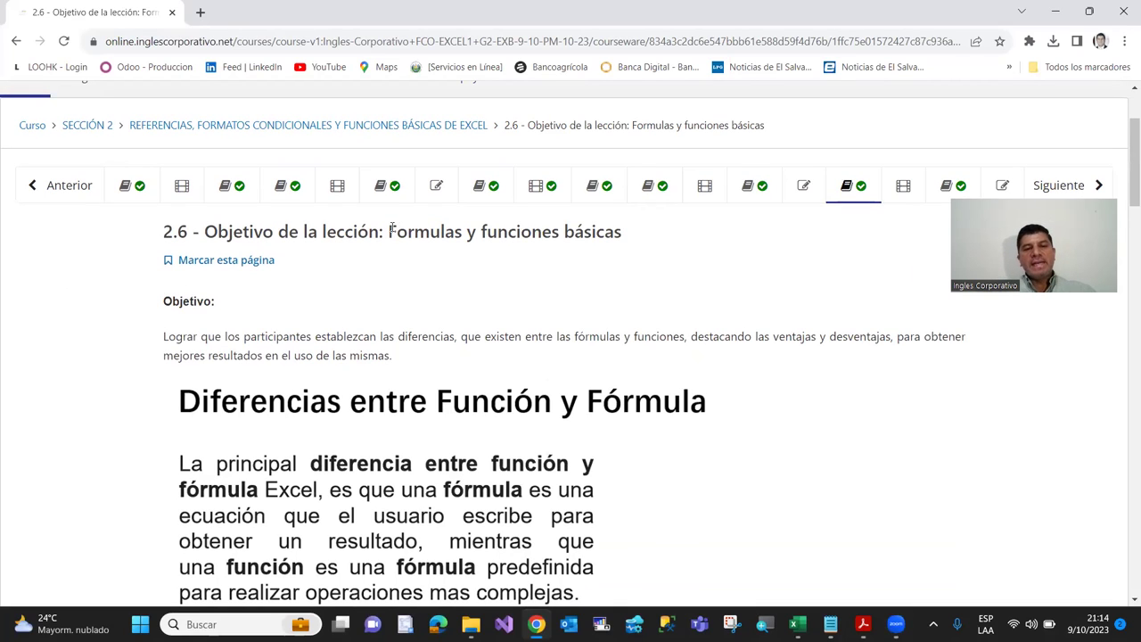
{"action": "left_click_drag", "start_coordinate": [392, 228], "coordinate": [621, 227]}
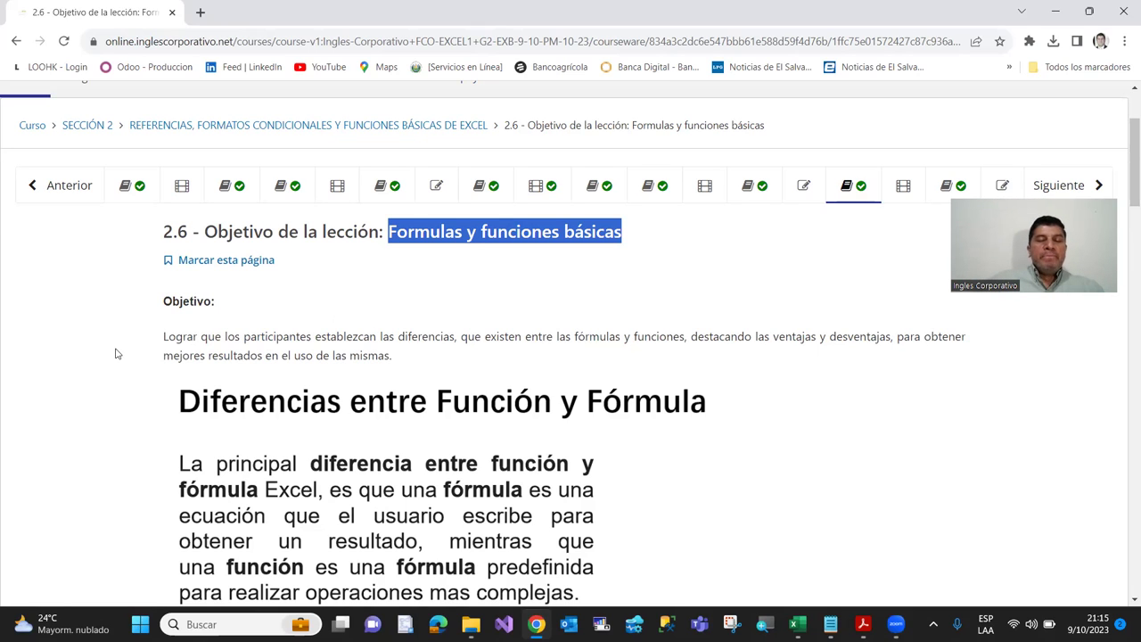
Step: Scroll the lesson page down to the =SUMA(B3:B6) versus =B3+B4+B5+B6 example table
{"action": "scroll", "coordinate": [113, 340], "scroll_direction": "down", "scroll_amount": 1}
{"action": "scroll", "coordinate": [112, 339], "scroll_direction": "down", "scroll_amount": 2}
{"action": "scroll", "coordinate": [113, 337], "scroll_direction": "up", "scroll_amount": 2}
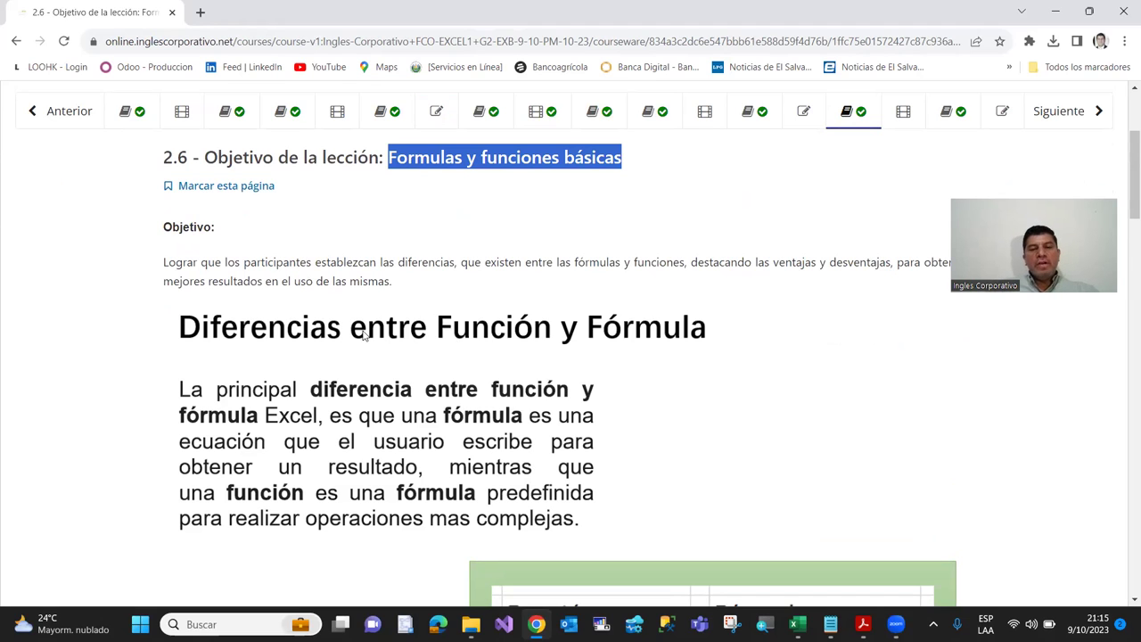
{"action": "scroll", "coordinate": [331, 373], "scroll_direction": "down", "scroll_amount": 1}
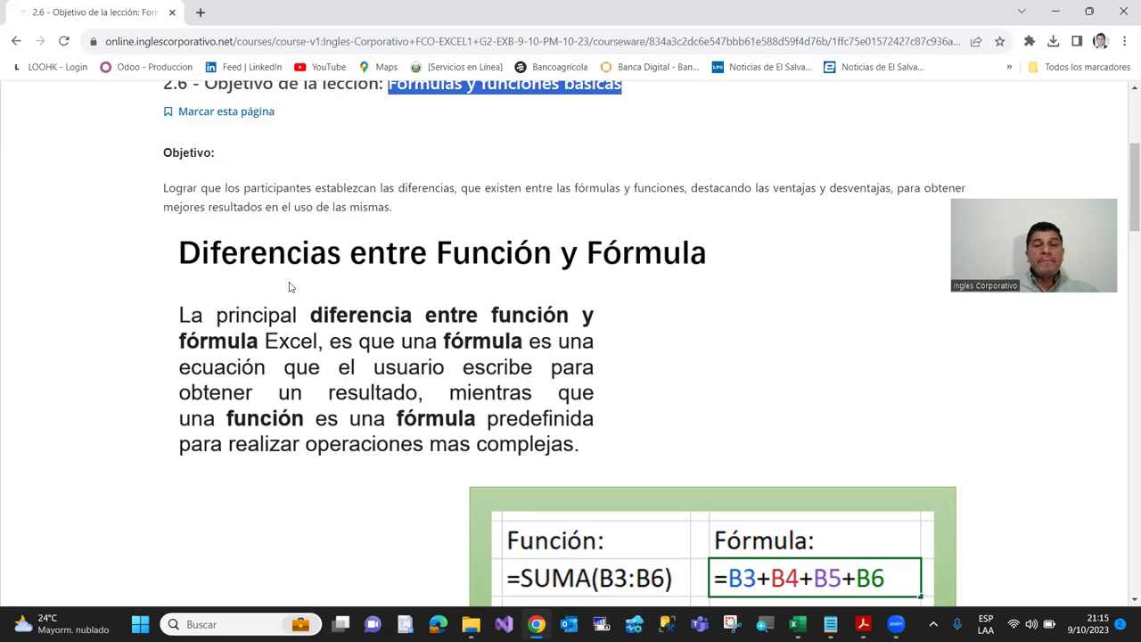
{"action": "scroll", "coordinate": [427, 319], "scroll_direction": "down", "scroll_amount": 1}
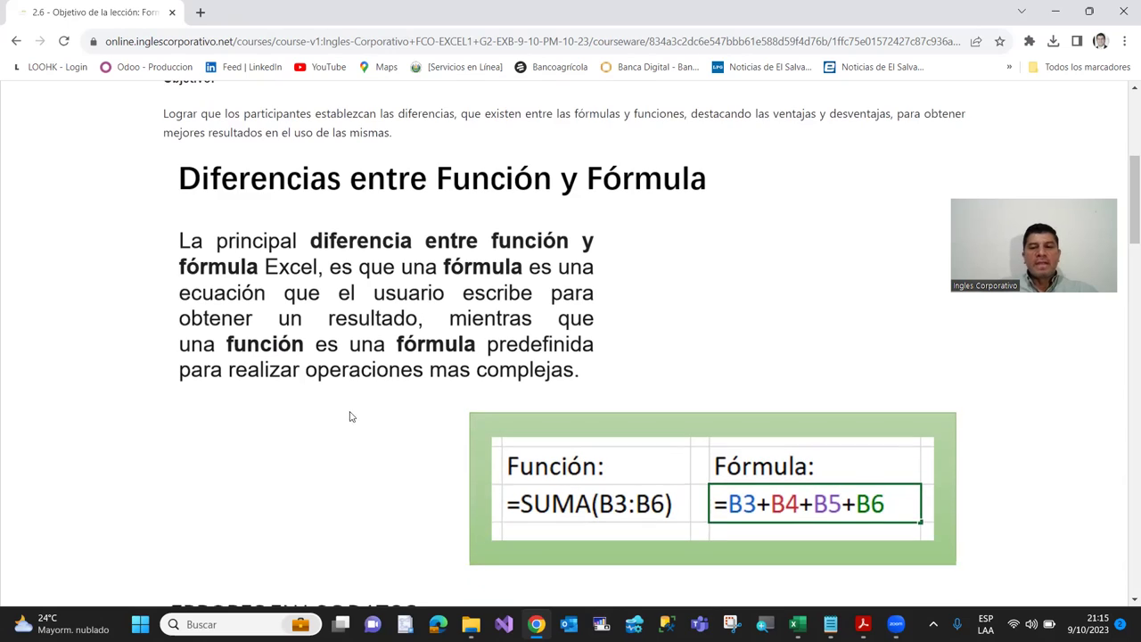
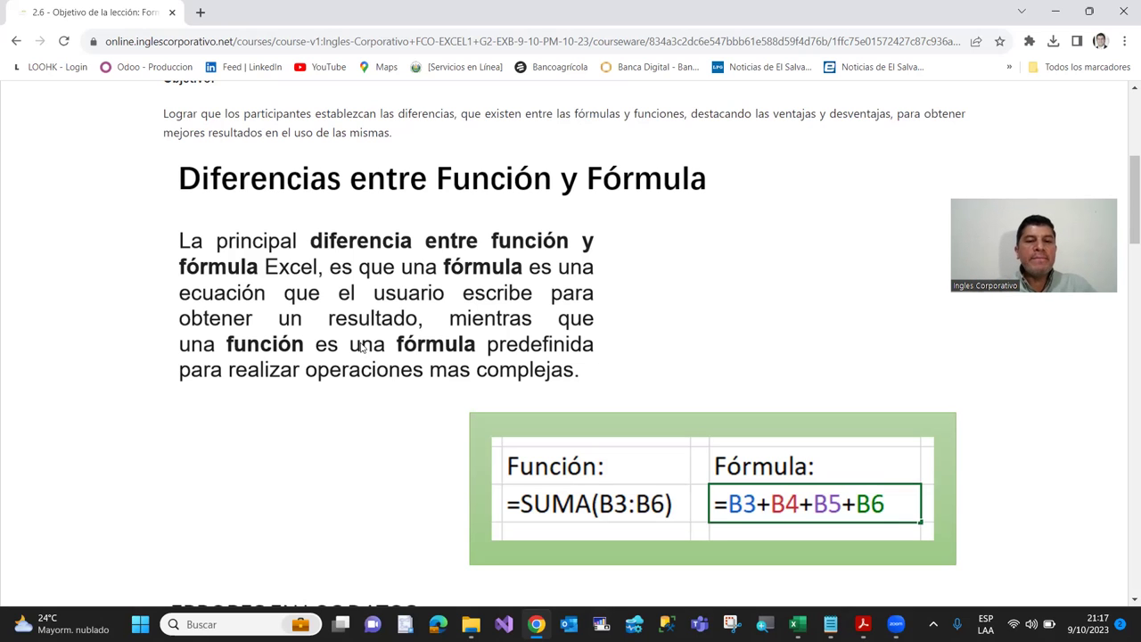
Step: Leave the course page for Excel and open the Acrobat PDF at '¿QUÉ ES UNA FÓRMULA?'
{"action": "scroll", "coordinate": [361, 352], "scroll_direction": "down", "scroll_amount": 5}
{"action": "scroll", "coordinate": [361, 384], "scroll_direction": "up", "scroll_amount": 5}
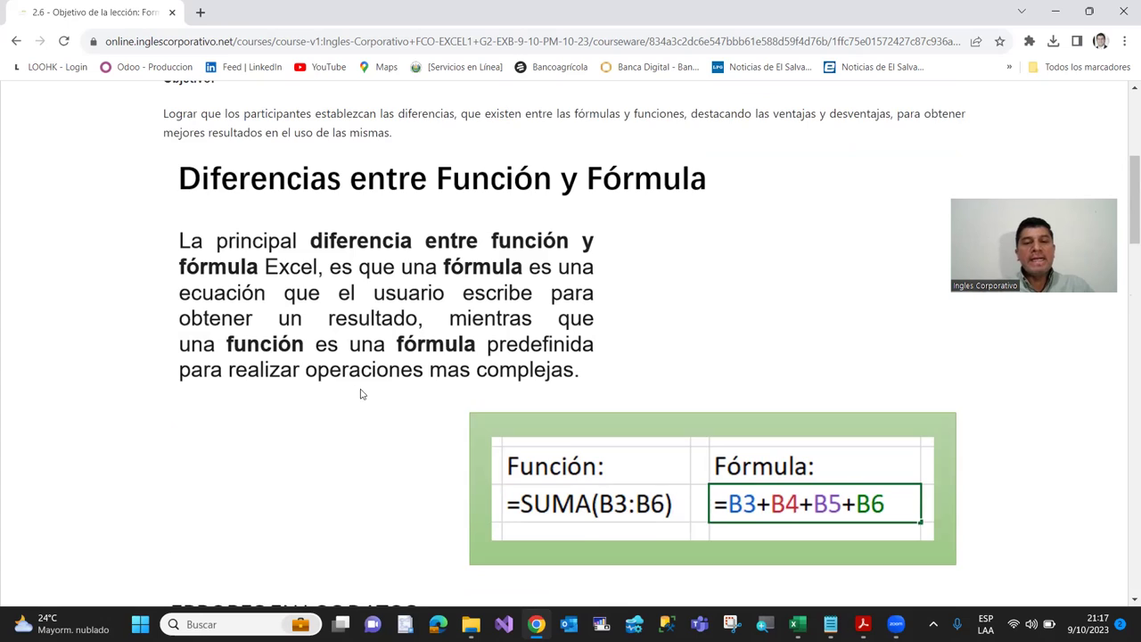
{"action": "scroll", "coordinate": [361, 395], "scroll_direction": "up", "scroll_amount": 1}
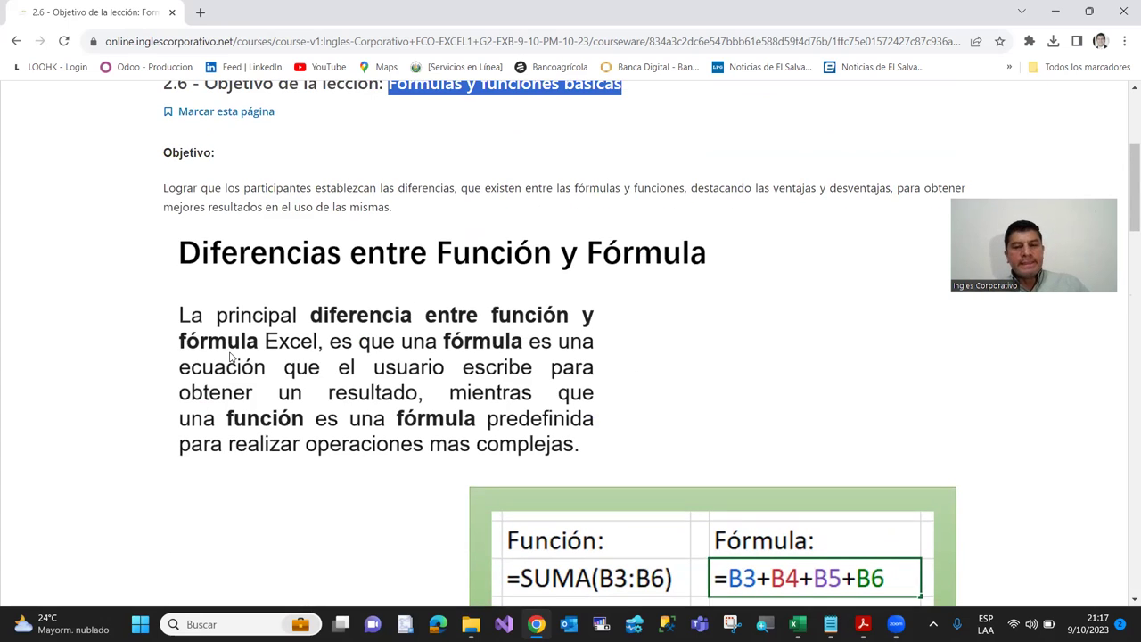
{"action": "scroll", "coordinate": [229, 357], "scroll_direction": "down", "scroll_amount": 1}
{"action": "scroll", "coordinate": [229, 357], "scroll_direction": "up", "scroll_amount": 1}
{"action": "scroll", "coordinate": [229, 356], "scroll_direction": "down", "scroll_amount": 1}
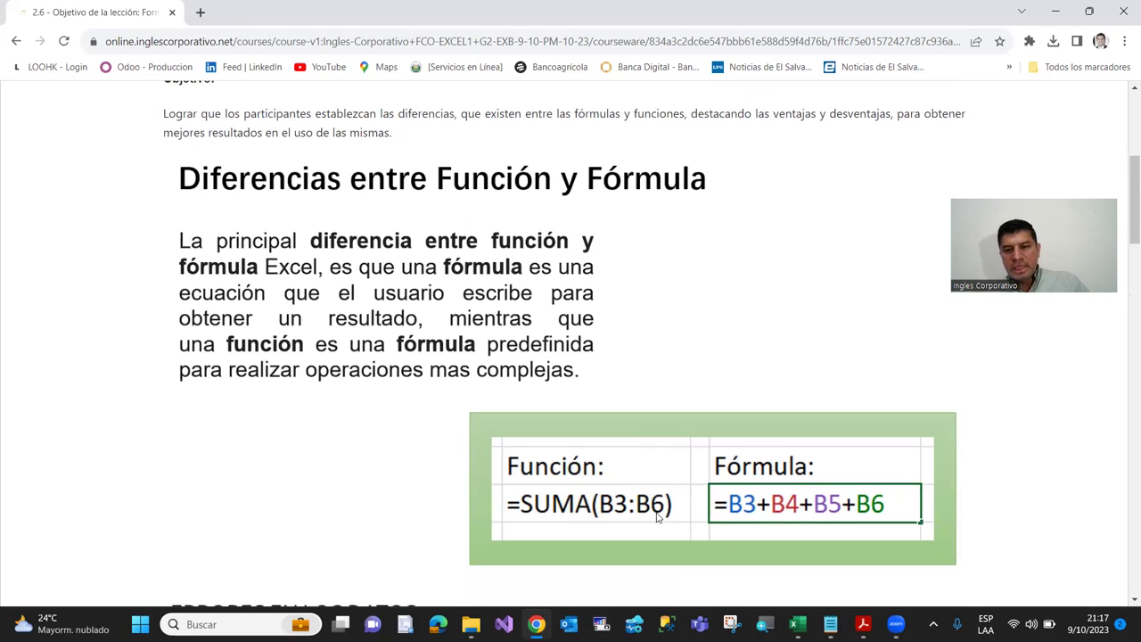
{"action": "scroll", "coordinate": [473, 458], "scroll_direction": "down", "scroll_amount": 1}
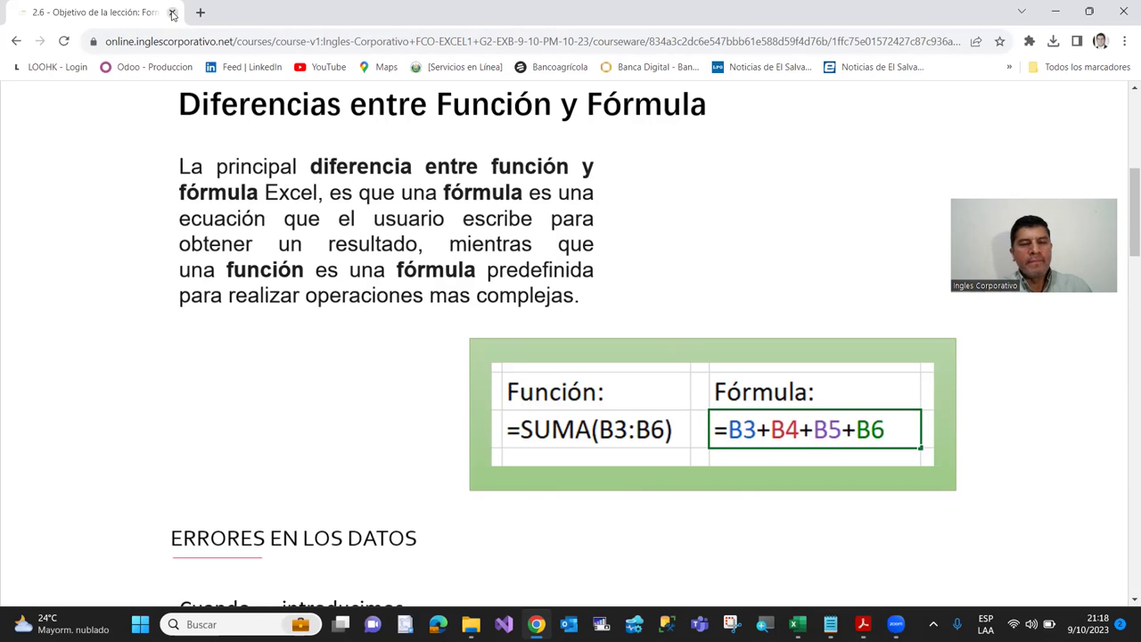
{"action": "key", "text": "alt+Tab"}
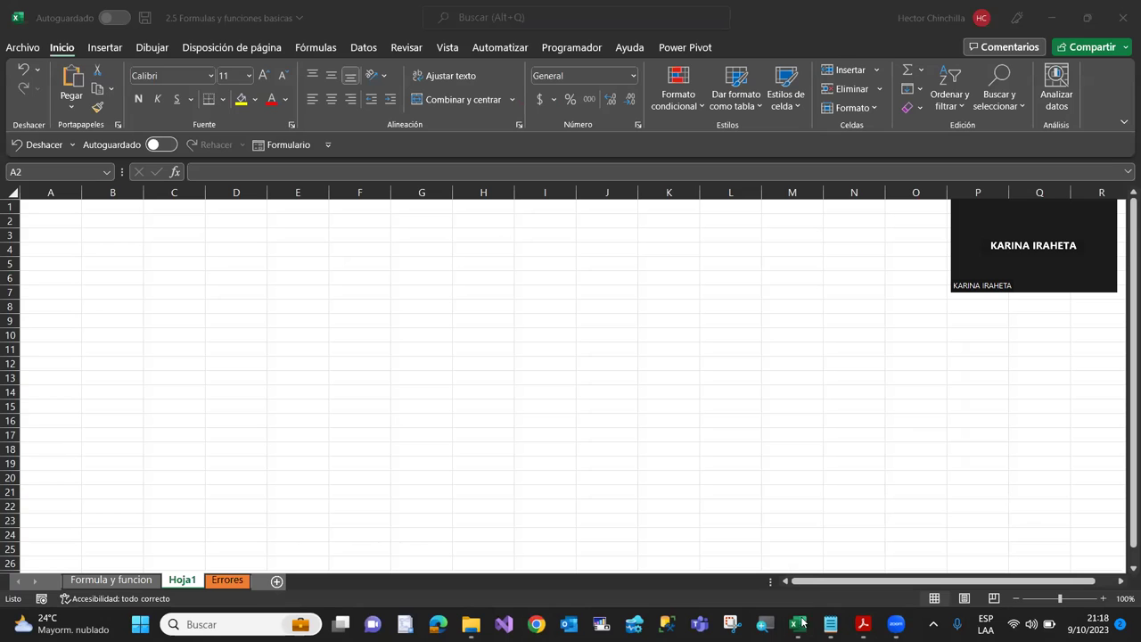
{"action": "left_click", "coordinate": [813, 596]}
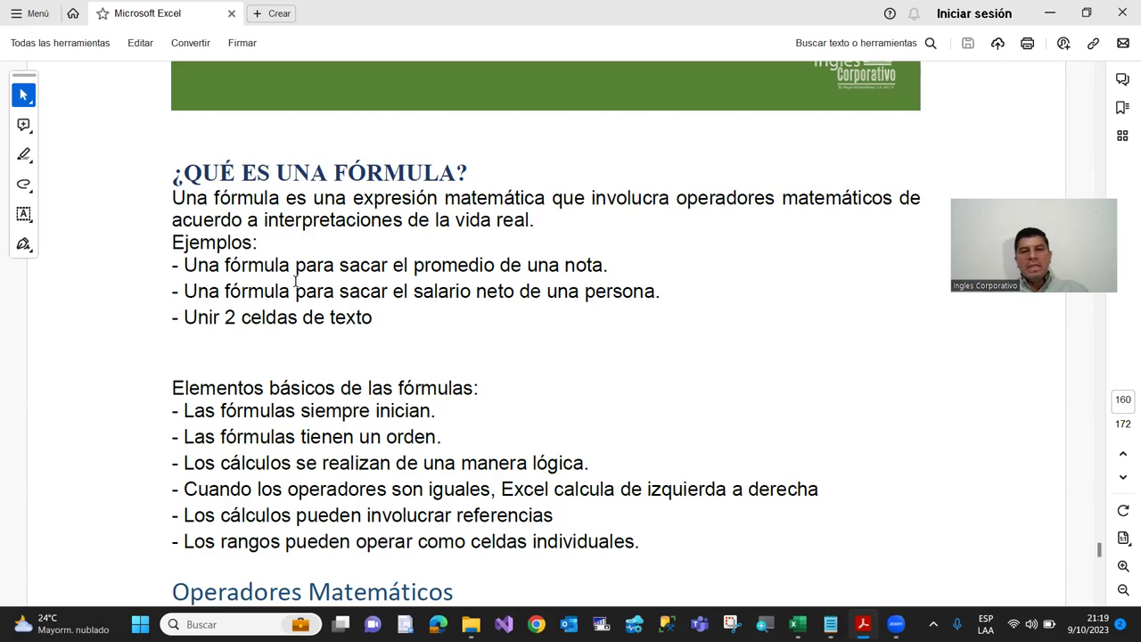
{"action": "scroll", "coordinate": [205, 273], "scroll_direction": "down", "scroll_amount": 1}
{"action": "scroll", "coordinate": [159, 272], "scroll_direction": "down", "scroll_amount": 1}
{"action": "scroll", "coordinate": [151, 279], "scroll_direction": "down", "scroll_amount": 1}
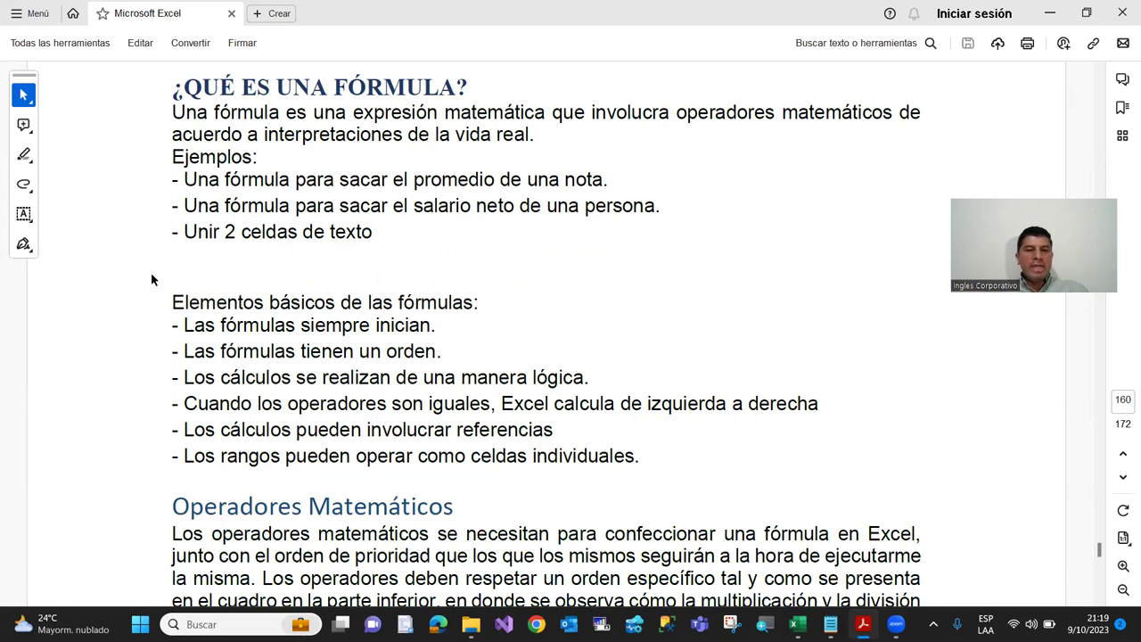
{"action": "scroll", "coordinate": [151, 276], "scroll_direction": "up", "scroll_amount": 1}
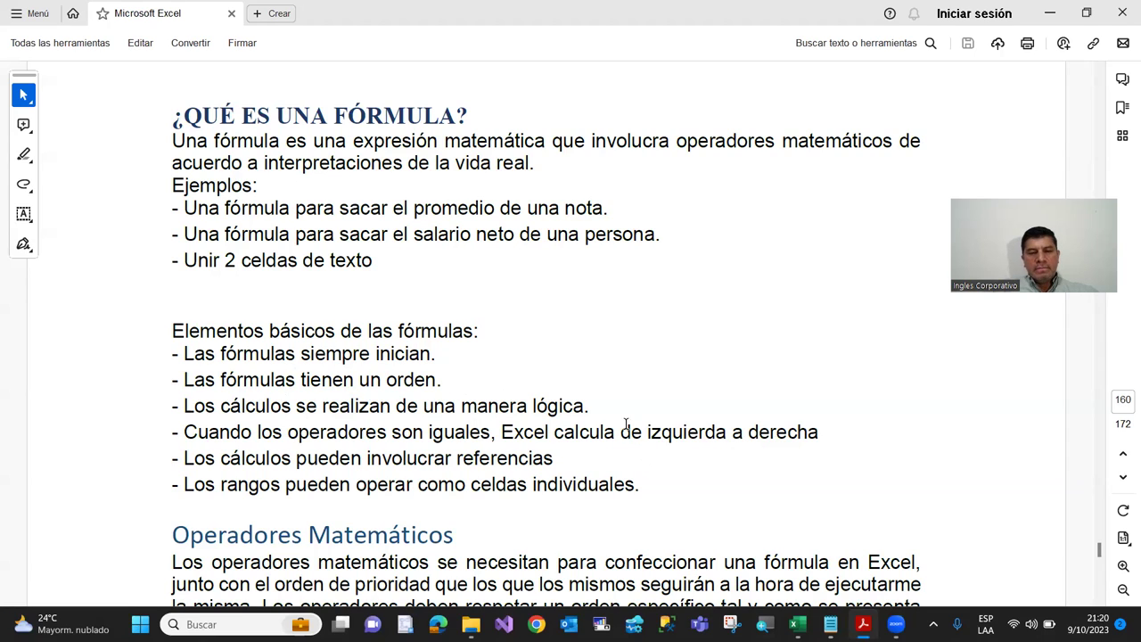
{"action": "scroll", "coordinate": [240, 484], "scroll_direction": "down", "scroll_amount": 1}
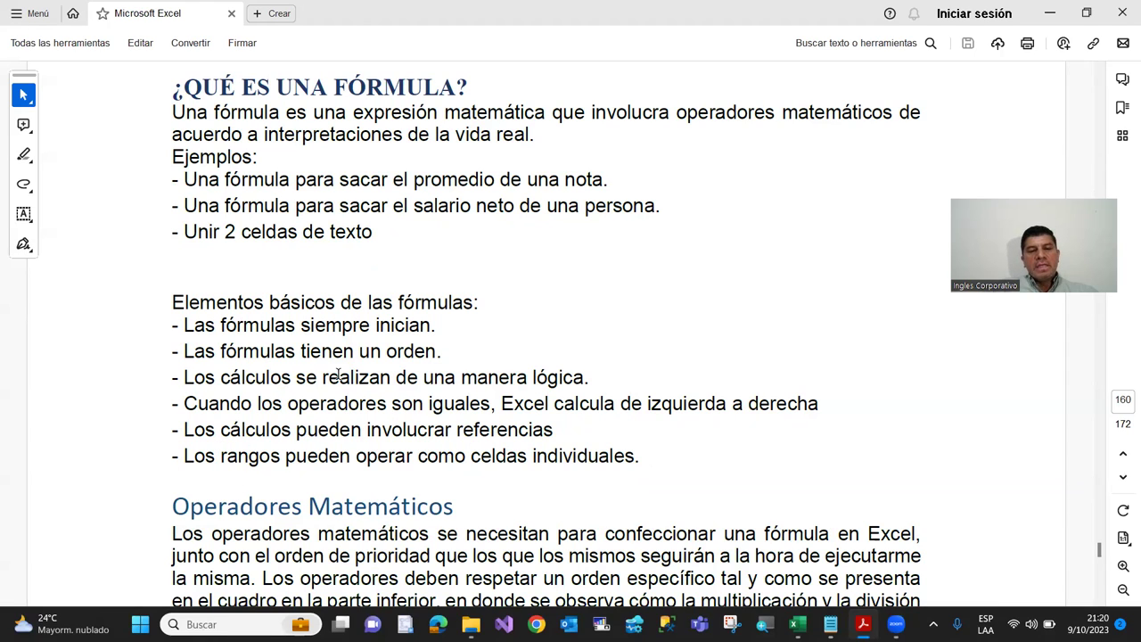
{"action": "scroll", "coordinate": [246, 378], "scroll_direction": "down", "scroll_amount": 1}
{"action": "scroll", "coordinate": [244, 378], "scroll_direction": "down", "scroll_amount": 1}
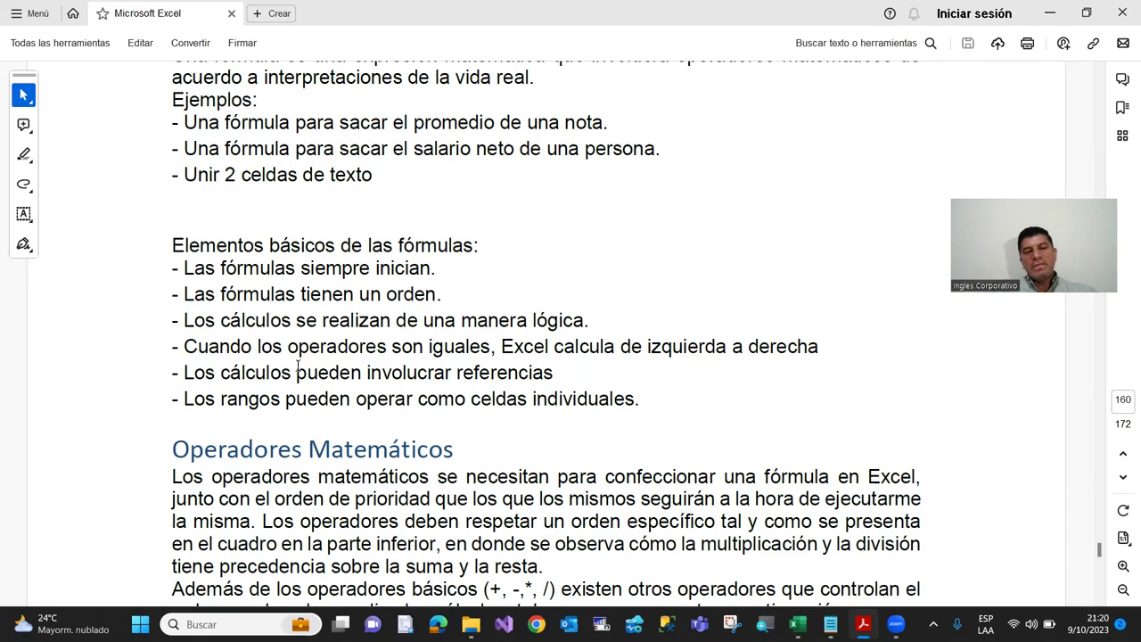
{"action": "scroll", "coordinate": [277, 381], "scroll_direction": "down", "scroll_amount": 1}
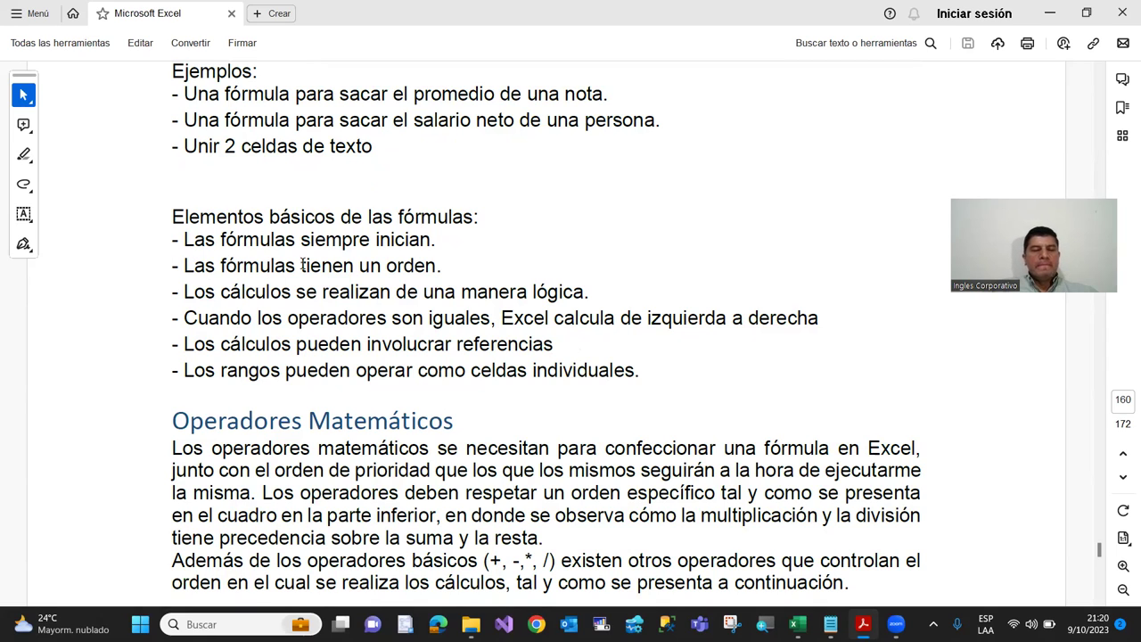
{"action": "scroll", "coordinate": [278, 301], "scroll_direction": "down", "scroll_amount": 2}
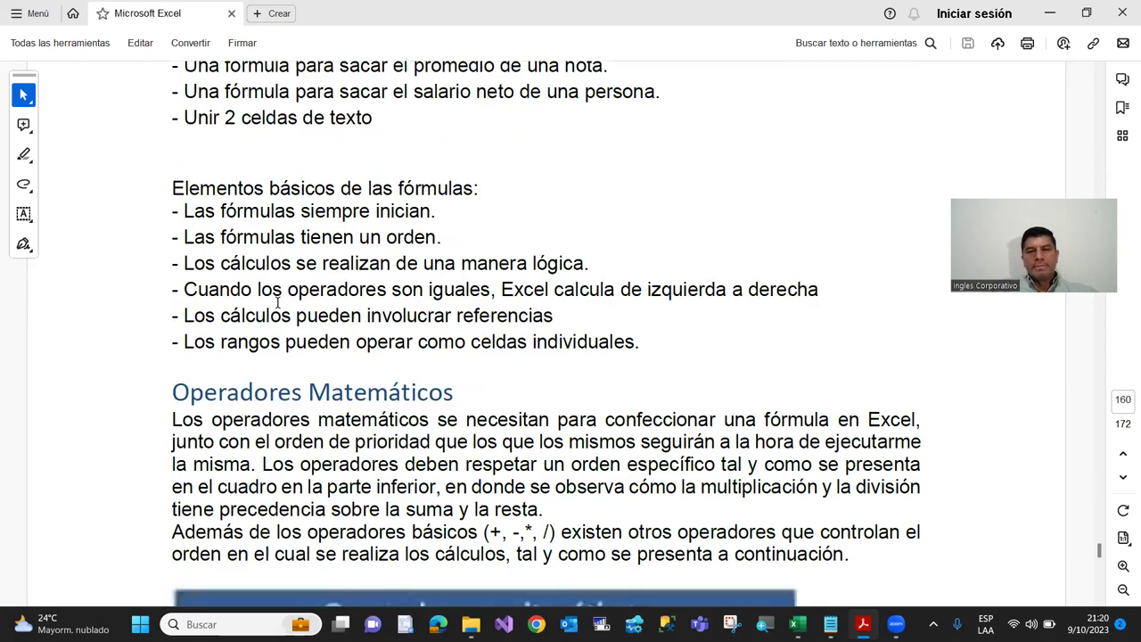
{"action": "scroll", "coordinate": [278, 303], "scroll_direction": "up", "scroll_amount": 1}
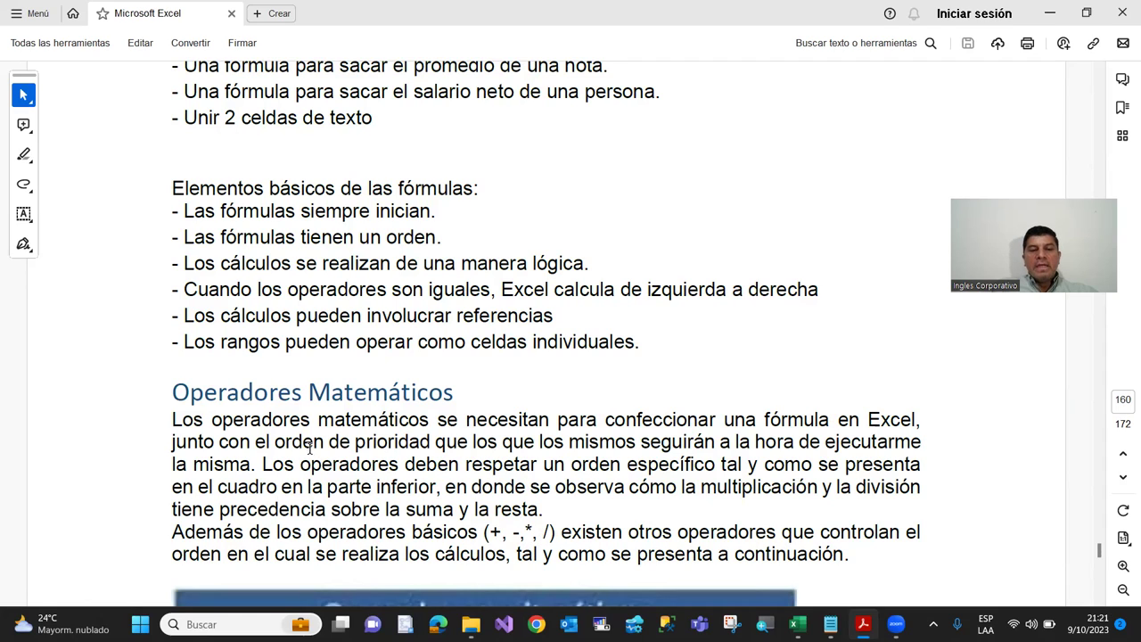
Step: Select the operator-order sentence, then the passage on multiplication and division precedence
{"action": "left_click_drag", "start_coordinate": [264, 464], "coordinate": [666, 465]}
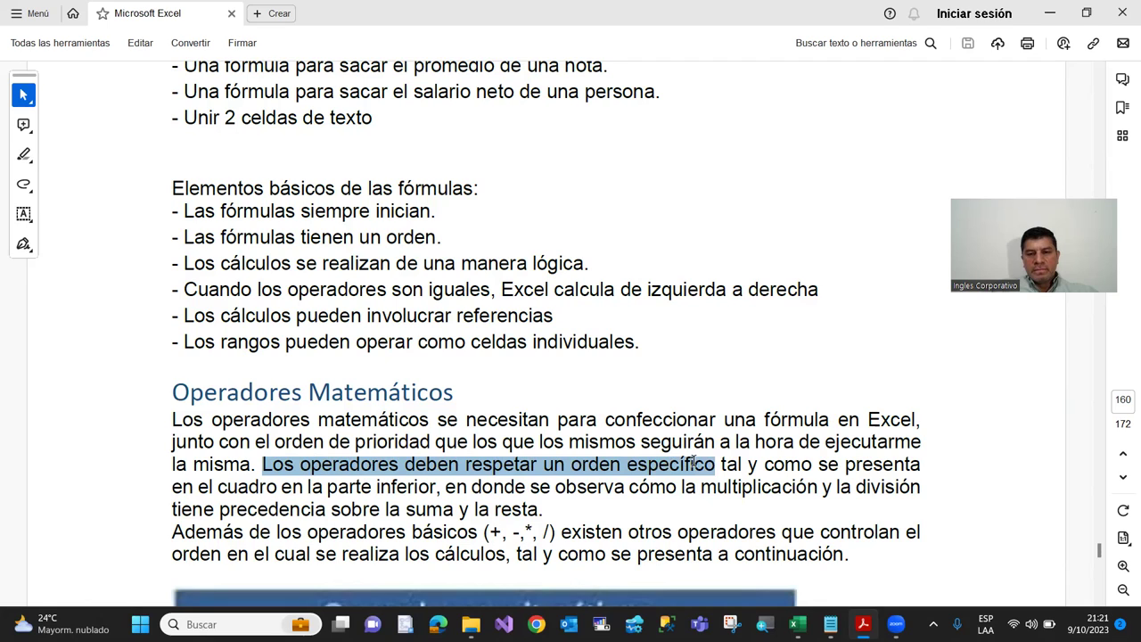
{"action": "left_click_drag", "start_coordinate": [668, 464], "coordinate": [703, 466]}
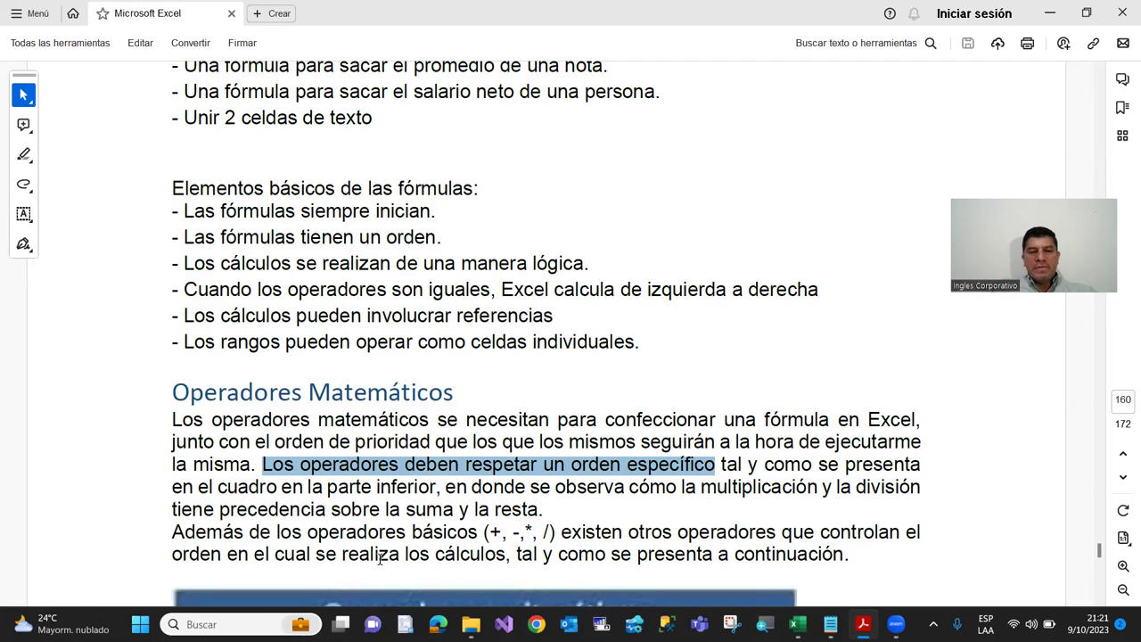
{"action": "scroll", "coordinate": [381, 506], "scroll_direction": "down", "scroll_amount": 1}
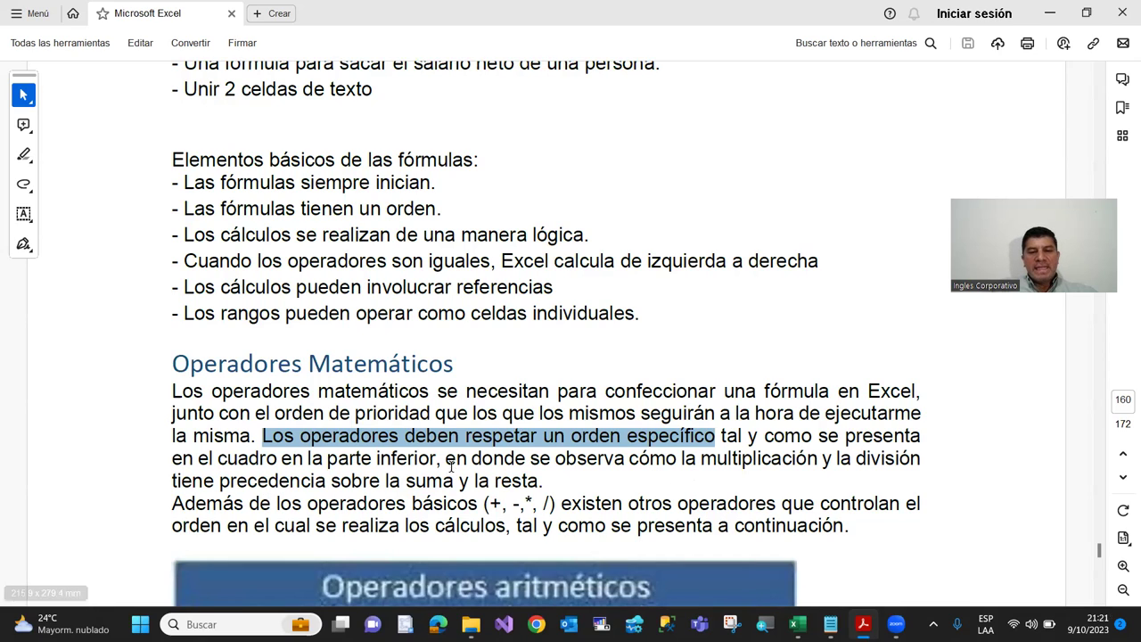
{"action": "left_click_drag", "start_coordinate": [446, 457], "coordinate": [543, 482]}
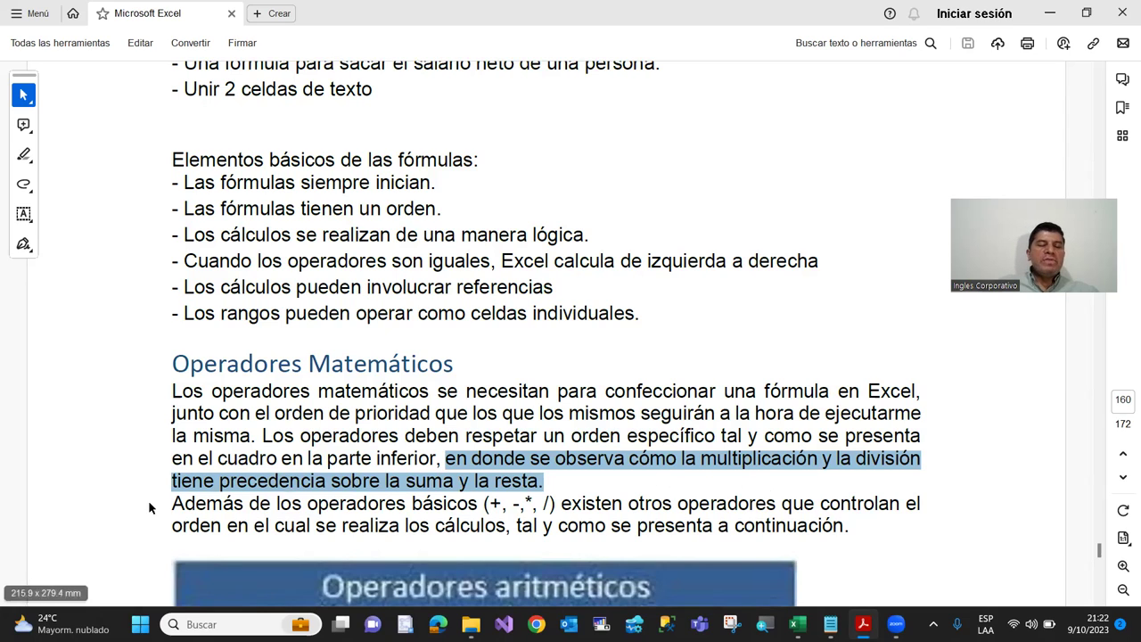
Step: Deselect the text and scroll to the Operadores aritméticos table, from Suma to Exponenciación
{"action": "left_click", "coordinate": [214, 514]}
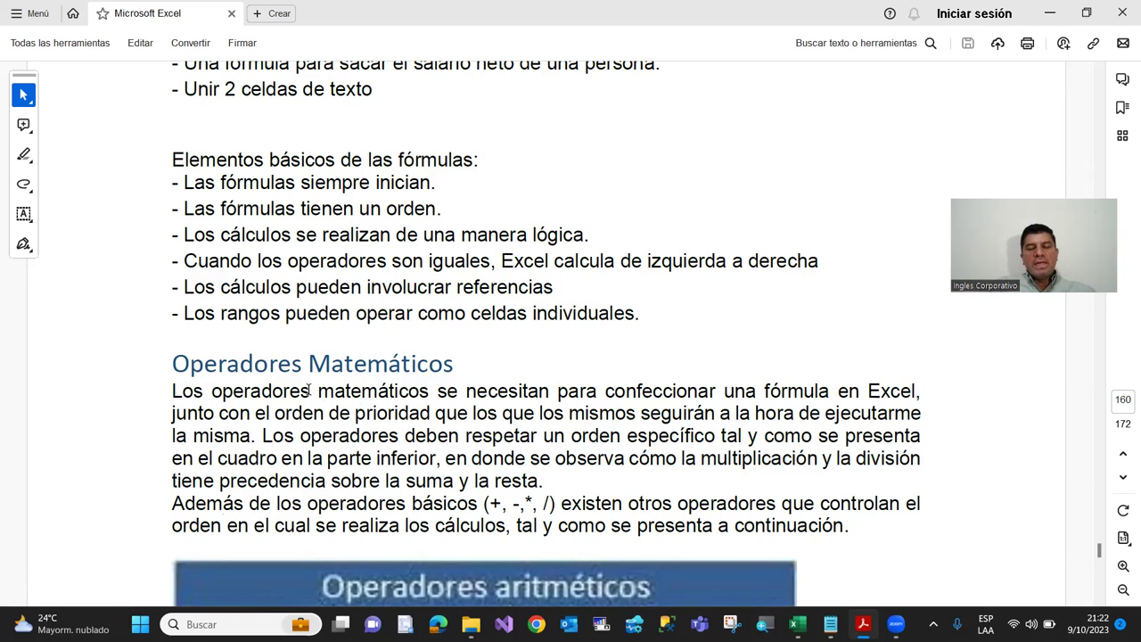
{"action": "scroll", "coordinate": [318, 379], "scroll_direction": "down", "scroll_amount": 2}
{"action": "scroll", "coordinate": [317, 379], "scroll_direction": "down", "scroll_amount": 2}
{"action": "scroll", "coordinate": [317, 379], "scroll_direction": "down", "scroll_amount": 2}
{"action": "scroll", "coordinate": [317, 379], "scroll_direction": "down", "scroll_amount": 3}
{"action": "scroll", "coordinate": [318, 379], "scroll_direction": "down", "scroll_amount": 1}
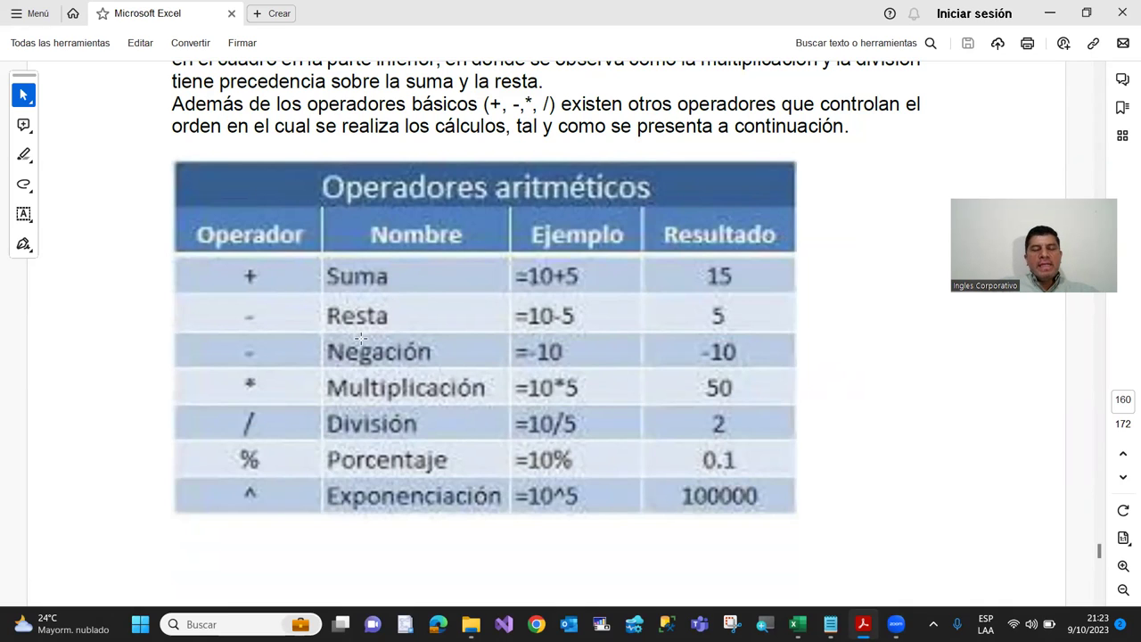
Step: Scroll to page 161 so the Jerarquía de los Operadores table shows rows 1º to 8º
{"action": "scroll", "coordinate": [366, 337], "scroll_direction": "down", "scroll_amount": 2}
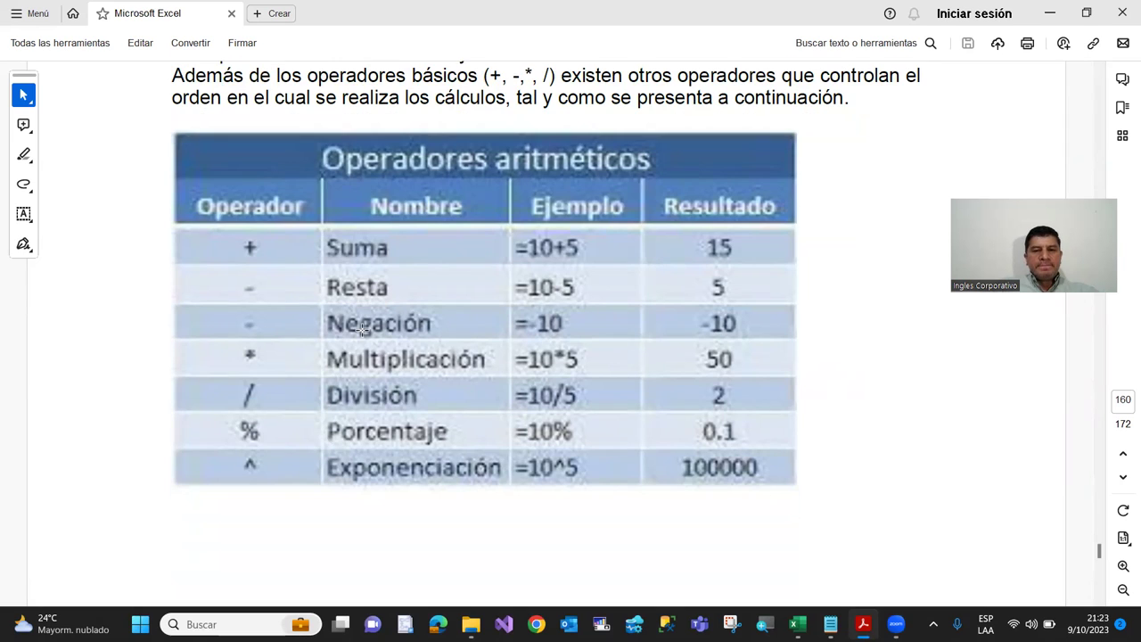
{"action": "scroll", "coordinate": [362, 330], "scroll_direction": "down", "scroll_amount": 1}
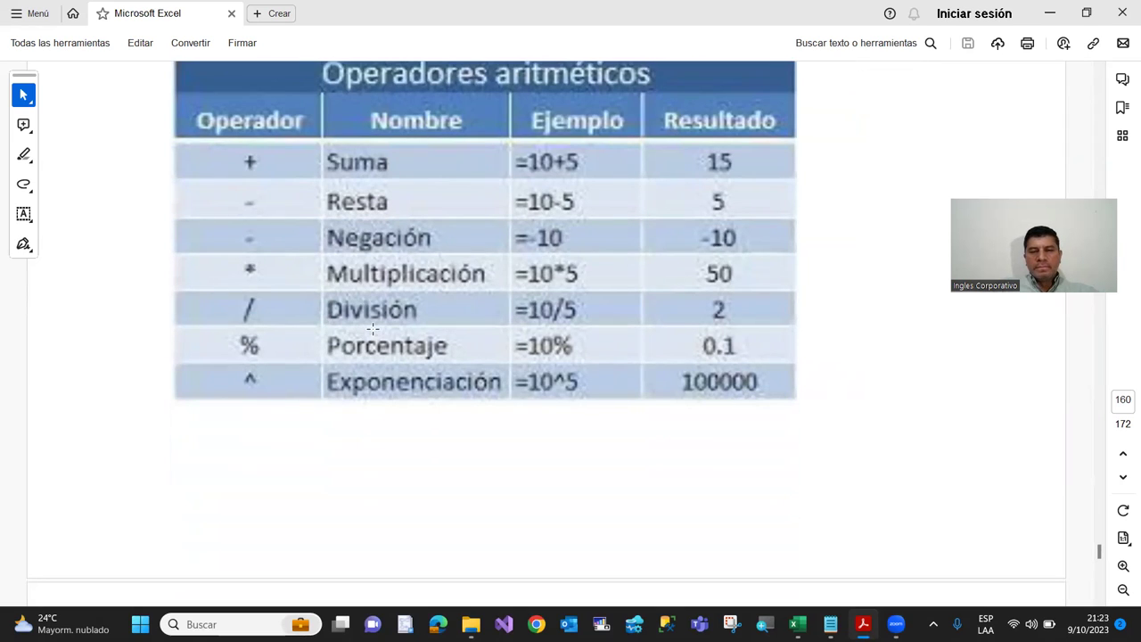
{"action": "scroll", "coordinate": [373, 328], "scroll_direction": "down", "scroll_amount": 2}
{"action": "scroll", "coordinate": [373, 328], "scroll_direction": "down", "scroll_amount": 2}
{"action": "scroll", "coordinate": [373, 327], "scroll_direction": "down", "scroll_amount": 3}
{"action": "scroll", "coordinate": [373, 326], "scroll_direction": "down", "scroll_amount": 1}
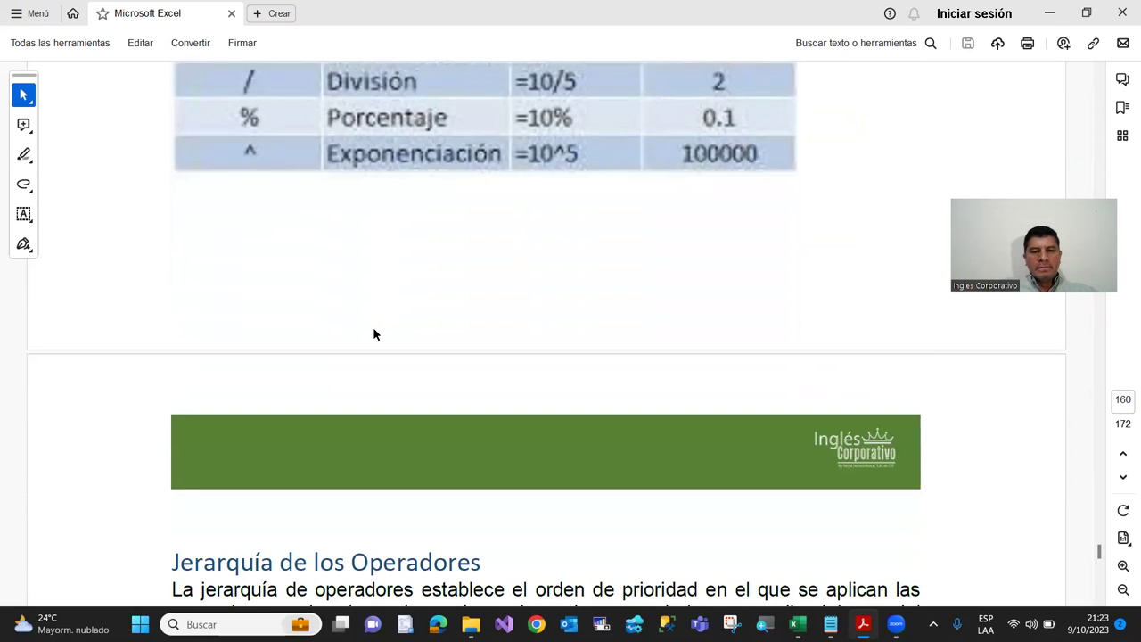
{"action": "scroll", "coordinate": [374, 334], "scroll_direction": "down", "scroll_amount": 3}
{"action": "scroll", "coordinate": [373, 329], "scroll_direction": "down", "scroll_amount": 3}
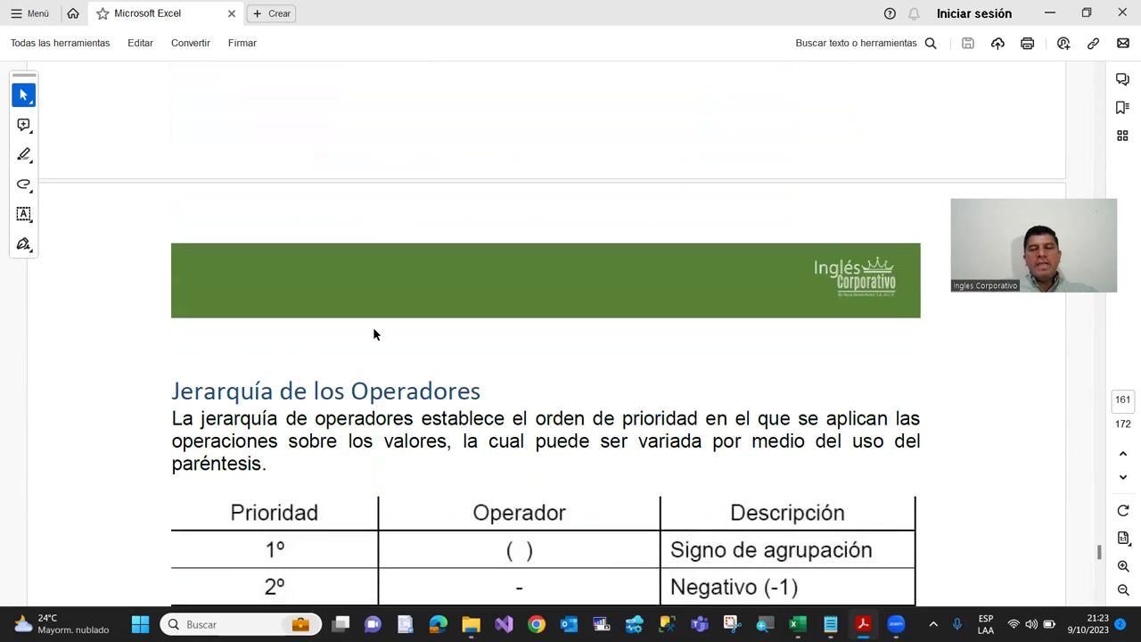
{"action": "scroll", "coordinate": [373, 326], "scroll_direction": "down", "scroll_amount": 3}
{"action": "scroll", "coordinate": [372, 329], "scroll_direction": "down", "scroll_amount": 2}
{"action": "scroll", "coordinate": [373, 328], "scroll_direction": "down", "scroll_amount": 3}
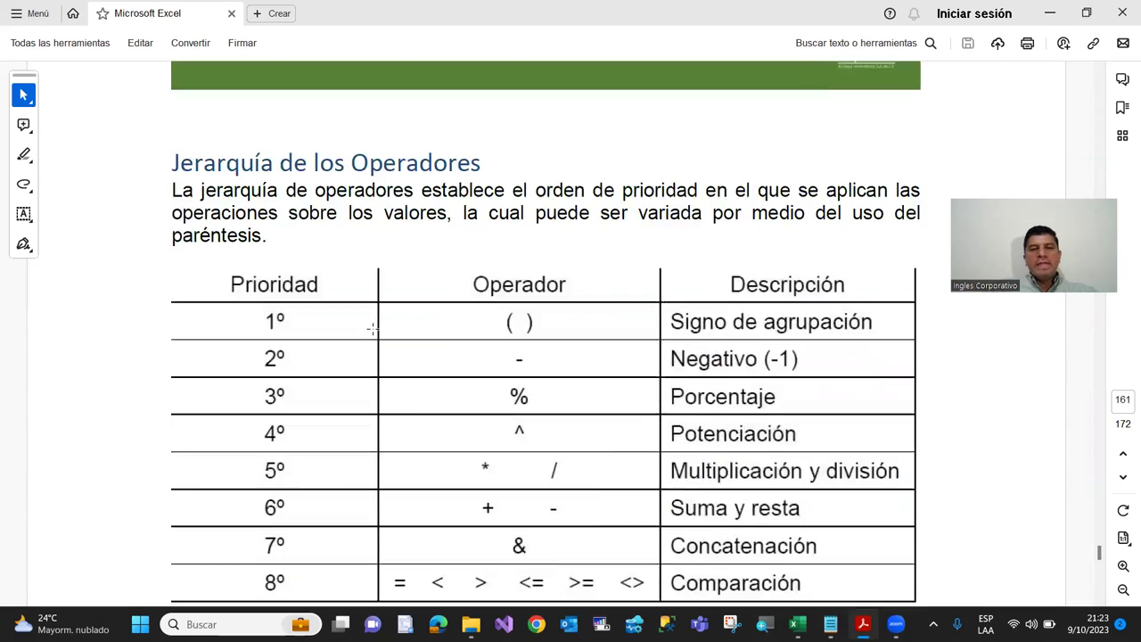
{"action": "scroll", "coordinate": [372, 329], "scroll_direction": "down", "scroll_amount": 1}
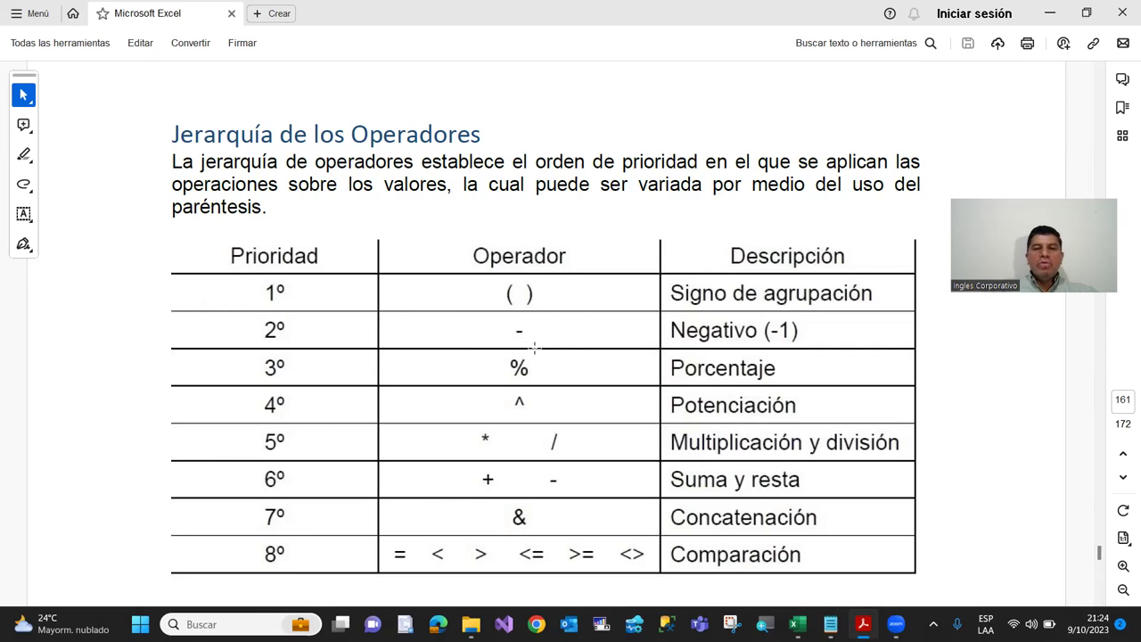
{"action": "scroll", "coordinate": [319, 394], "scroll_direction": "down", "scroll_amount": 1}
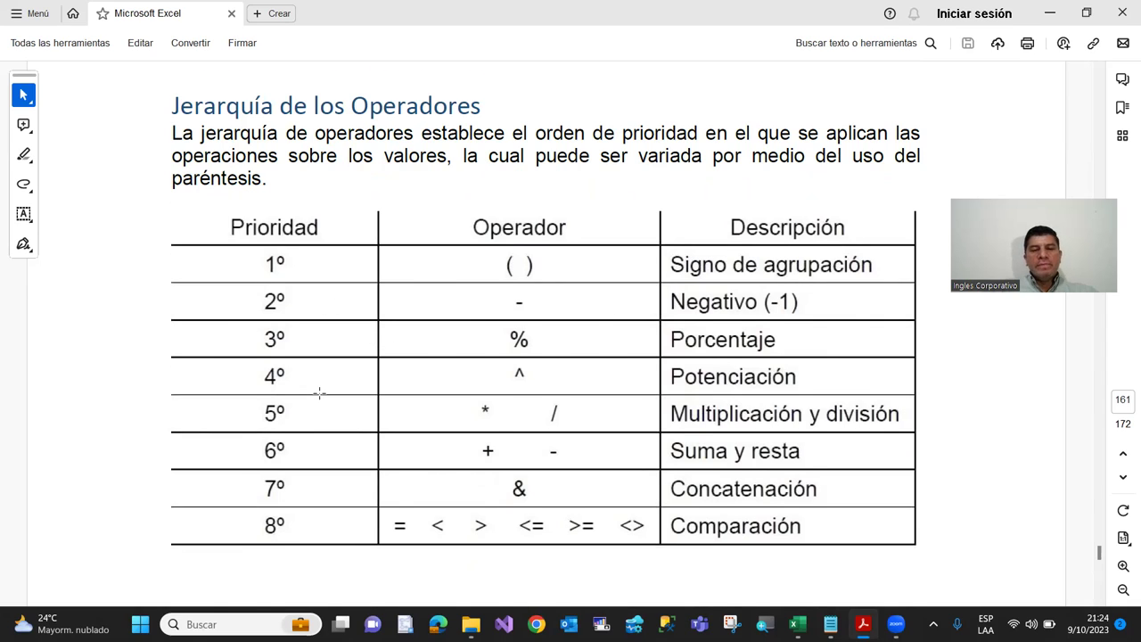
{"action": "scroll", "coordinate": [320, 393], "scroll_direction": "down", "scroll_amount": 1}
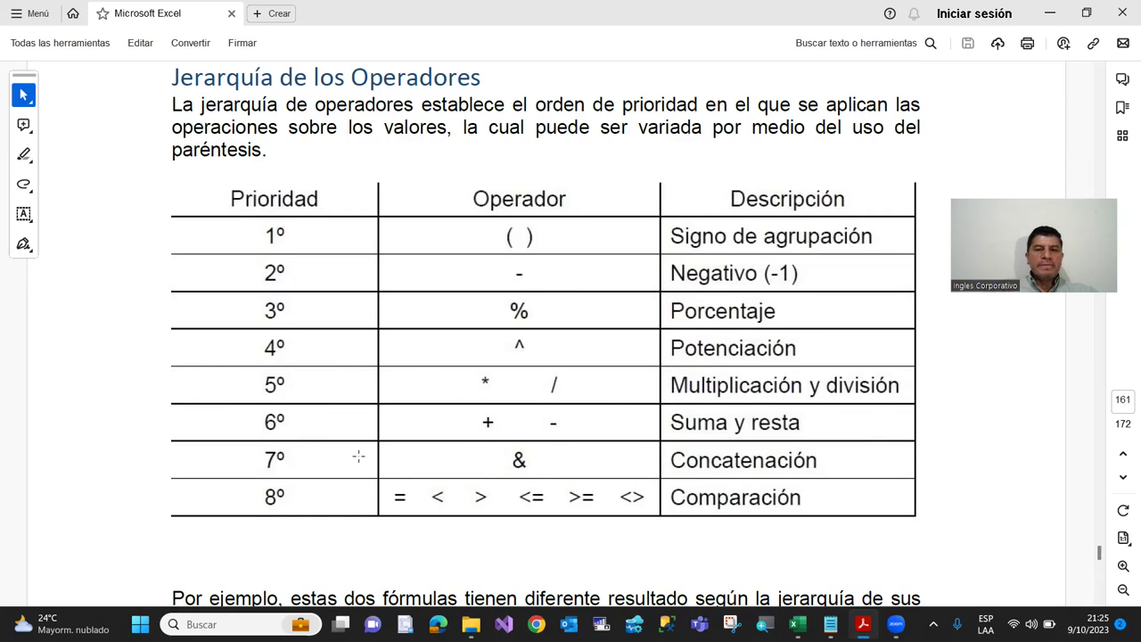
Step: Scroll down to the 'Por ejemplo' formulas below the operator table
{"action": "scroll", "coordinate": [359, 456], "scroll_direction": "down", "scroll_amount": 2}
{"action": "scroll", "coordinate": [323, 359], "scroll_direction": "down", "scroll_amount": 2}
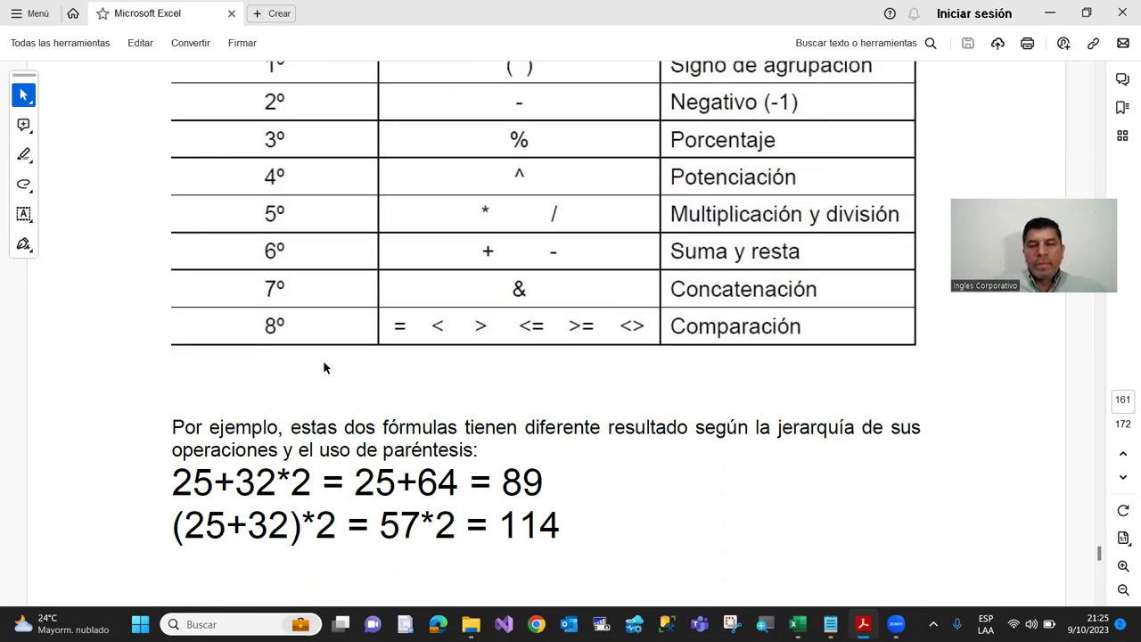
{"action": "scroll", "coordinate": [323, 359], "scroll_direction": "down", "scroll_amount": 3}
{"action": "scroll", "coordinate": [322, 359], "scroll_direction": "up", "scroll_amount": 2}
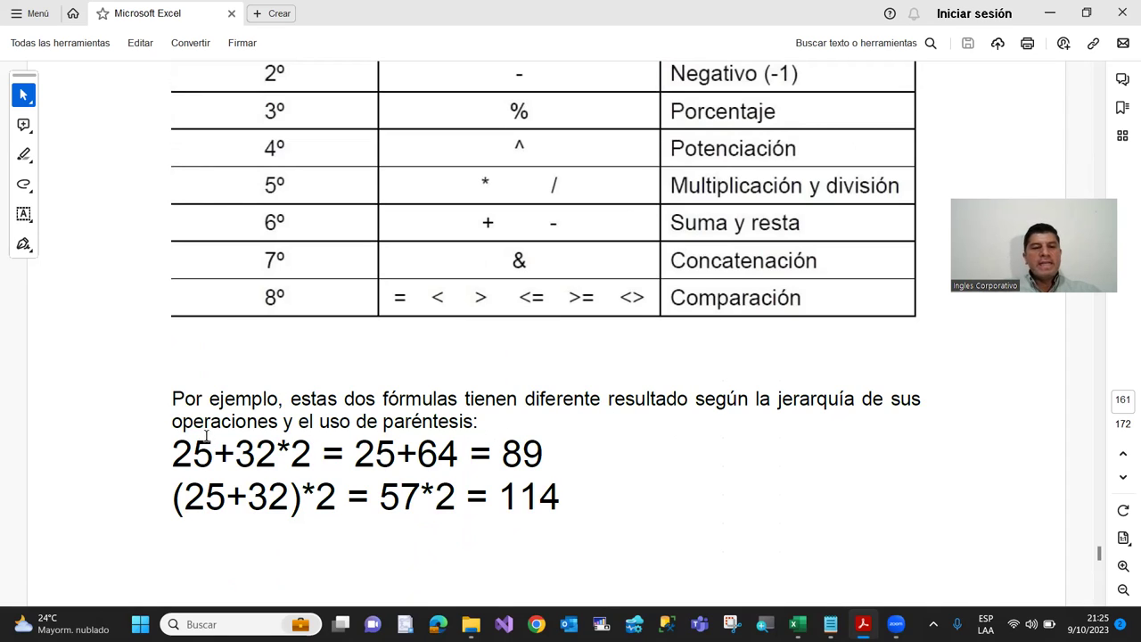
{"action": "scroll", "coordinate": [142, 437], "scroll_direction": "down", "scroll_amount": 1}
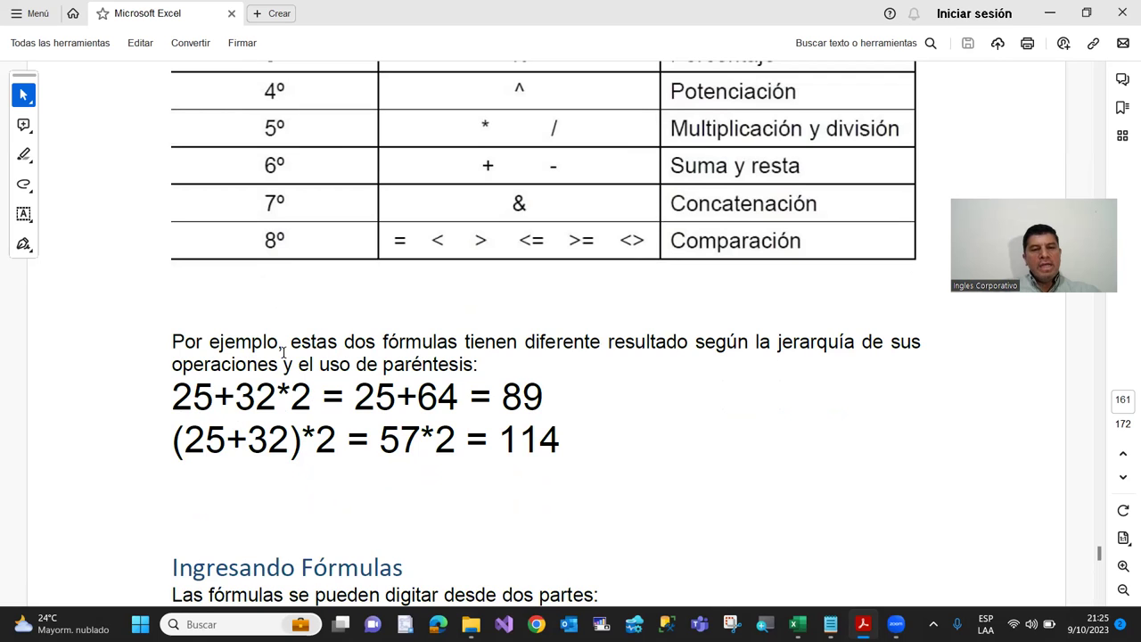
{"action": "scroll", "coordinate": [271, 340], "scroll_direction": "up", "scroll_amount": 3}
{"action": "scroll", "coordinate": [369, 204], "scroll_direction": "up", "scroll_amount": 2}
{"action": "scroll", "coordinate": [375, 207], "scroll_direction": "down", "scroll_amount": 1}
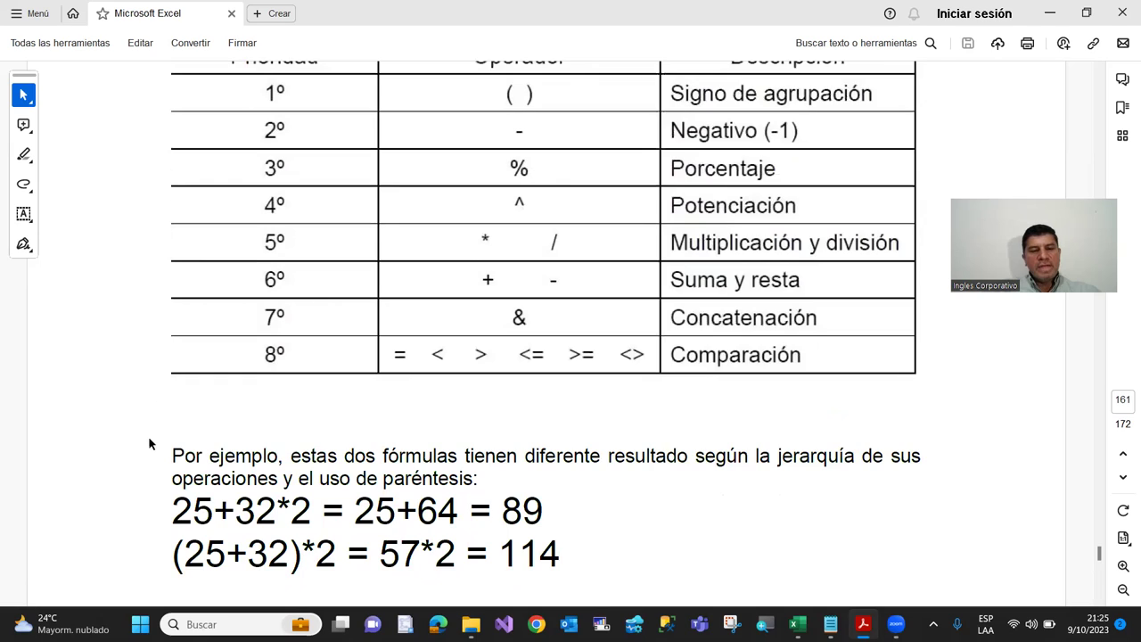
{"action": "scroll", "coordinate": [150, 443], "scroll_direction": "down", "scroll_amount": 1}
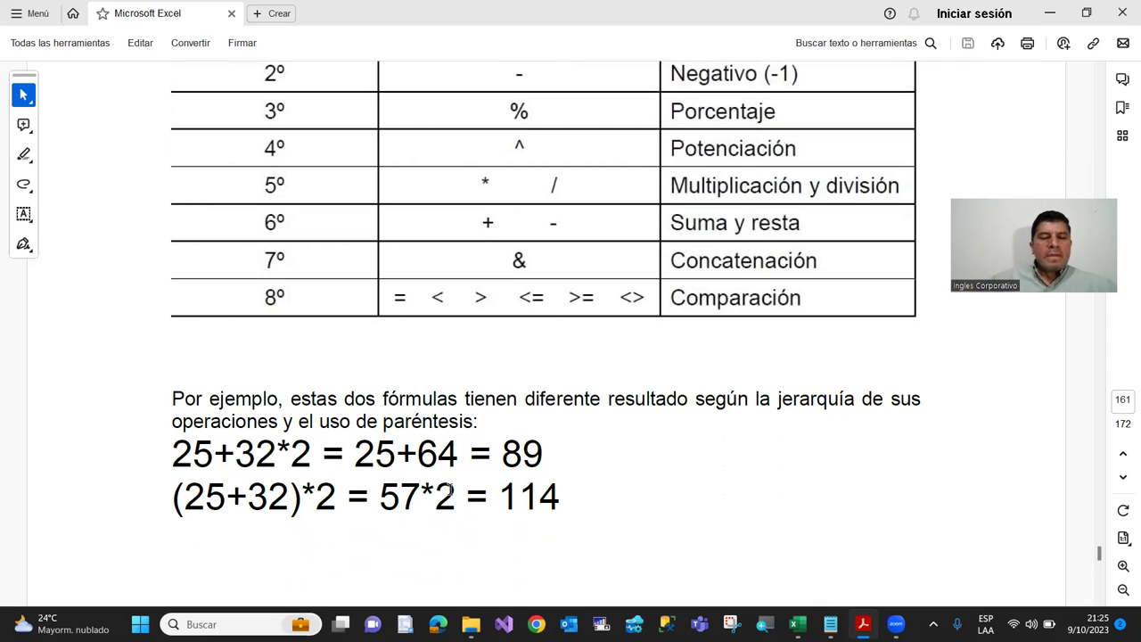
Step: Highlight 32*2 and then 64 in the first example formula, then clear the selection
{"action": "left_click_drag", "start_coordinate": [238, 453], "coordinate": [310, 460]}
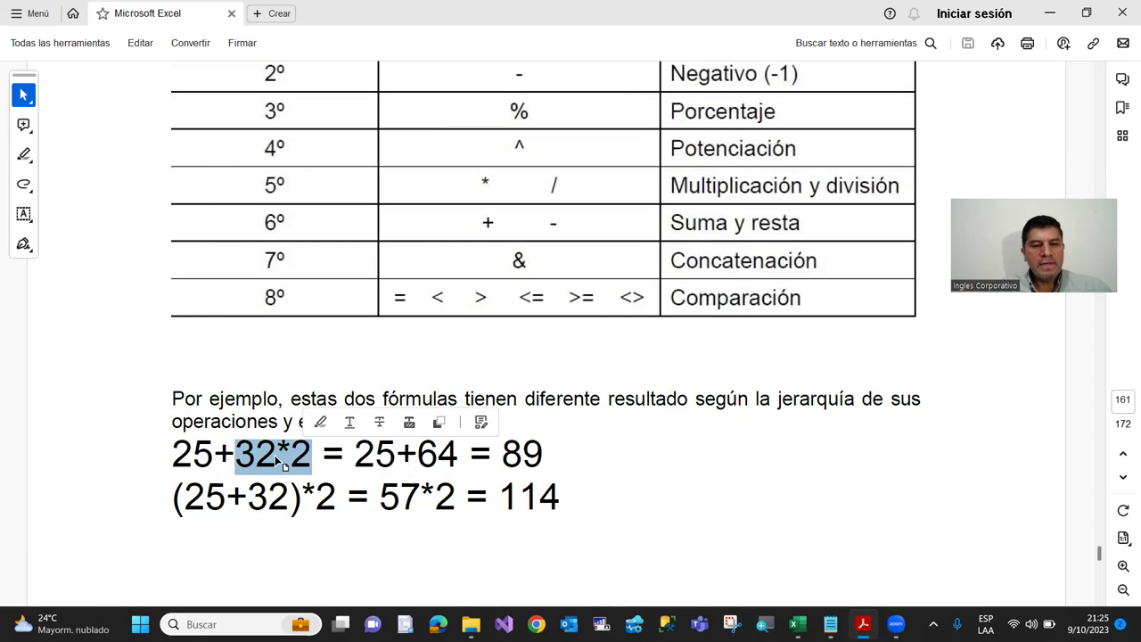
{"action": "left_click_drag", "start_coordinate": [417, 460], "coordinate": [458, 460]}
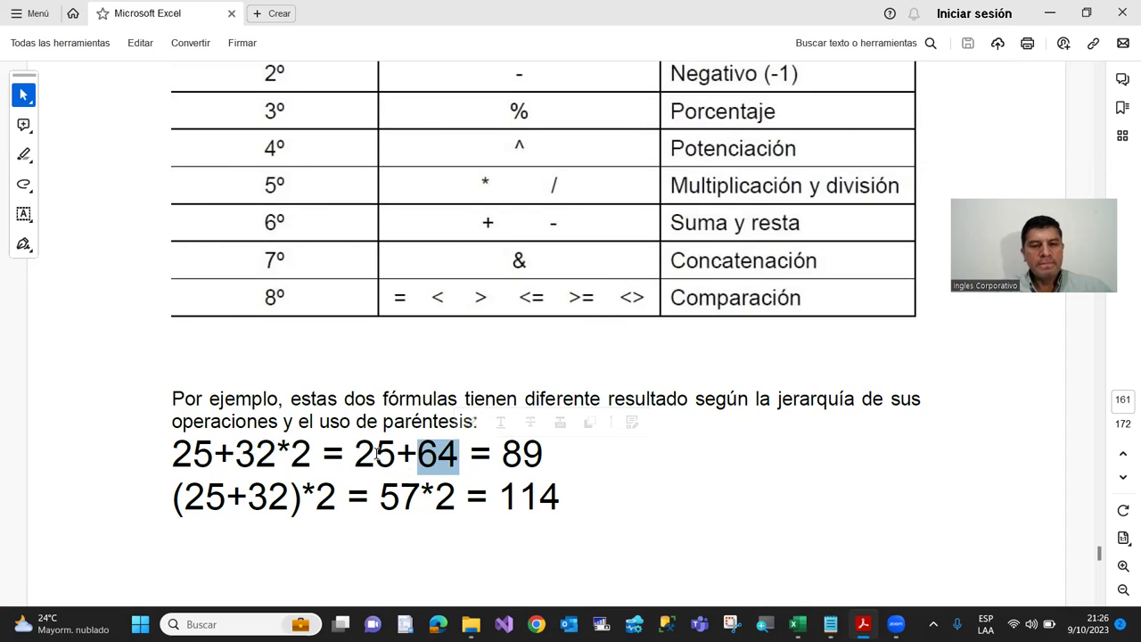
{"action": "left_click", "coordinate": [263, 430]}
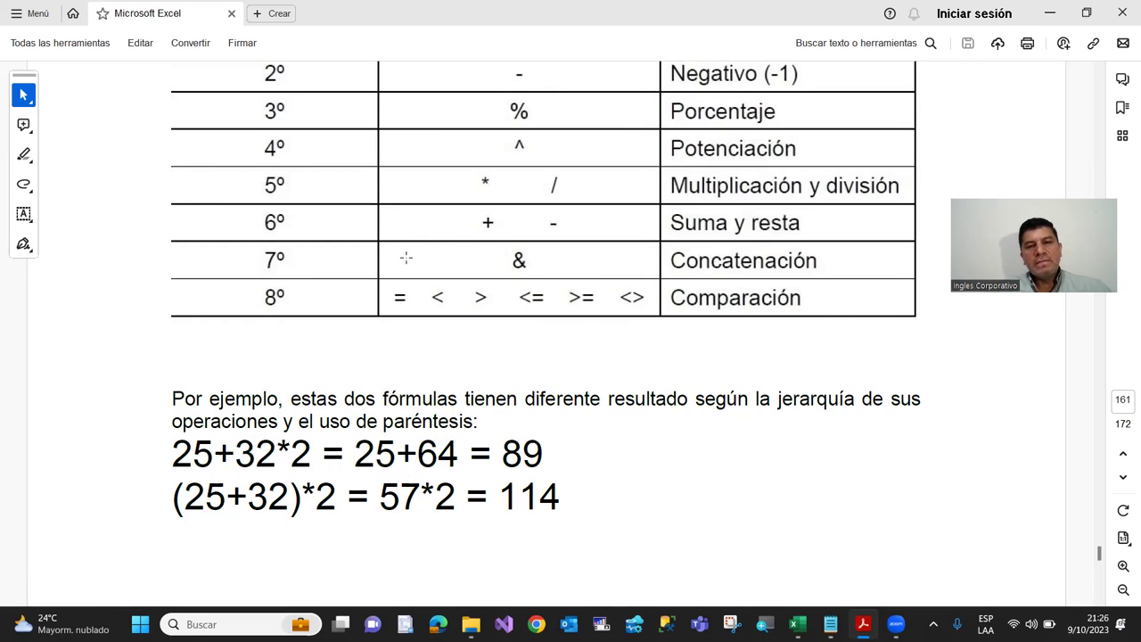
{"action": "scroll", "coordinate": [382, 237], "scroll_direction": "up", "scroll_amount": 1}
{"action": "scroll", "coordinate": [381, 237], "scroll_direction": "up", "scroll_amount": 2}
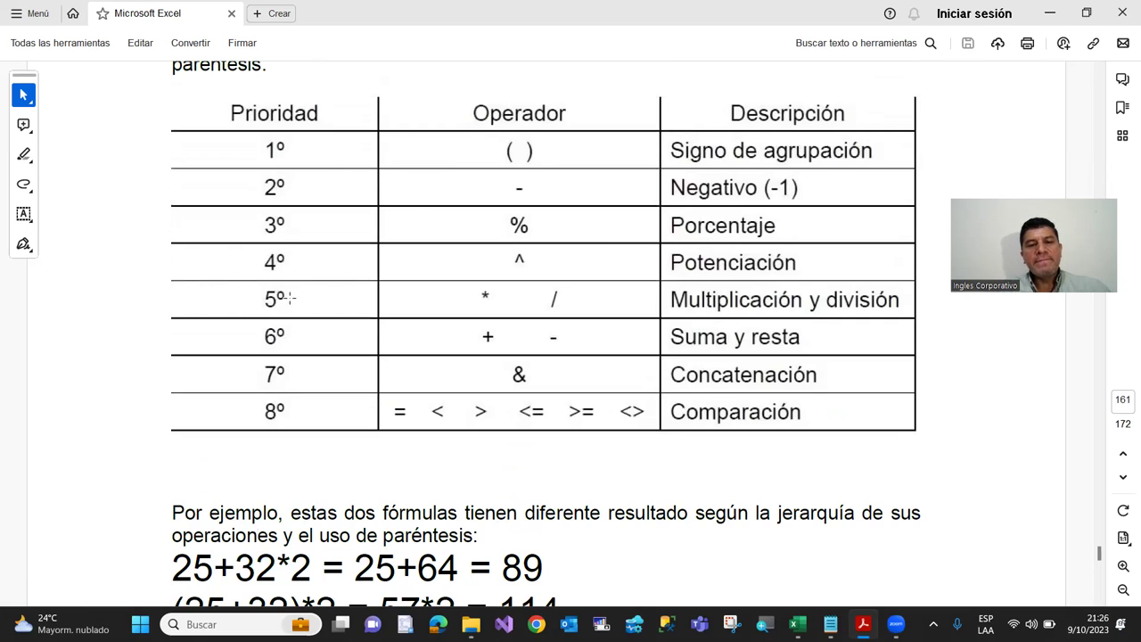
{"action": "scroll", "coordinate": [289, 297], "scroll_direction": "down", "scroll_amount": 3}
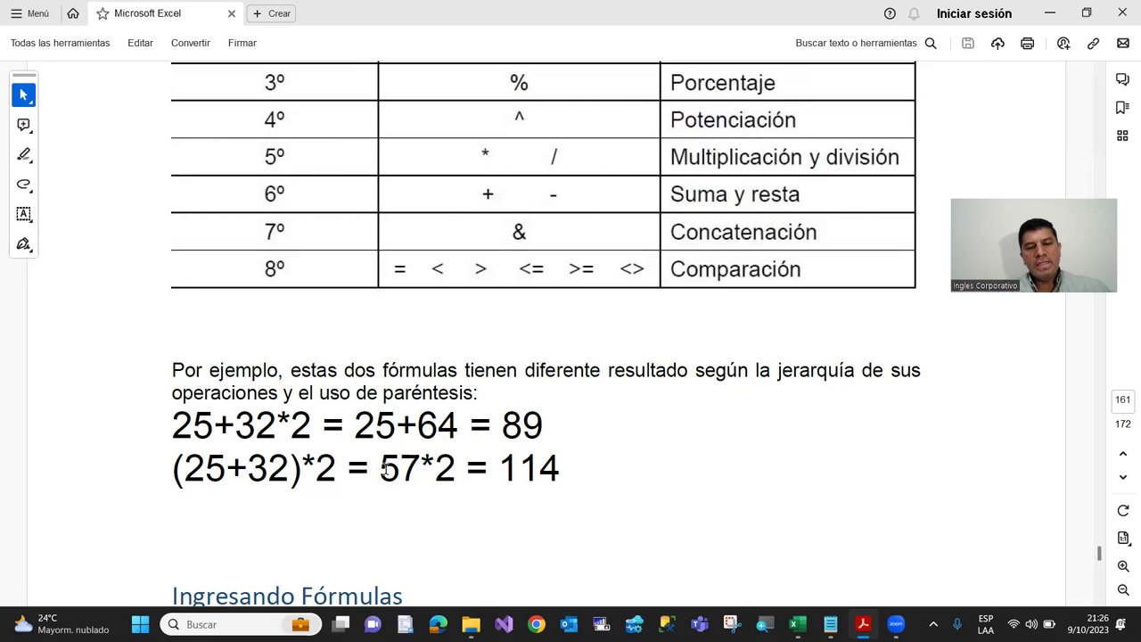
Step: Highlight 25+32 and then 57 in the second example formula (25+32)*2
{"action": "left_click_drag", "start_coordinate": [384, 469], "coordinate": [435, 470]}
{"action": "left_click", "coordinate": [292, 491]}
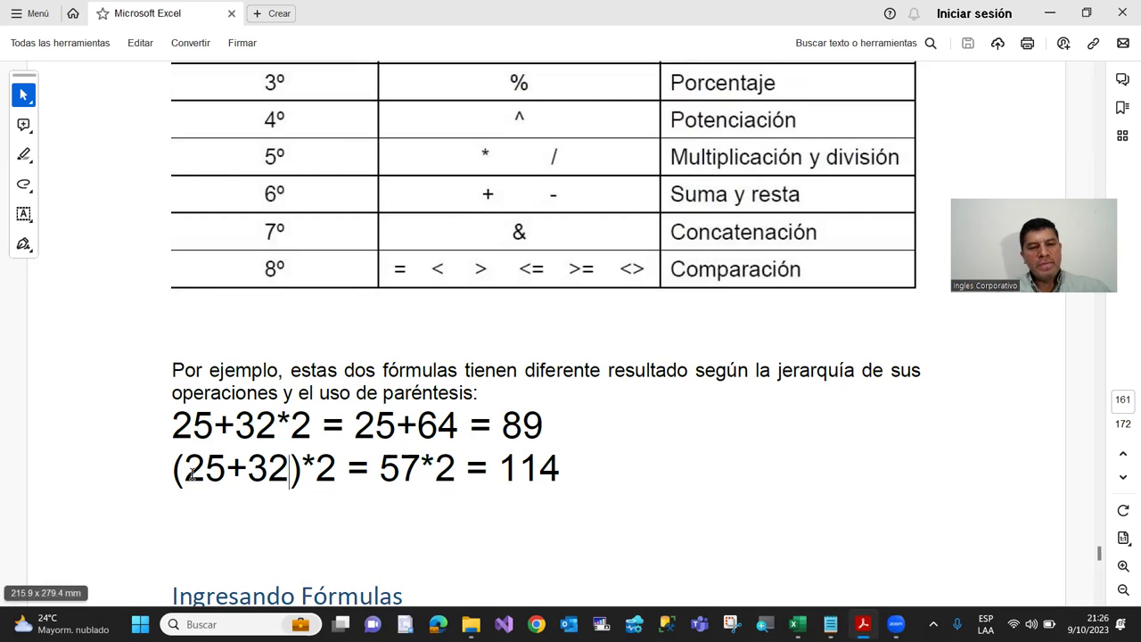
{"action": "left_click_drag", "start_coordinate": [185, 470], "coordinate": [289, 470]}
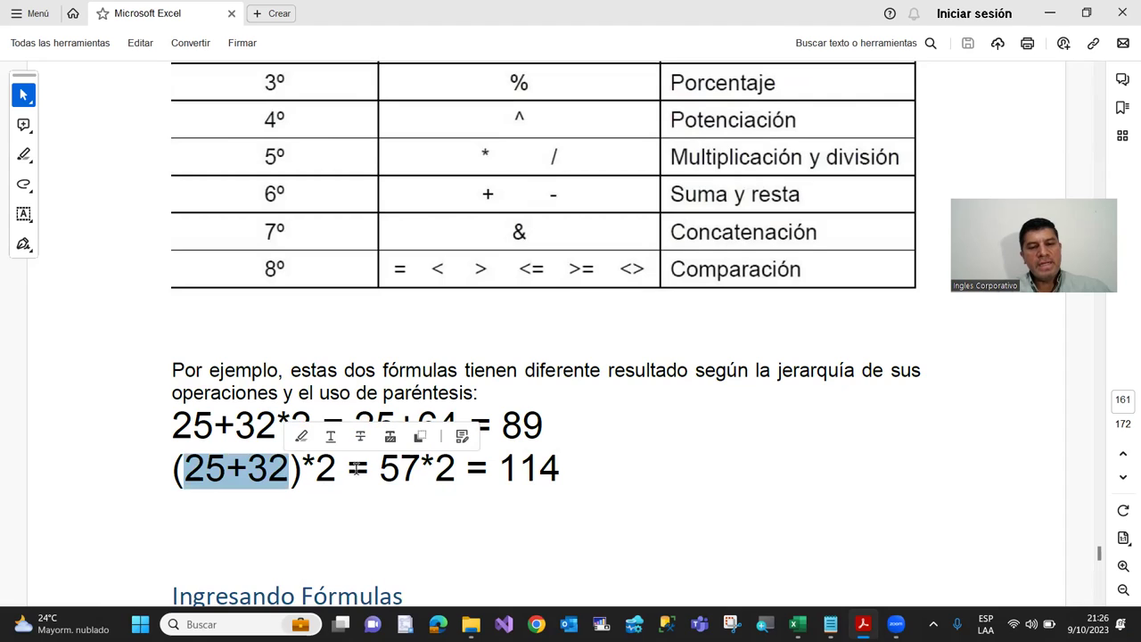
{"action": "left_click_drag", "start_coordinate": [380, 470], "coordinate": [421, 470]}
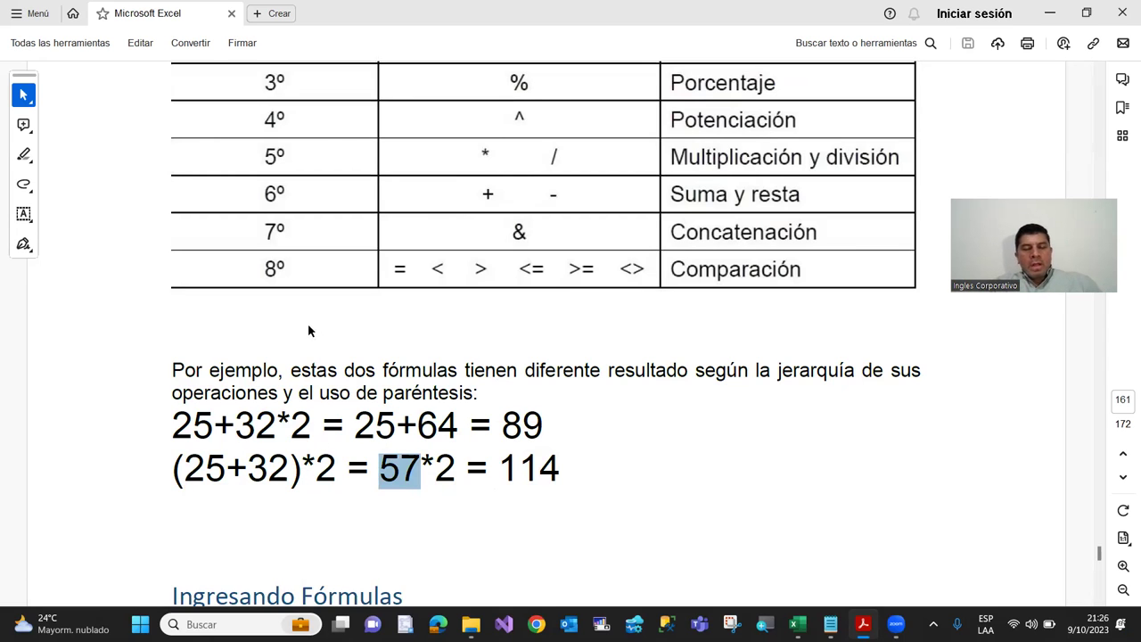
Step: Scroll down to 'Ingresando Fórmulas' and back, then switch to the '2.5 Formulas y funciones basicas' workbook
{"action": "scroll", "coordinate": [308, 327], "scroll_direction": "down", "scroll_amount": 1}
{"action": "scroll", "coordinate": [308, 325], "scroll_direction": "down", "scroll_amount": 2}
{"action": "scroll", "coordinate": [316, 298], "scroll_direction": "up", "scroll_amount": 3}
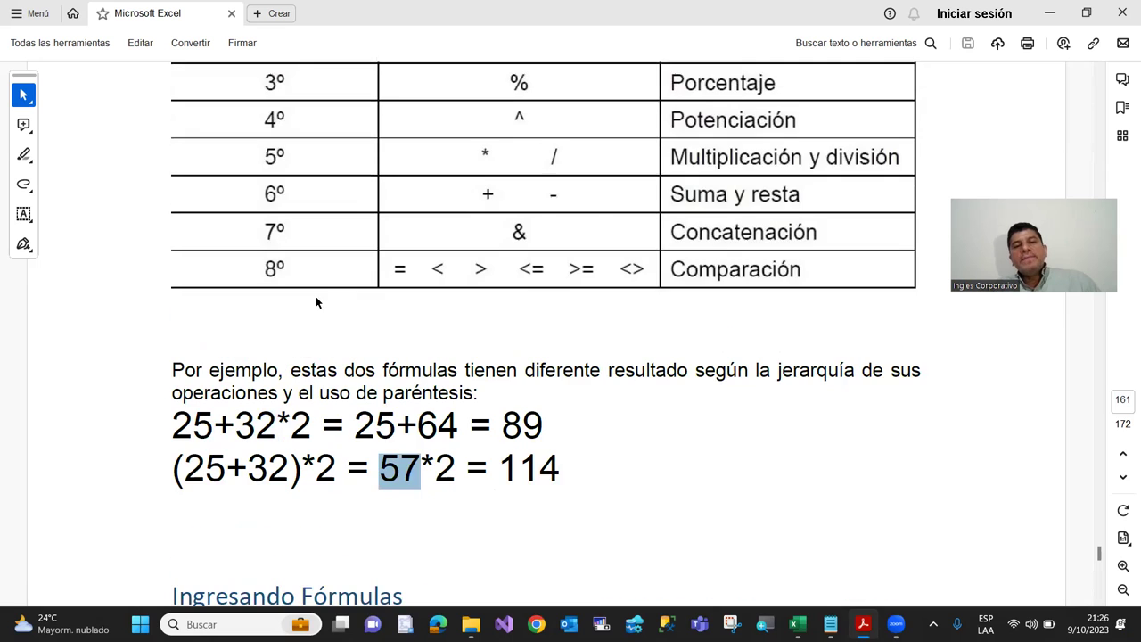
{"action": "scroll", "coordinate": [303, 290], "scroll_direction": "down", "scroll_amount": 2}
{"action": "scroll", "coordinate": [346, 313], "scroll_direction": "up", "scroll_amount": 1}
{"action": "scroll", "coordinate": [355, 319], "scroll_direction": "up", "scroll_amount": 1}
{"action": "scroll", "coordinate": [357, 319], "scroll_direction": "up", "scroll_amount": 1}
{"action": "scroll", "coordinate": [357, 321], "scroll_direction": "up", "scroll_amount": 1}
{"action": "scroll", "coordinate": [357, 328], "scroll_direction": "down", "scroll_amount": 1}
{"action": "scroll", "coordinate": [358, 330], "scroll_direction": "down", "scroll_amount": 3}
{"action": "scroll", "coordinate": [369, 344], "scroll_direction": "down", "scroll_amount": 1}
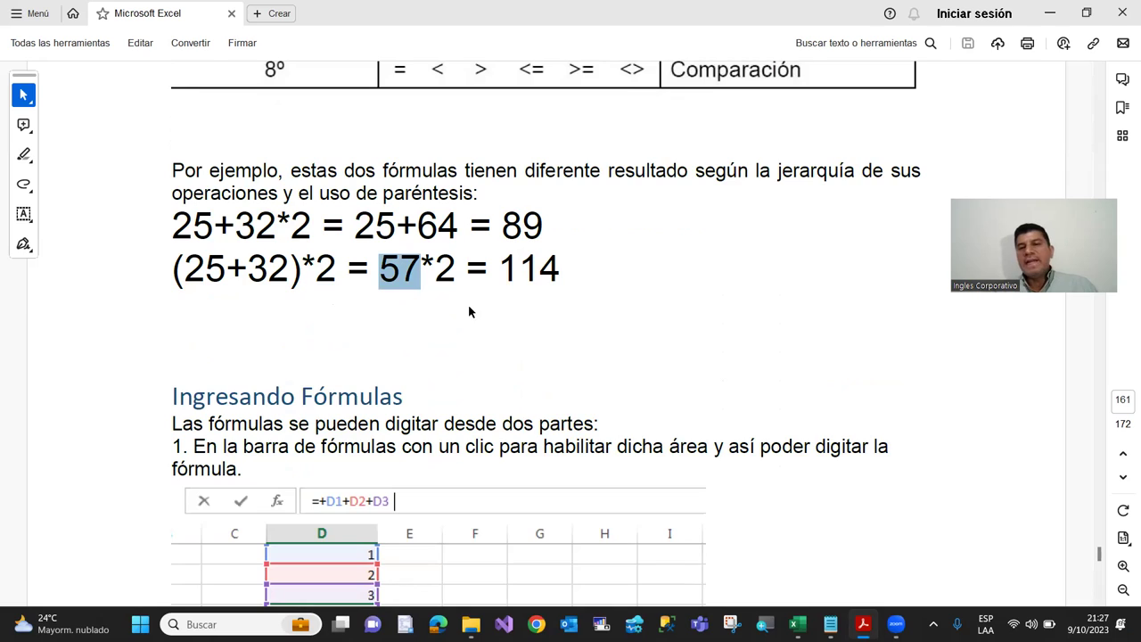
{"action": "scroll", "coordinate": [387, 322], "scroll_direction": "down", "scroll_amount": 1}
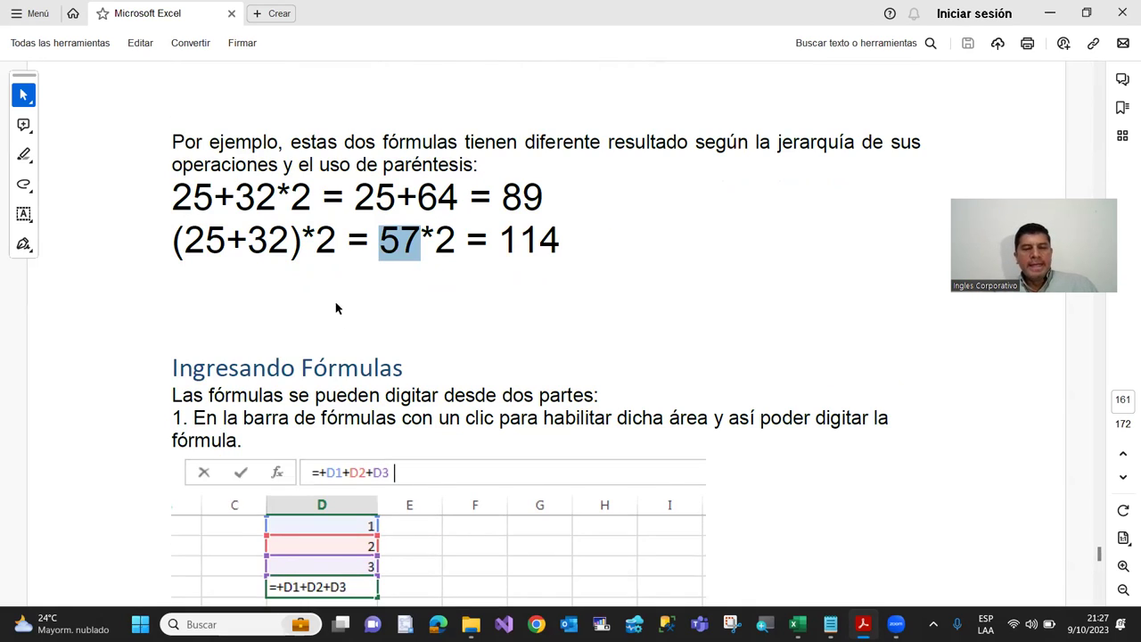
{"action": "scroll", "coordinate": [332, 307], "scroll_direction": "down", "scroll_amount": 1}
{"action": "scroll", "coordinate": [332, 312], "scroll_direction": "down", "scroll_amount": 5}
{"action": "scroll", "coordinate": [331, 318], "scroll_direction": "down", "scroll_amount": 7}
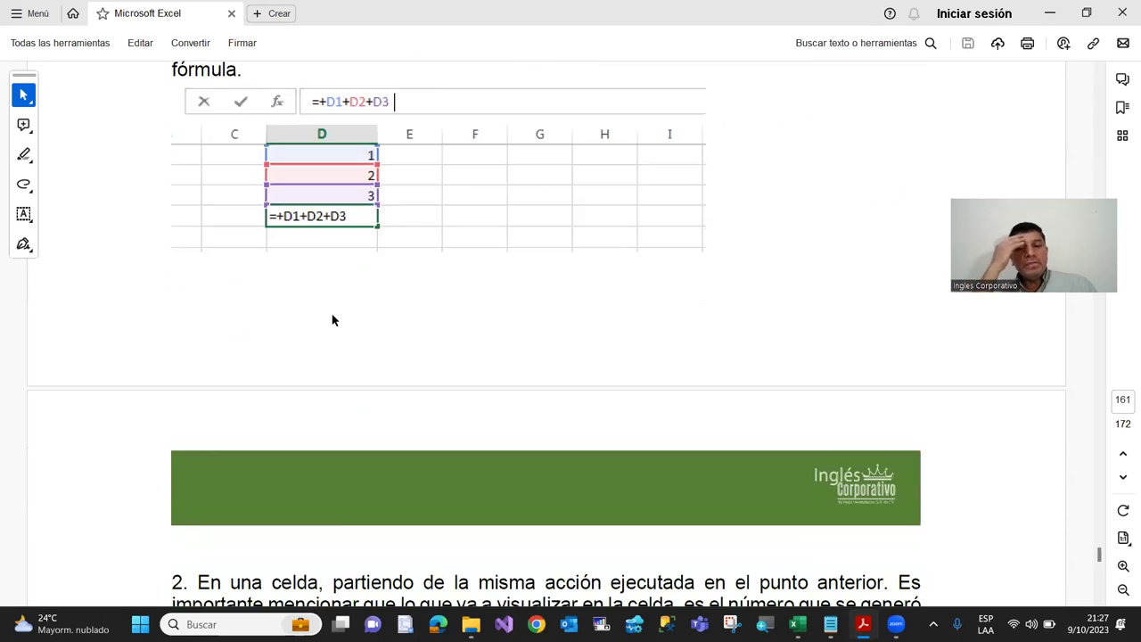
{"action": "scroll", "coordinate": [339, 339], "scroll_direction": "down", "scroll_amount": 5}
{"action": "scroll", "coordinate": [343, 357], "scroll_direction": "down", "scroll_amount": 2}
{"action": "scroll", "coordinate": [343, 351], "scroll_direction": "down", "scroll_amount": 4}
{"action": "scroll", "coordinate": [343, 350], "scroll_direction": "down", "scroll_amount": 2}
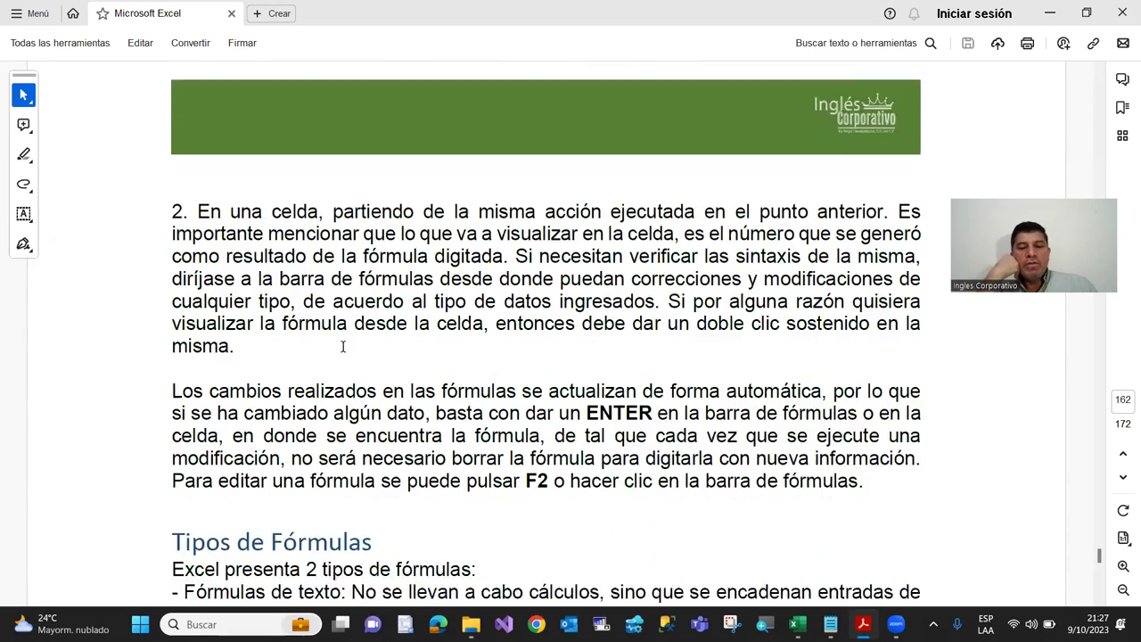
{"action": "scroll", "coordinate": [343, 348], "scroll_direction": "down", "scroll_amount": 3}
{"action": "scroll", "coordinate": [343, 350], "scroll_direction": "up", "scroll_amount": 1}
{"action": "scroll", "coordinate": [343, 348], "scroll_direction": "up", "scroll_amount": 6}
{"action": "scroll", "coordinate": [343, 346], "scroll_direction": "up", "scroll_amount": 9}
{"action": "scroll", "coordinate": [343, 346], "scroll_direction": "up", "scroll_amount": 6}
{"action": "scroll", "coordinate": [343, 346], "scroll_direction": "up", "scroll_amount": 6}
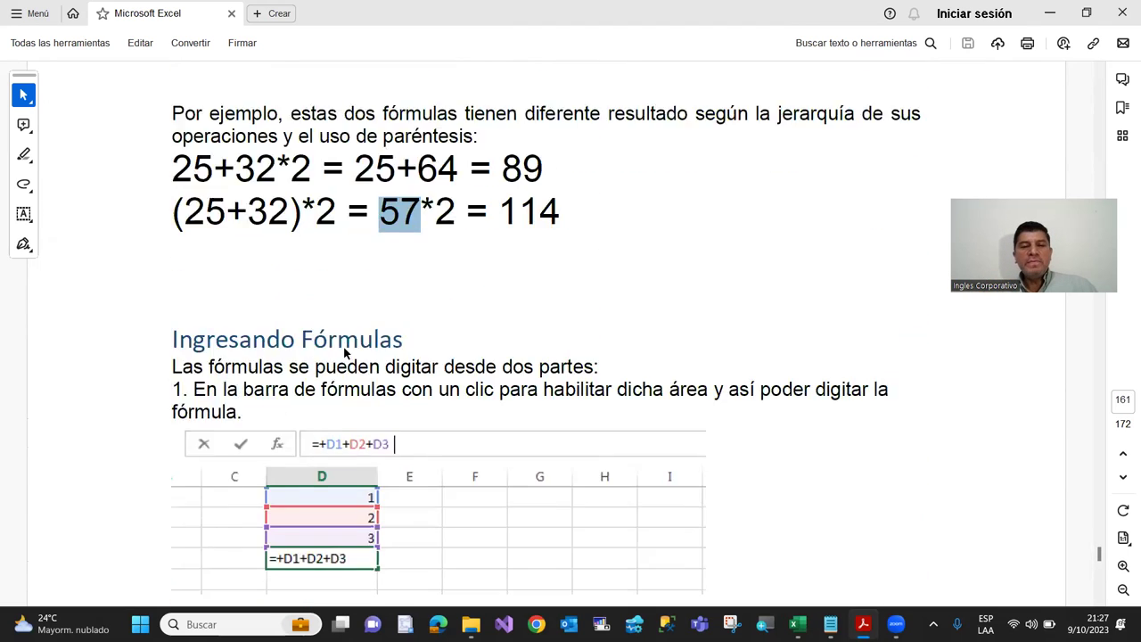
{"action": "scroll", "coordinate": [344, 346], "scroll_direction": "up", "scroll_amount": 7}
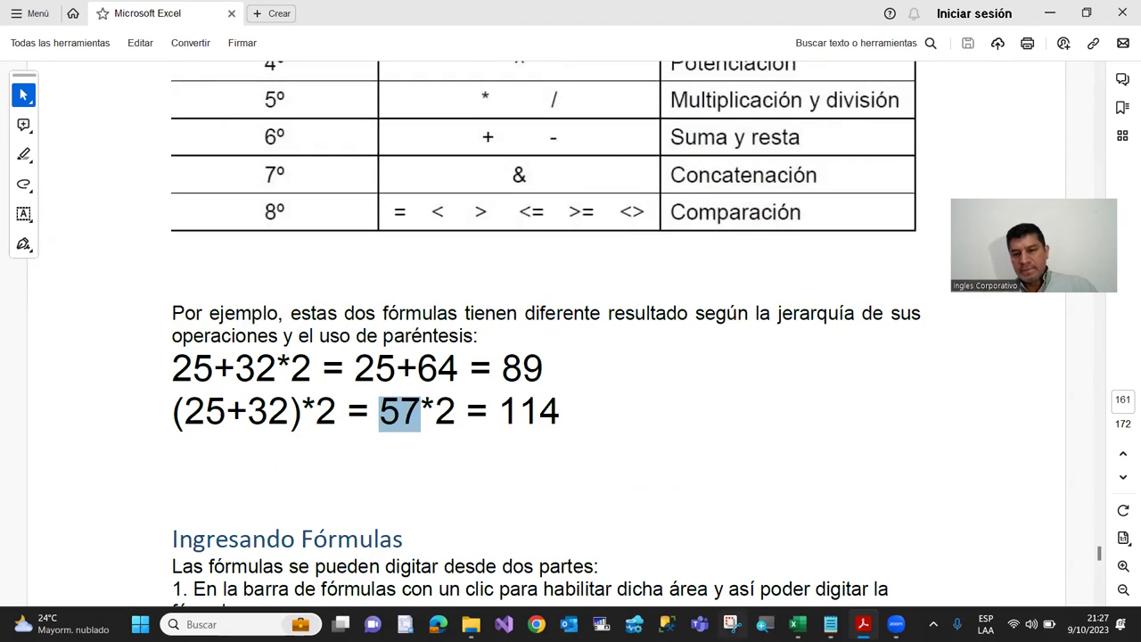
{"action": "left_click", "coordinate": [796, 623]}
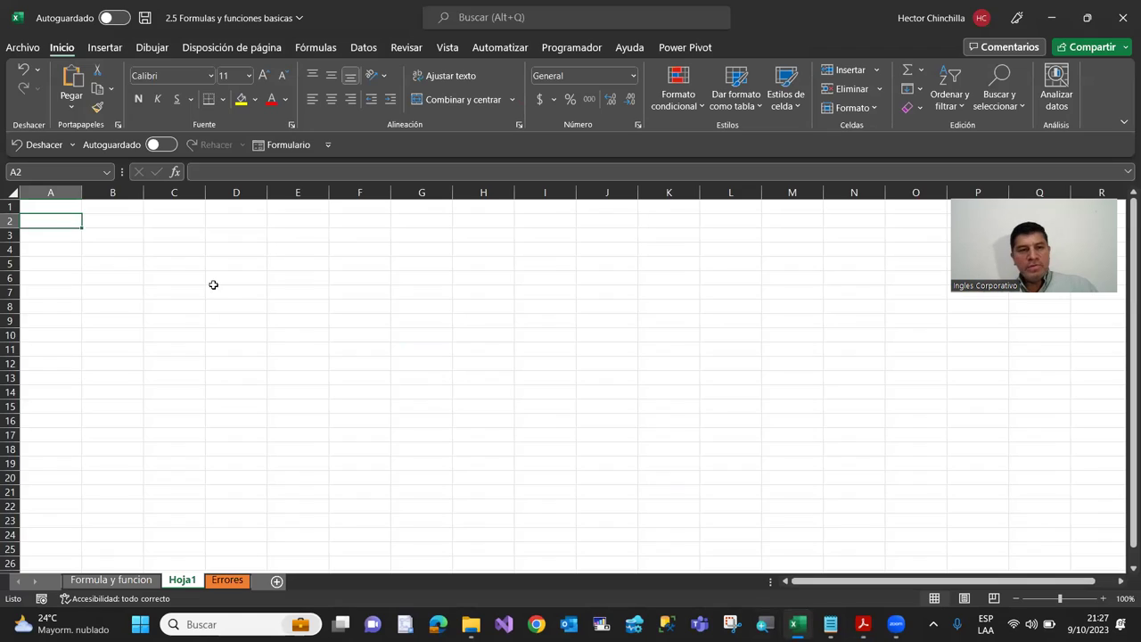
Step: Zoom Hoja1 to 130%, then select a cell in column A and move up one row
{"action": "left_click", "coordinate": [1104, 600]}
{"action": "left_click", "coordinate": [1104, 600]}
{"action": "left_click", "coordinate": [1104, 600]}
{"action": "left_click", "coordinate": [71, 270]}
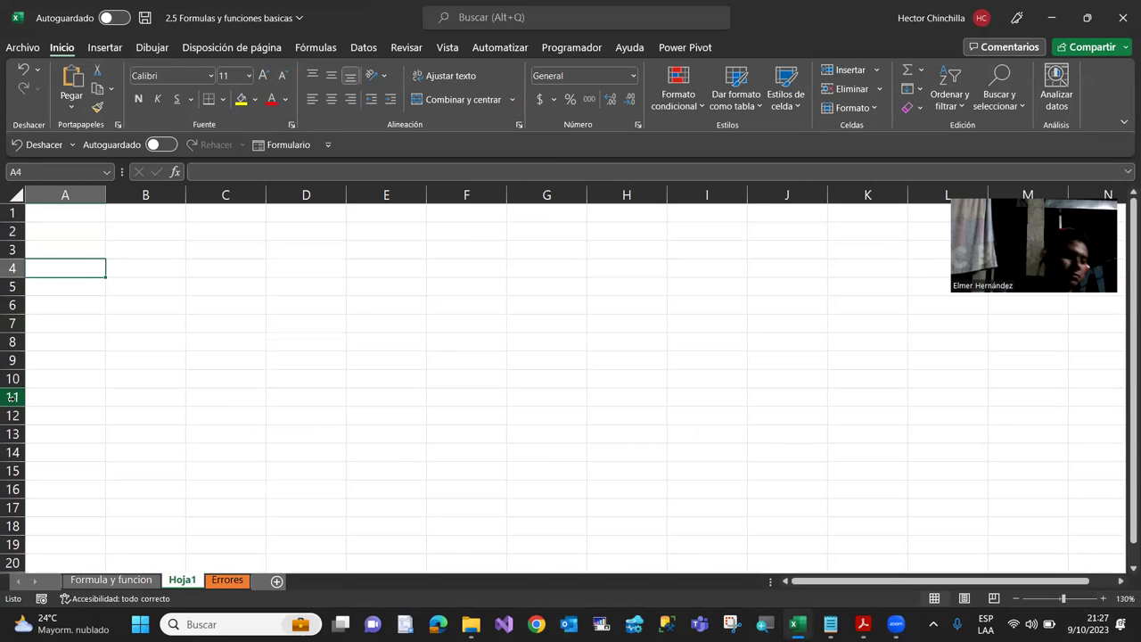
{"action": "key", "text": "Up"}
{"action": "key", "text": "Up"}
{"action": "key", "text": "Up"}
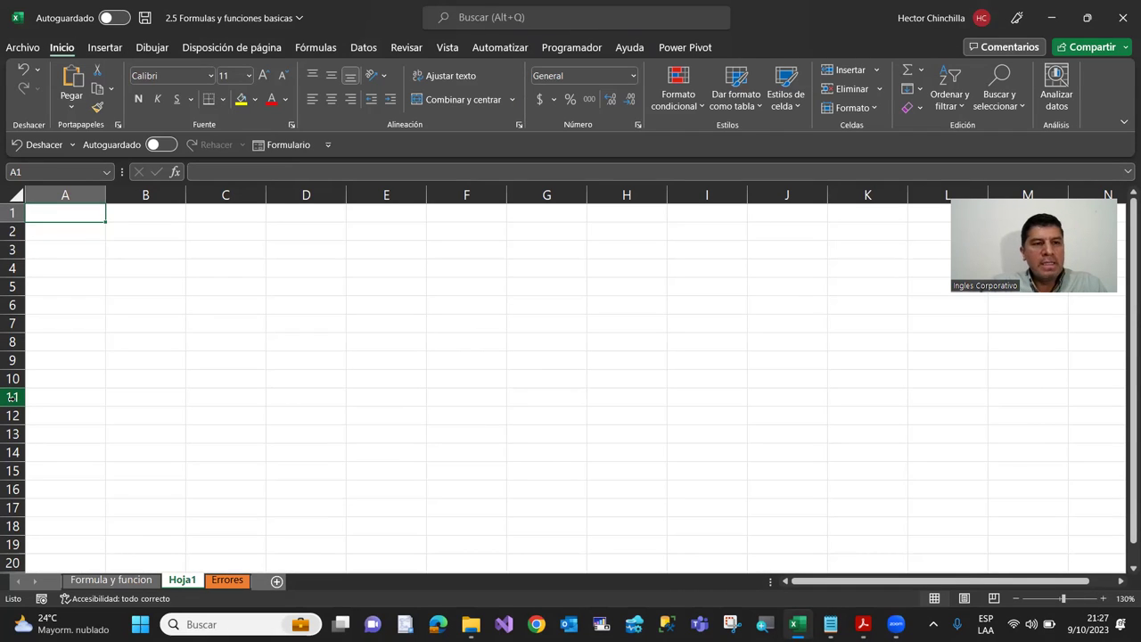
Step: Enter 'Sumando Valores' in A2 and fill A2:B2 with yellow
{"action": "key", "text": "Down"}
{"action": "type", "text": "Sumando Valores"}
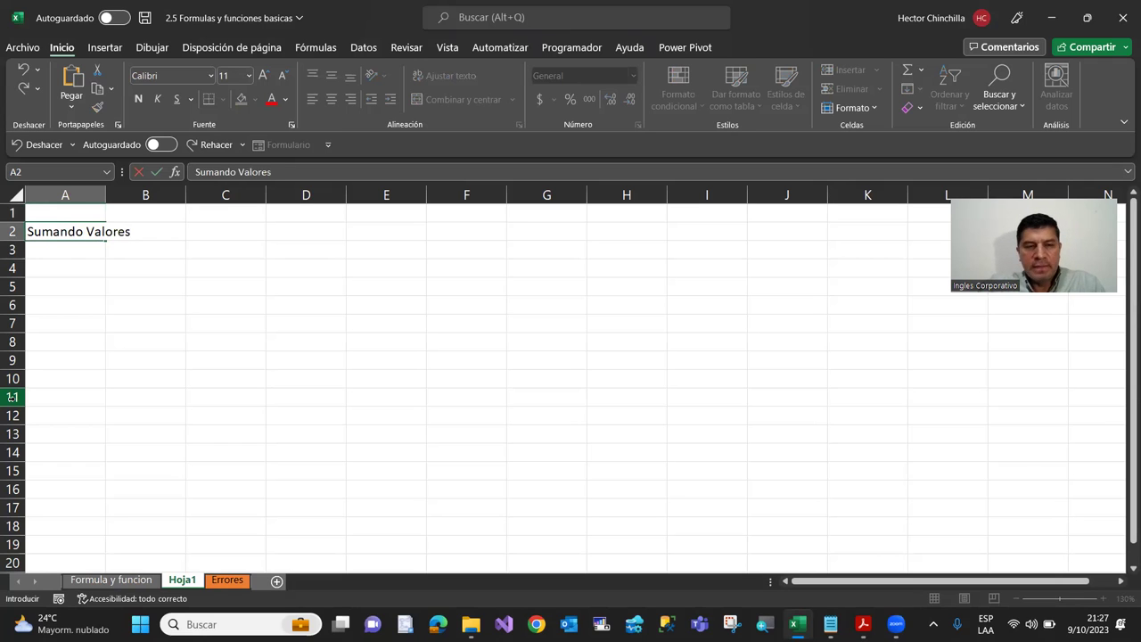
{"action": "key", "text": "Return"}
{"action": "key", "text": "Up"}
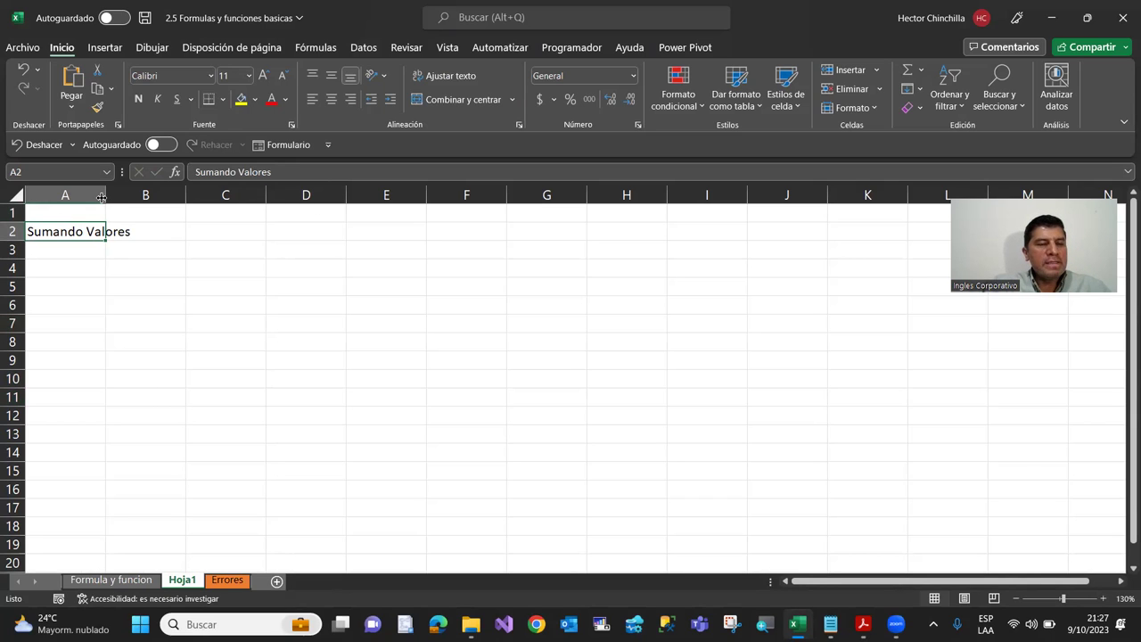
{"action": "left_click_drag", "start_coordinate": [69, 241], "coordinate": [189, 171]}
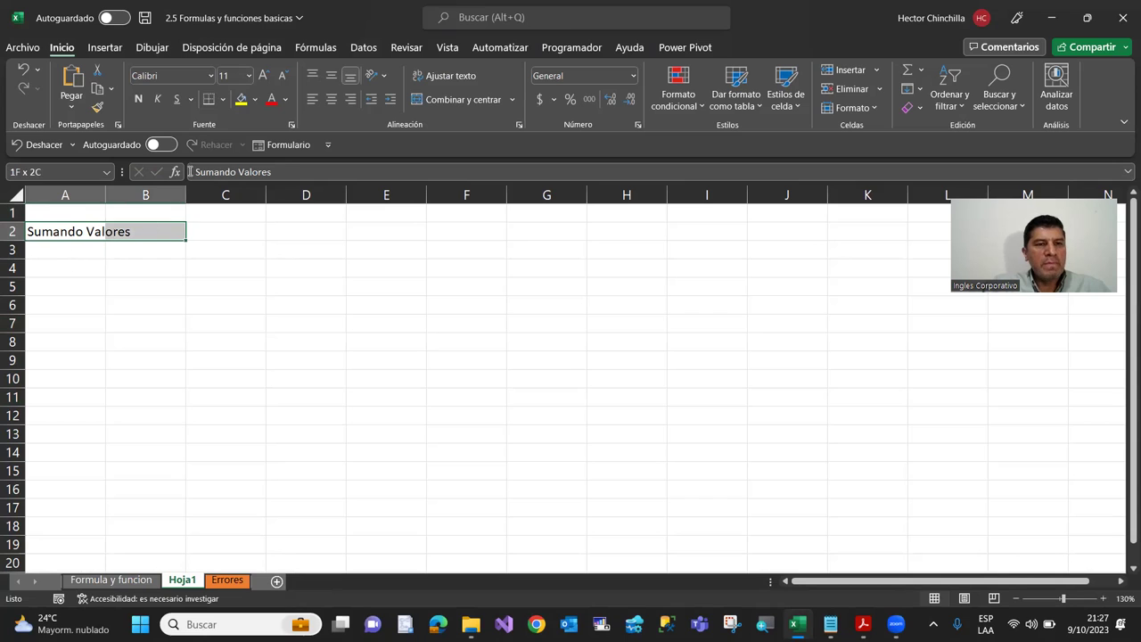
{"action": "left_click", "coordinate": [240, 99]}
{"action": "left_click", "coordinate": [63, 250]}
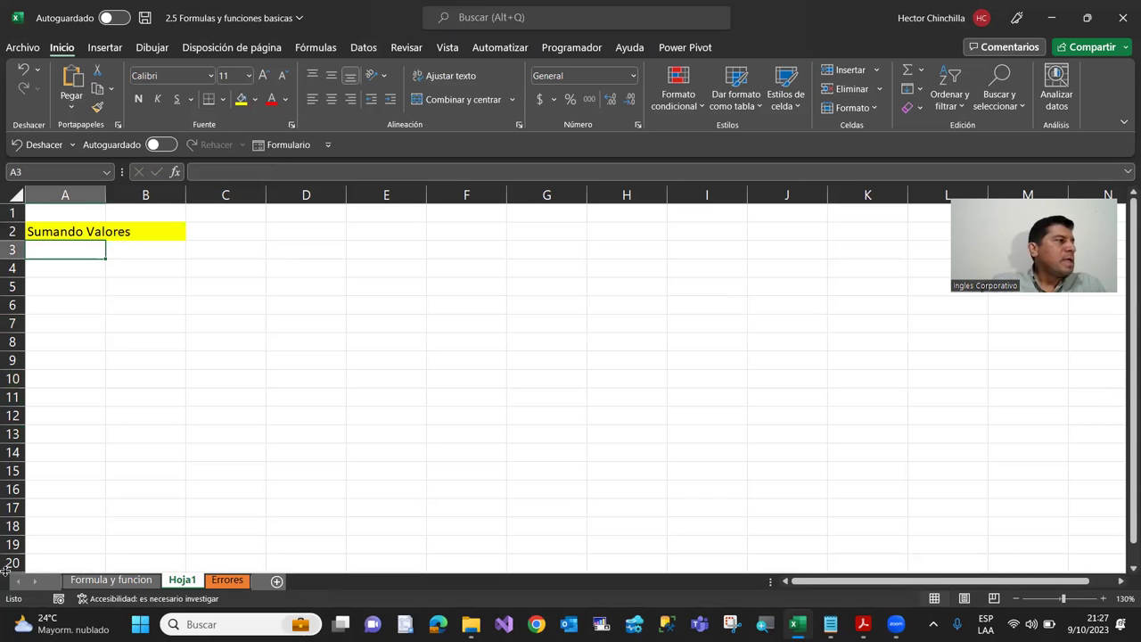
Step: Enter headers Nombre, Apellidos and Nombre Completo in A4:C4, widening column C to fit
{"action": "key", "text": "Down"}
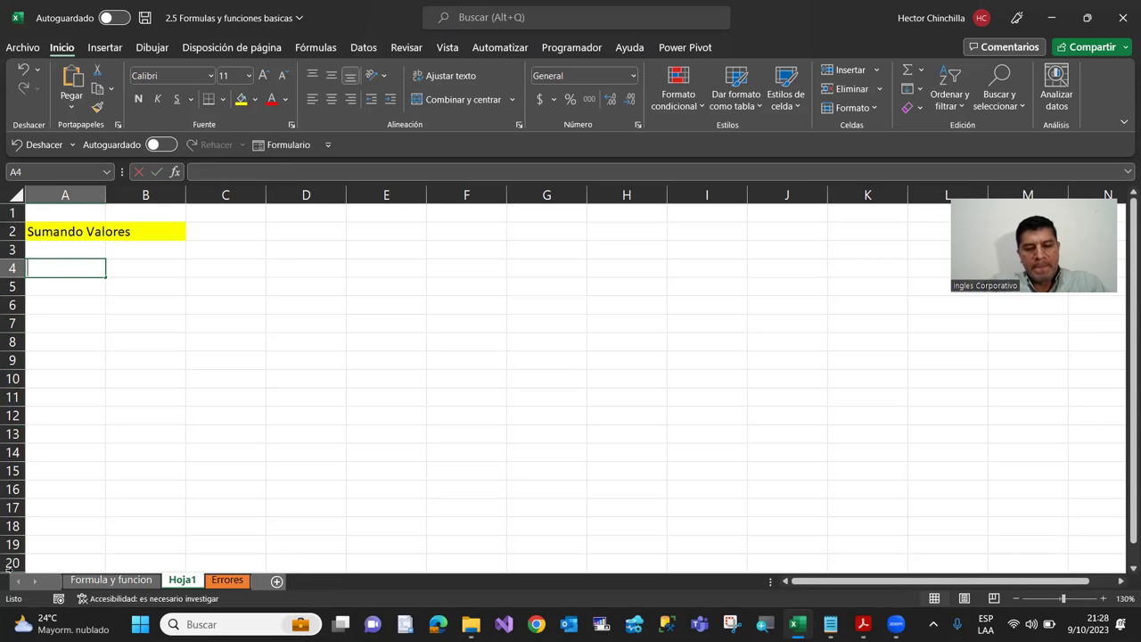
{"action": "type", "text": "Nombre"}
{"action": "key", "text": "Tab"}
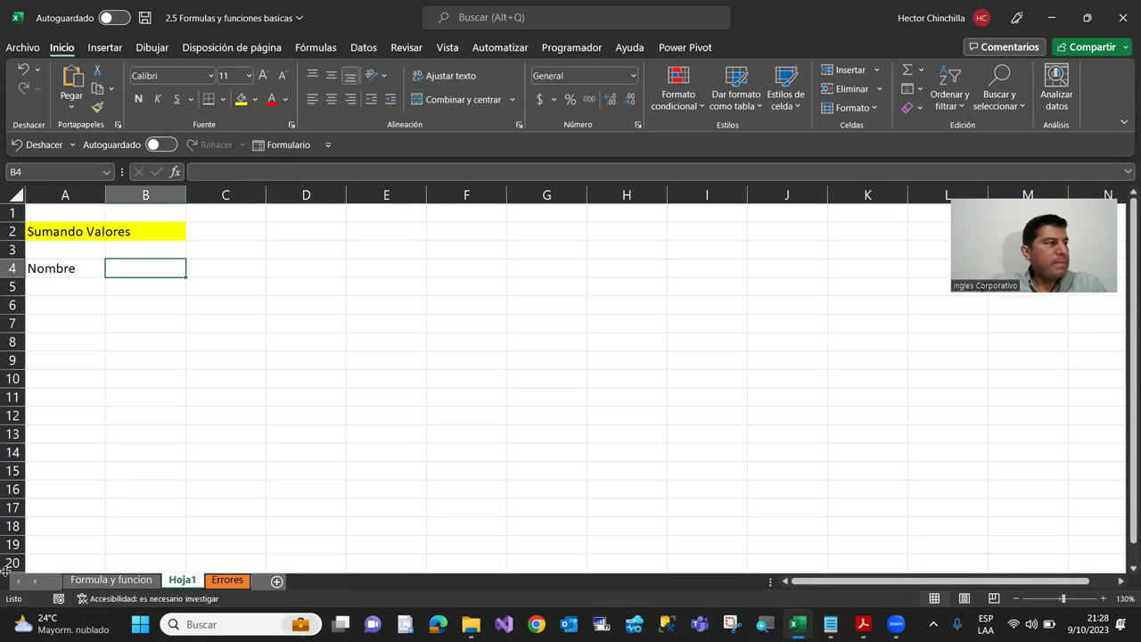
{"action": "type", "text": "Apellidos"}
{"action": "key", "text": "Tab"}
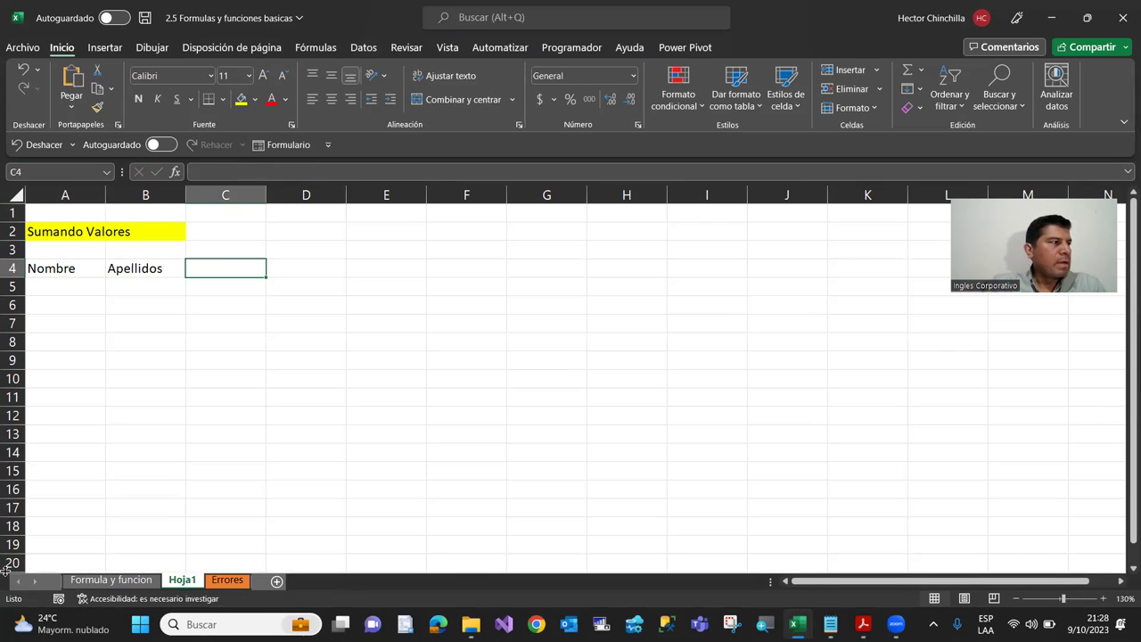
{"action": "type", "text": "Nombre Completo"}
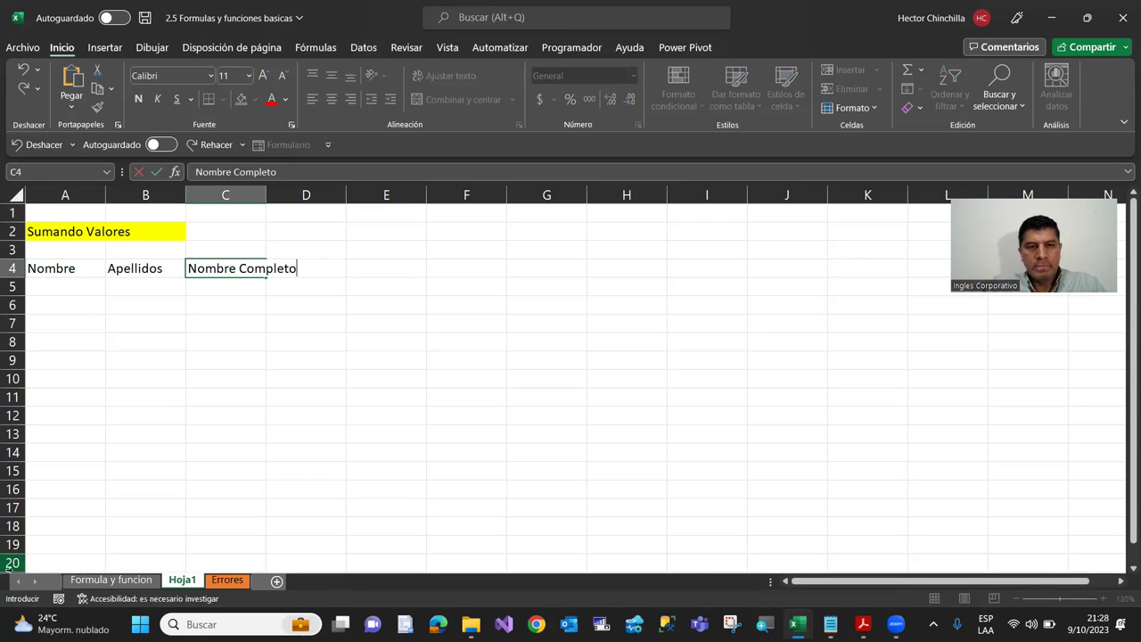
{"action": "key", "text": "Return"}
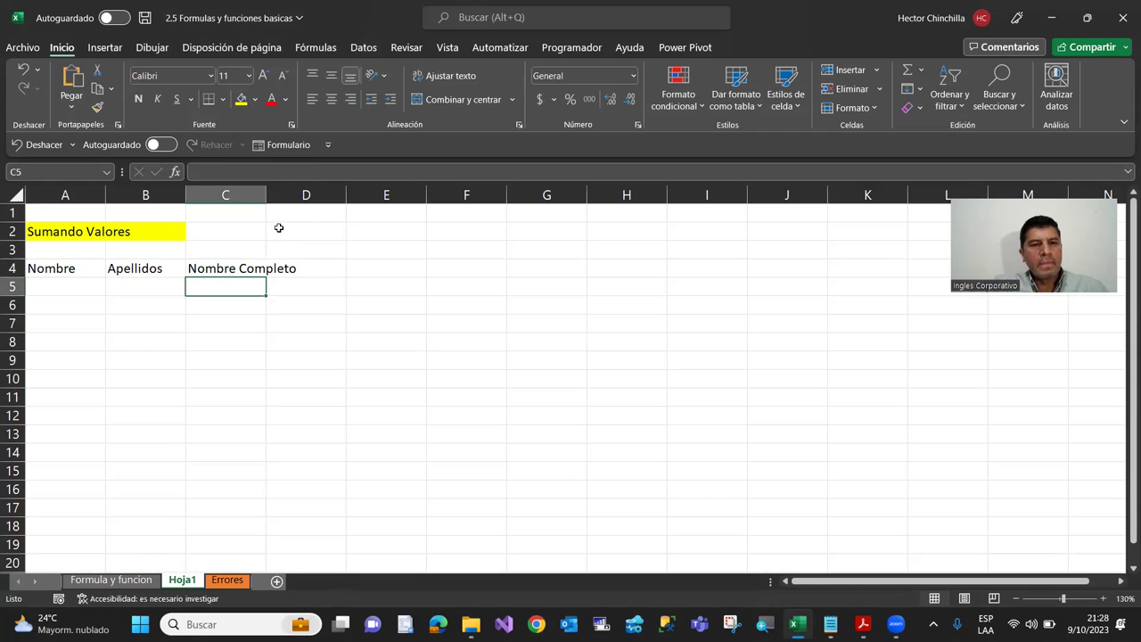
{"action": "double_click", "coordinate": [265, 194]}
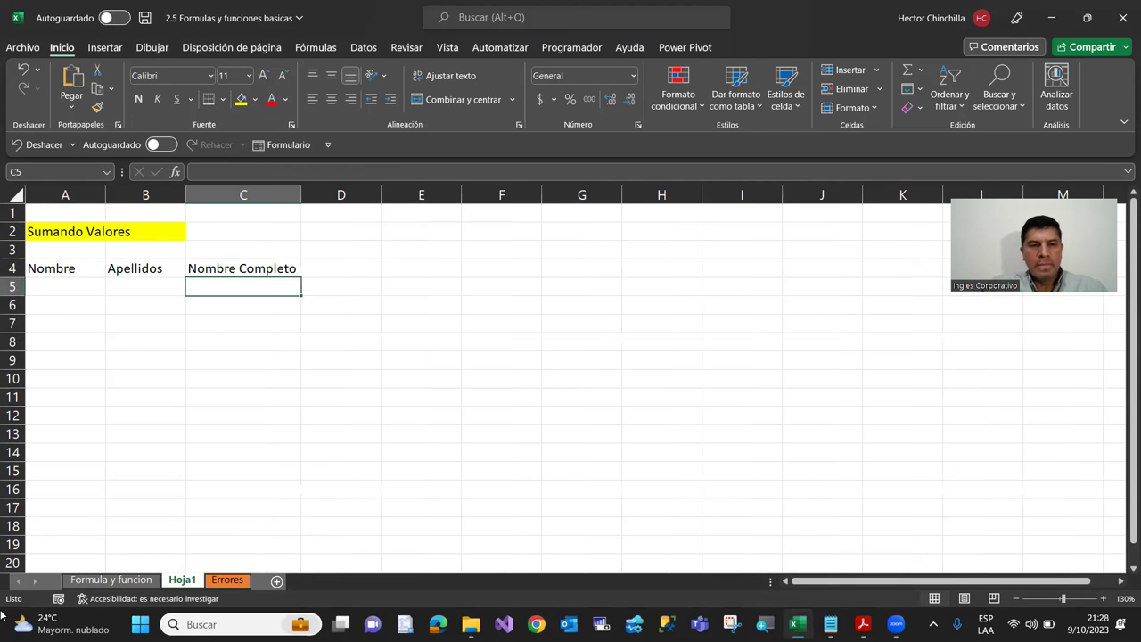
Step: Enter headers Cantidad1 through Cantidad6 across D4:I4
{"action": "key", "text": "Up"}
{"action": "key", "text": "Right"}
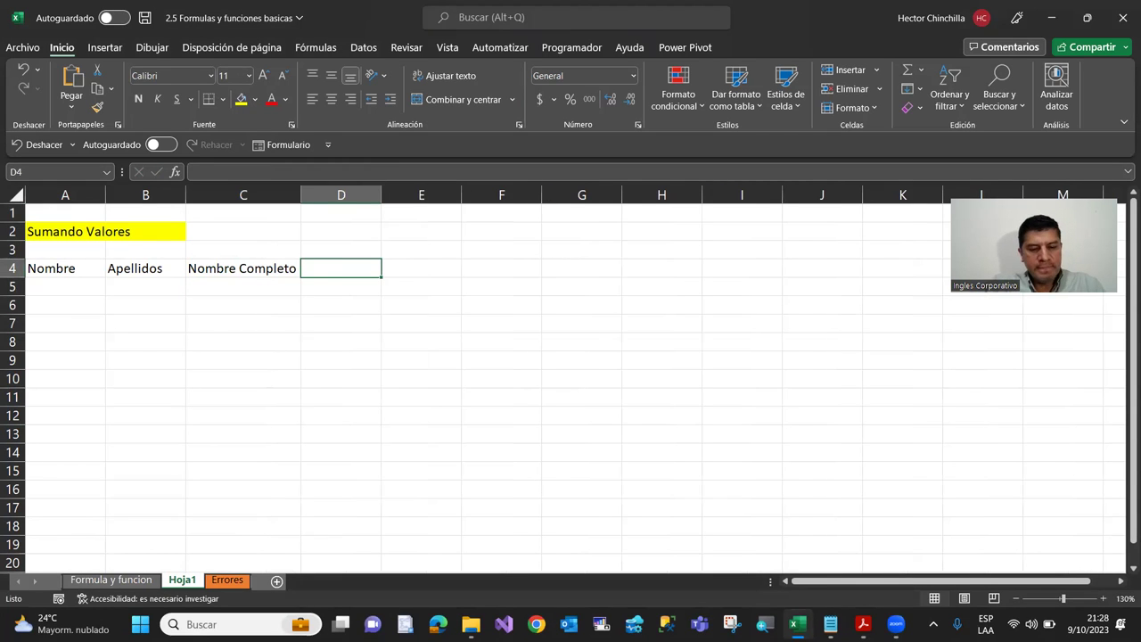
{"action": "type", "text": "Cantidad1"}
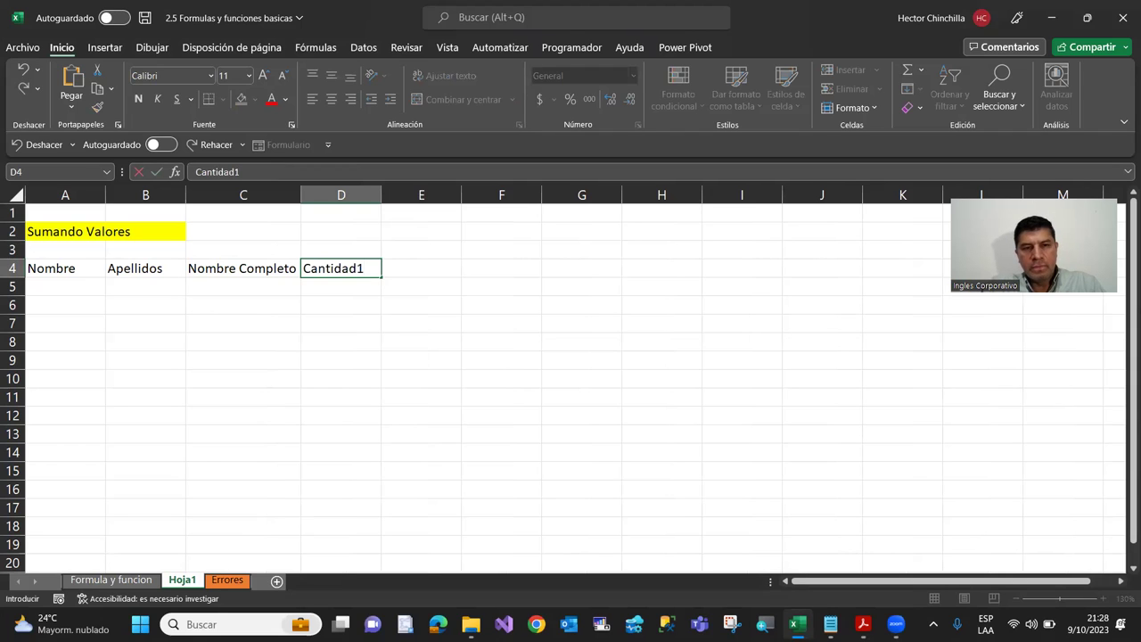
{"action": "key", "text": "Tab"}
{"action": "type", "text": "antidad2"}
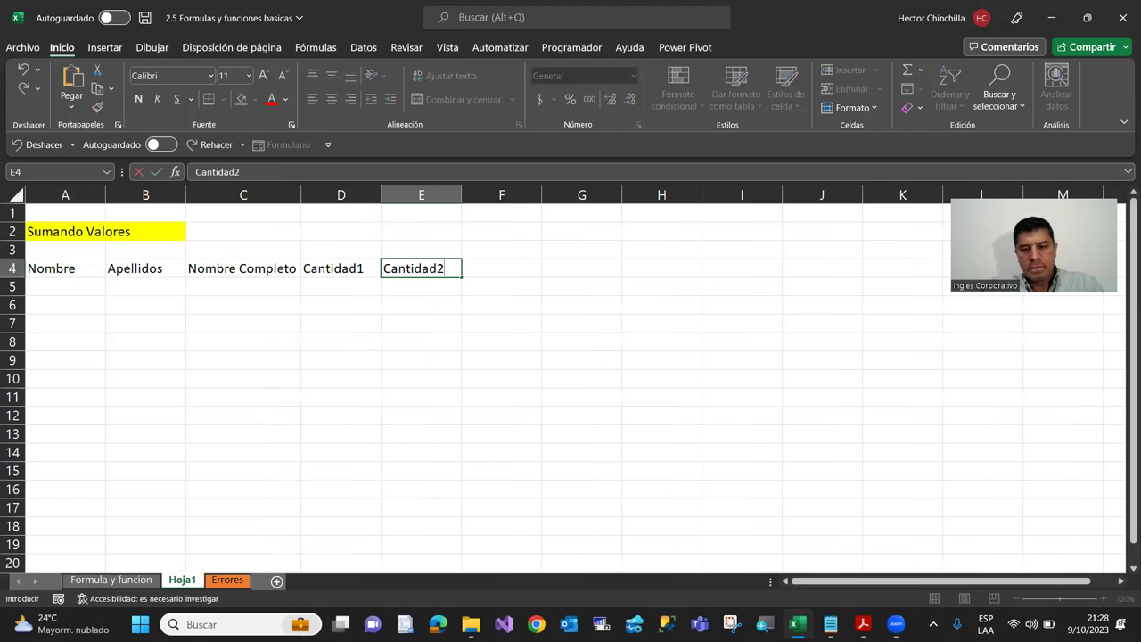
{"action": "key", "text": "Return"}
{"action": "key", "text": "Up"}
{"action": "key", "text": "Right"}
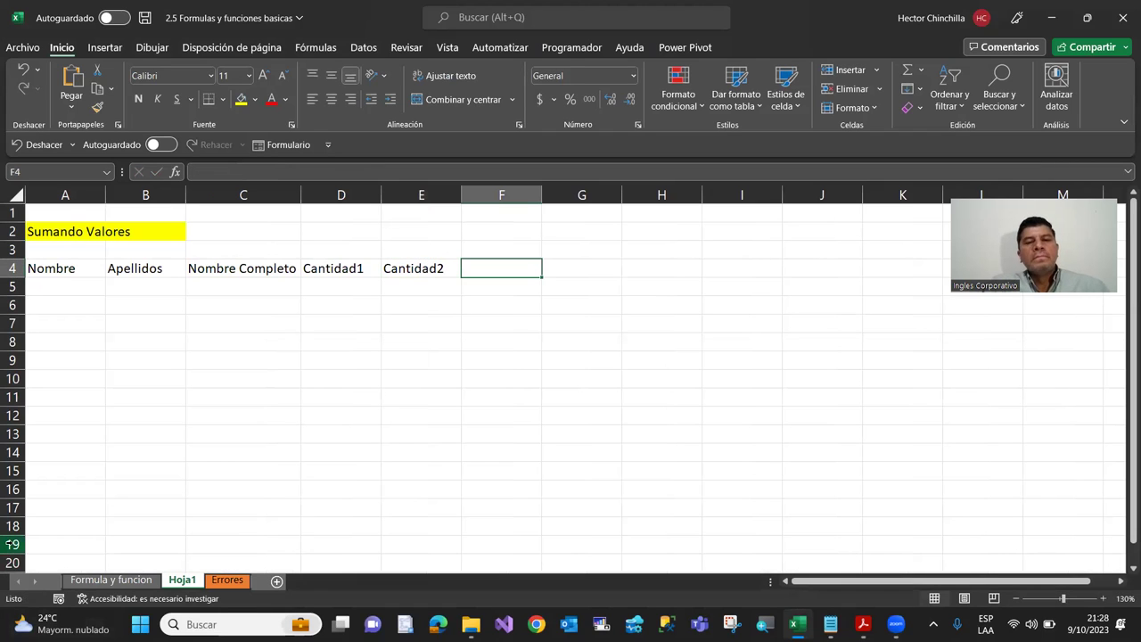
{"action": "type", "text": "Canitdad"}
{"action": "key", "text": "BackSpace"}
{"action": "key", "text": "BackSpace"}
{"action": "key", "text": "BackSpace"}
{"action": "key", "text": "BackSpace"}
{"action": "type", "text": "tidad"}
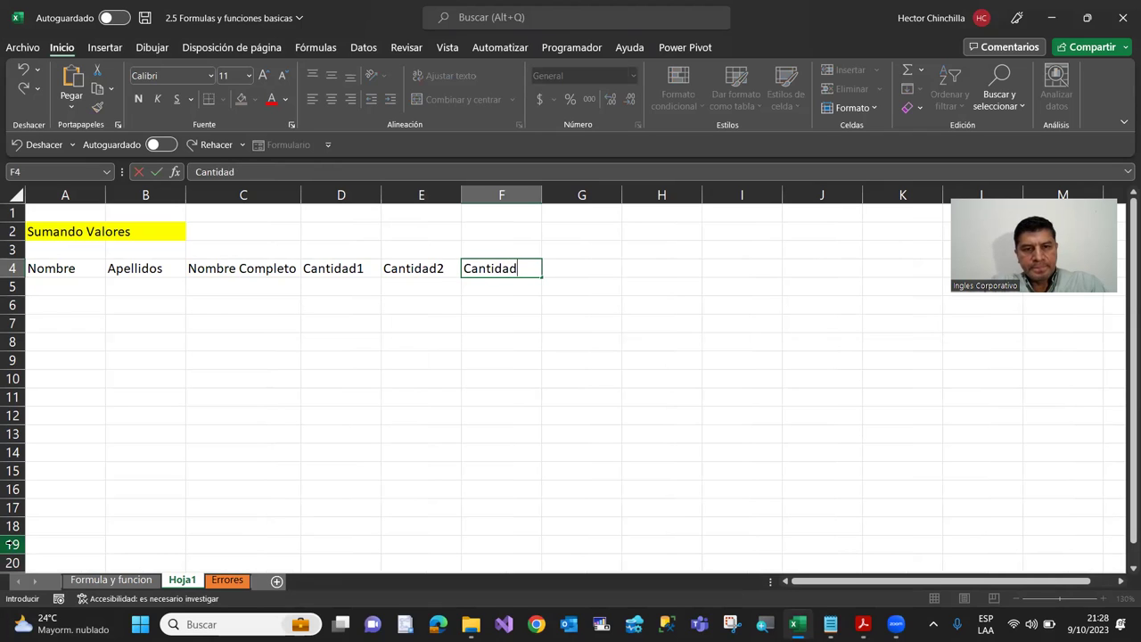
{"action": "type", "text": "3"}
{"action": "key", "text": "Right"}
{"action": "type", "text": "Canti"}
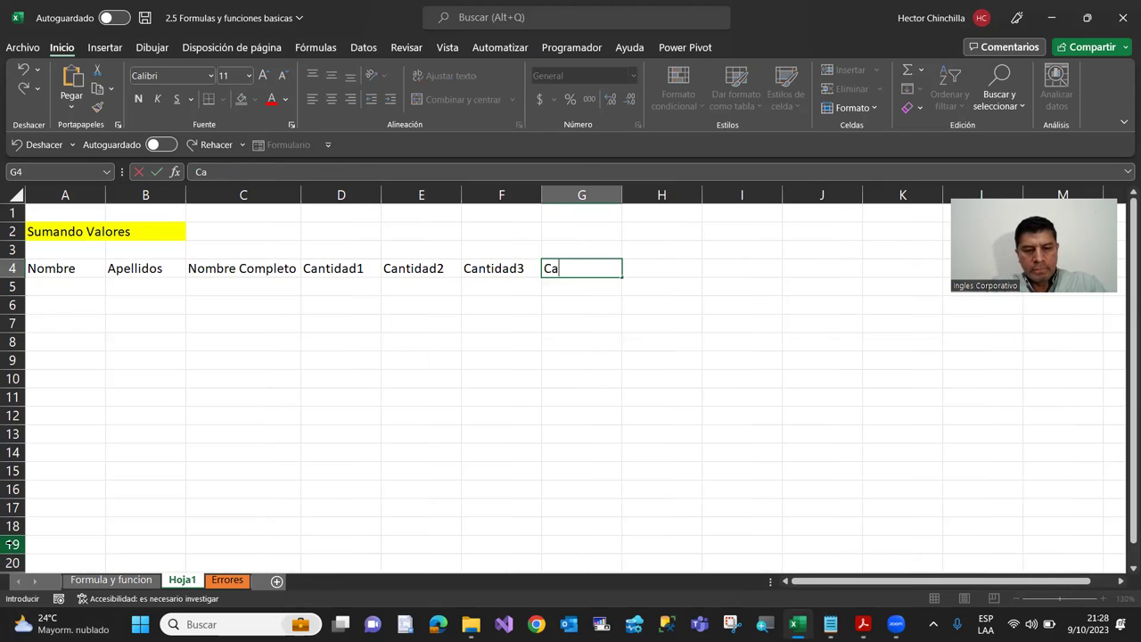
{"action": "type", "text": "dad4"}
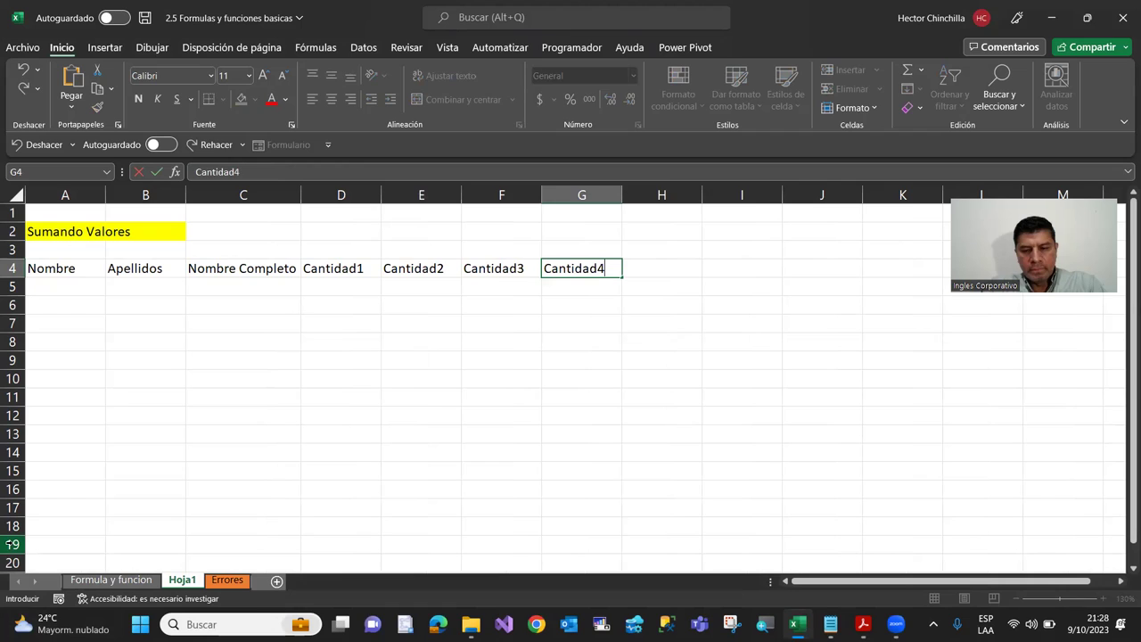
{"action": "key", "text": "Right"}
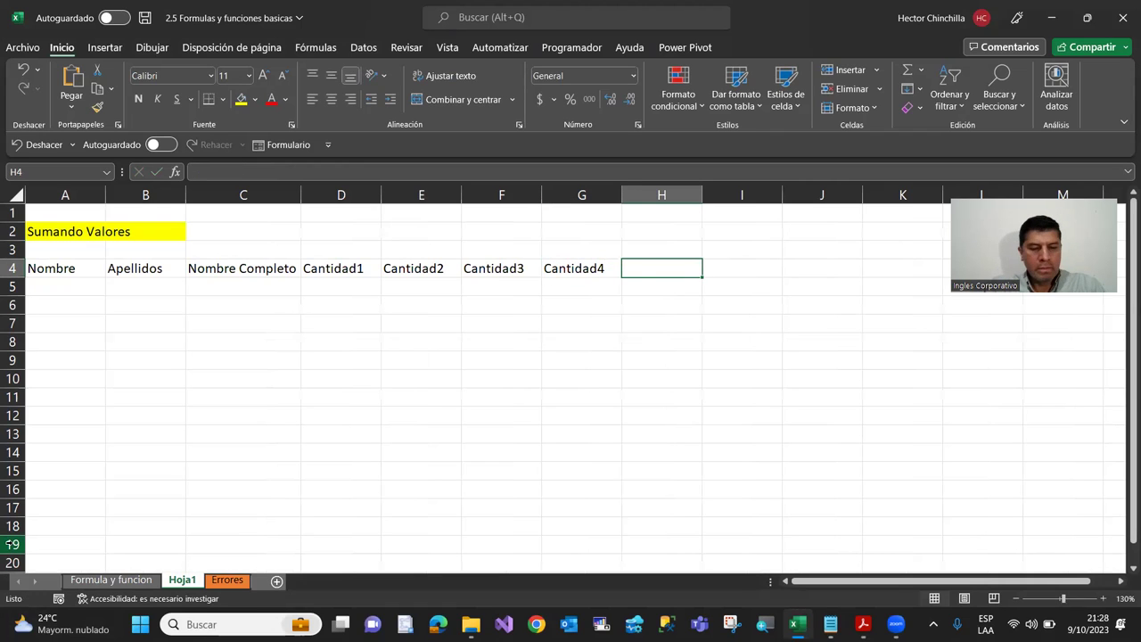
{"action": "type", "text": "Cantidad4"}
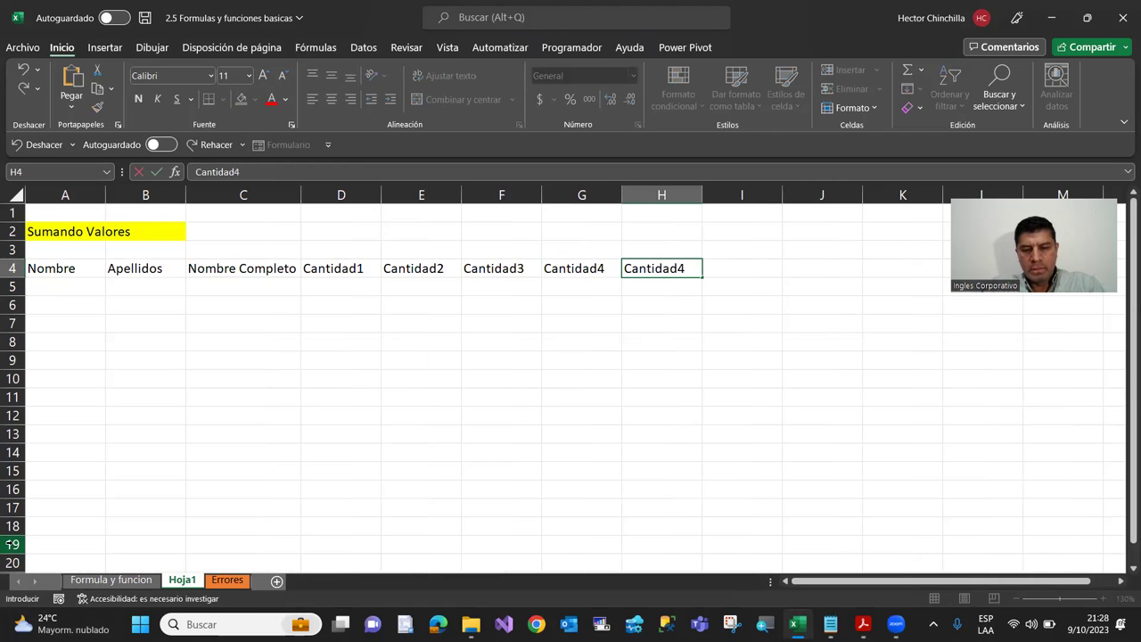
{"action": "key", "text": "Right"}
{"action": "type", "text": "Canitd"}
{"action": "key", "text": "BackSpace"}
{"action": "key", "text": "BackSpace"}
{"action": "key", "text": "BackSpace"}
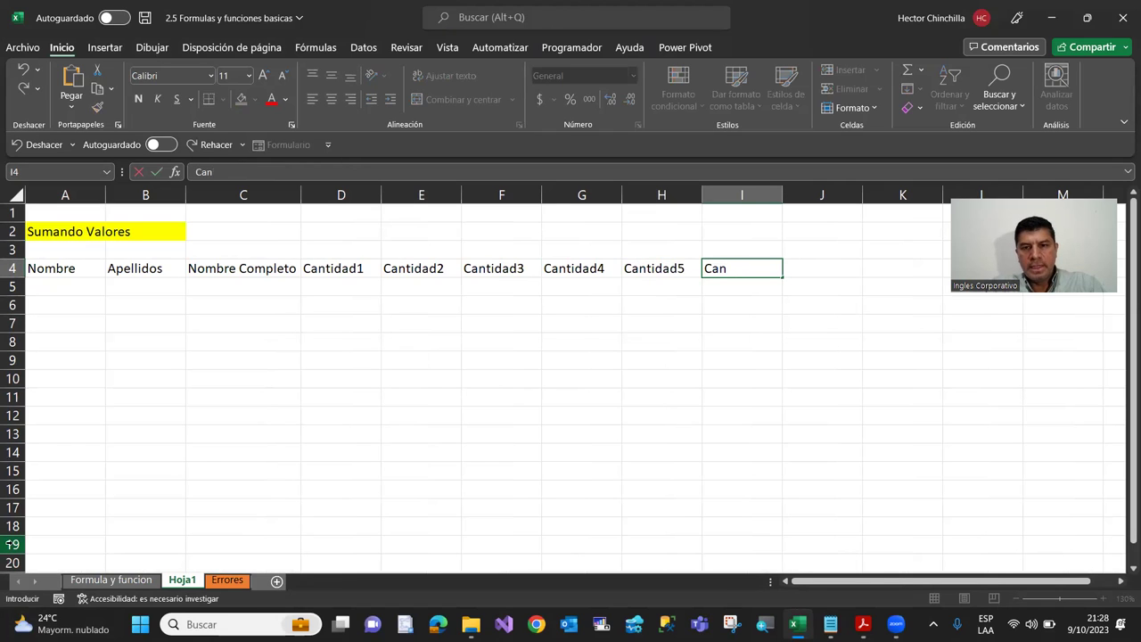
{"action": "type", "text": "idad6"}
{"action": "key", "text": "ctrl+Return"}
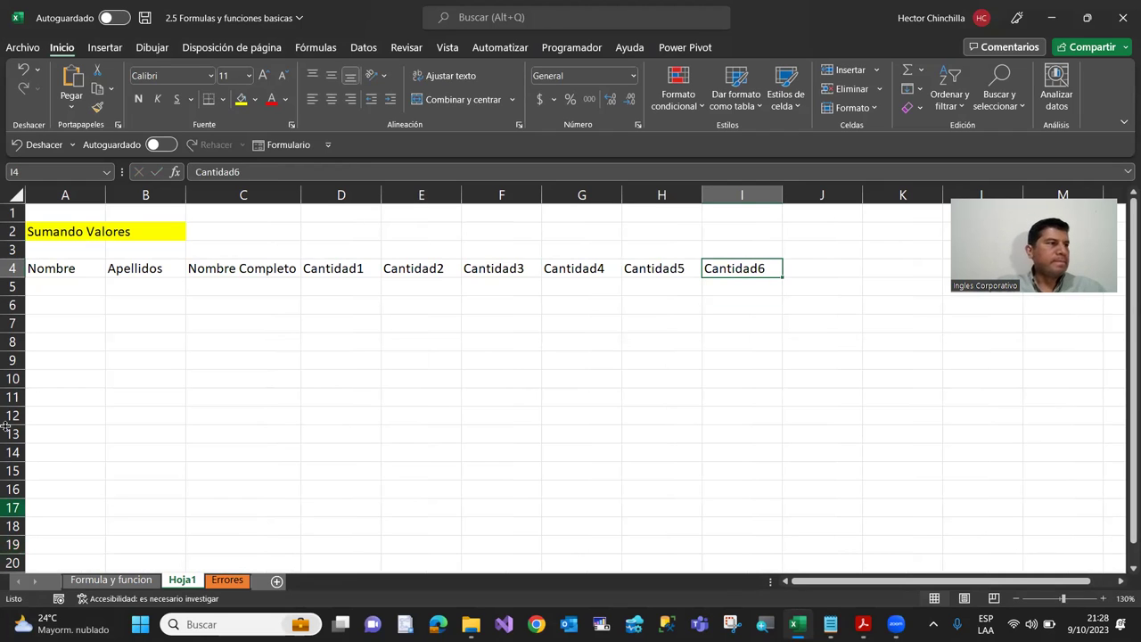
Step: Add the Total heading in J4 and start selecting the header and data rows A4:J5
{"action": "key", "text": "Tab"}
{"action": "type", "text": "Total"}
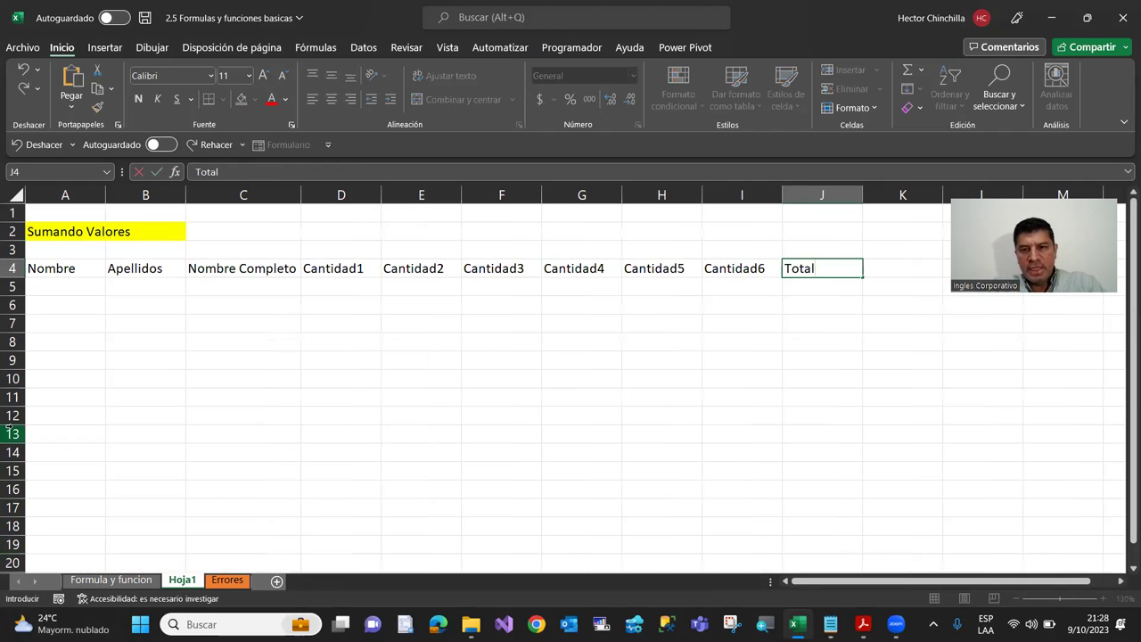
{"action": "key", "text": "Return"}
{"action": "key", "text": "Left"}
{"action": "key", "text": "Left"}
{"action": "key", "text": "Left"}
{"action": "key", "text": "Left"}
{"action": "key", "text": "Left"}
{"action": "key", "text": "Left"}
{"action": "key", "text": "Left"}
{"action": "key", "text": "Up"}
{"action": "key", "text": "Down"}
{"action": "key", "text": "Up"}
{"action": "key", "text": "shift+Right"}
{"action": "key", "text": "shift+Right"}
{"action": "key", "text": "shift+Right"}
{"action": "key", "text": "shift+Right"}
{"action": "key", "text": "shift+Right"}
{"action": "key", "text": "shift+Right"}
{"action": "key", "text": "shift+Right"}
{"action": "key", "text": "shift+Right"}
{"action": "key", "text": "shift+Right"}
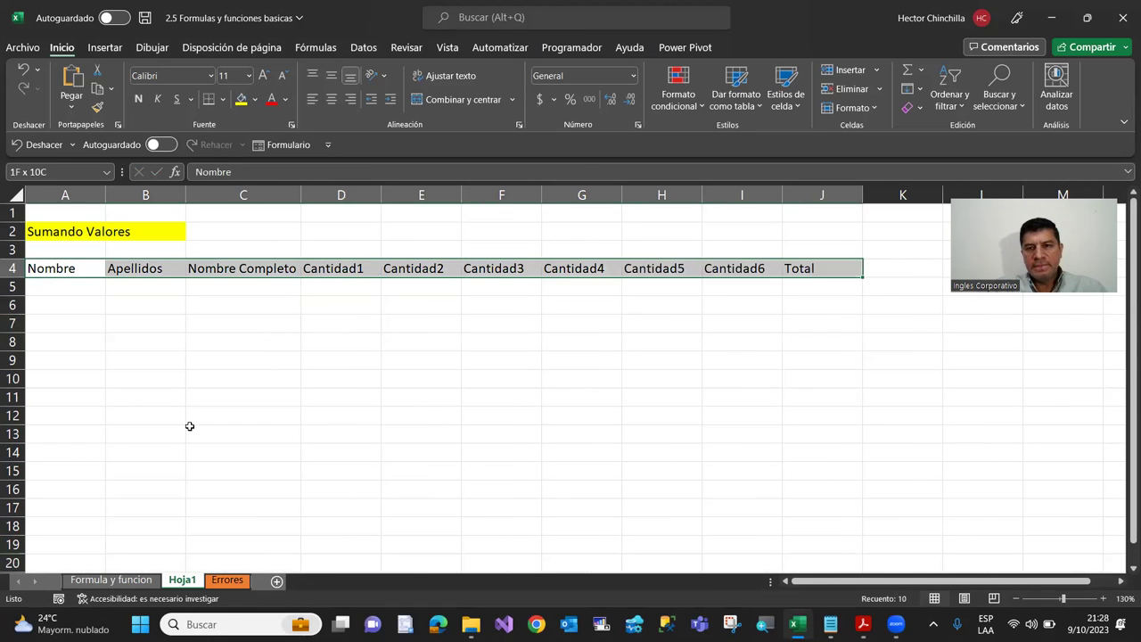
Step: Apply All Borders to every cell of the header and data rows A4:J5
{"action": "key", "text": "shift+Down"}
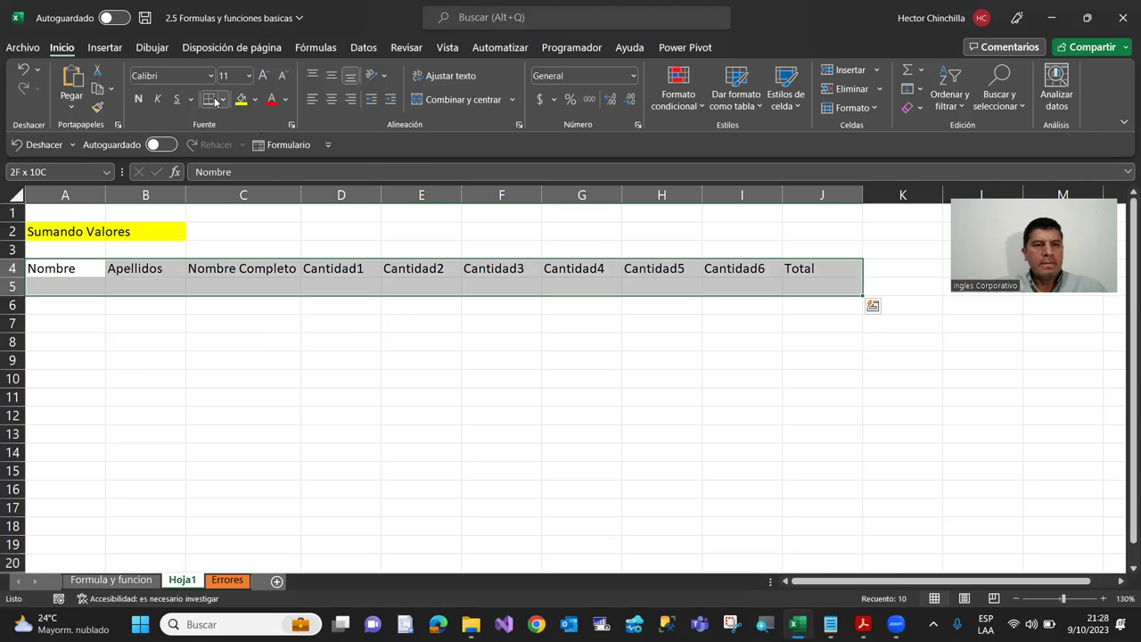
{"action": "left_click", "coordinate": [221, 99]}
{"action": "left_click", "coordinate": [226, 251]}
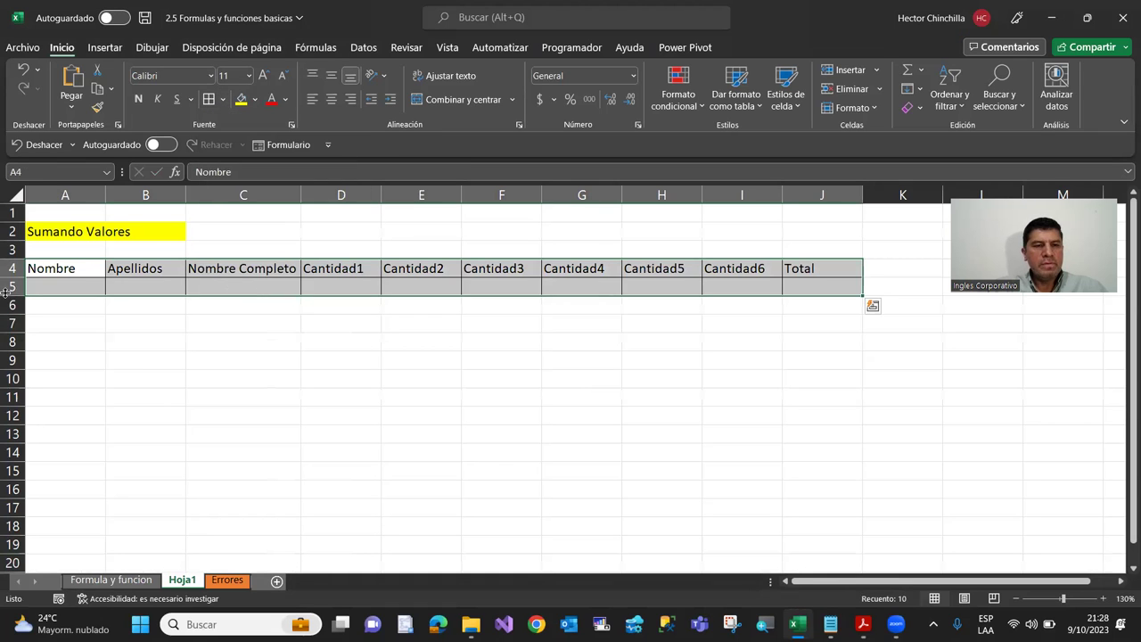
Step: Enter the person's first name in A5 and surname in B5
{"action": "key", "text": "Down"}
{"action": "type", "text": "Hector"}
{"action": "key", "text": "Tab"}
{"action": "type", "text": "A"}
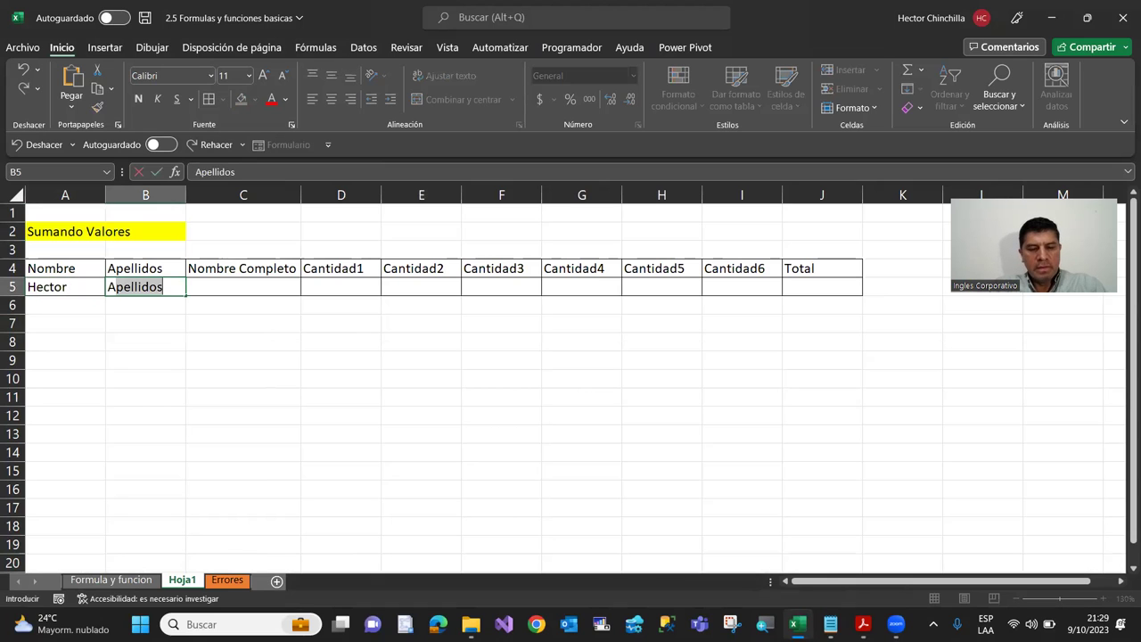
{"action": "key", "text": "BackSpace"}
{"action": "key", "text": "BackSpace"}
{"action": "type", "text": "Chinchilla"}
{"action": "key", "text": "Tab"}
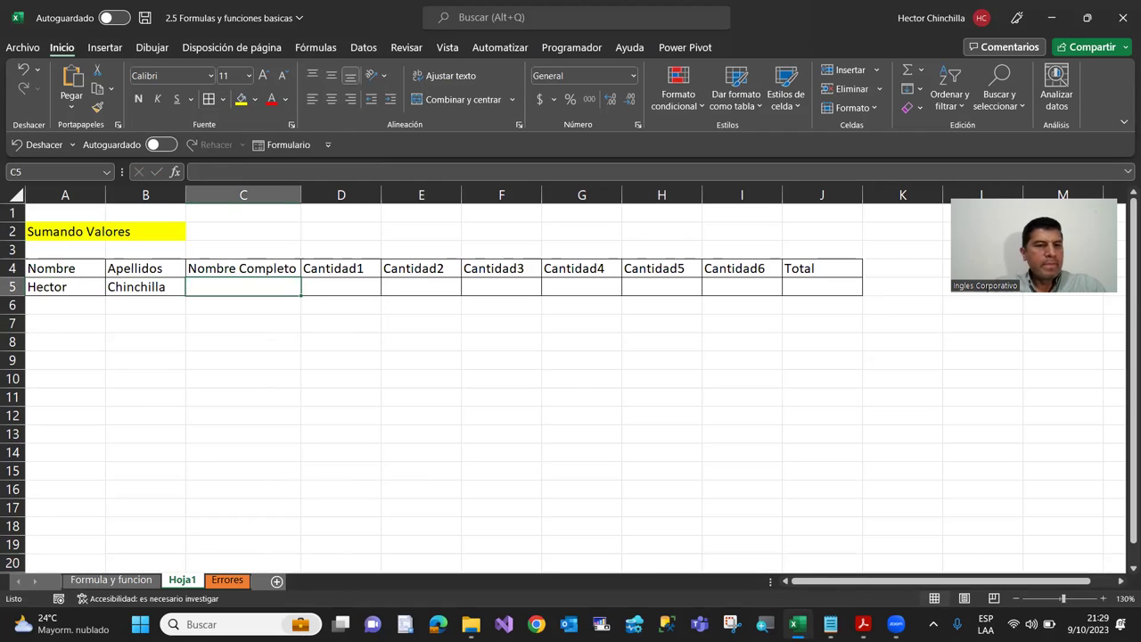
{"action": "key", "text": "Tab"}
Step: Enter the amounts 1500, 850, 200, 150, 2000 and 1200 across D5:I5
{"action": "type", "text": "1500"}
{"action": "key", "text": "Tab"}
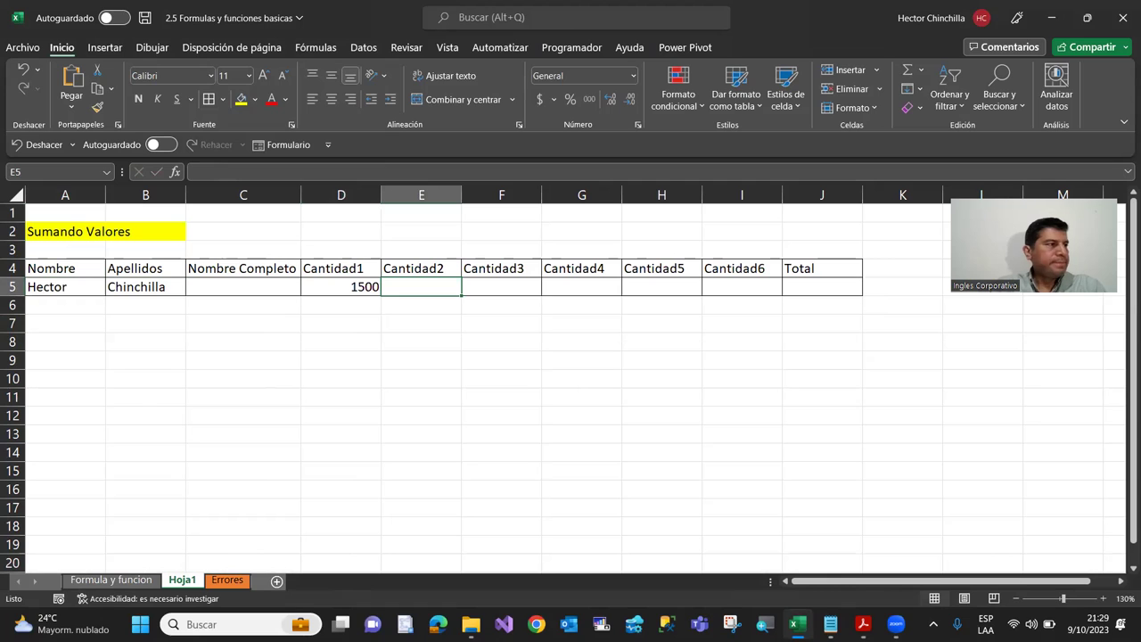
{"action": "type", "text": "850"}
{"action": "key", "text": "Tab"}
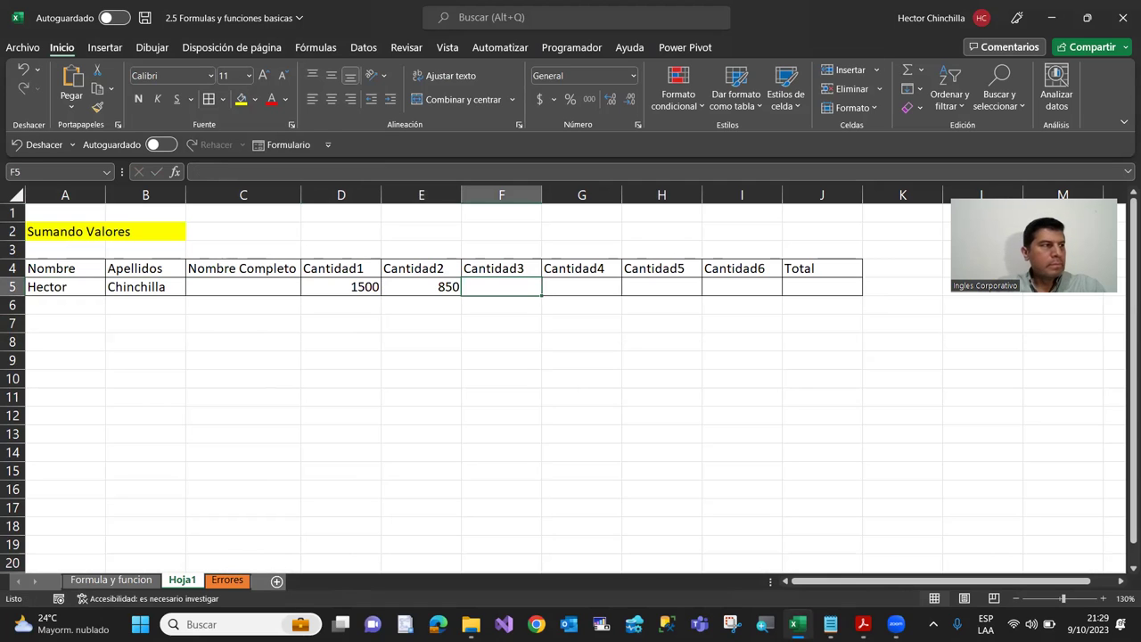
{"action": "type", "text": "200"}
{"action": "key", "text": "Tab"}
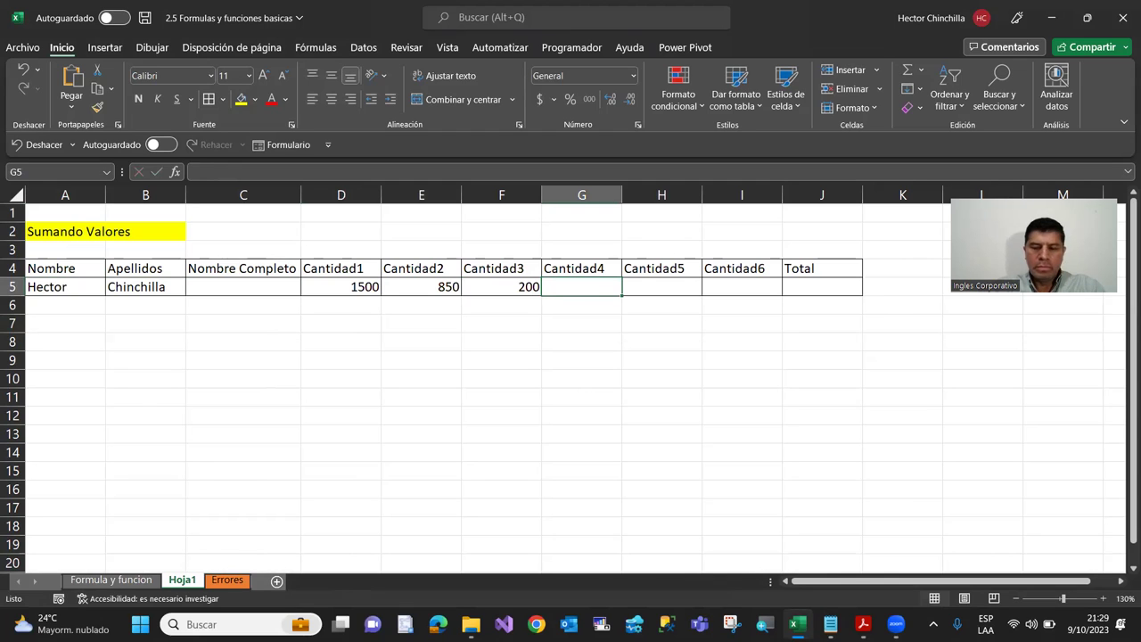
{"action": "type", "text": "150"}
{"action": "key", "text": "Tab"}
{"action": "type", "text": "2000"}
{"action": "key", "text": "Tab"}
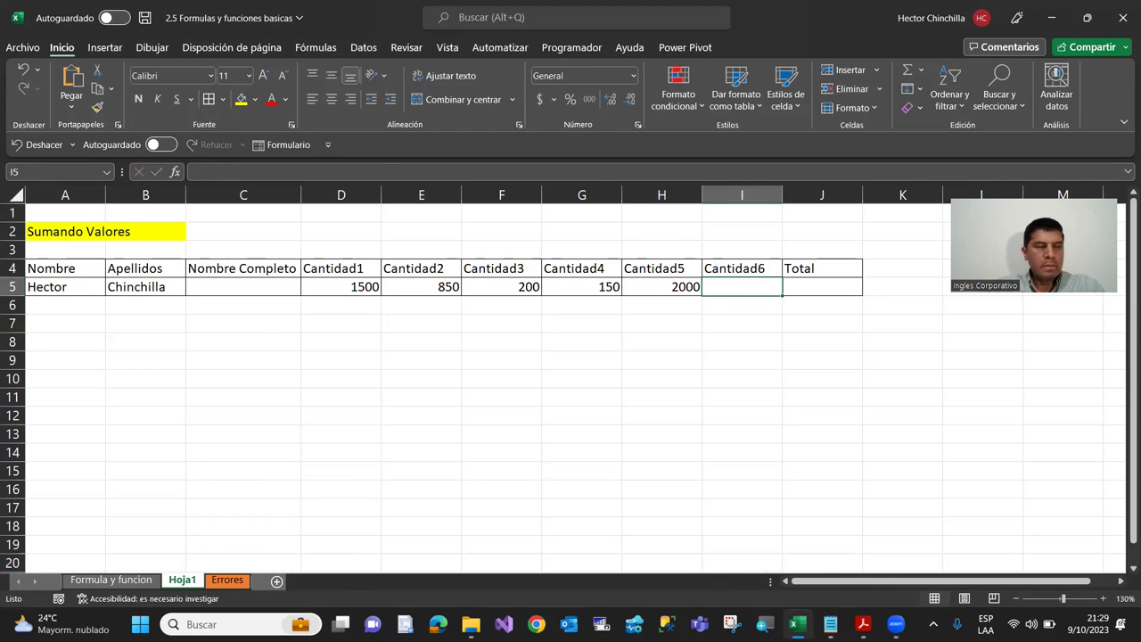
{"action": "type", "text": "1200"}
{"action": "key", "text": "Tab"}
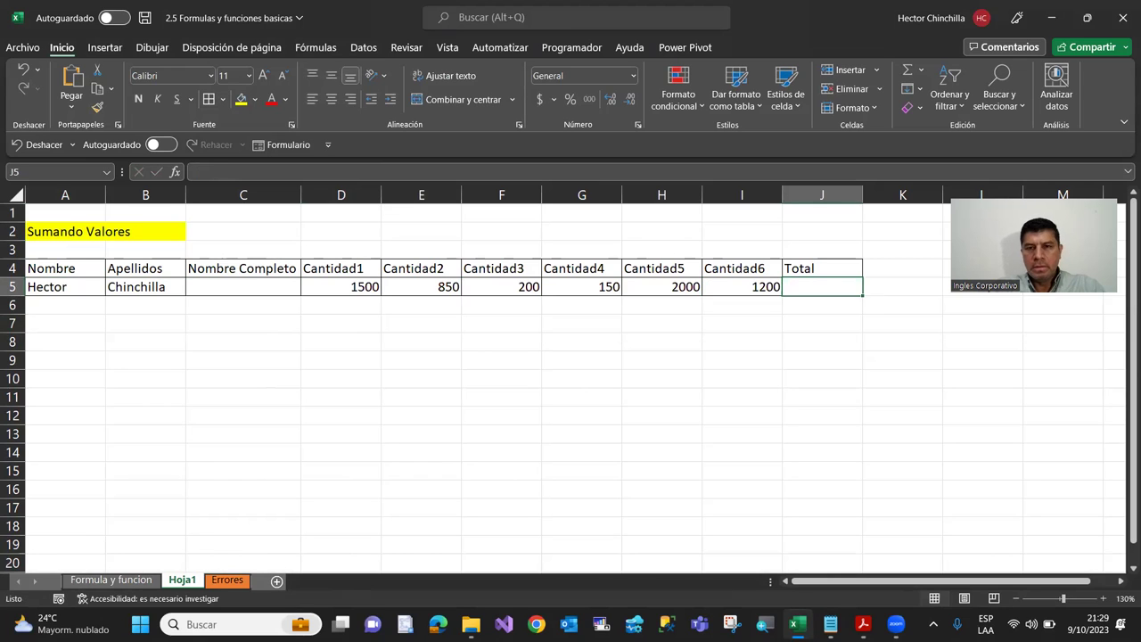
{"action": "key", "text": "Left"}
{"action": "key", "text": "Left"}
{"action": "key", "text": "Left"}
{"action": "key", "text": "Left"}
{"action": "key", "text": "Left"}
{"action": "key", "text": "Left"}
{"action": "key", "text": "Left"}
{"action": "key", "text": "Left"}
{"action": "key", "text": "Left"}
{"action": "key", "text": "Right"}
{"action": "key", "text": "Right"}
{"action": "key", "text": "Right"}
{"action": "key", "text": "Right"}
{"action": "key", "text": "Left"}
{"action": "key", "text": "Left"}
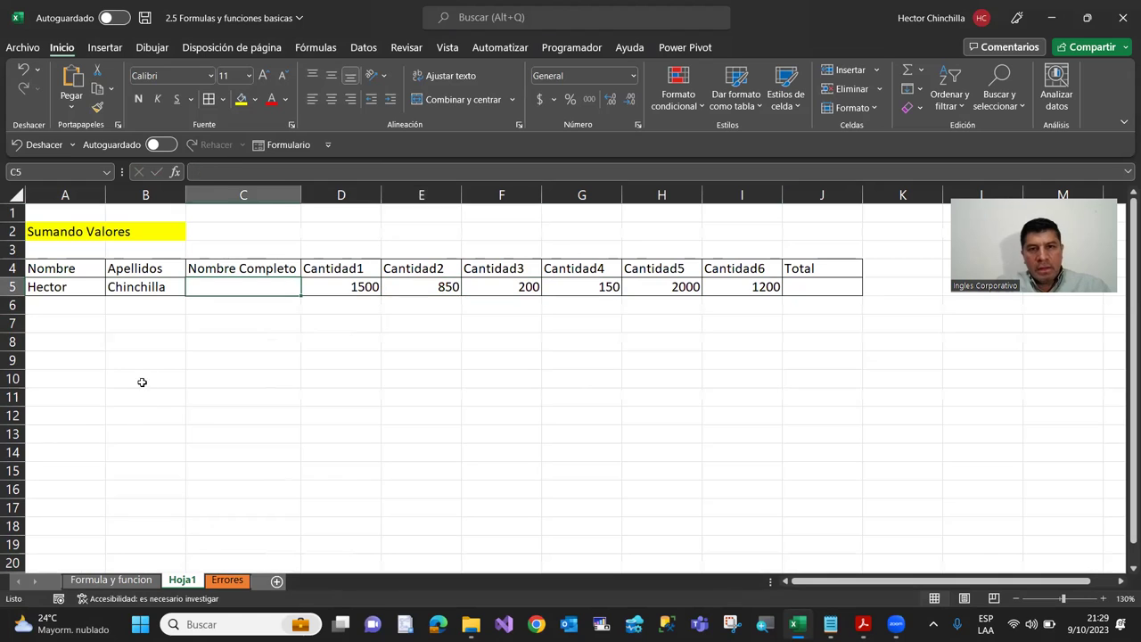
{"action": "key", "text": "Right"}
{"action": "key", "text": "Right"}
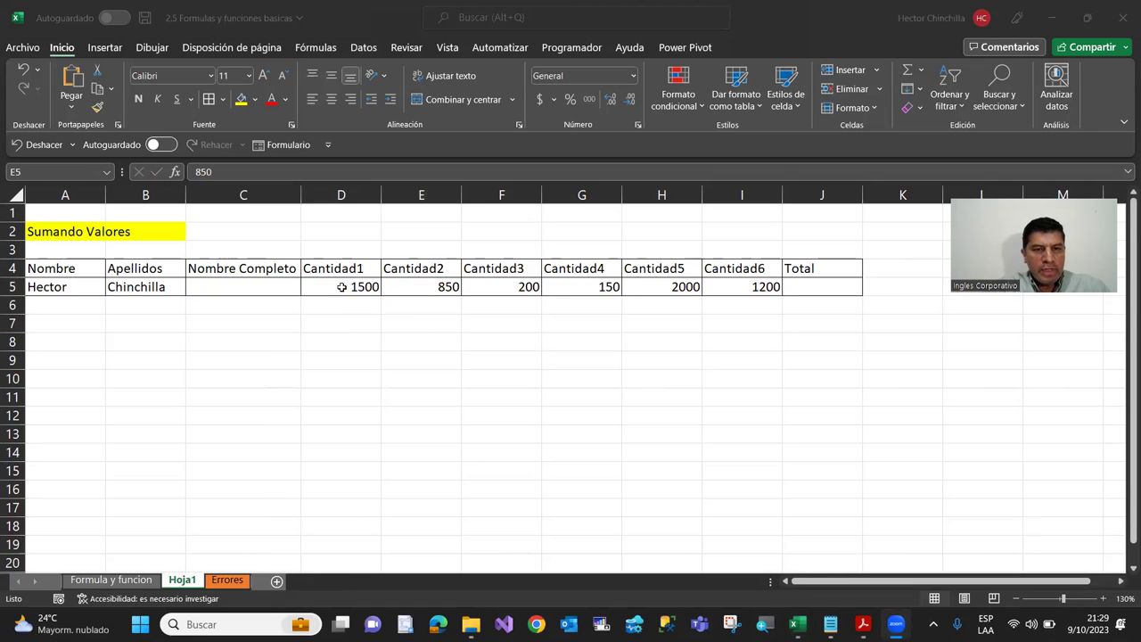
Step: Apply Accounting format to D5:I5 so amounts show as $ 1,500.00 through $ 1,200.00
{"action": "left_click", "coordinate": [334, 326]}
{"action": "left_click_drag", "start_coordinate": [328, 286], "coordinate": [740, 282]}
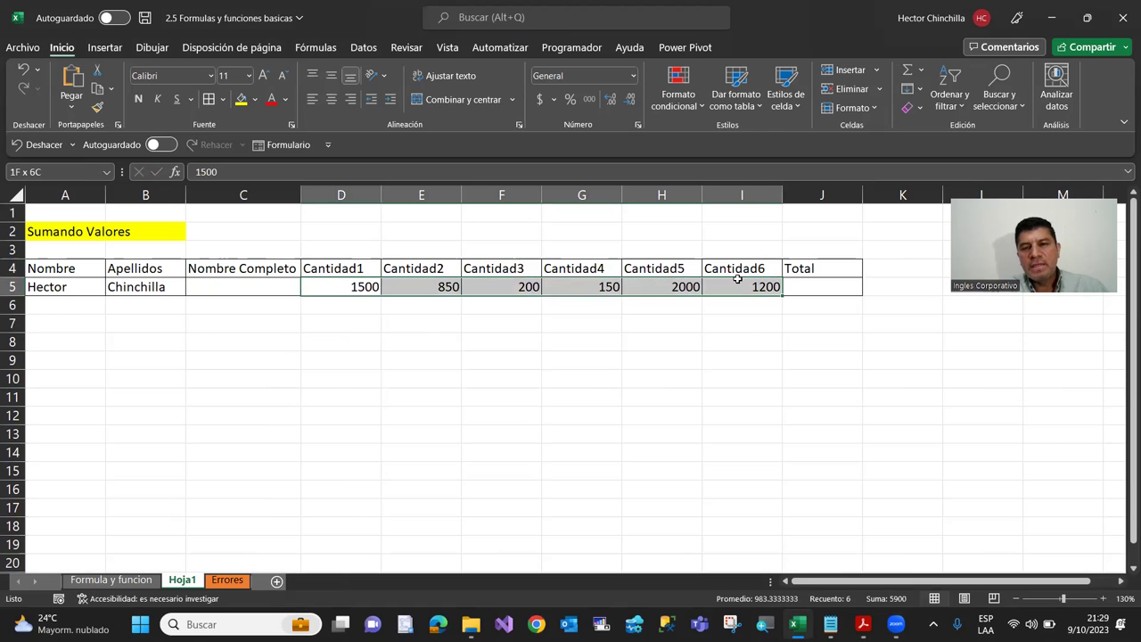
{"action": "left_click", "coordinate": [539, 99]}
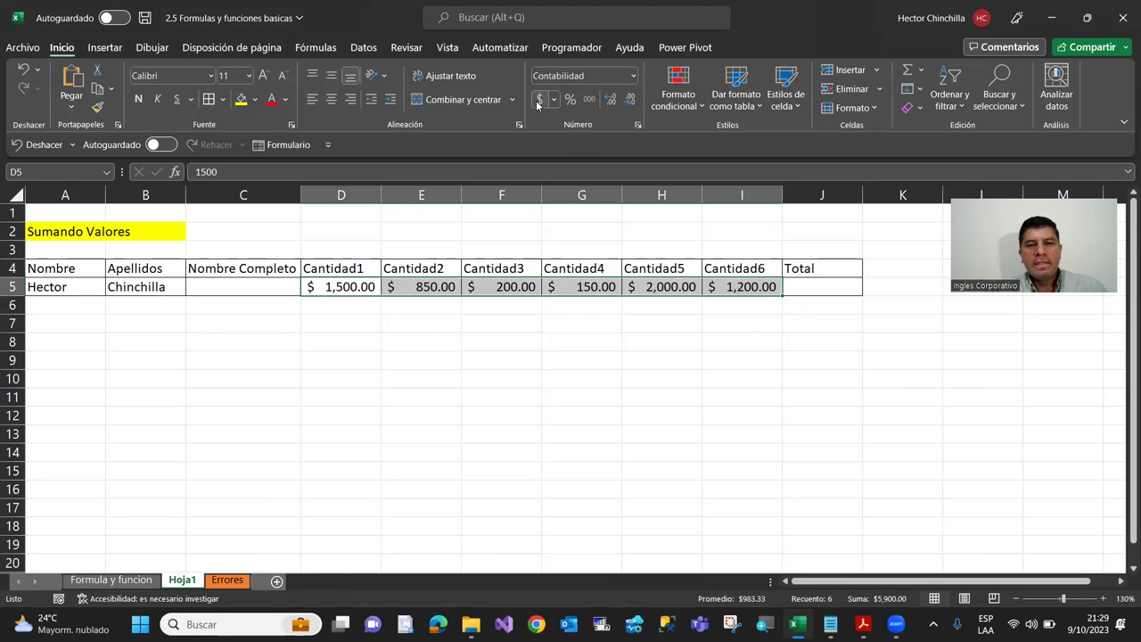
{"action": "left_click", "coordinate": [522, 345]}
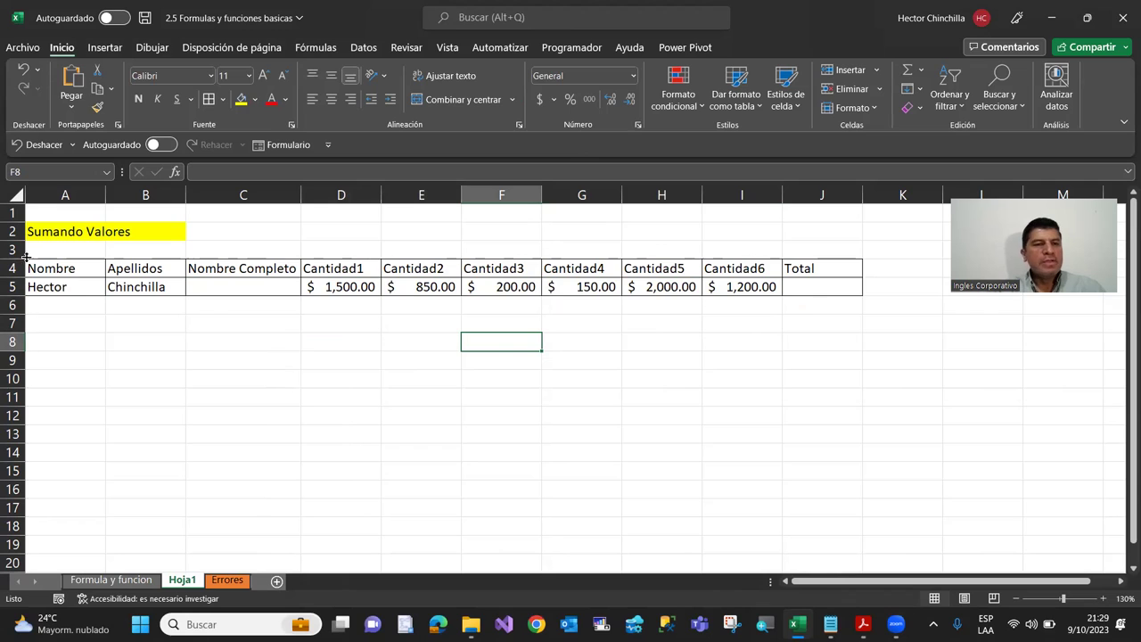
Step: Zoom the sheet to 140% and delete the D5+E5+ text typed into J5 without an equals sign
{"action": "left_click", "coordinate": [827, 290]}
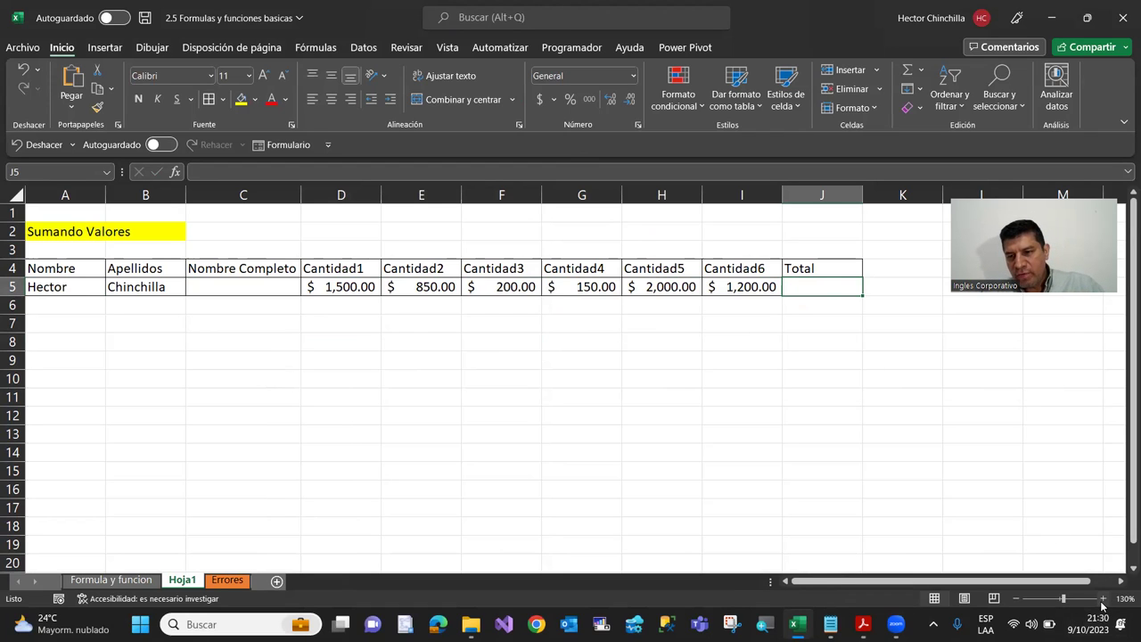
{"action": "left_click", "coordinate": [1103, 600]}
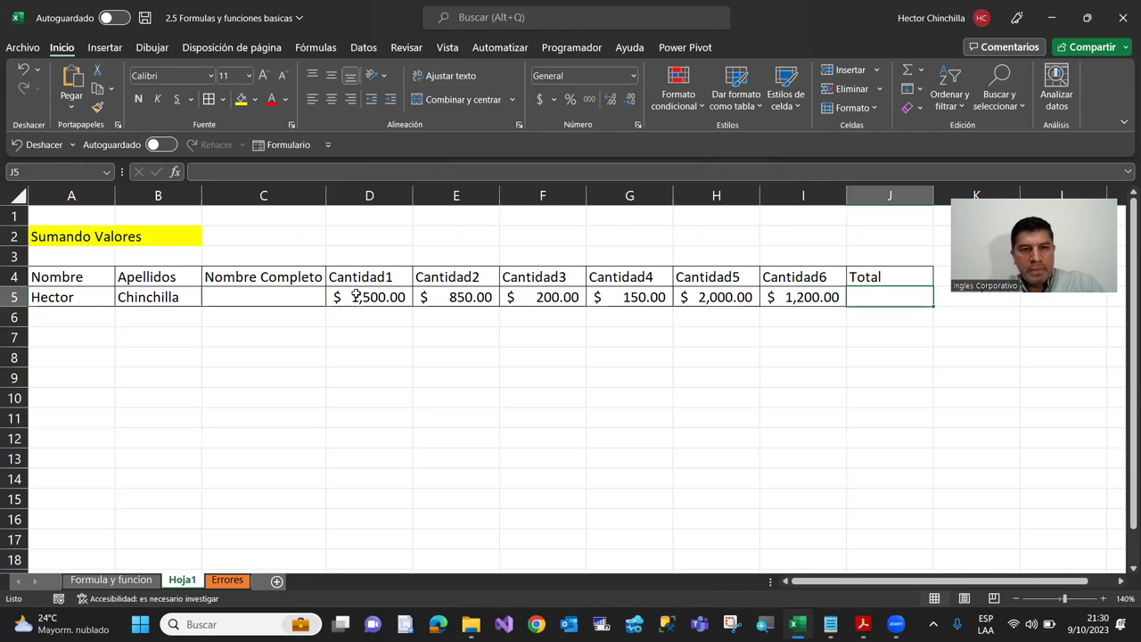
{"action": "type", "text": "D"}
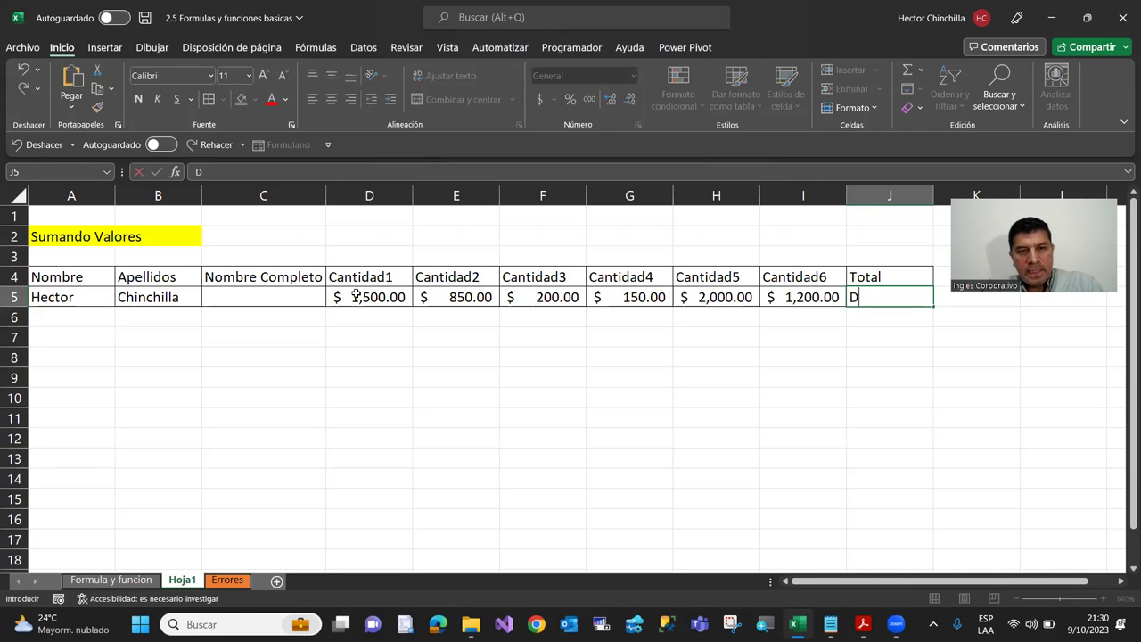
{"action": "type", "text": "1"}
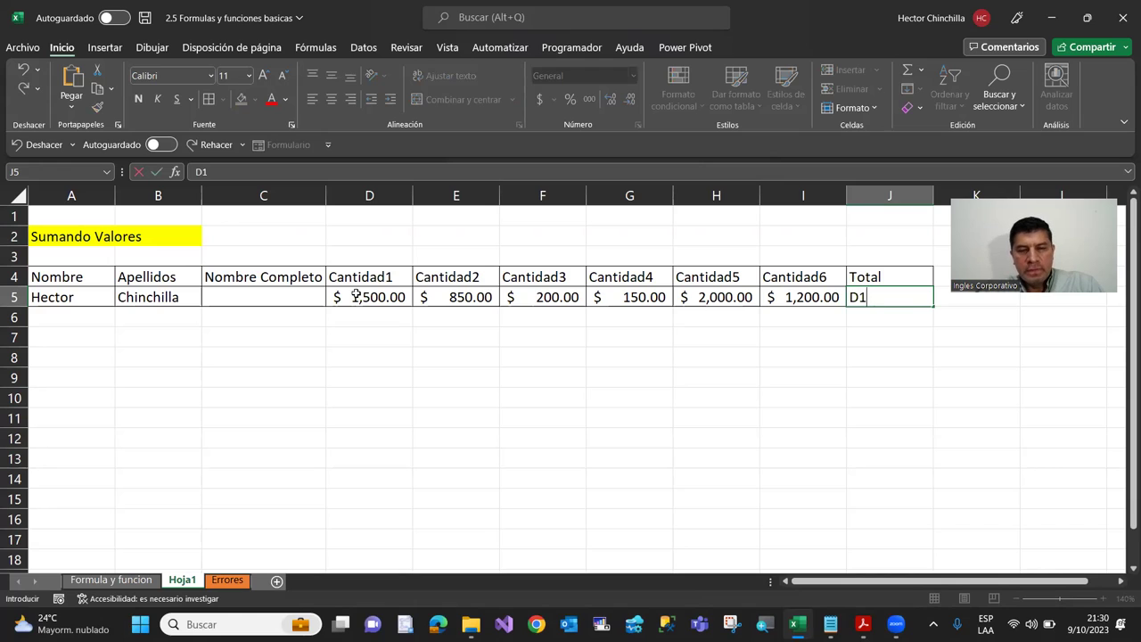
{"action": "type", "text": "+"}
{"action": "type", "text": "E"}
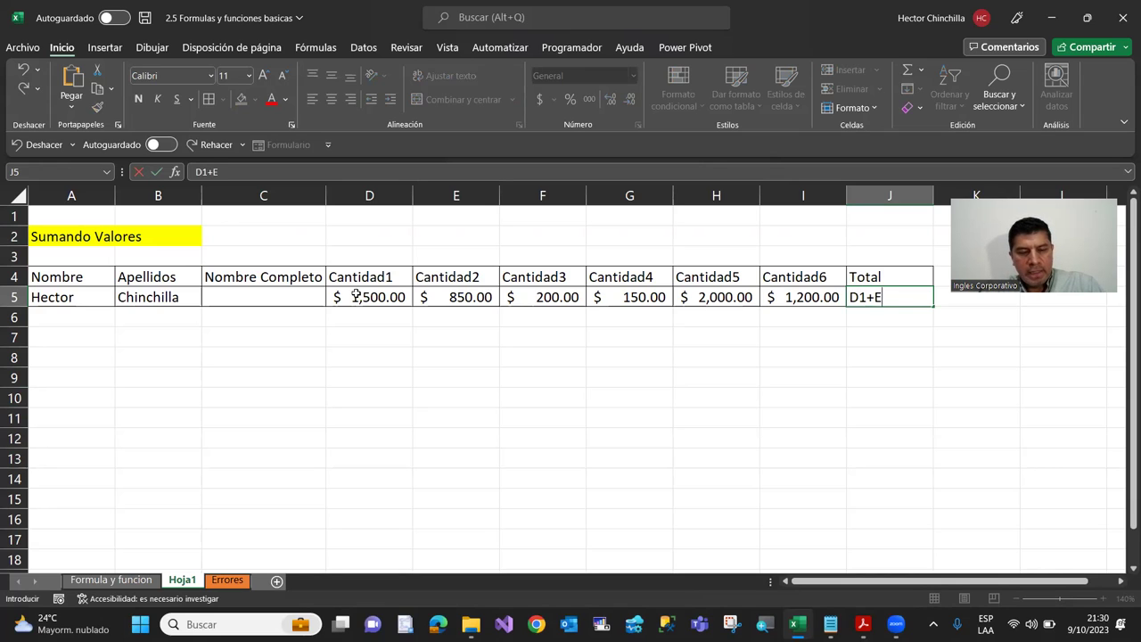
{"action": "key", "text": "BackSpace"}
{"action": "key", "text": "BackSpace"}
{"action": "key", "text": "BackSpace"}
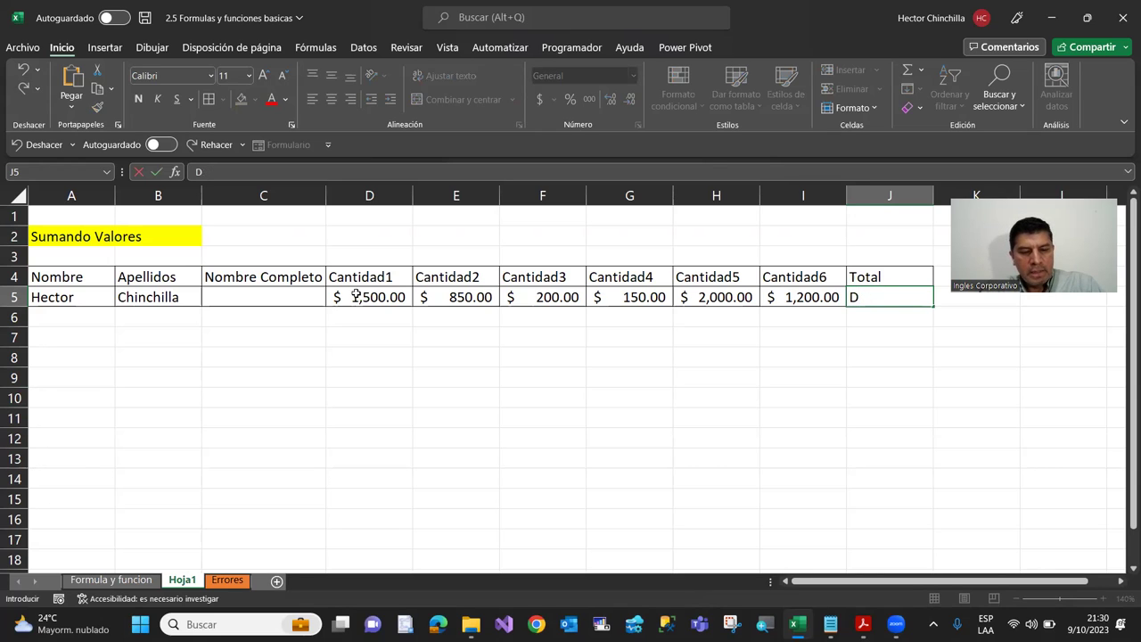
{"action": "type", "text": "5+"}
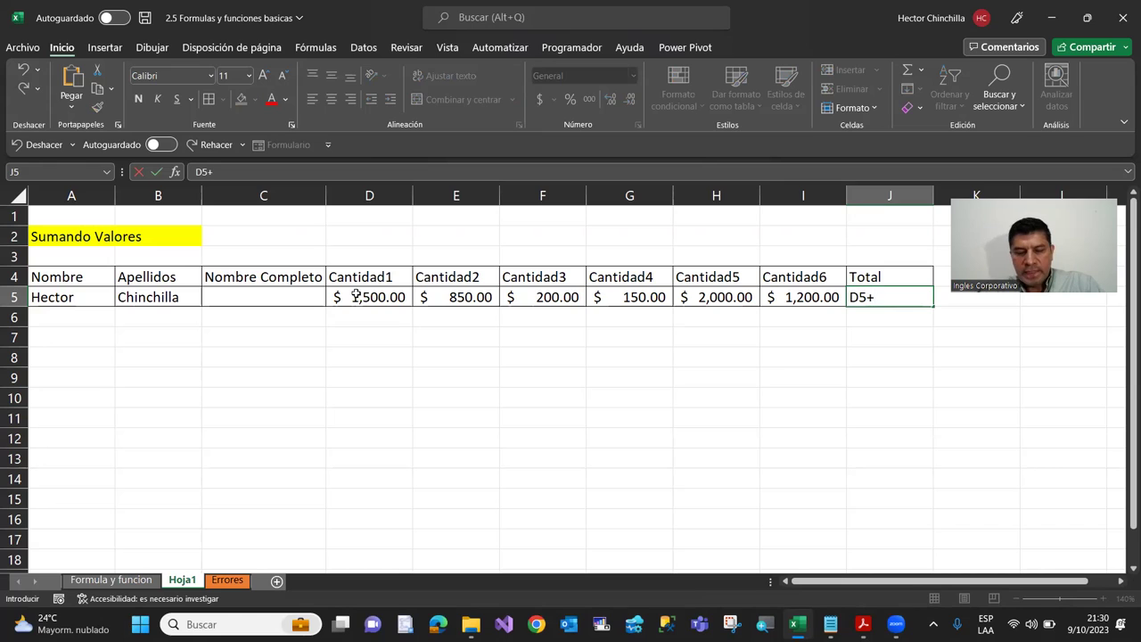
{"action": "type", "text": "E"}
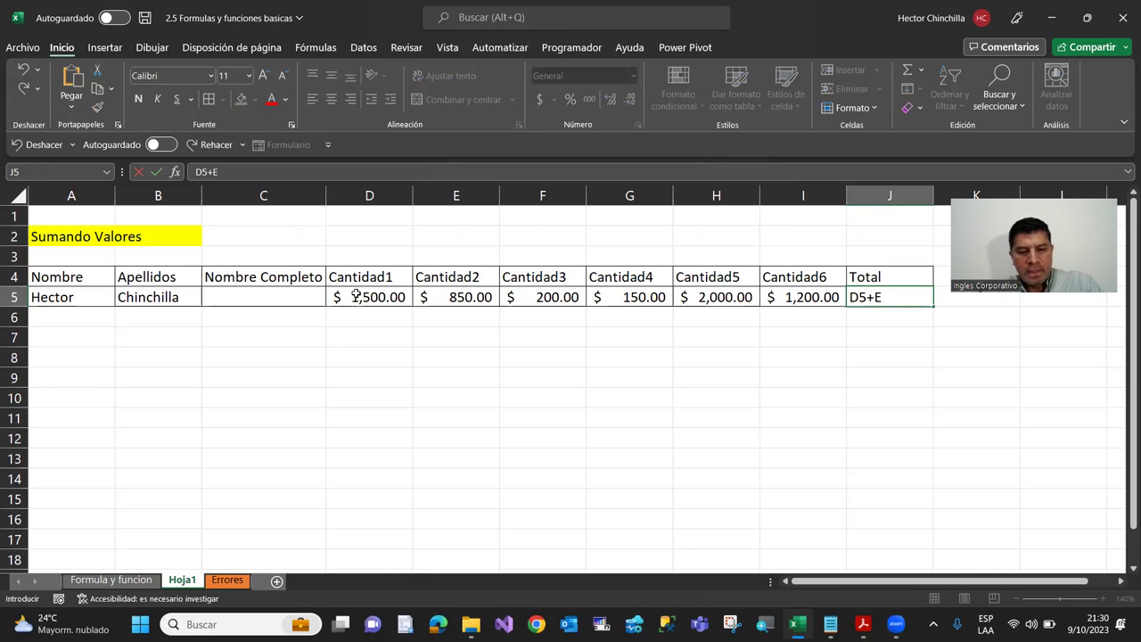
{"action": "type", "text": "5"}
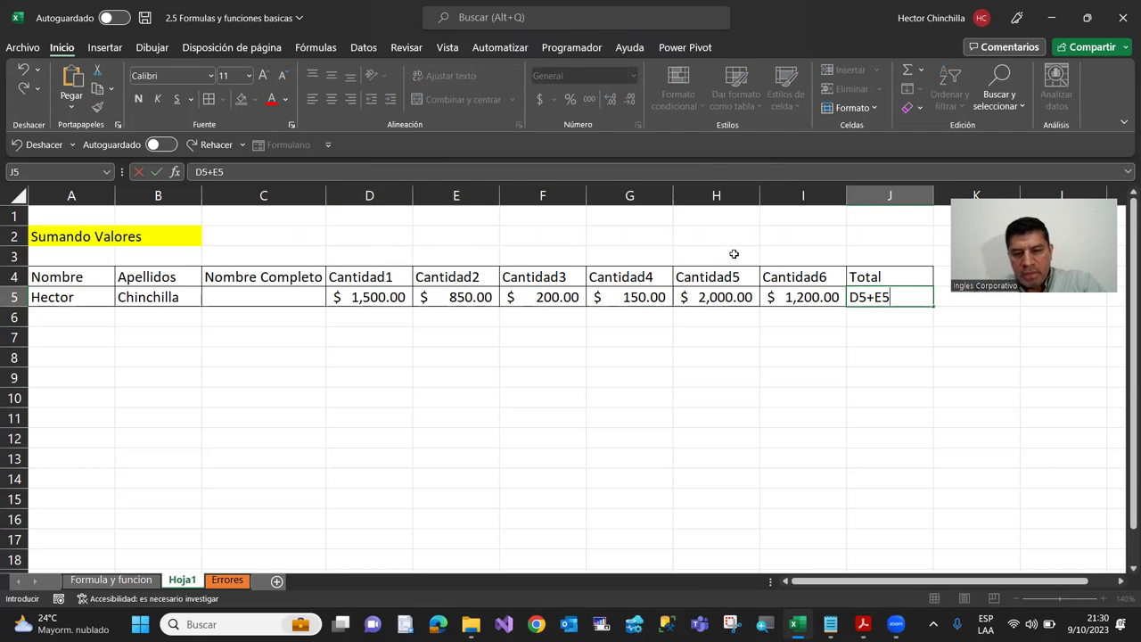
{"action": "type", "text": "+"}
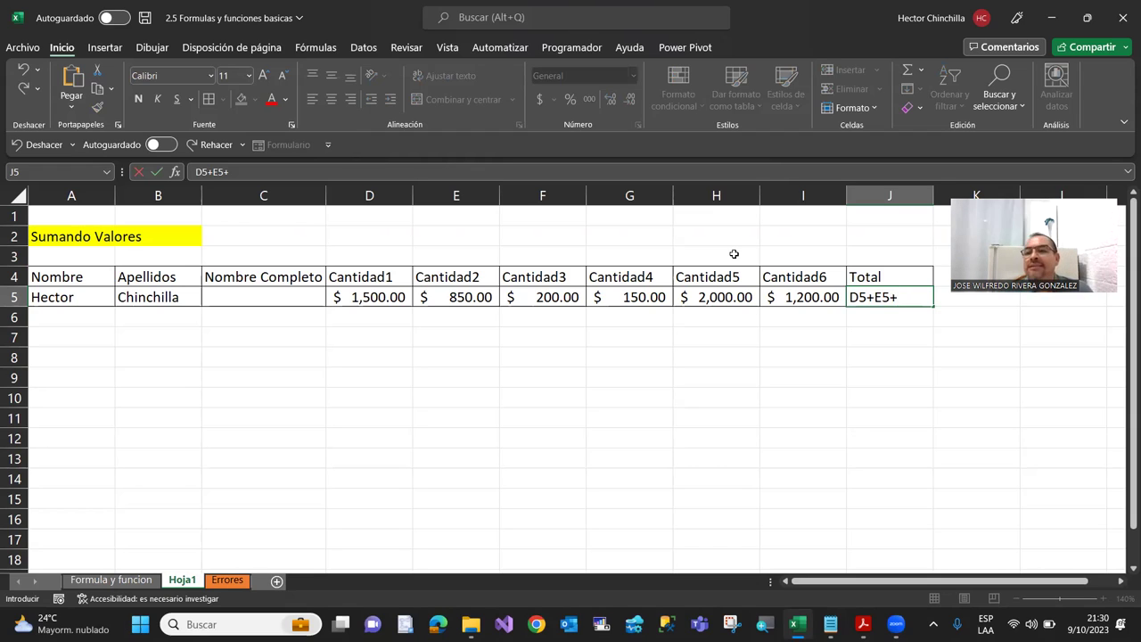
{"action": "key", "text": "BackSpace"}
{"action": "key", "text": "BackSpace"}
{"action": "key", "text": "BackSpace"}
{"action": "key", "text": "BackSpace"}
{"action": "key", "text": "BackSpace"}
{"action": "key", "text": "BackSpace"}
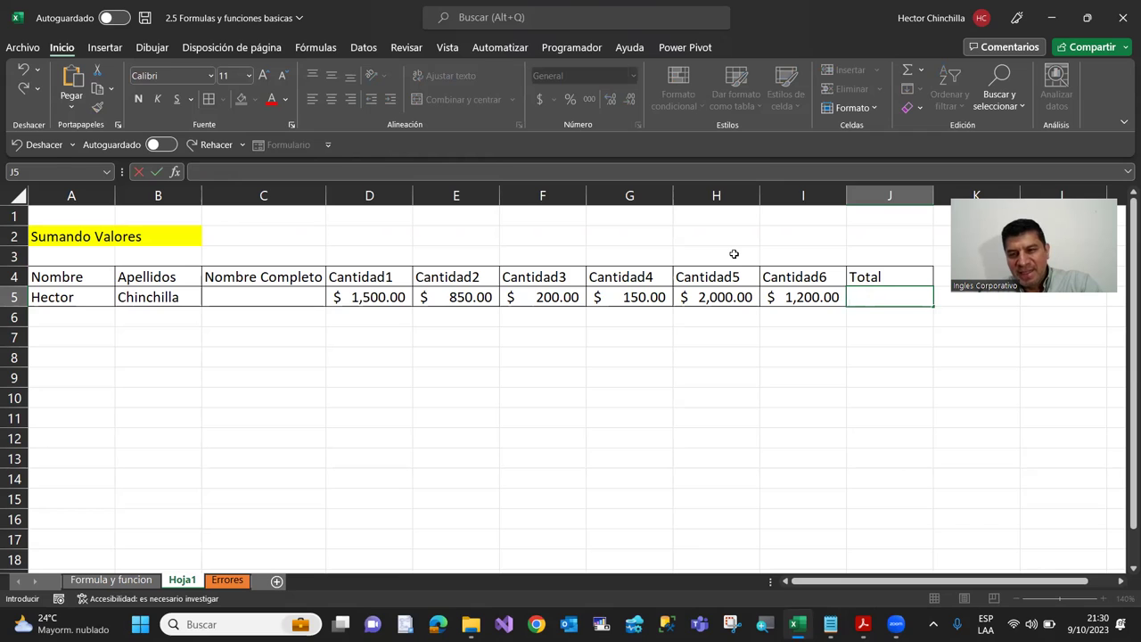
{"action": "type", "text": "="}
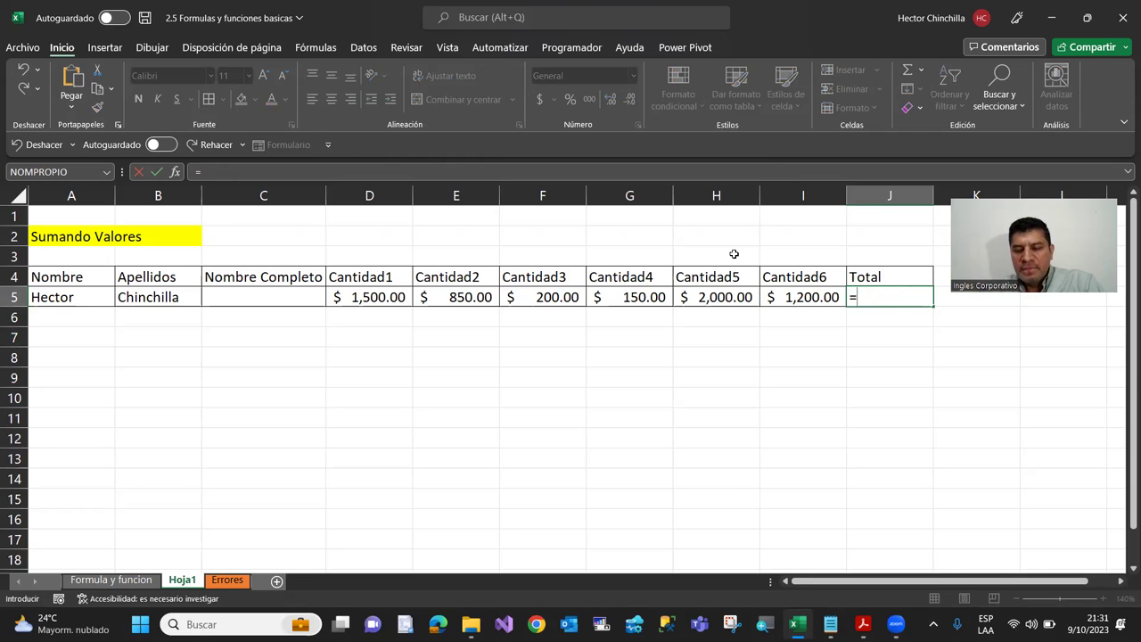
Step: Begin the Total formula in J5 as =D5+E5+
{"action": "key", "text": "BackSpace"}
{"action": "type", "text": "+"}
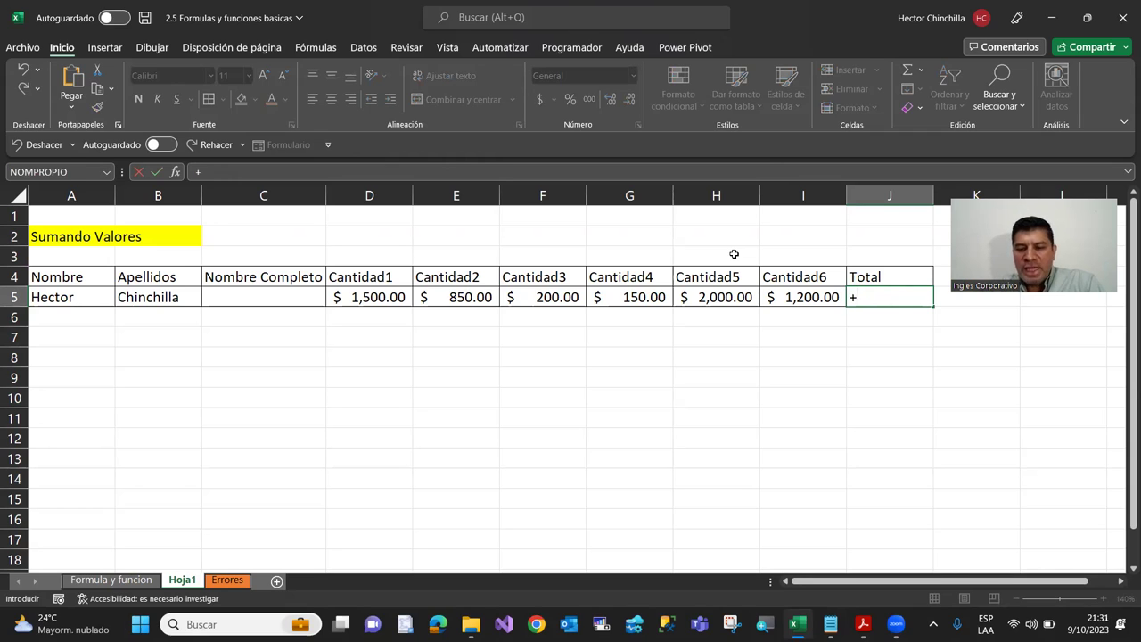
{"action": "key", "text": "BackSpace"}
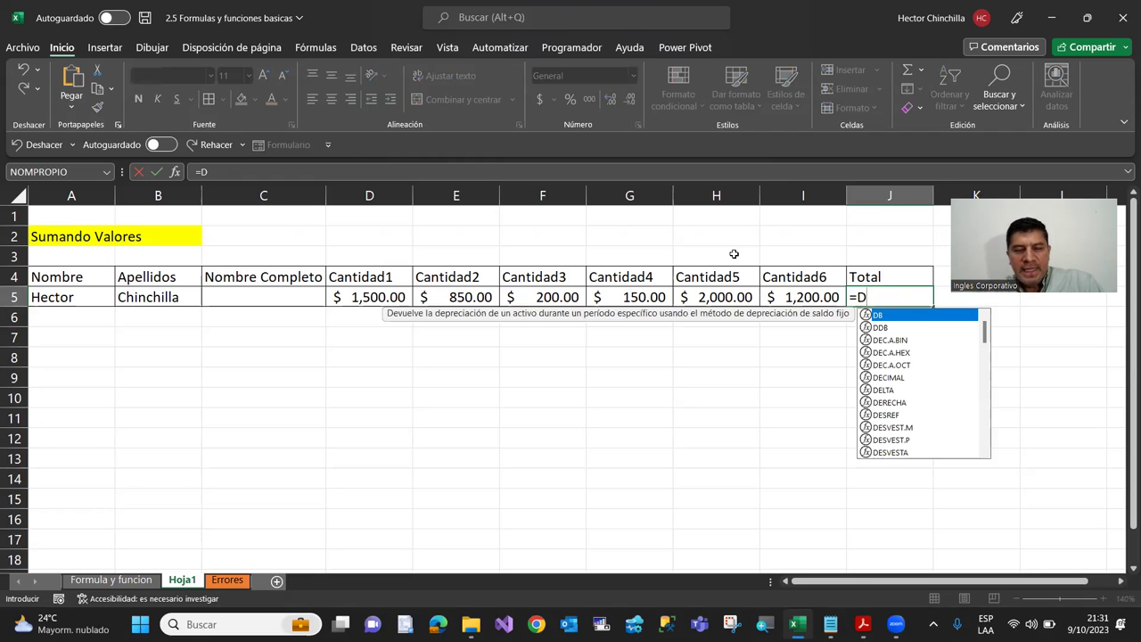
{"action": "type", "text": "5+"}
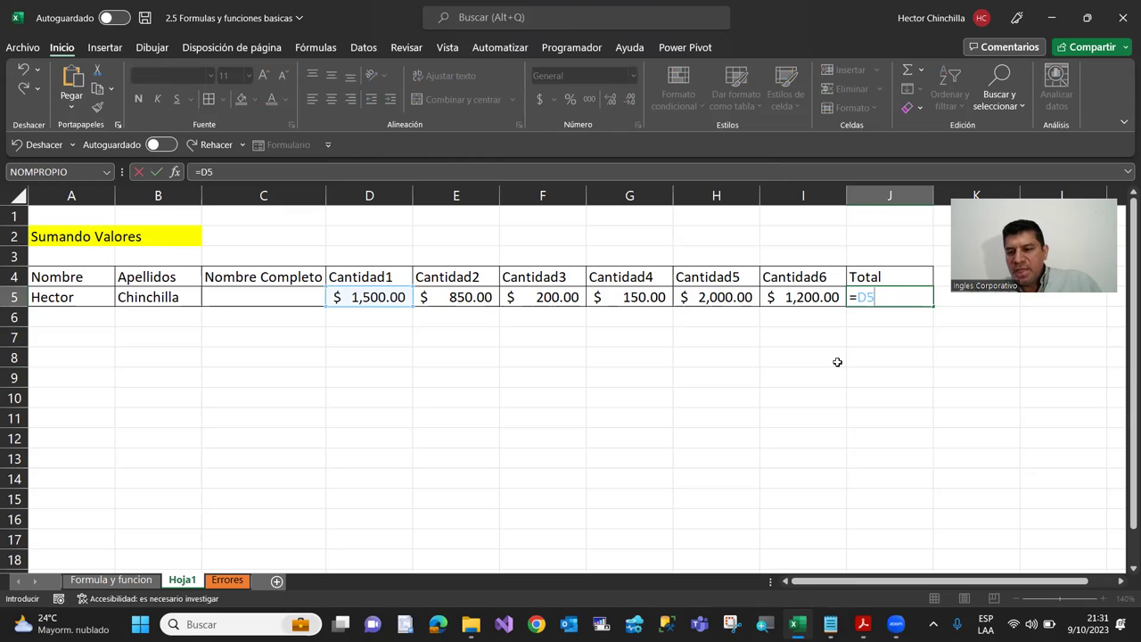
{"action": "left_click", "coordinate": [479, 297]}
{"action": "type", "text": "+"}
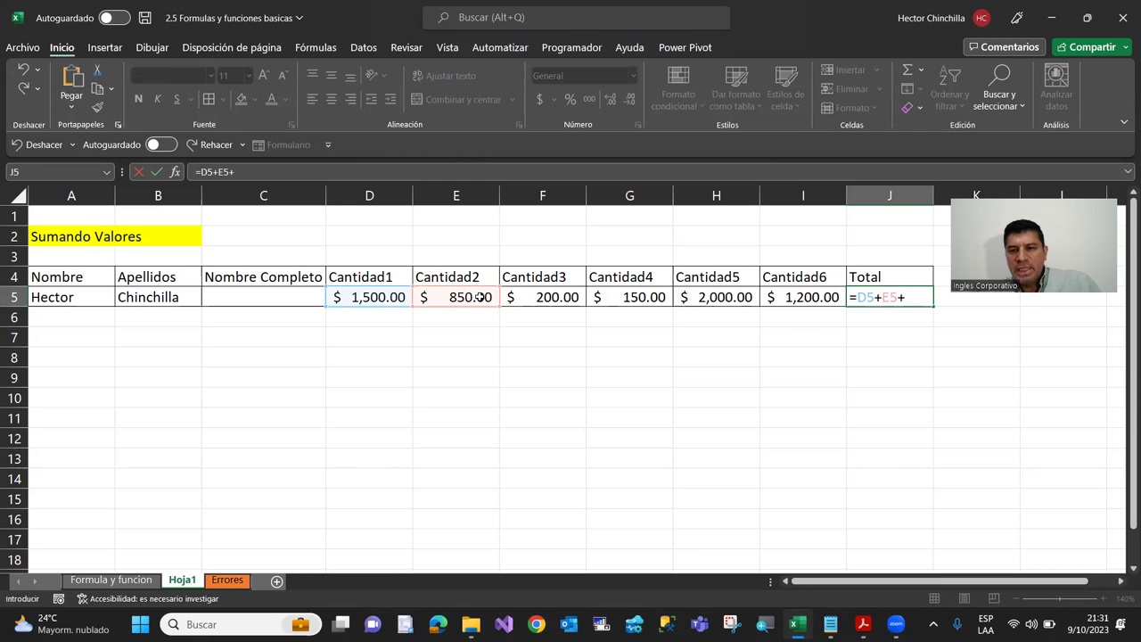
Step: Add F5, G5, H5 and I5 to the formula and commit it, showing $ 5,900.00
{"action": "left_click", "coordinate": [547, 297]}
{"action": "type", "text": "+"}
{"action": "left_click", "coordinate": [615, 297]}
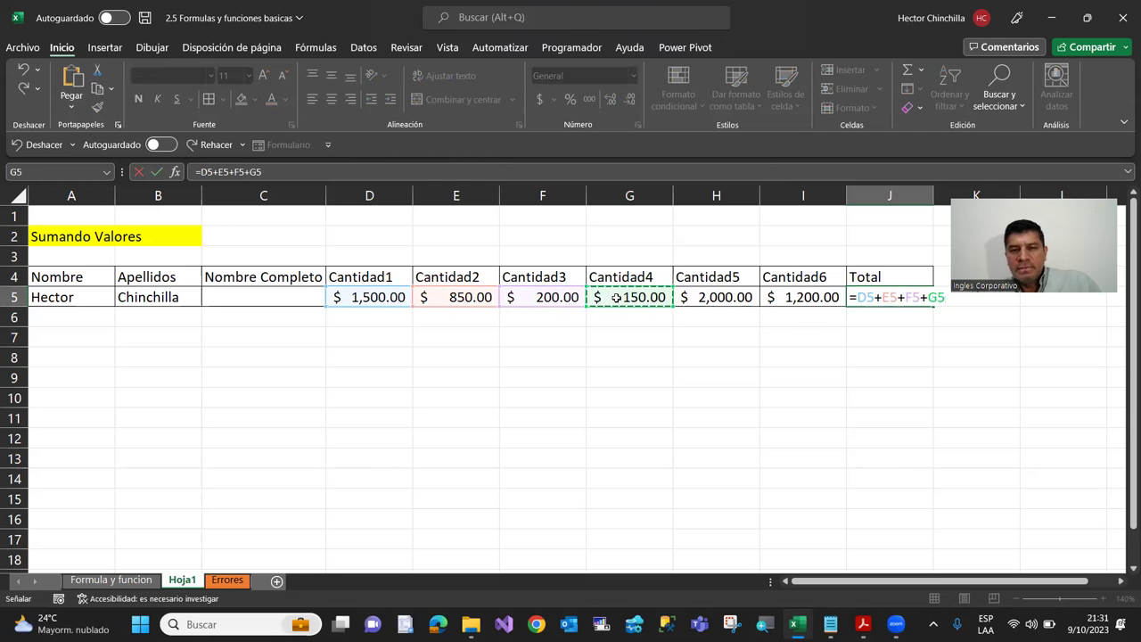
{"action": "type", "text": "+"}
{"action": "left_click", "coordinate": [708, 297]}
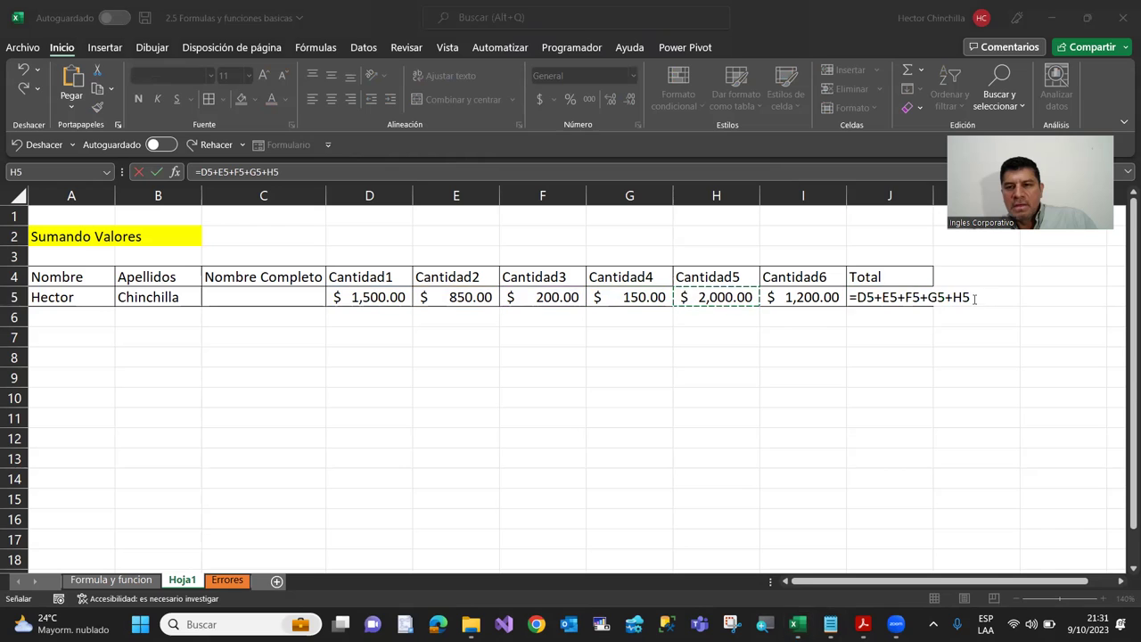
{"action": "type", "text": "+"}
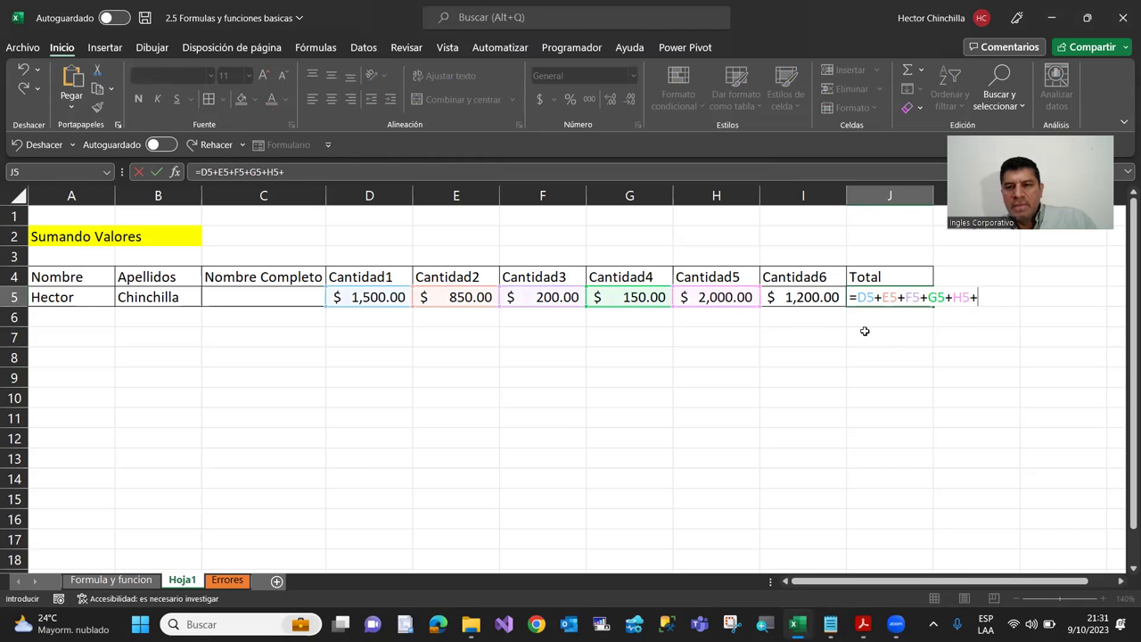
{"action": "left_click", "coordinate": [824, 300]}
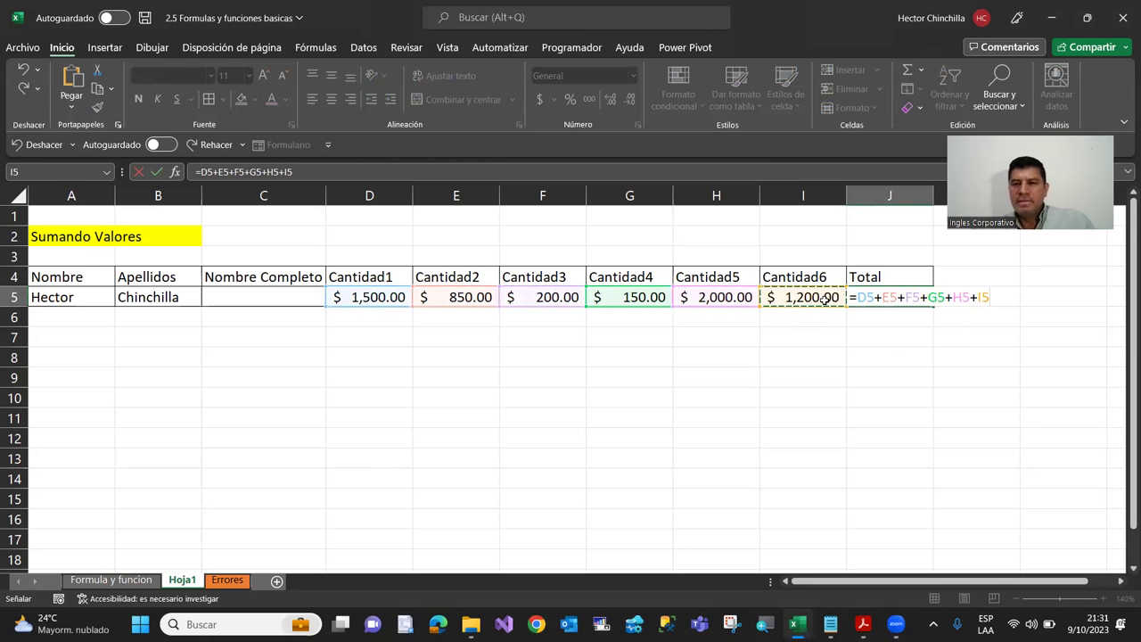
{"action": "key", "text": "Return"}
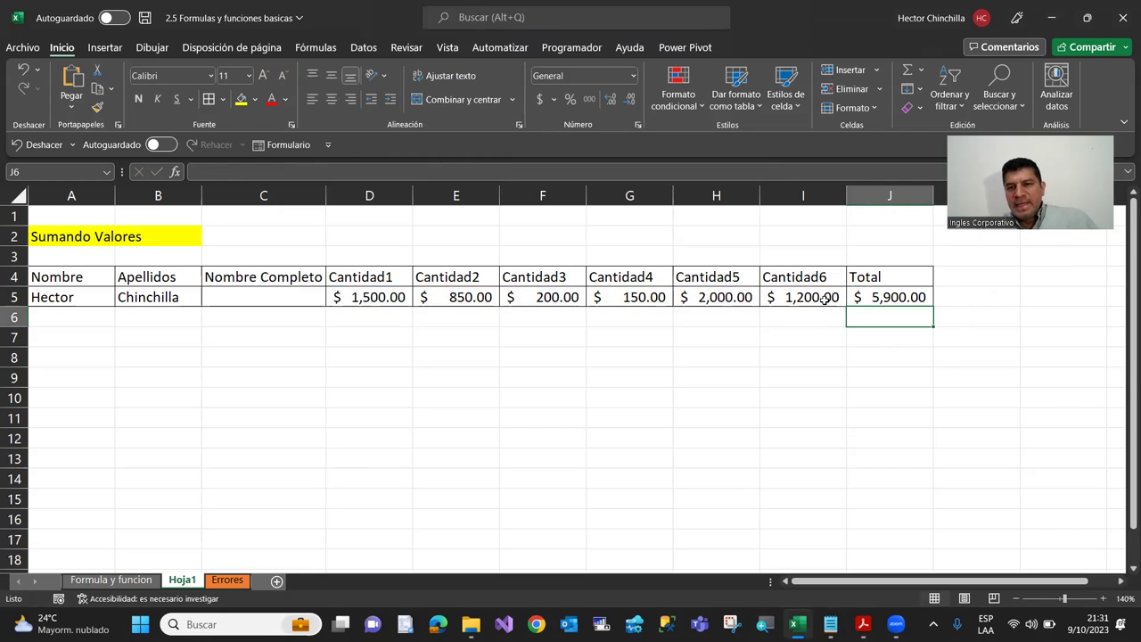
Step: Fill the Total cell J5 with yellow
{"action": "key", "text": "Up"}
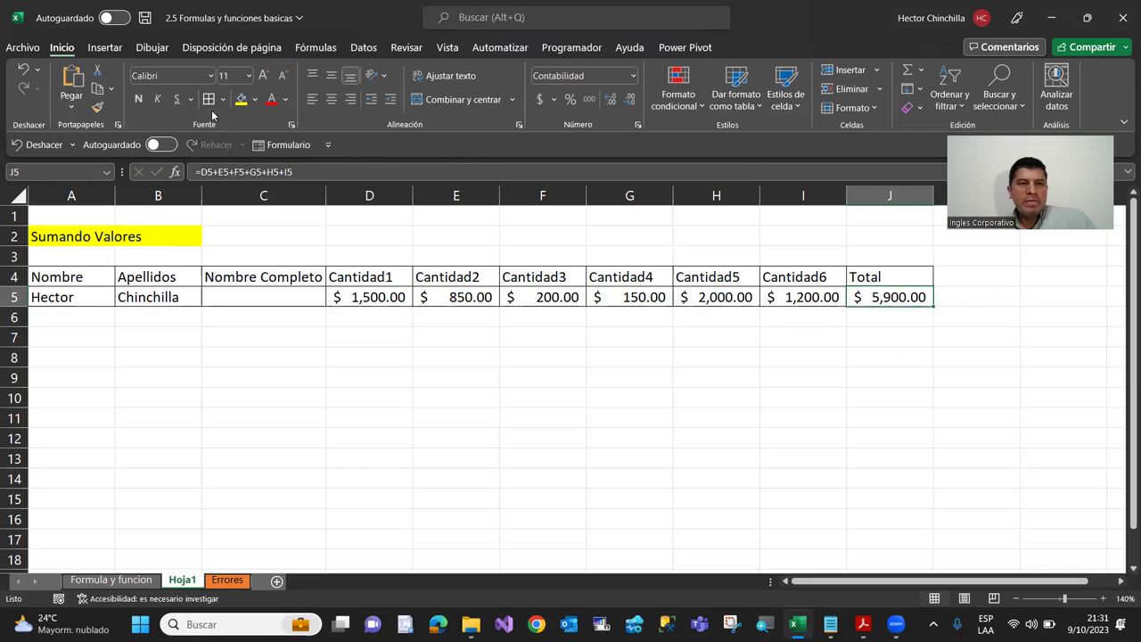
{"action": "left_click", "coordinate": [240, 99]}
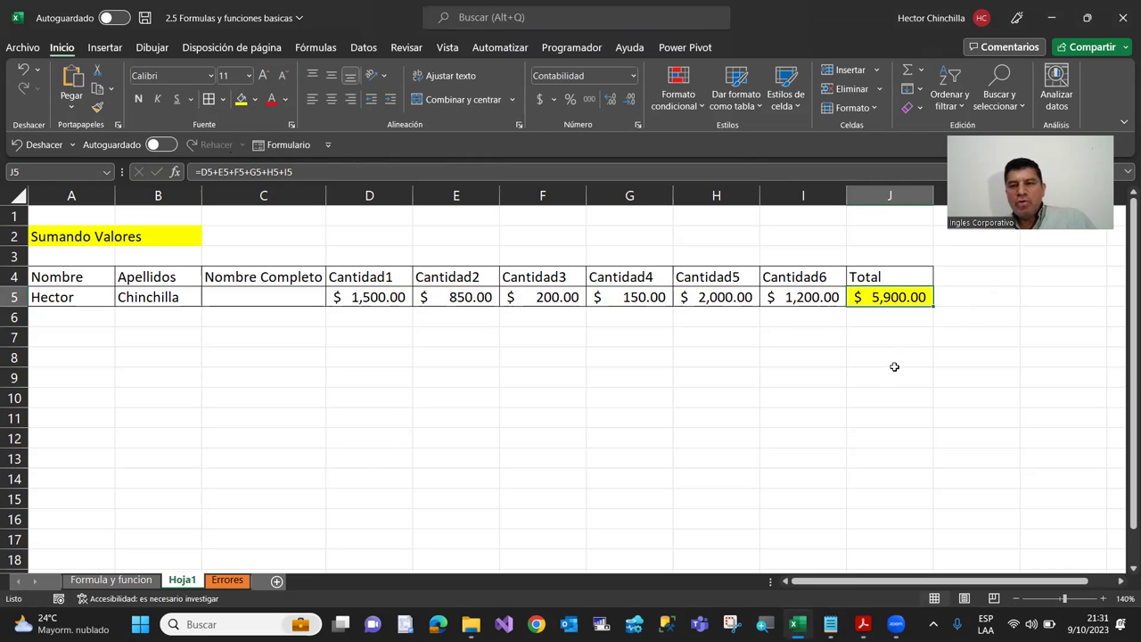
{"action": "left_click", "coordinate": [891, 354]}
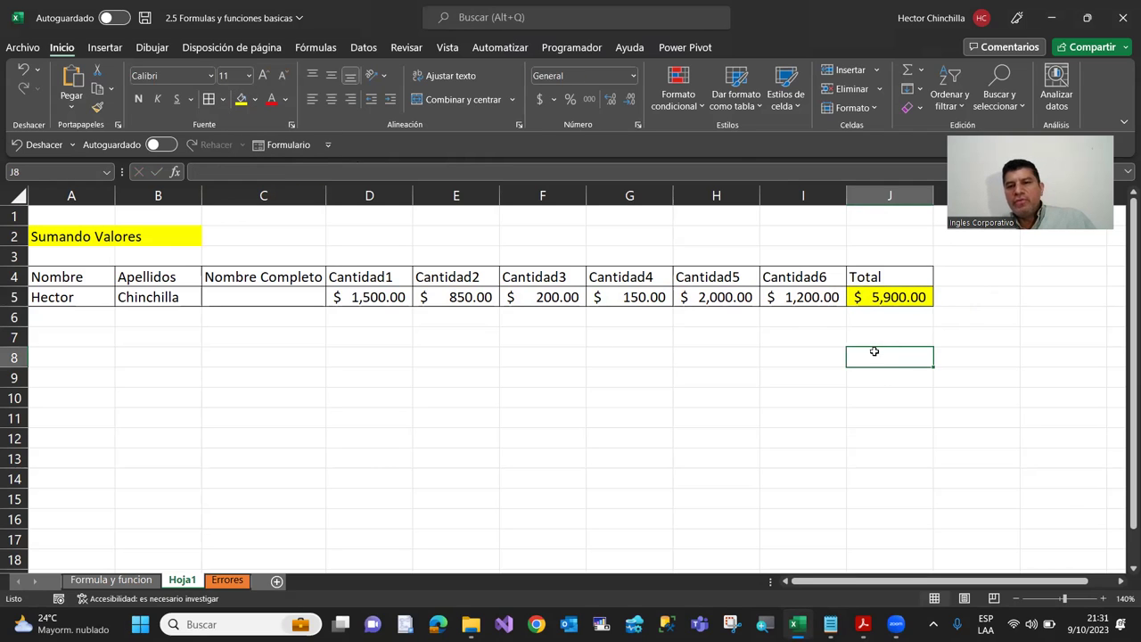
{"action": "left_click", "coordinate": [869, 297]}
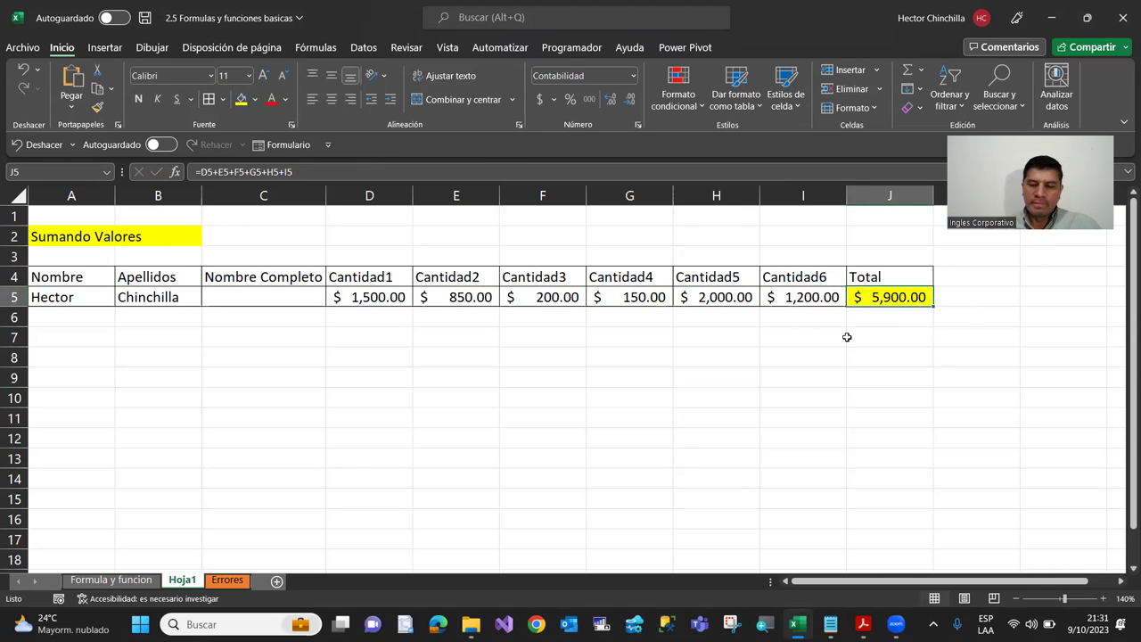
Step: Move the cell cursor below the table to cell A7 for a new entry
{"action": "left_click", "coordinate": [836, 334]}
{"action": "key", "text": "Left"}
{"action": "key", "text": "Left"}
{"action": "key", "text": "Left"}
{"action": "key", "text": "Left"}
{"action": "key", "text": "Left"}
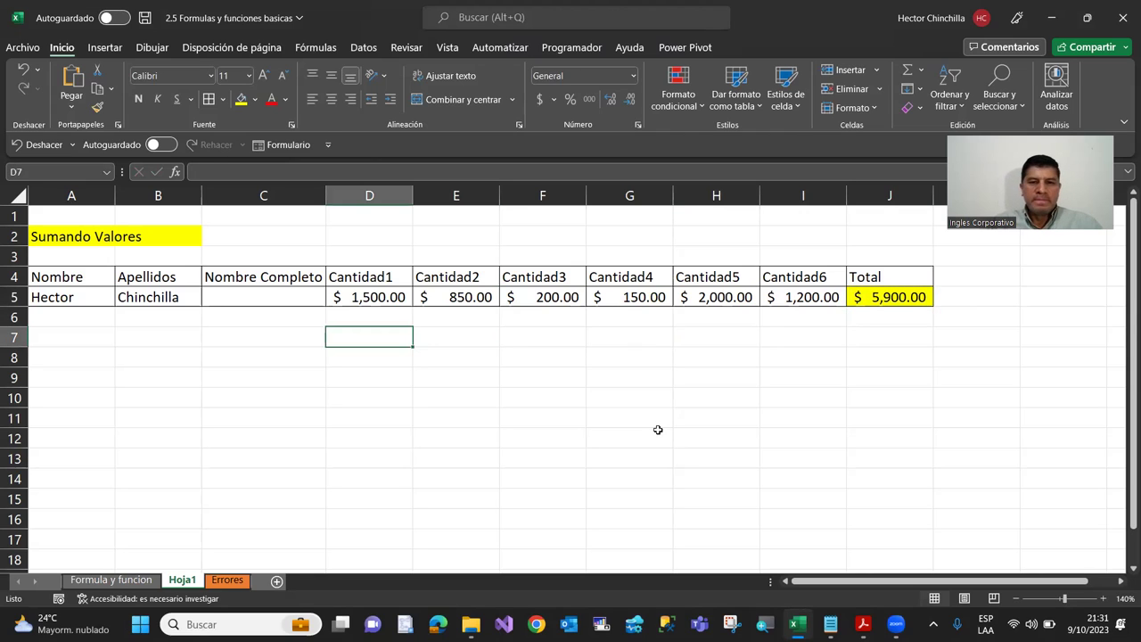
{"action": "key", "text": "Up"}
{"action": "key", "text": "Up"}
{"action": "key", "text": "Left"}
{"action": "key", "text": "Left"}
{"action": "key", "text": "Left"}
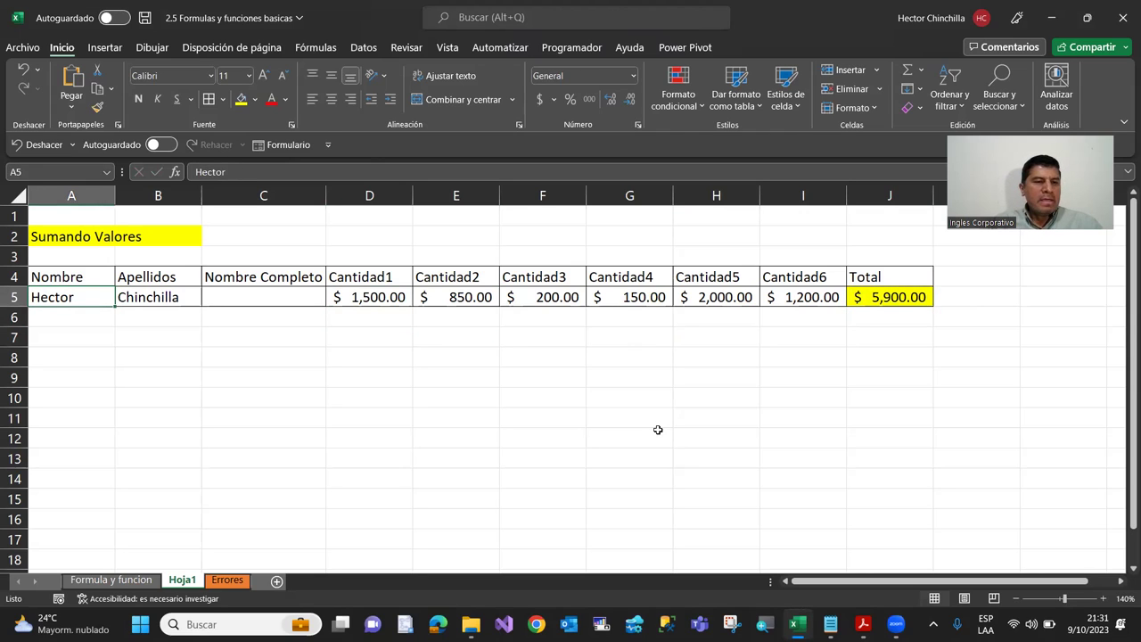
{"action": "key", "text": "Up"}
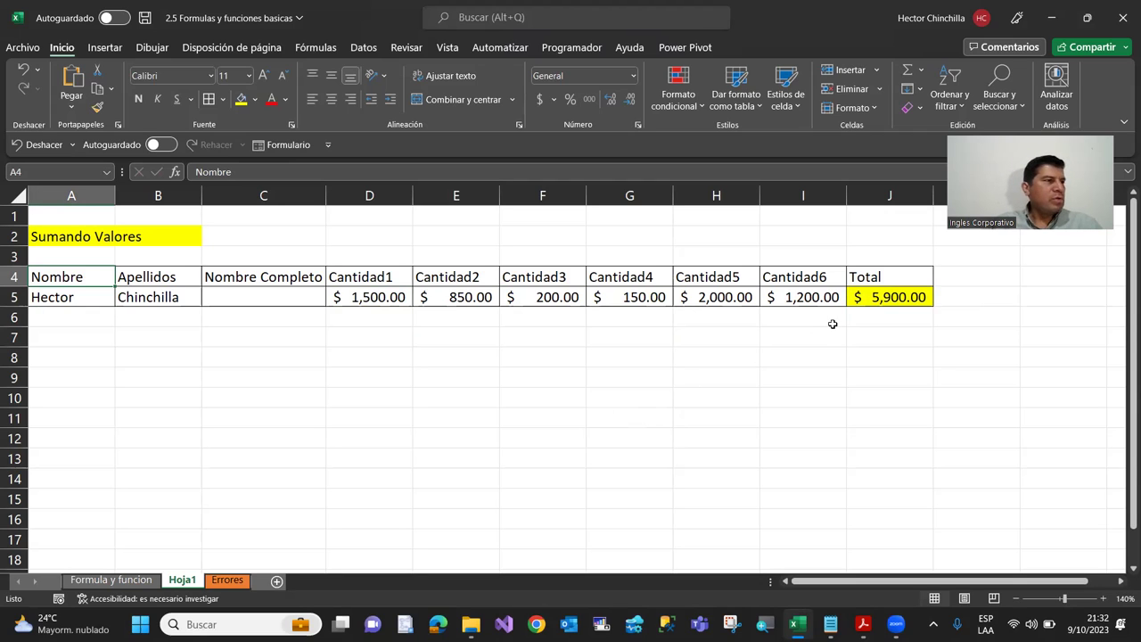
{"action": "left_click", "coordinate": [861, 315]}
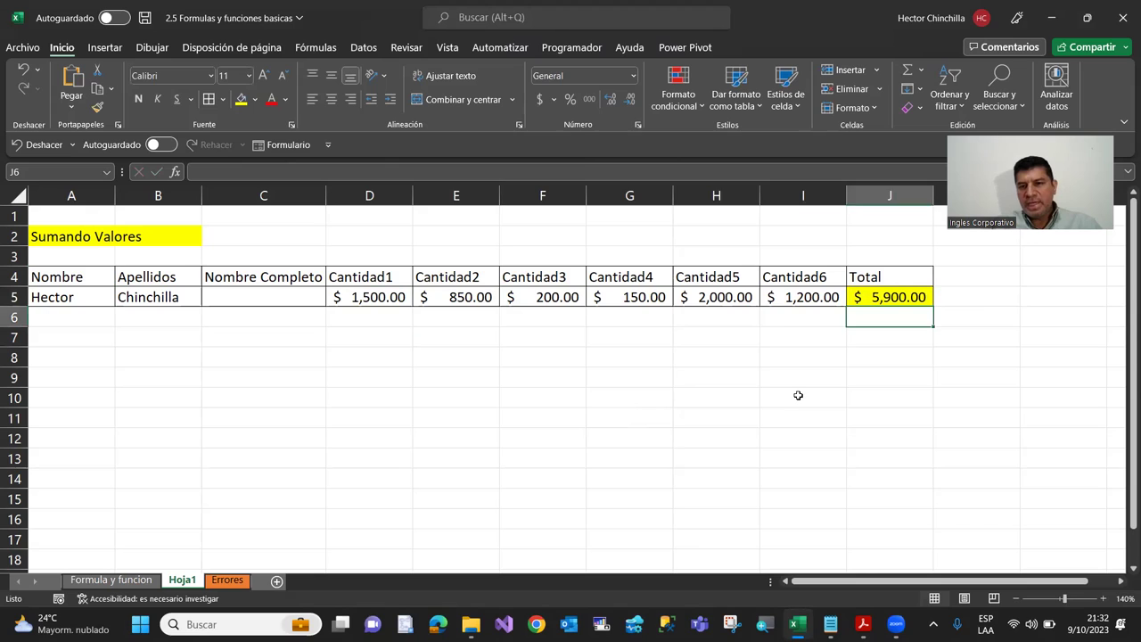
{"action": "key", "text": "Left"}
{"action": "key", "text": "Left"}
{"action": "key", "text": "Left"}
{"action": "key", "text": "Left"}
{"action": "key", "text": "Left"}
{"action": "key", "text": "Left"}
{"action": "key", "text": "Left"}
{"action": "key", "text": "Left"}
{"action": "key", "text": "Left"}
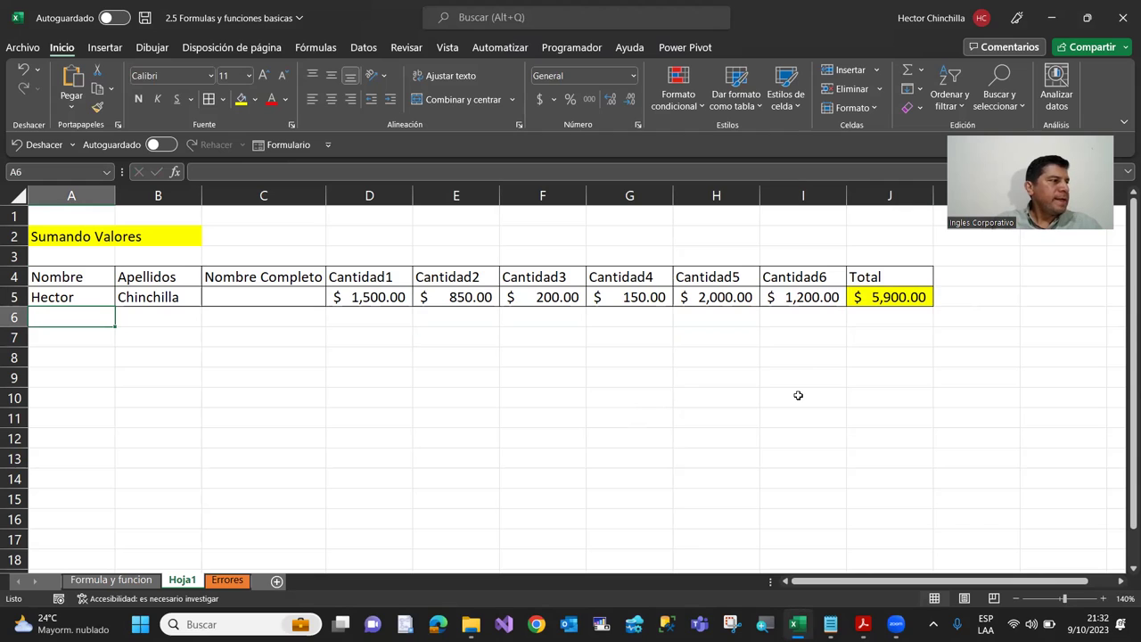
{"action": "key", "text": "Down"}
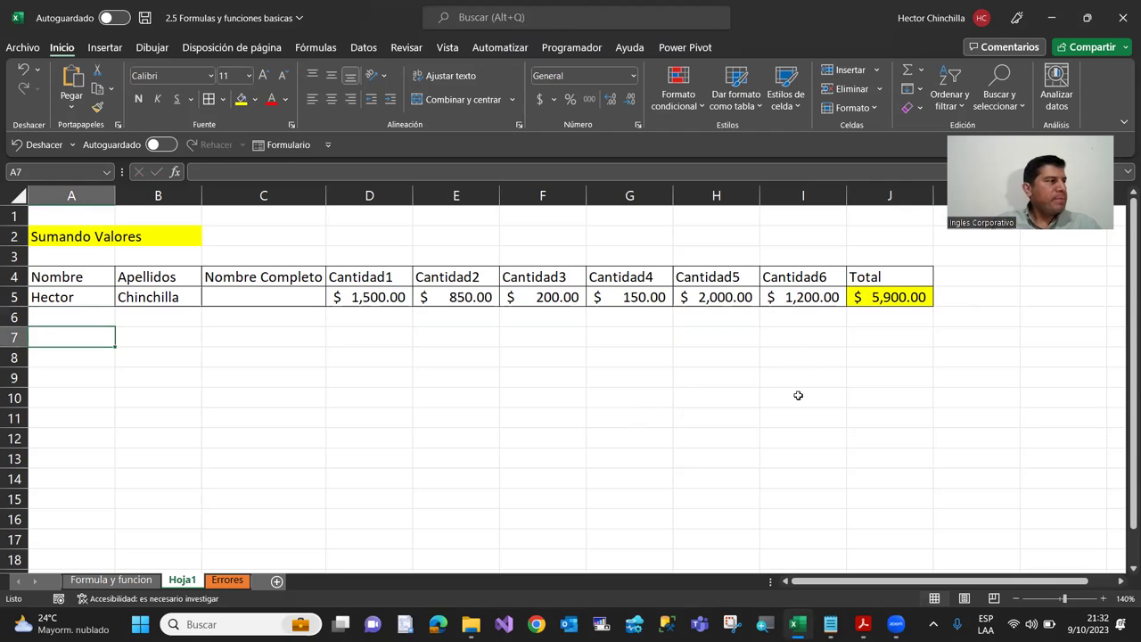
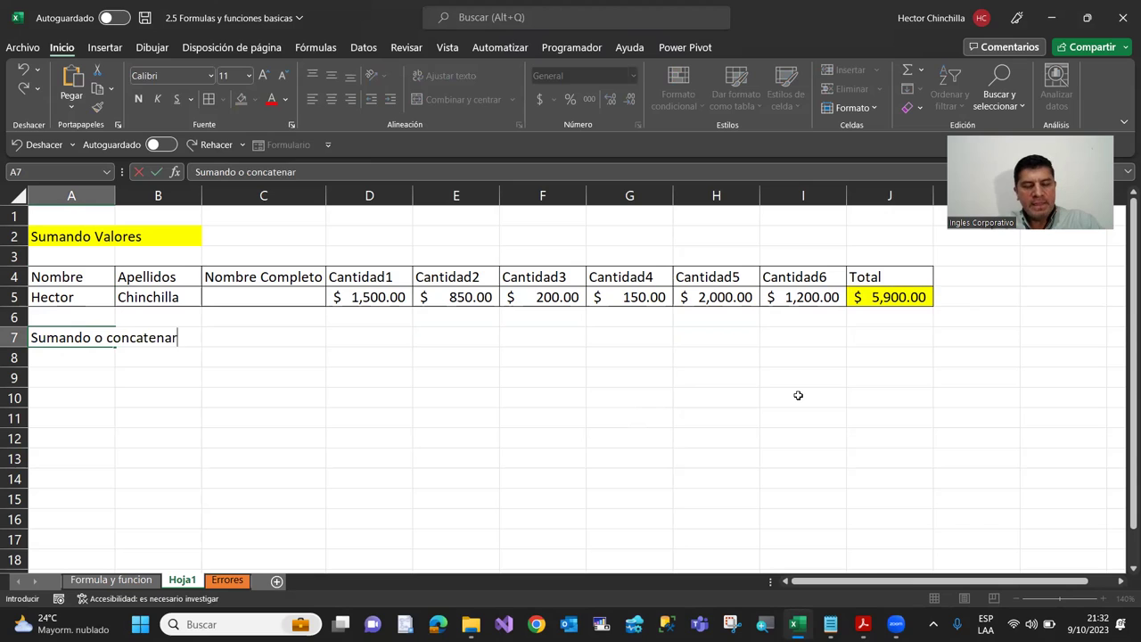
Step: Enter the heading 'Sumando o concatenar TExto' in A7 and copy the table A4:J5
{"action": "type", "text": " TExto"}
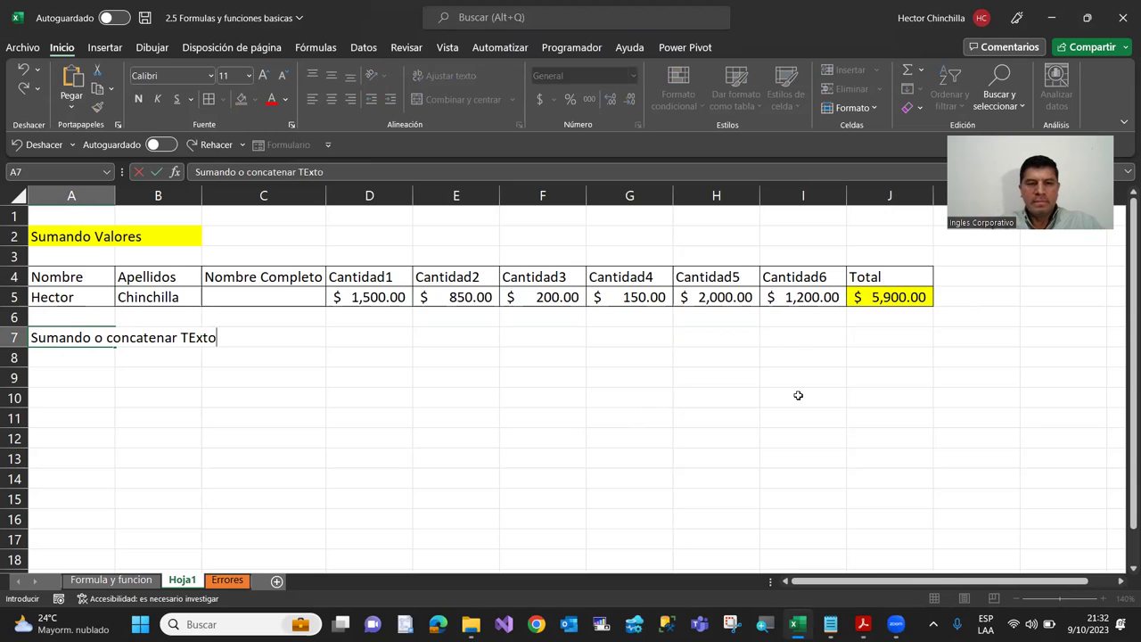
{"action": "key", "text": "Return"}
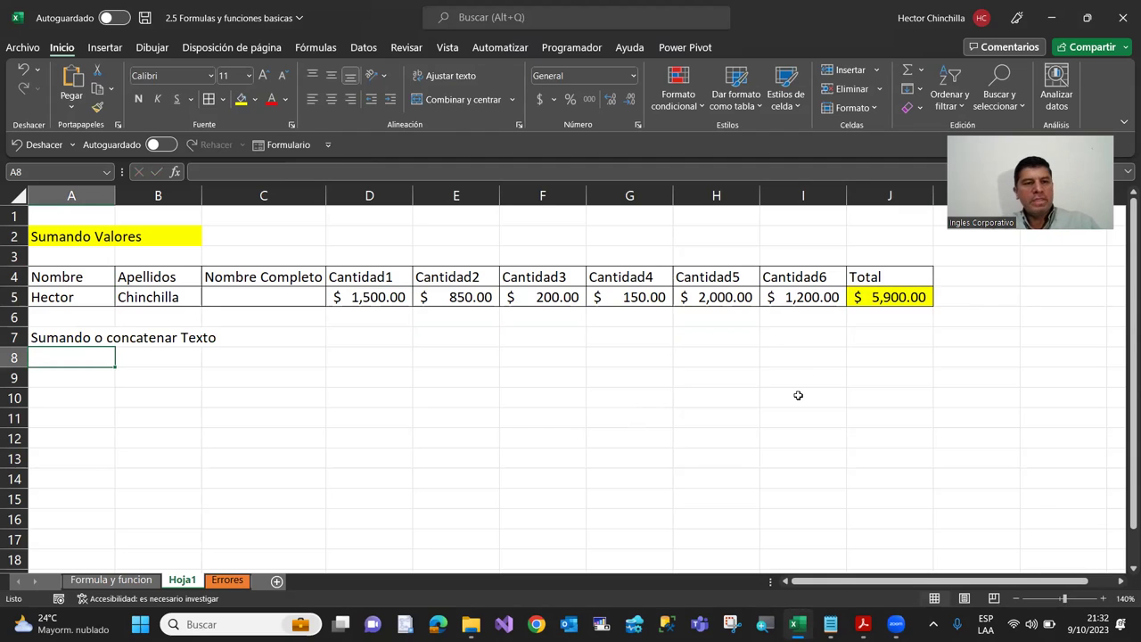
{"action": "key", "text": "Up"}
{"action": "key", "text": "Up"}
{"action": "key", "text": "Up"}
{"action": "key", "text": "Up"}
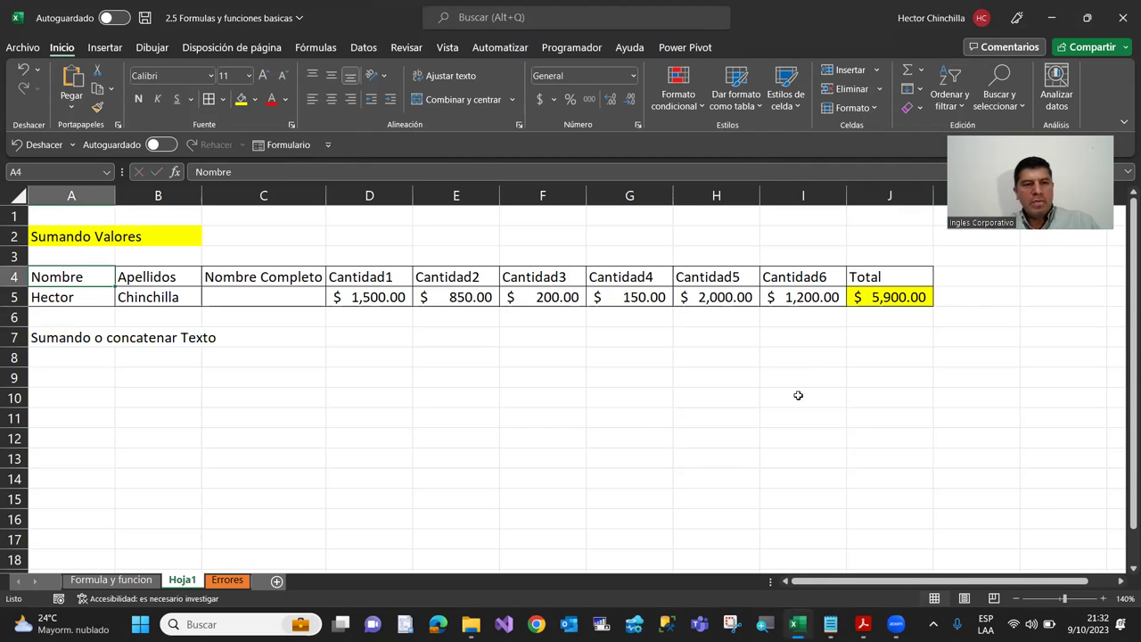
{"action": "key", "text": "shift+Down"}
{"action": "key", "text": "shift+Right"}
{"action": "key", "text": "shift+Right"}
{"action": "key", "text": "shift+Right"}
{"action": "key", "text": "shift+Right"}
{"action": "key", "text": "shift+Right"}
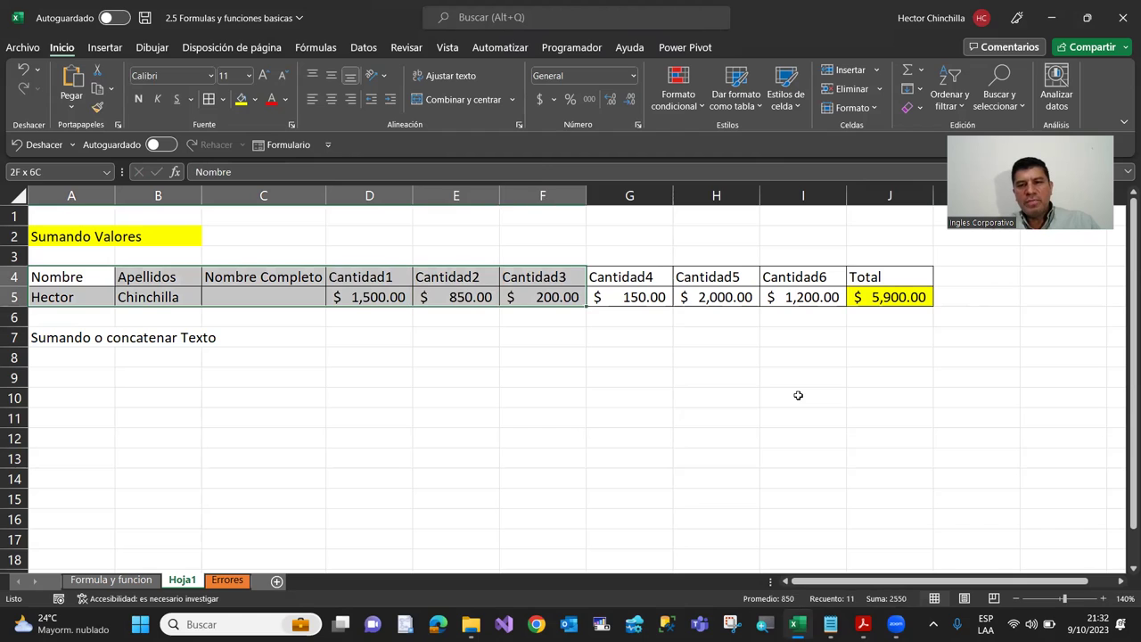
{"action": "key", "text": "shift+Right"}
{"action": "key", "text": "shift+Right"}
{"action": "key", "text": "shift+Right"}
{"action": "key", "text": "shift+Right"}
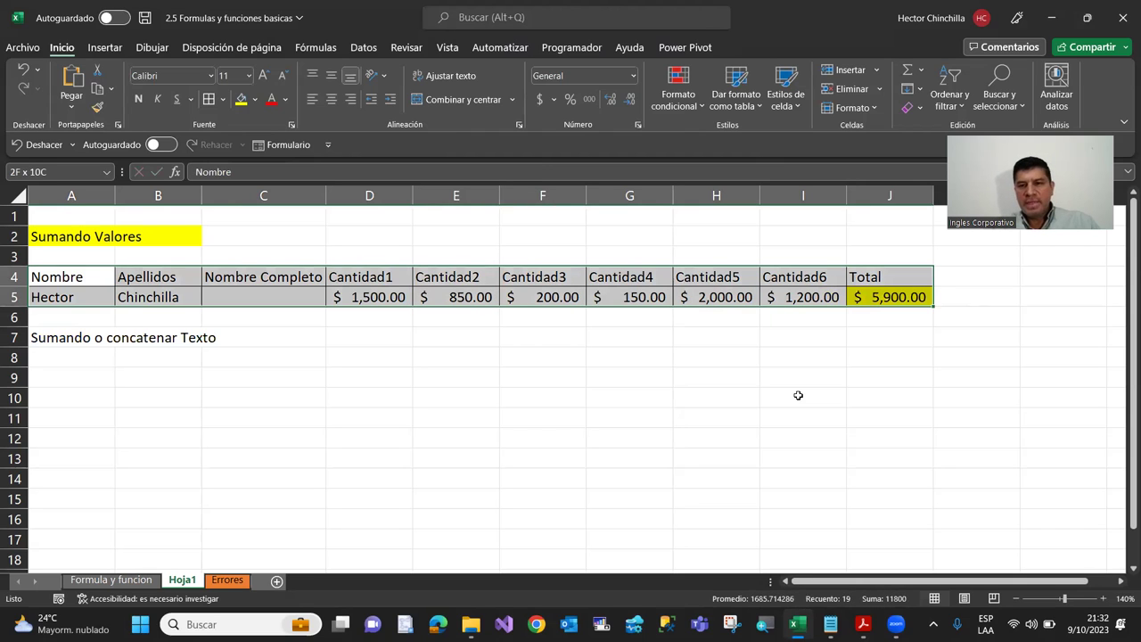
{"action": "key", "text": "ctrl+c"}
Step: Paste the copied name-and-amounts table into rows 8–9, then return to the A7 heading
{"action": "key", "text": "Down"}
{"action": "key", "text": "Down"}
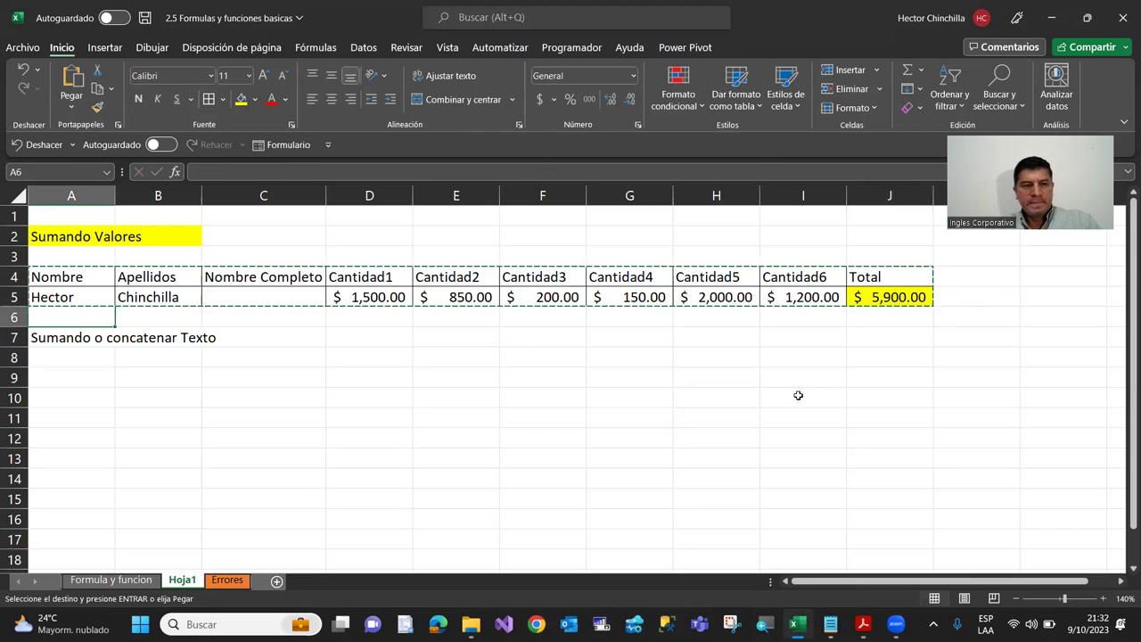
{"action": "key", "text": "Down"}
{"action": "key", "text": "Down"}
{"action": "key", "text": "ctrl+v"}
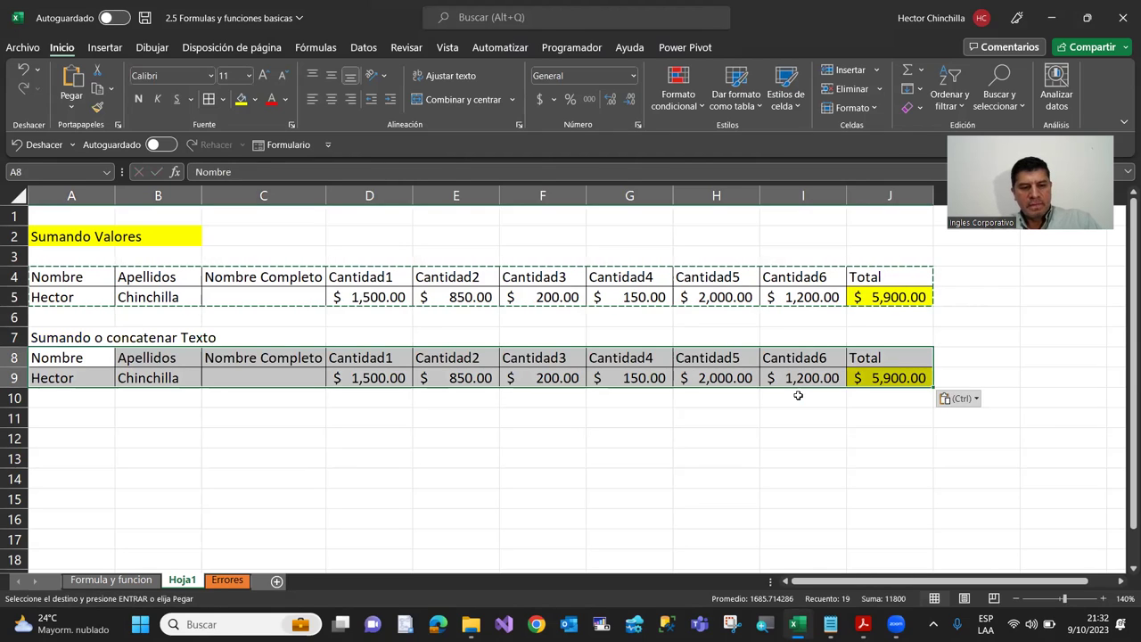
{"action": "key", "text": "Return"}
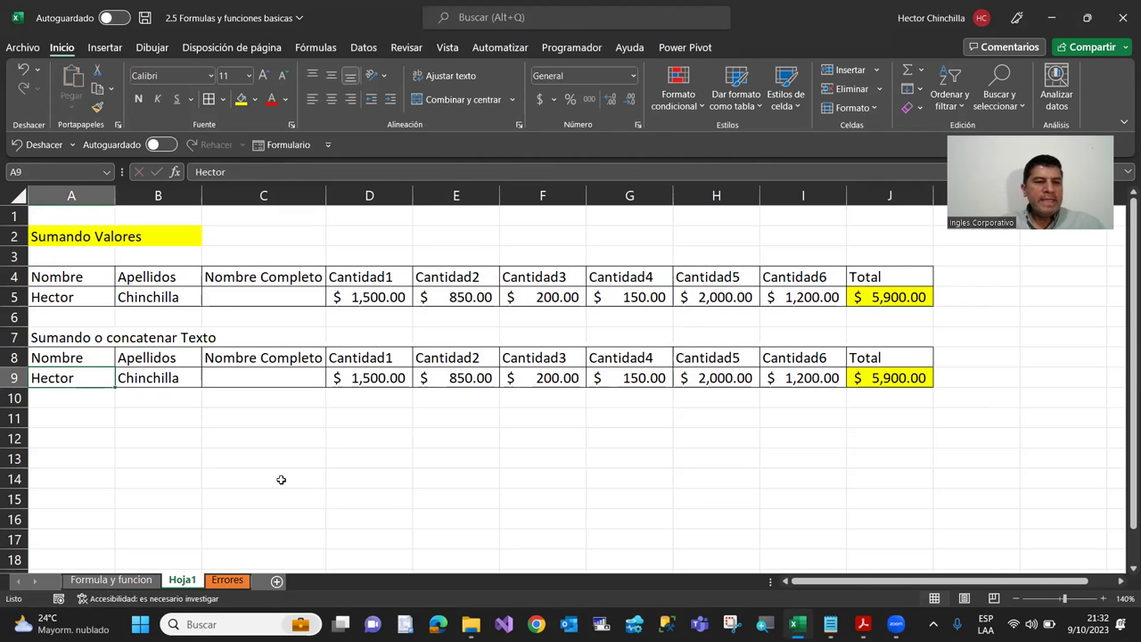
{"action": "key", "text": "Right"}
{"action": "key", "text": "Up"}
{"action": "key", "text": "Left"}
Step: Select A7:C7 and give the 'Sumando o concatenar Texto' band a green fill
{"action": "key", "text": "shift+Right"}
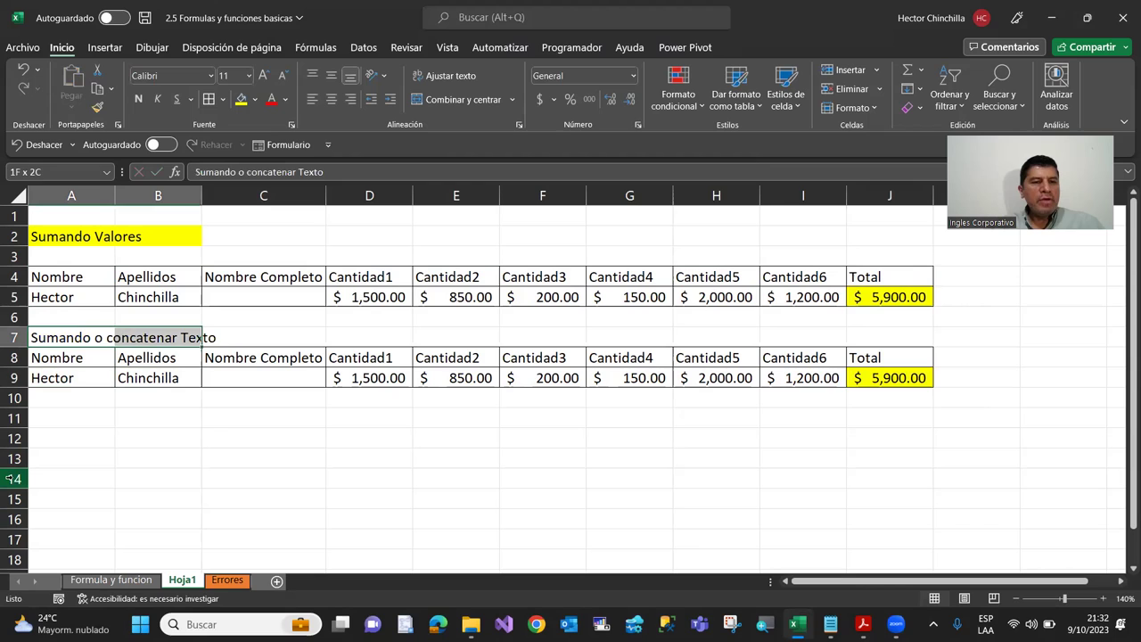
{"action": "key", "text": "shift+Right"}
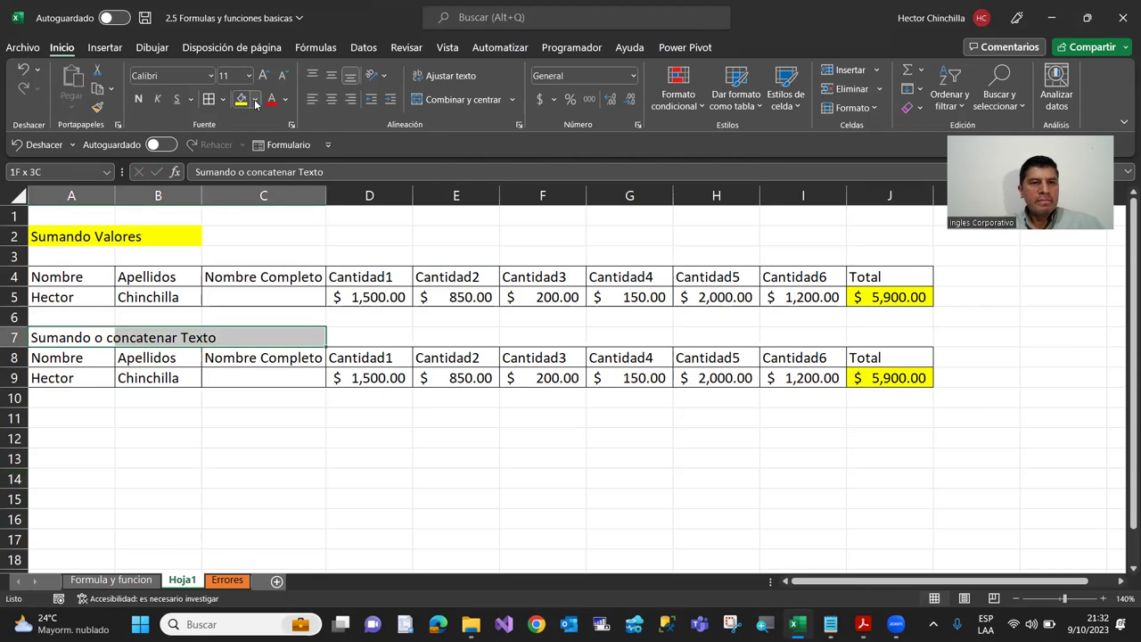
{"action": "left_click", "coordinate": [254, 101]}
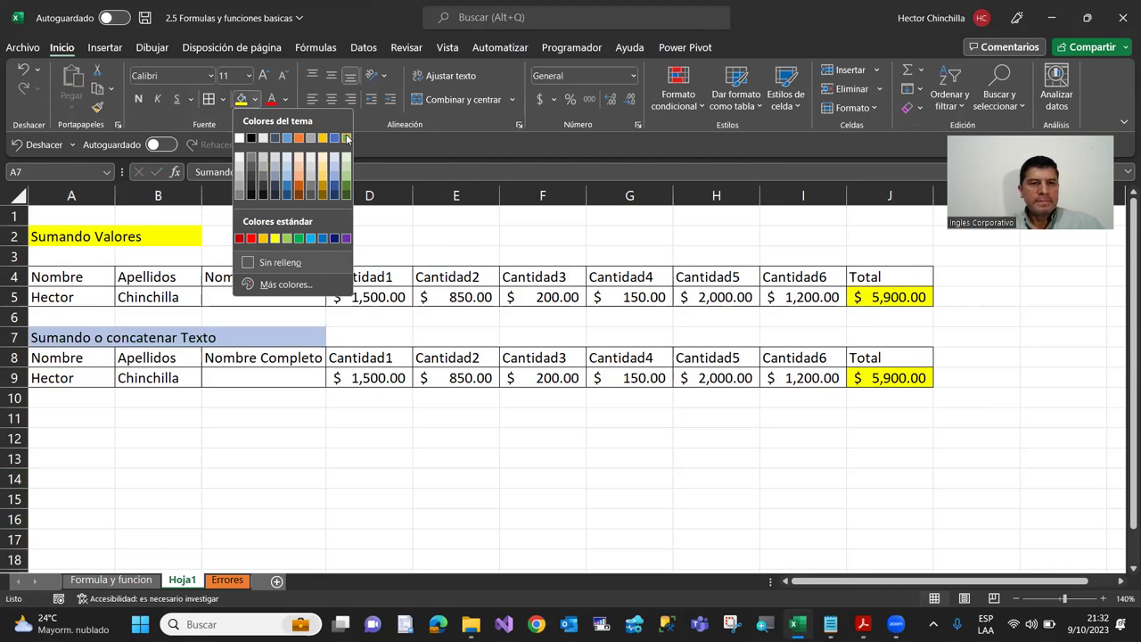
{"action": "key", "text": "Down"}
{"action": "key", "text": "Down"}
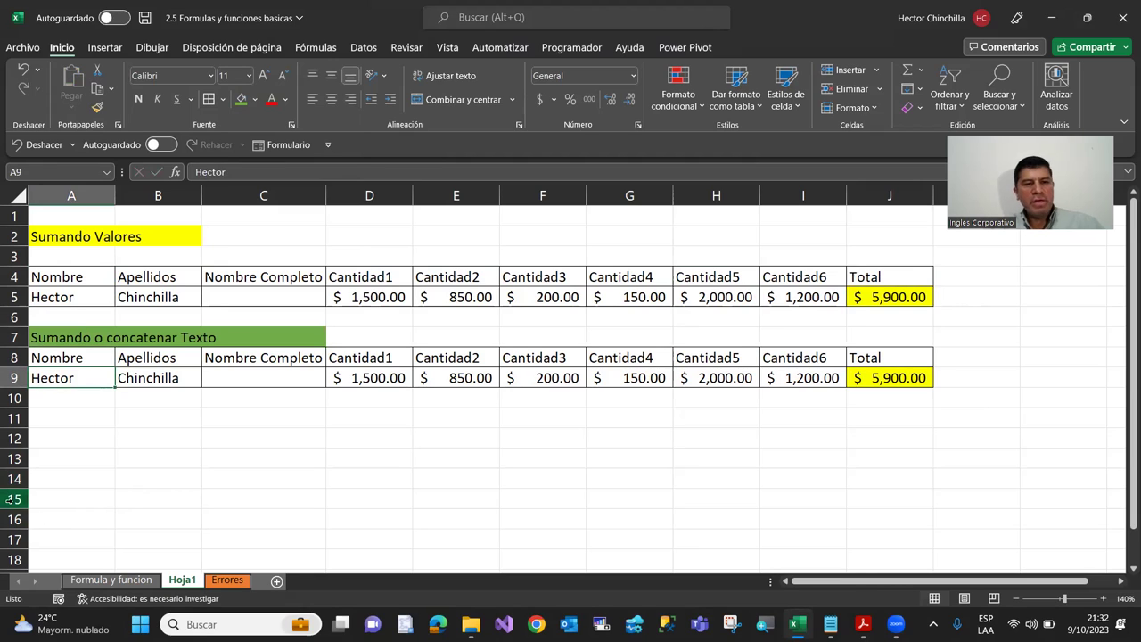
{"action": "key", "text": "Right"}
{"action": "key", "text": "Right"}
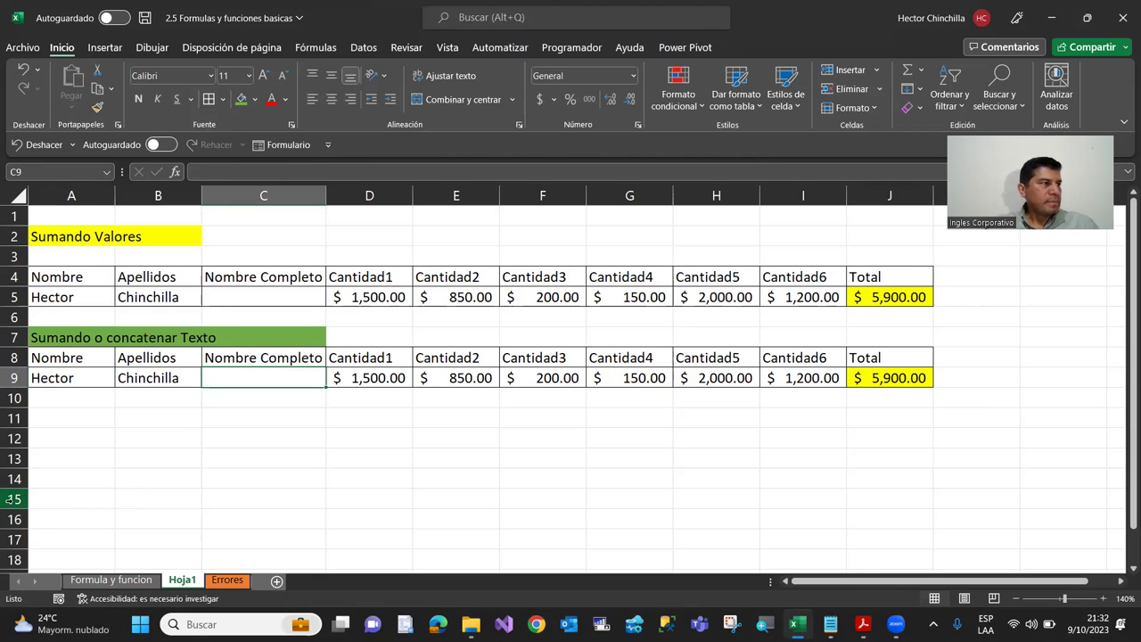
Step: Enter =A5+B5 in C5, which returns a #¡VALOR! error for the text names
{"action": "key", "text": "Up"}
{"action": "key", "text": "Up"}
{"action": "key", "text": "Up"}
{"action": "key", "text": "Up"}
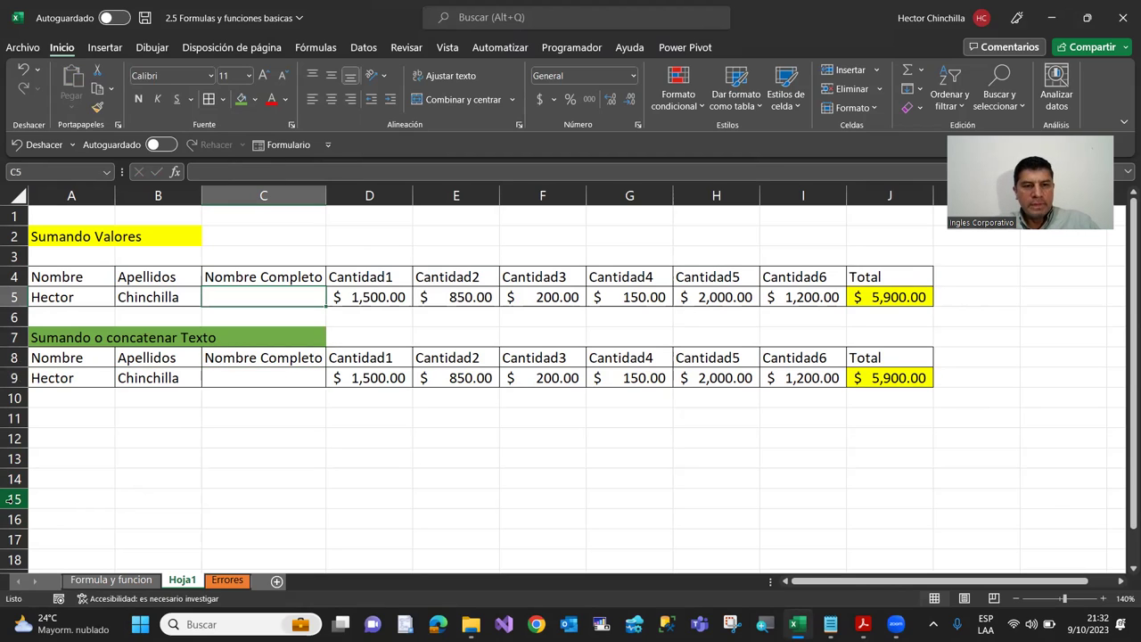
{"action": "type", "text": "="}
{"action": "key", "text": "Left"}
{"action": "key", "text": "Left"}
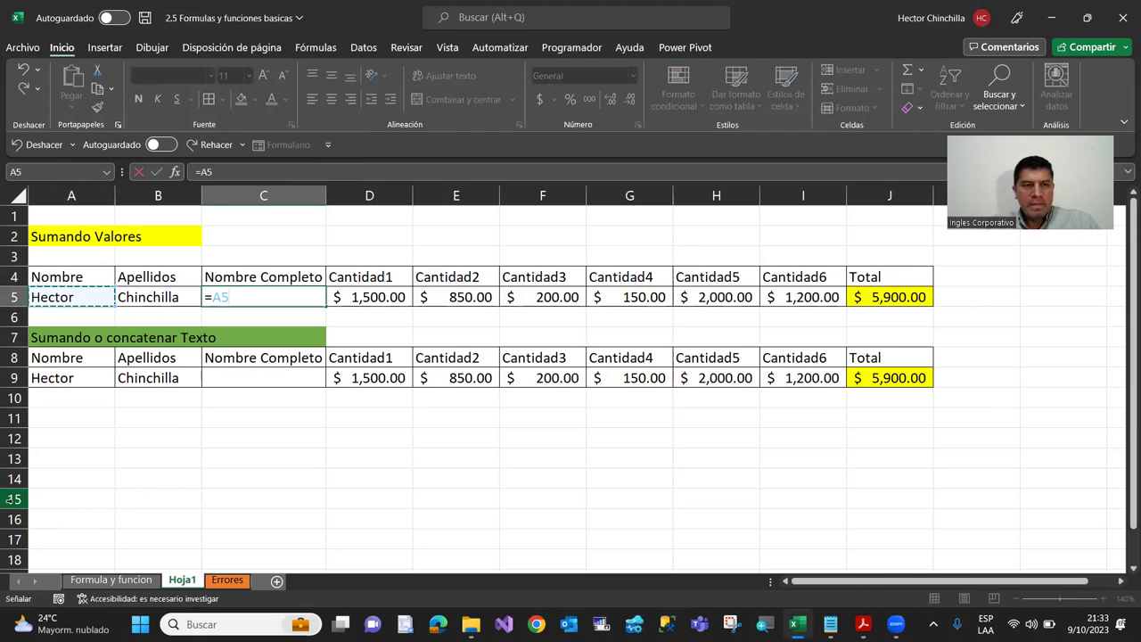
{"action": "type", "text": "+"}
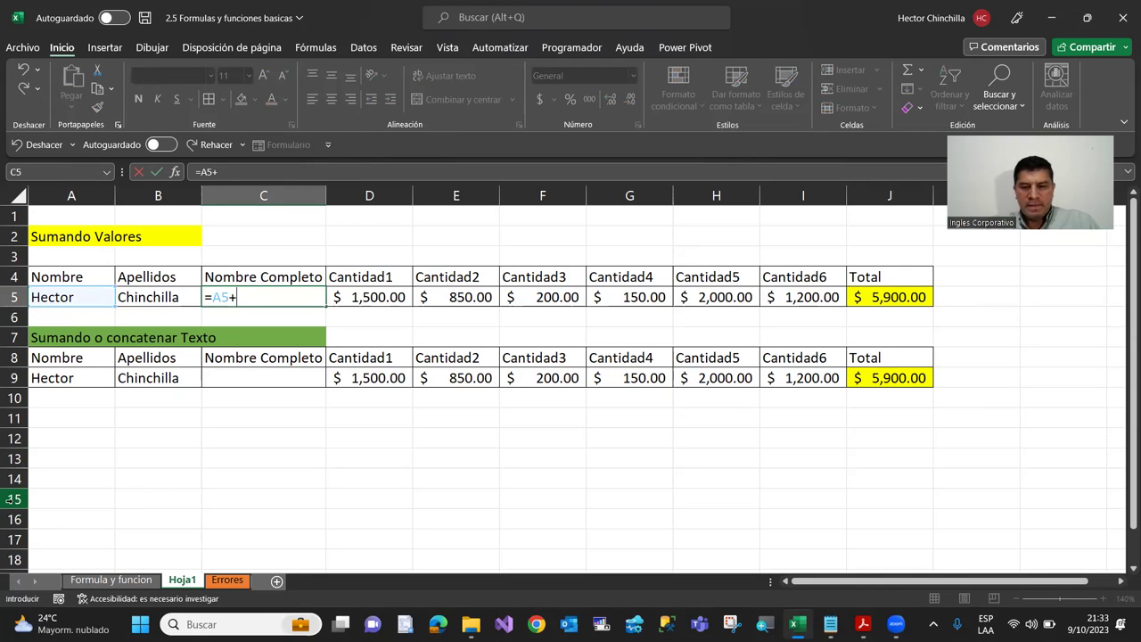
{"action": "key", "text": "Left"}
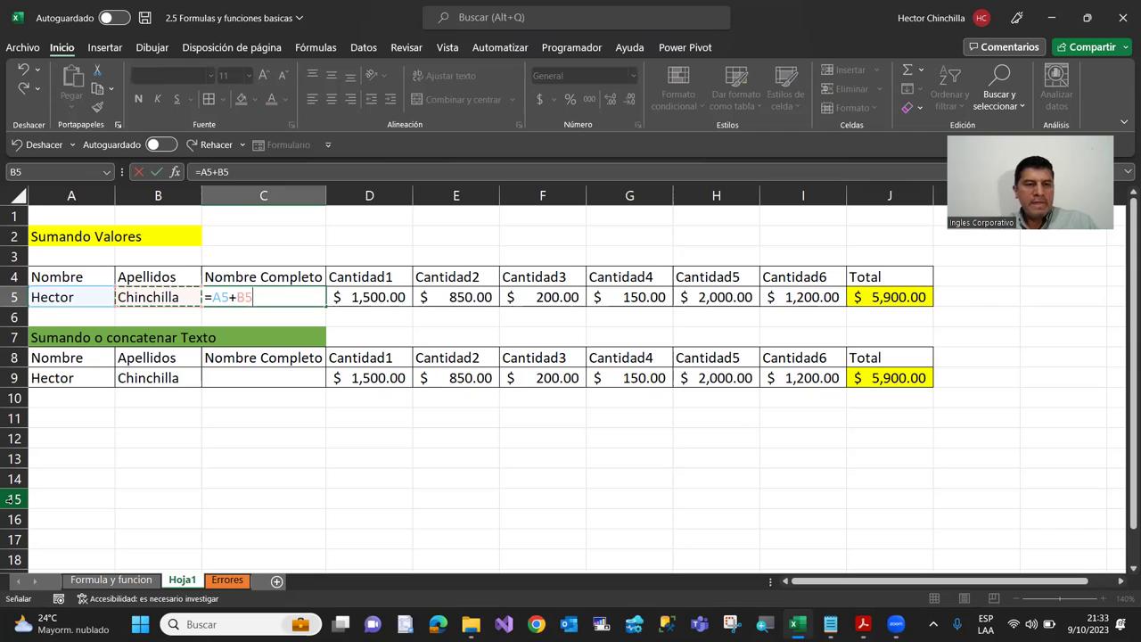
{"action": "key", "text": "Return"}
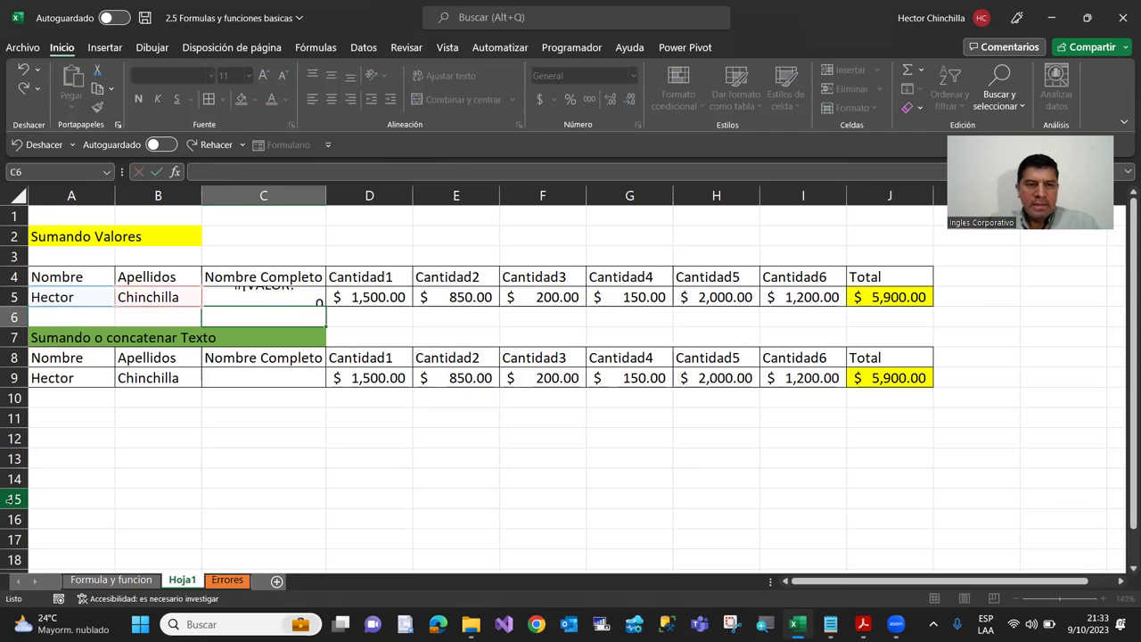
{"action": "key", "text": "Up"}
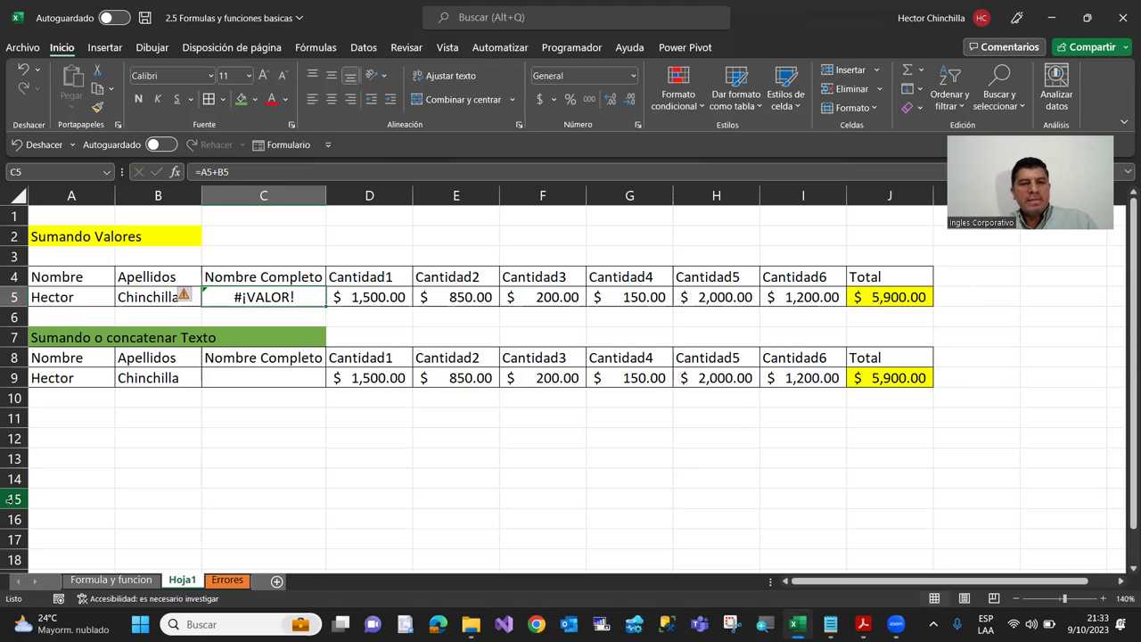
{"action": "key", "text": "Down"}
{"action": "key", "text": "Down"}
{"action": "key", "text": "Down"}
{"action": "key", "text": "Down"}
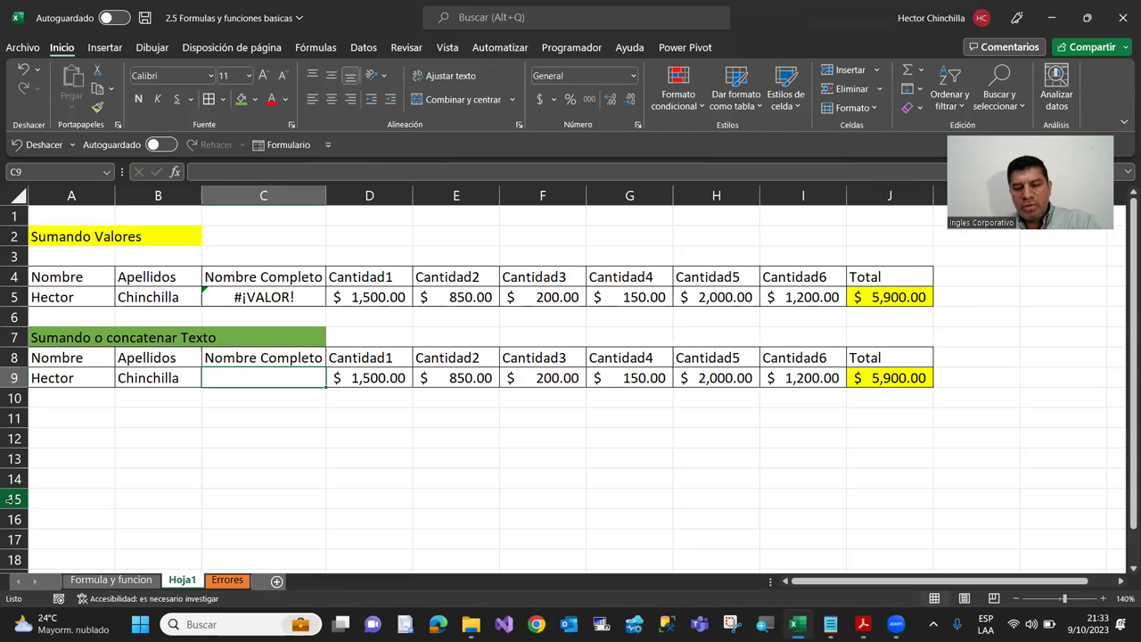
Step: Join the first name and surname in C9 with the formula =A9&B9
{"action": "type", "text": "="}
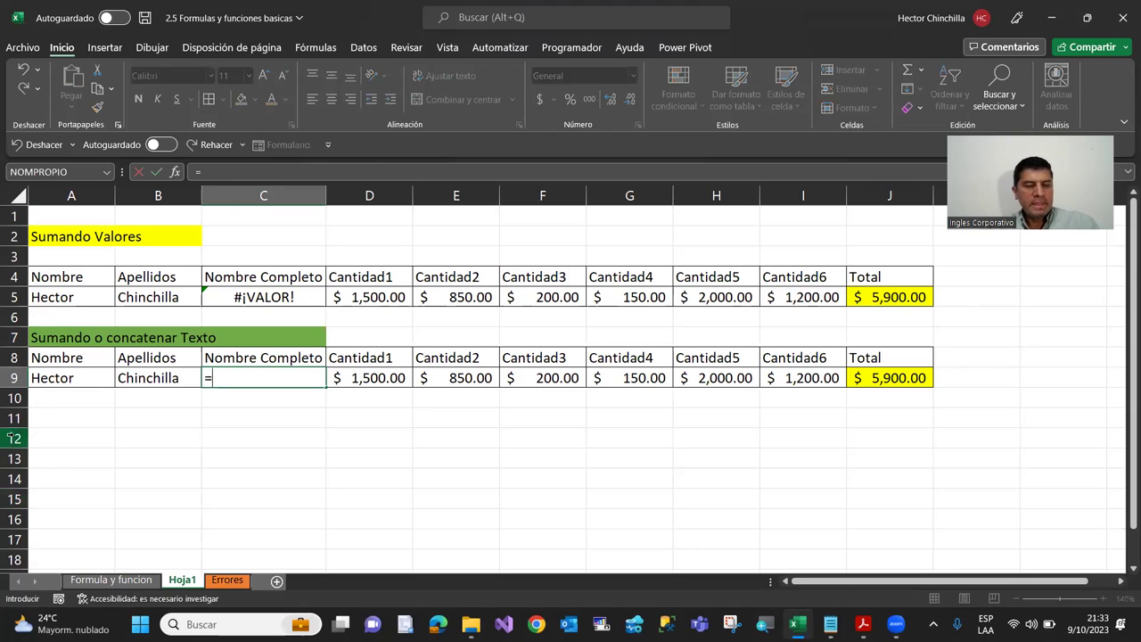
{"action": "left_click", "coordinate": [76, 379]}
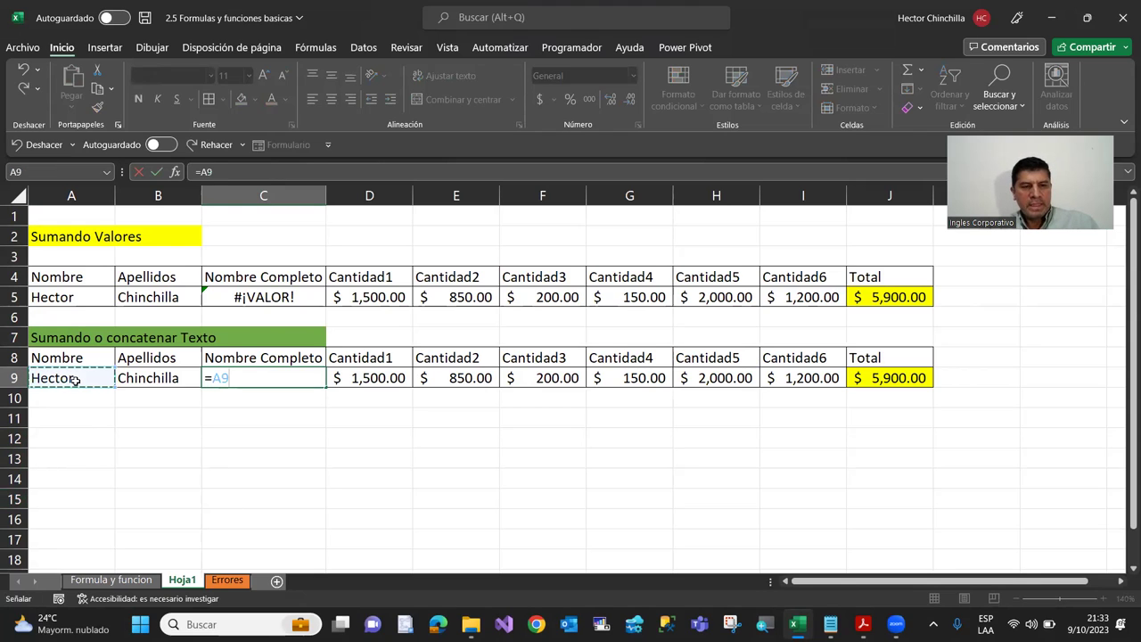
{"action": "type", "text": "&"}
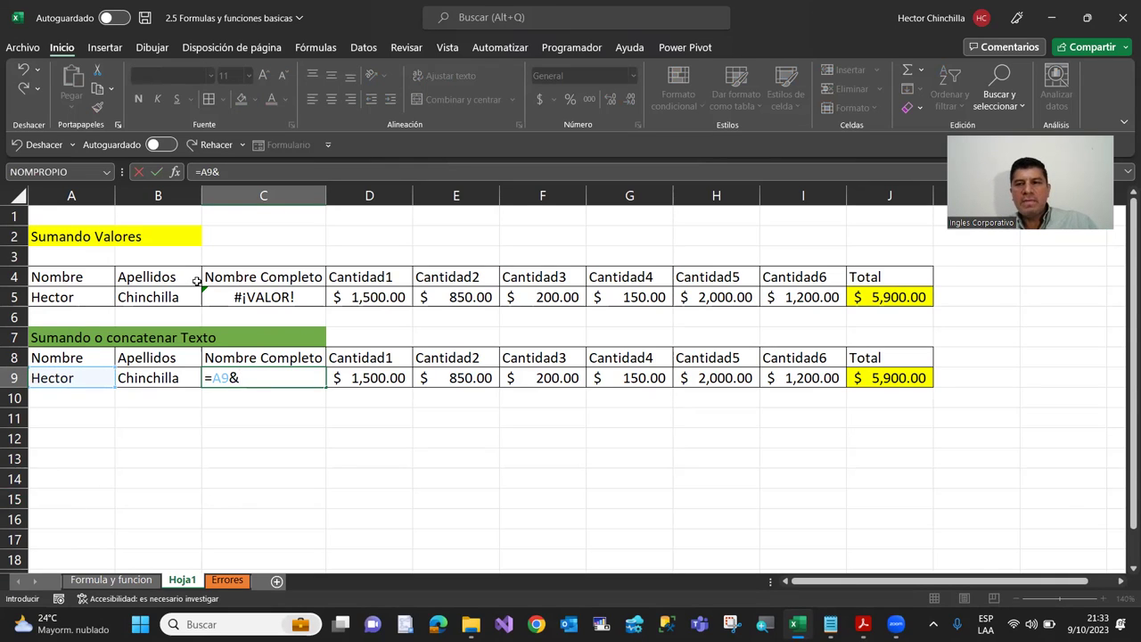
{"action": "left_click", "coordinate": [158, 379]}
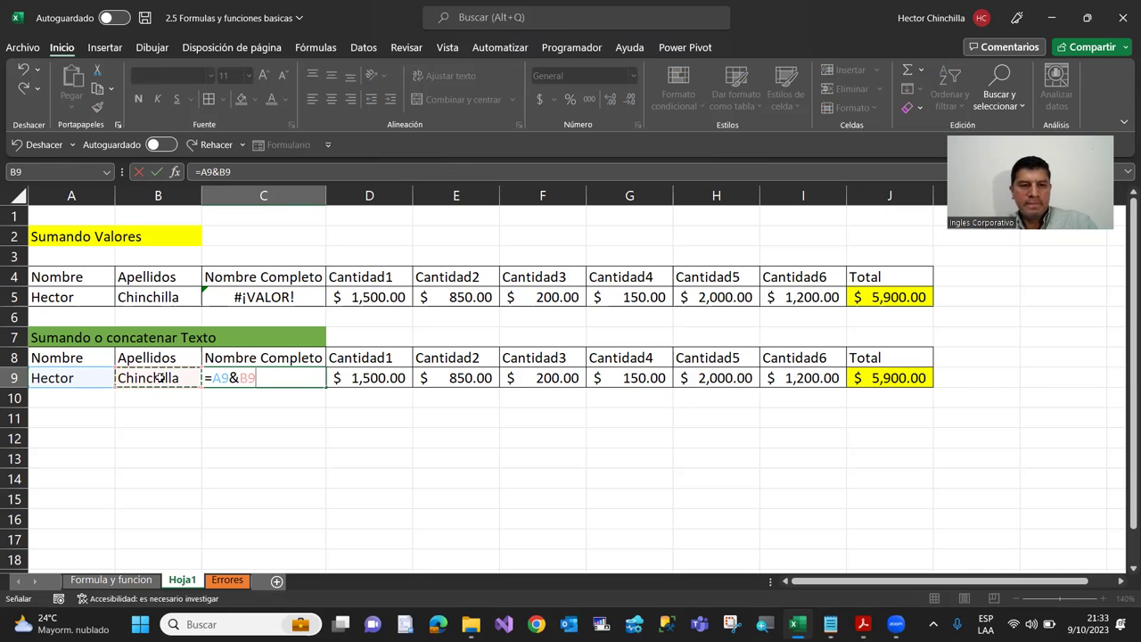
{"action": "key", "text": "Return"}
{"action": "key", "text": "Up"}
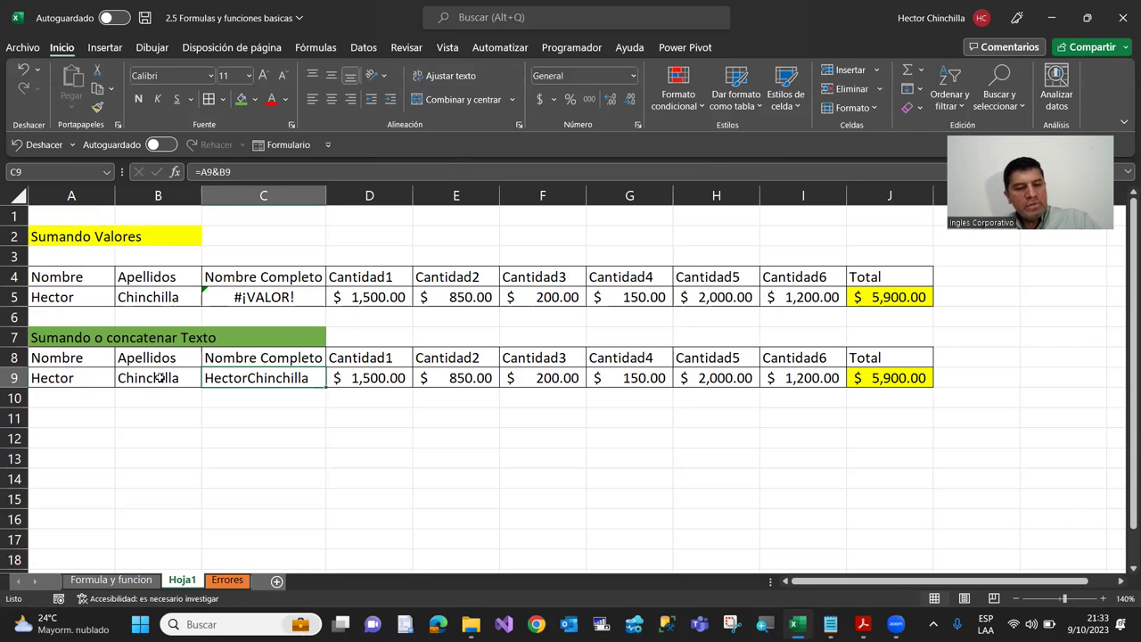
Step: Edit C9 to =A9&" "&B9 so a space separates the two names
{"action": "key", "text": "F2"}
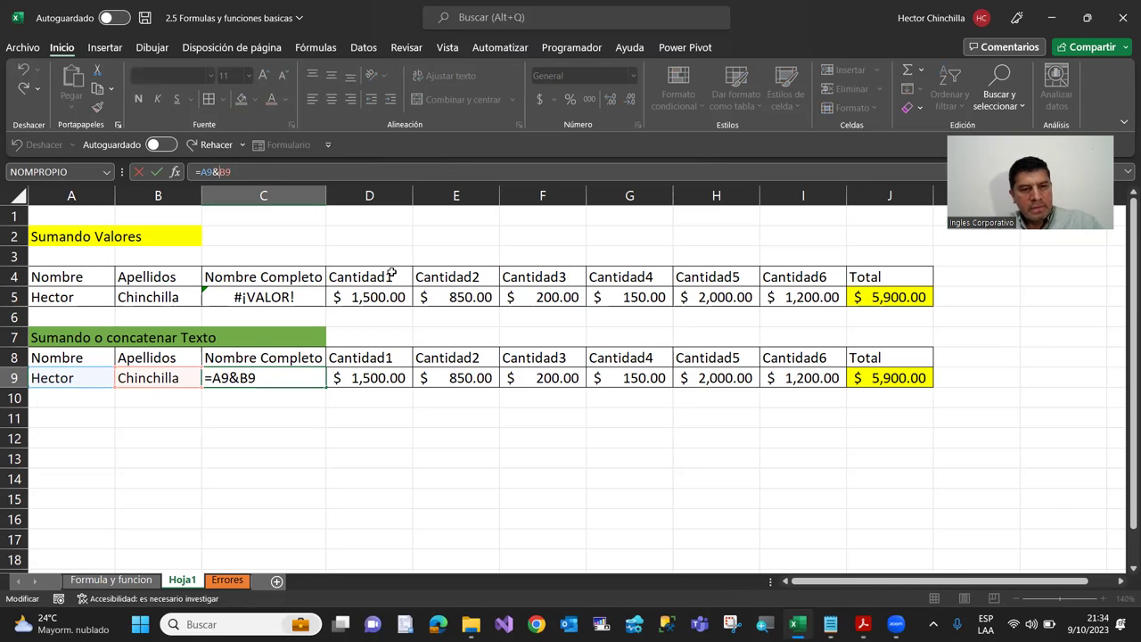
{"action": "left_click", "coordinate": [239, 377]}
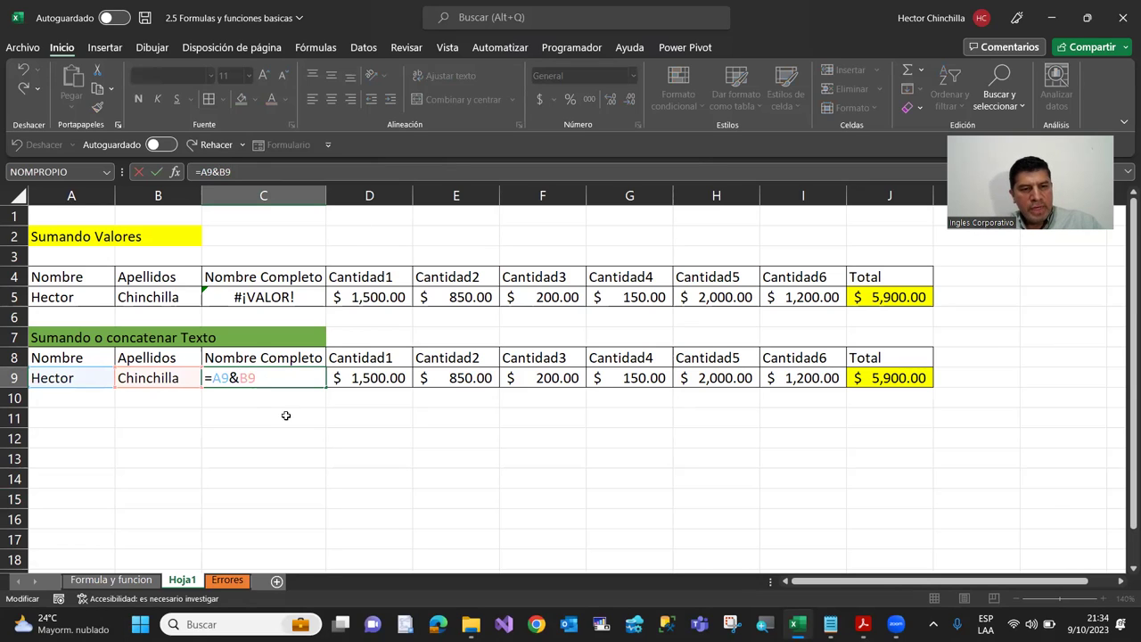
{"action": "type", "text": "\""}
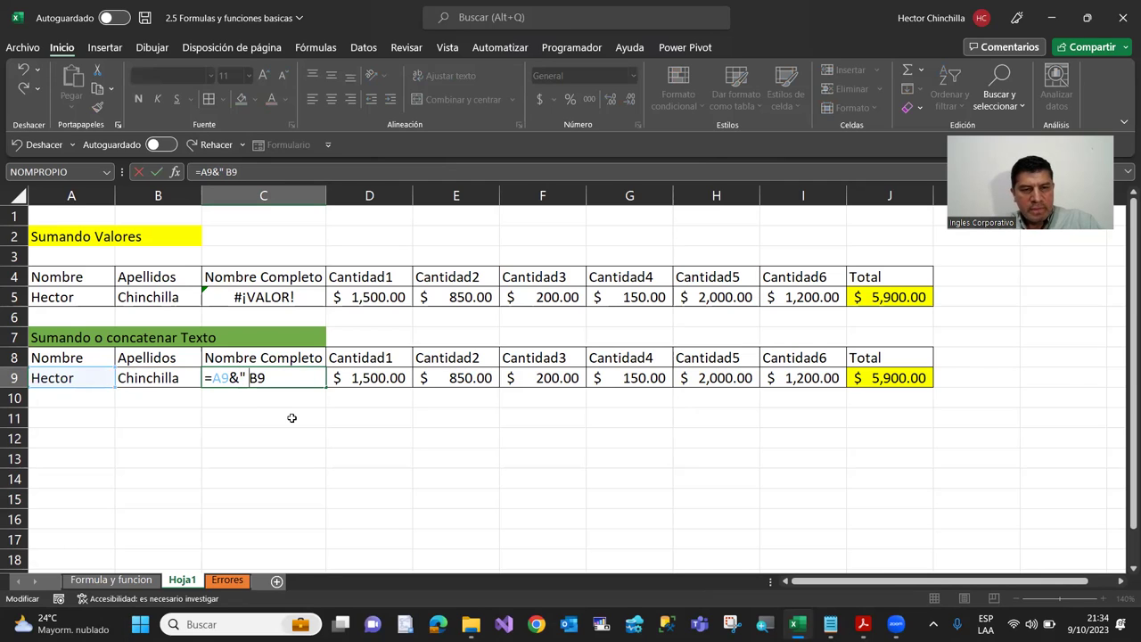
{"action": "type", "text": " \""}
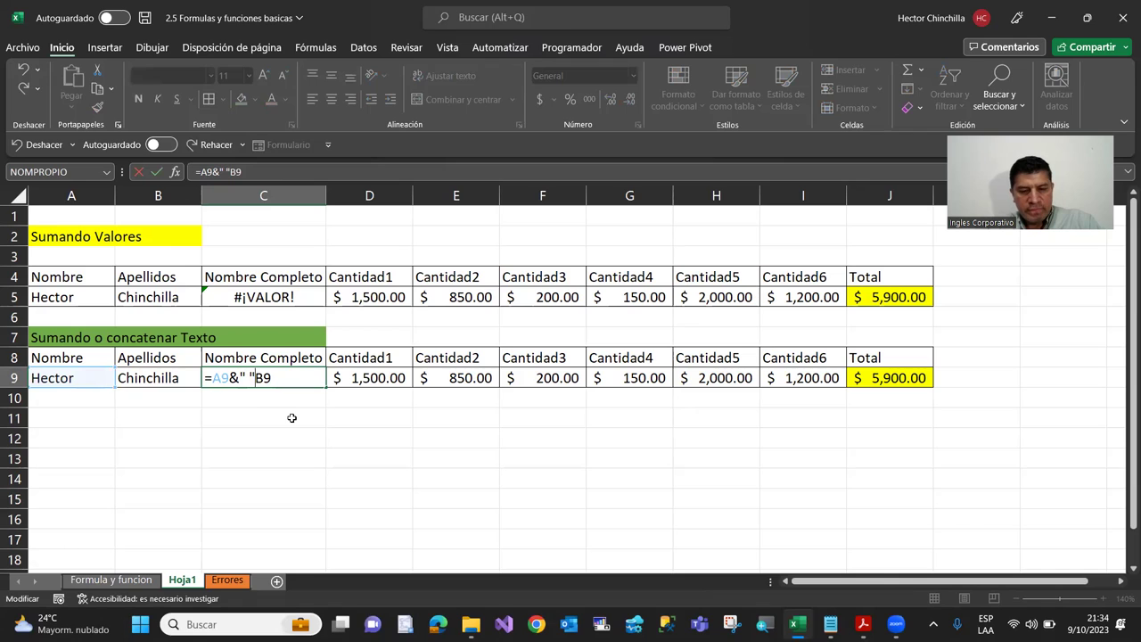
{"action": "type", "text": "&"}
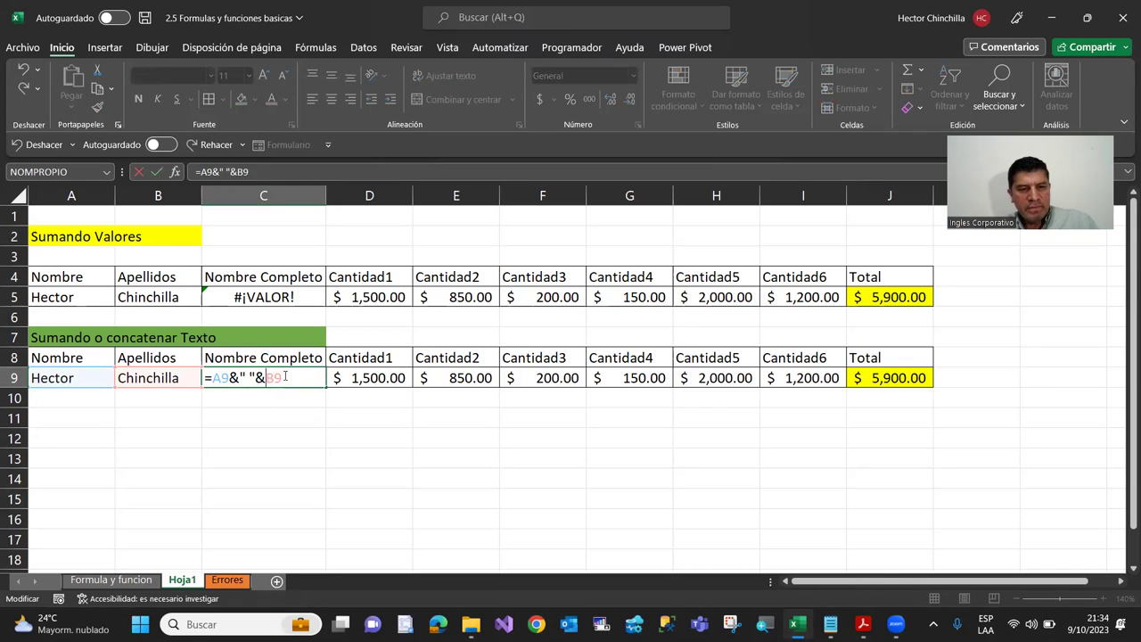
{"action": "key", "text": "Return"}
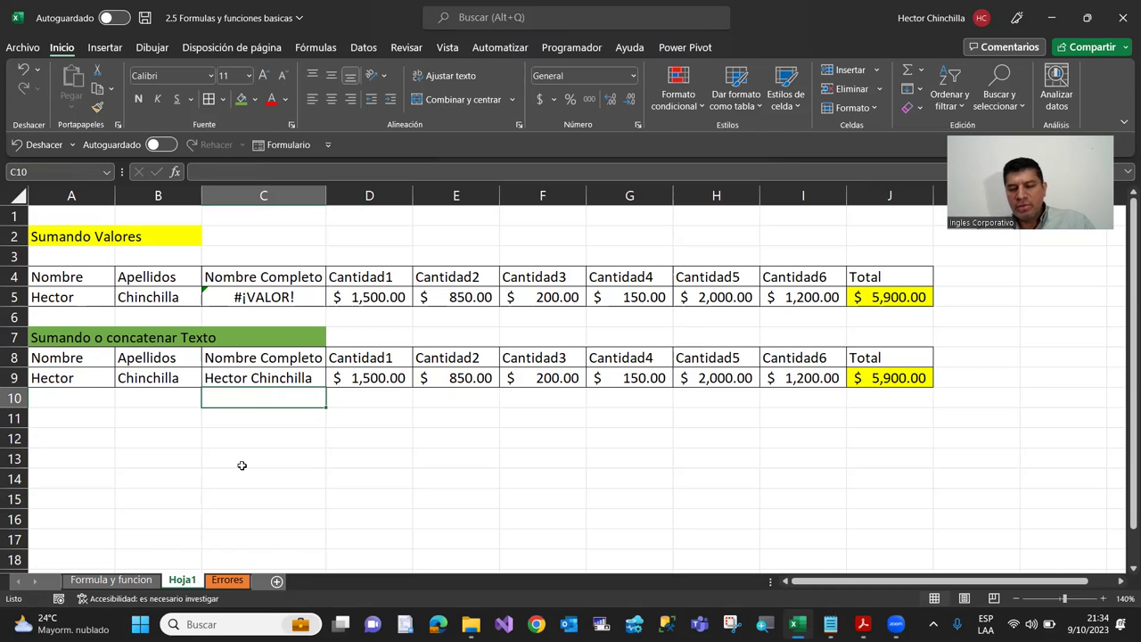
Step: Append /6 to J9's total formula, making it =D9+E9+F9+G9+H9+I9/6
{"action": "key", "text": "Up"}
{"action": "key", "text": "Up"}
{"action": "key", "text": "Down"}
{"action": "key", "text": "Up"}
{"action": "key", "text": "Down"}
{"action": "key", "text": "Right"}
{"action": "key", "text": "Right"}
{"action": "key", "text": "Right"}
{"action": "key", "text": "Right"}
{"action": "key", "text": "Right"}
{"action": "key", "text": "Right"}
{"action": "key", "text": "Right"}
{"action": "key", "text": "Right"}
{"action": "key", "text": "Left"}
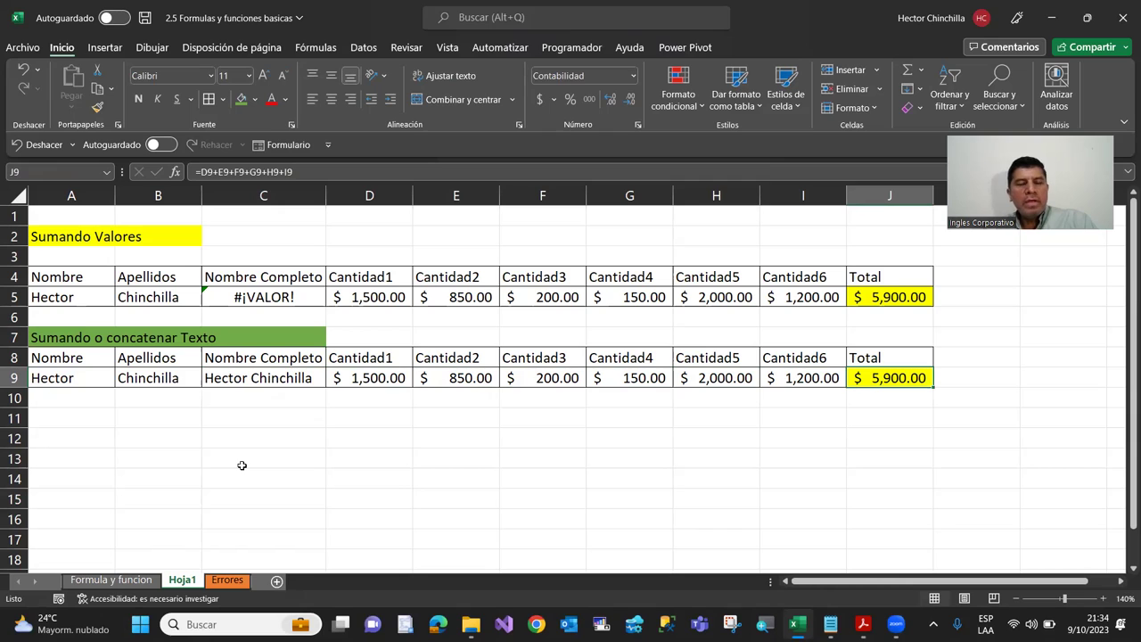
{"action": "key", "text": "F2"}
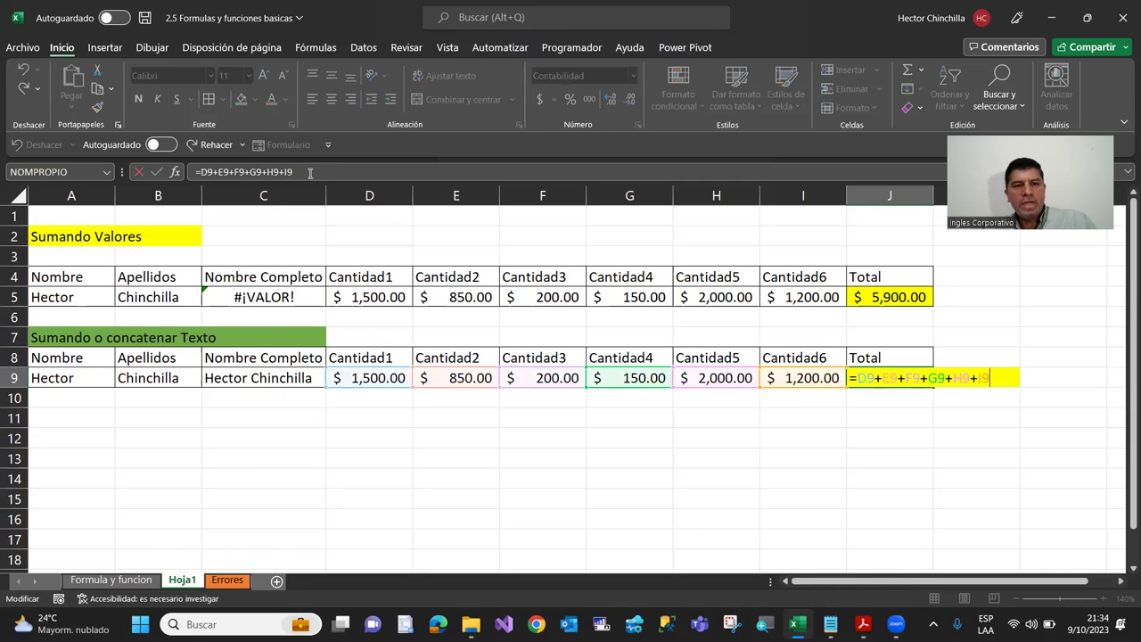
{"action": "left_click", "coordinate": [257, 169]}
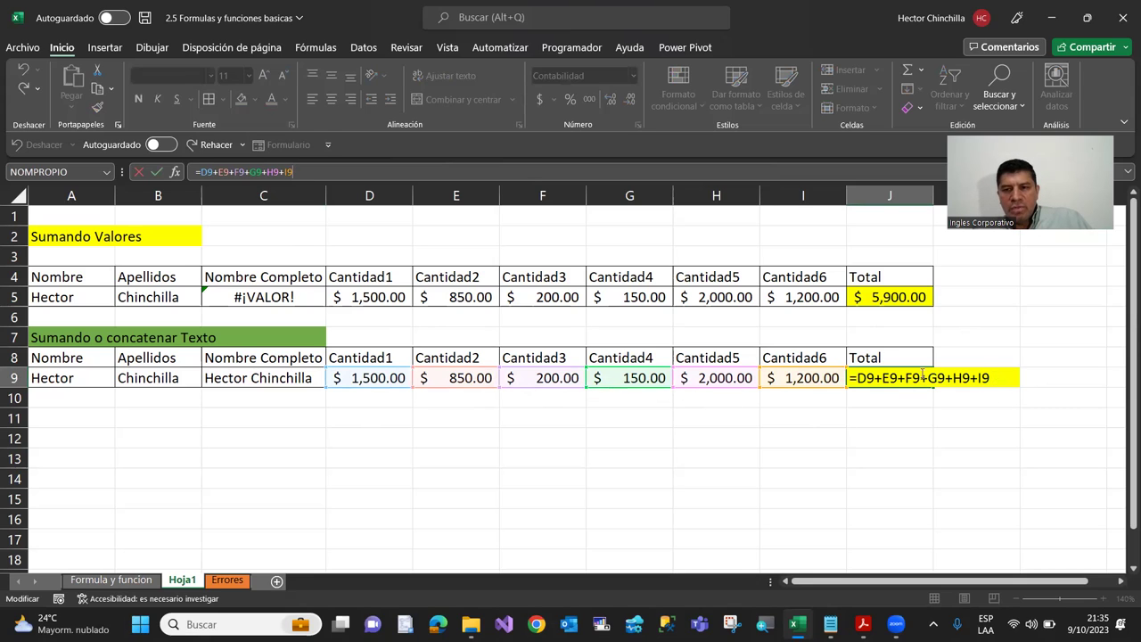
{"action": "left_click", "coordinate": [1004, 378]}
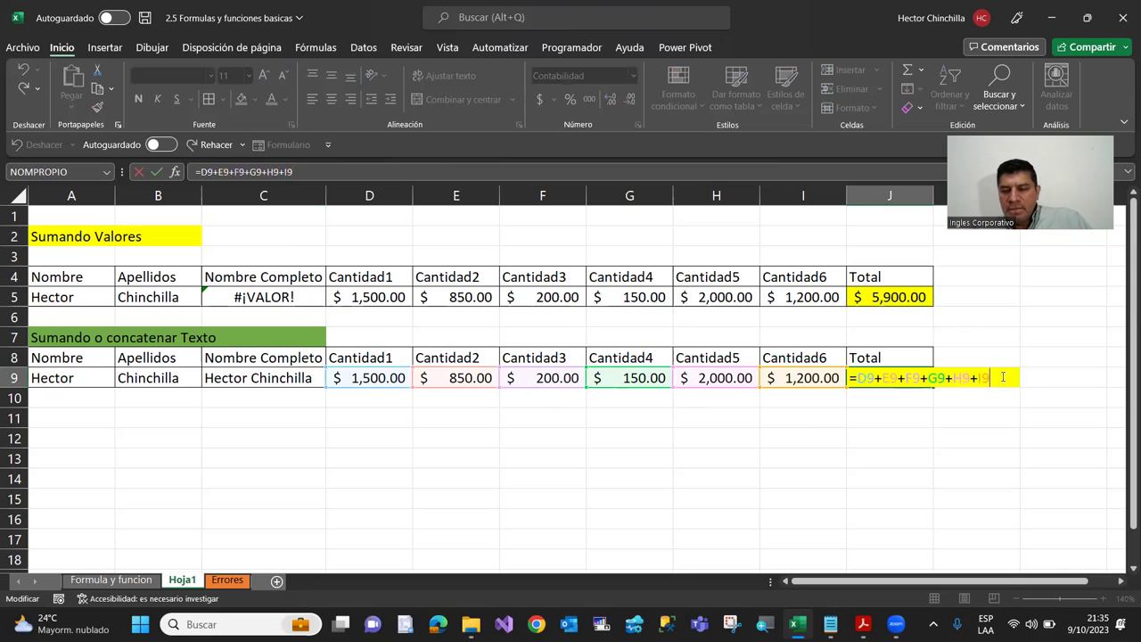
{"action": "type", "text": "/6"}
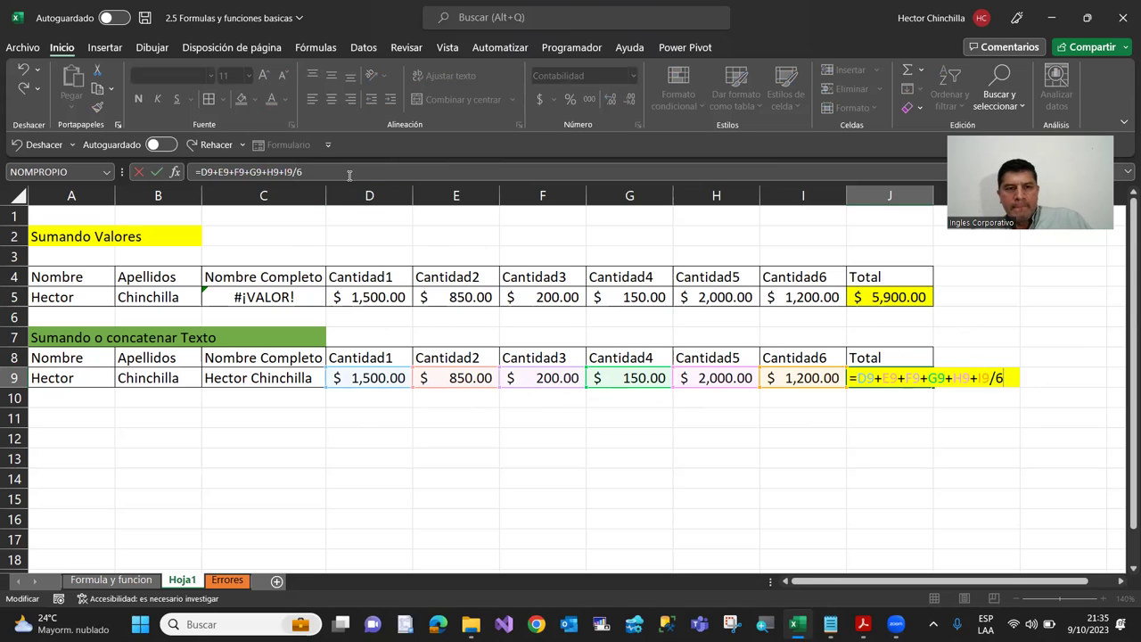
{"action": "left_click", "coordinate": [348, 173]}
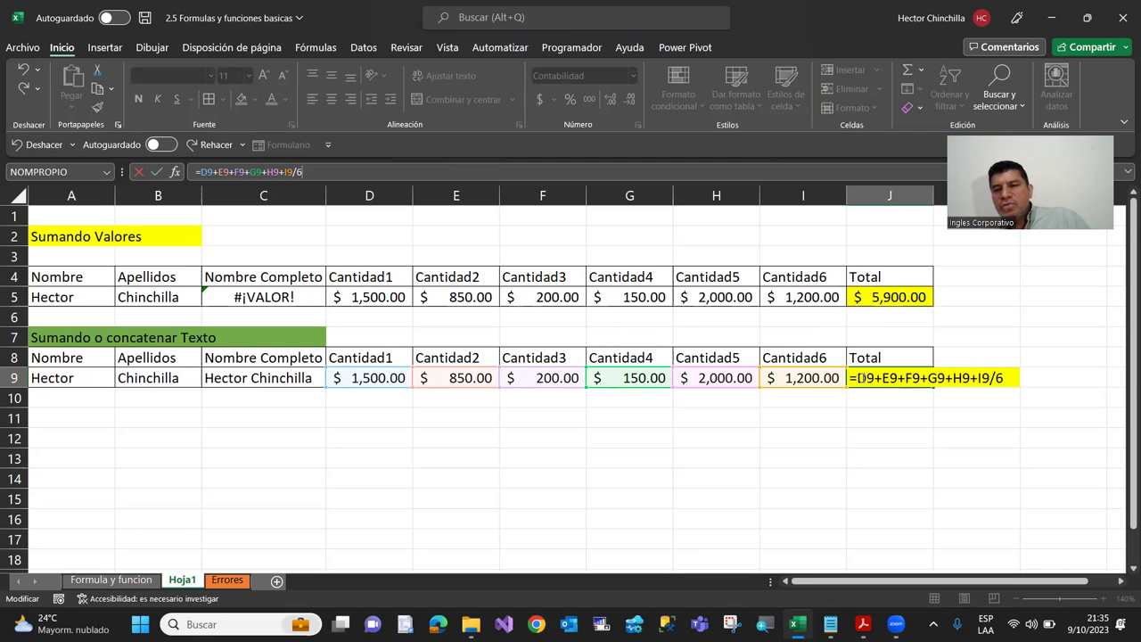
Step: Commit J9 ($4,900.00) and compare it with the $983.33 status-bar average of D9:I9
{"action": "left_click", "coordinate": [1014, 375]}
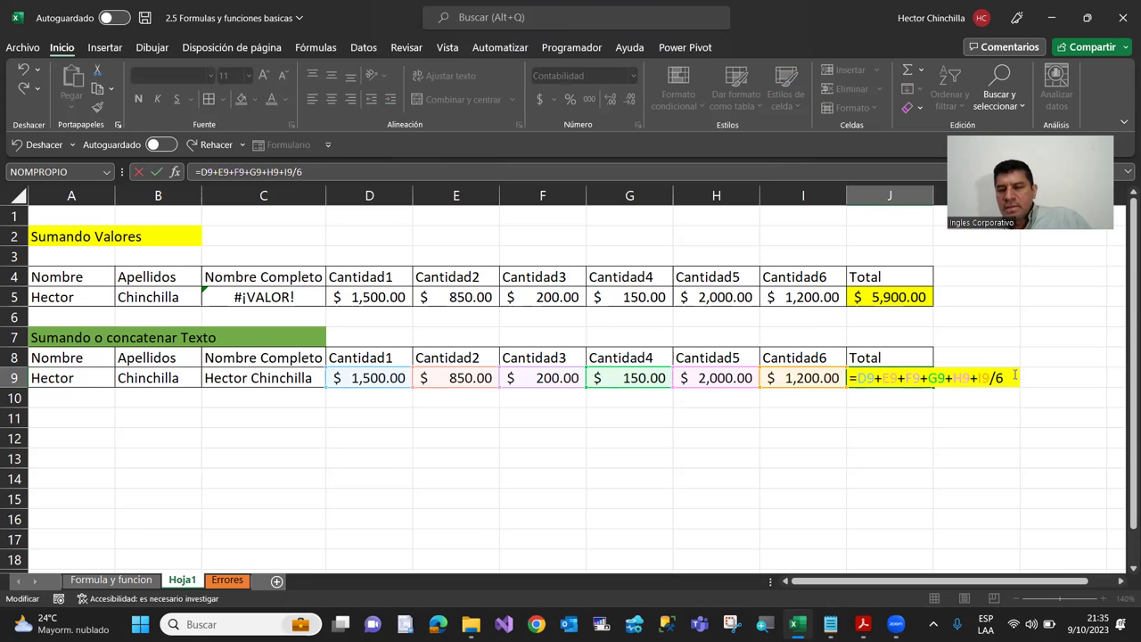
{"action": "key", "text": "Return"}
{"action": "key", "text": "Up"}
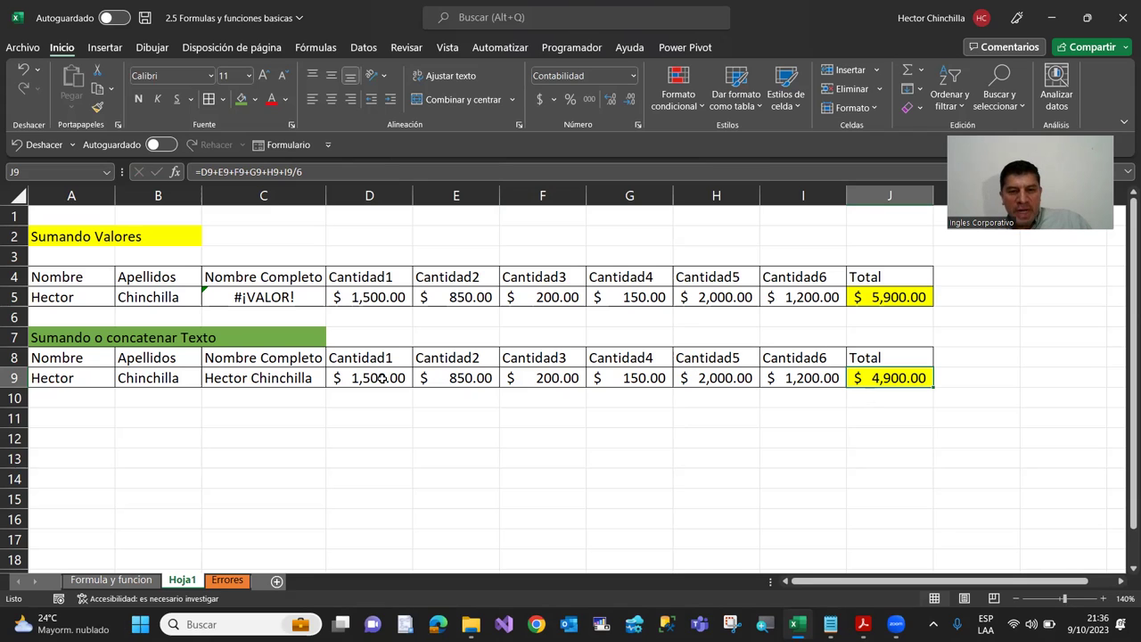
{"action": "left_click_drag", "start_coordinate": [381, 378], "coordinate": [577, 378]}
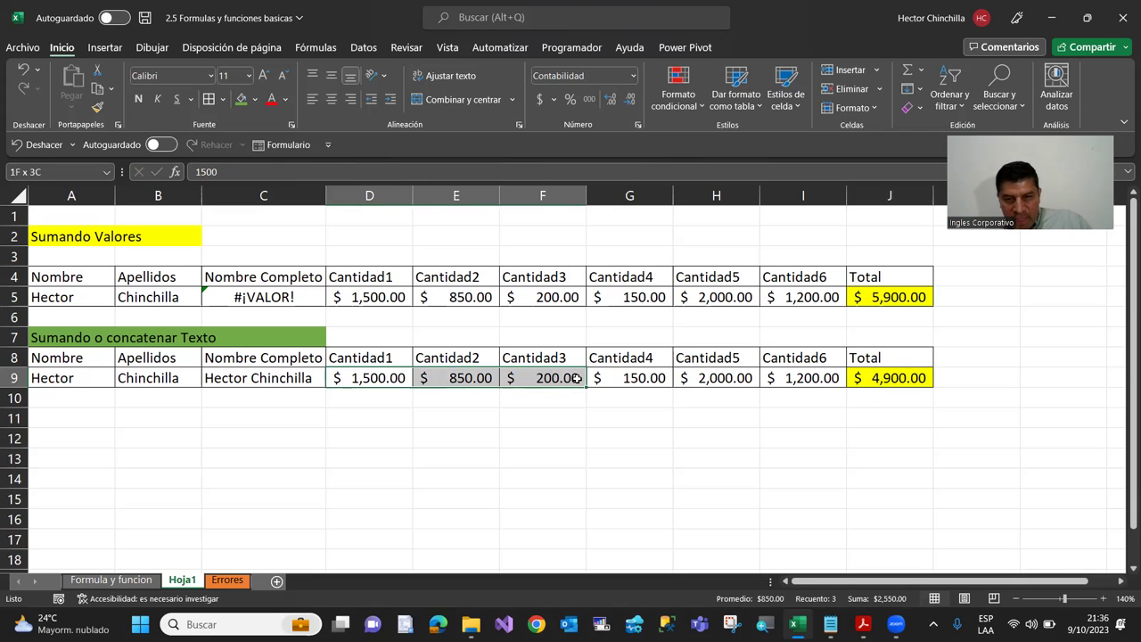
{"action": "left_click_drag", "start_coordinate": [576, 378], "coordinate": [773, 372]}
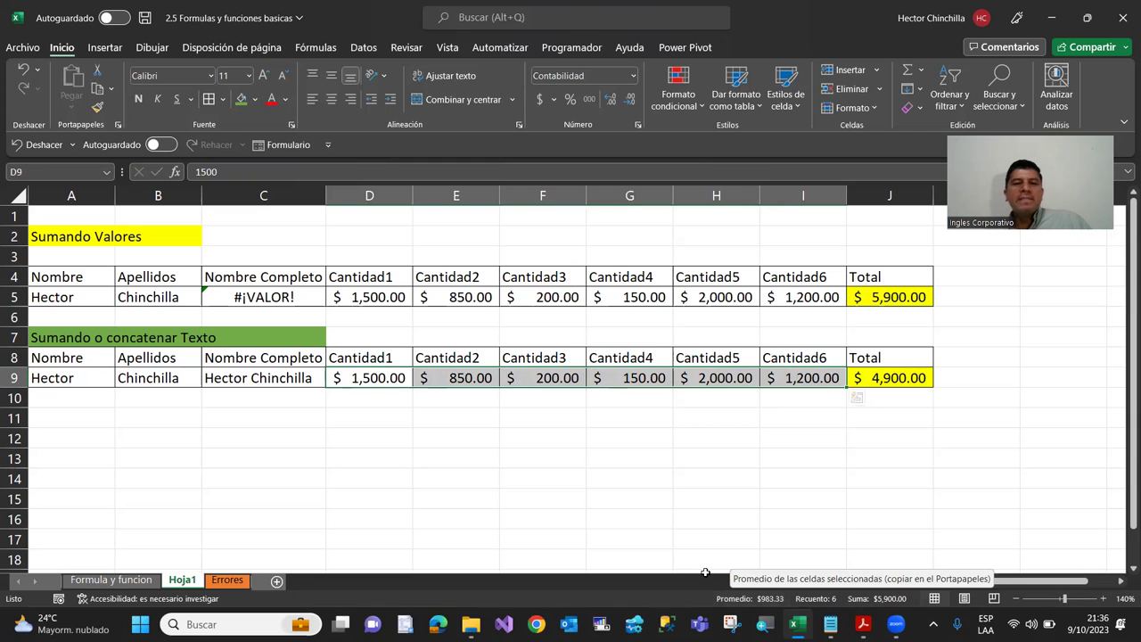
{"action": "left_click", "coordinate": [894, 380]}
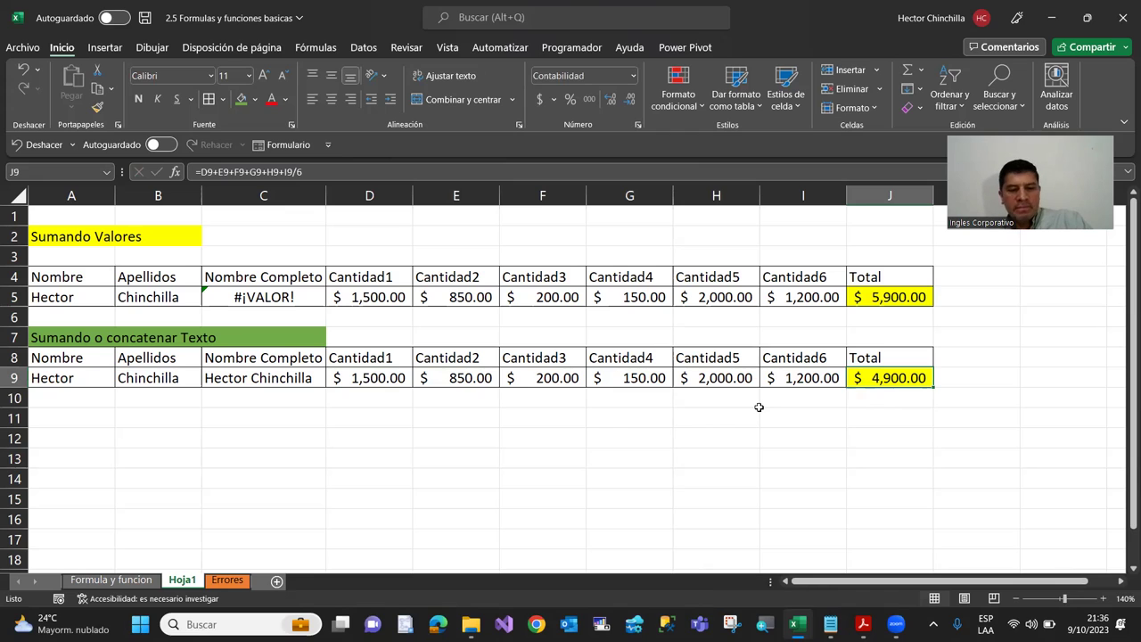
{"action": "key", "text": "F2"}
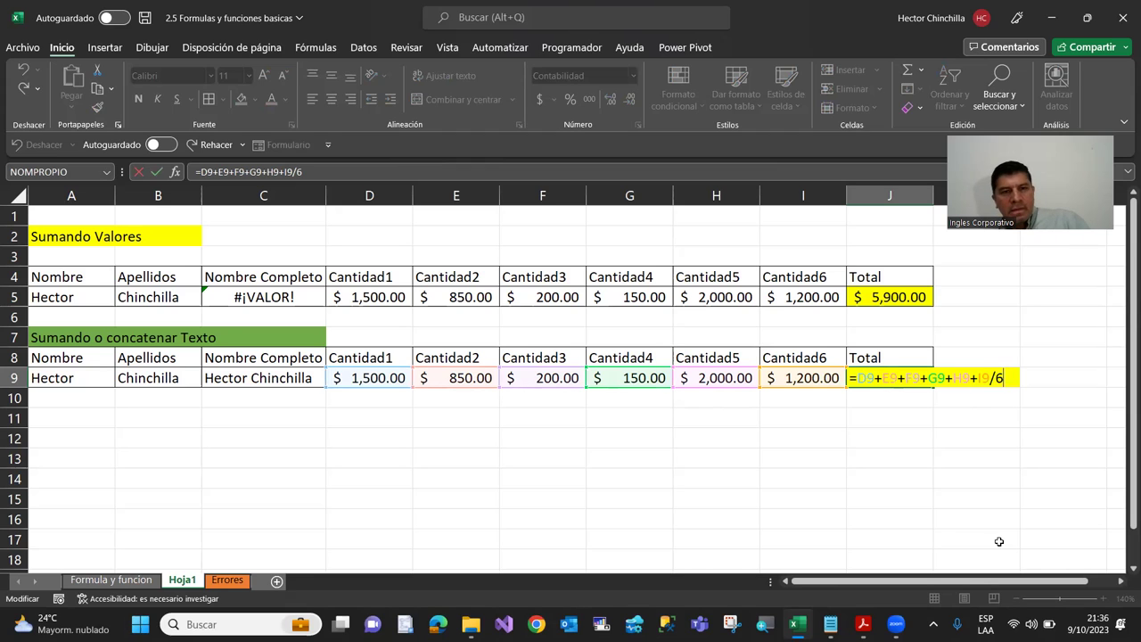
{"action": "left_click", "coordinate": [356, 171]}
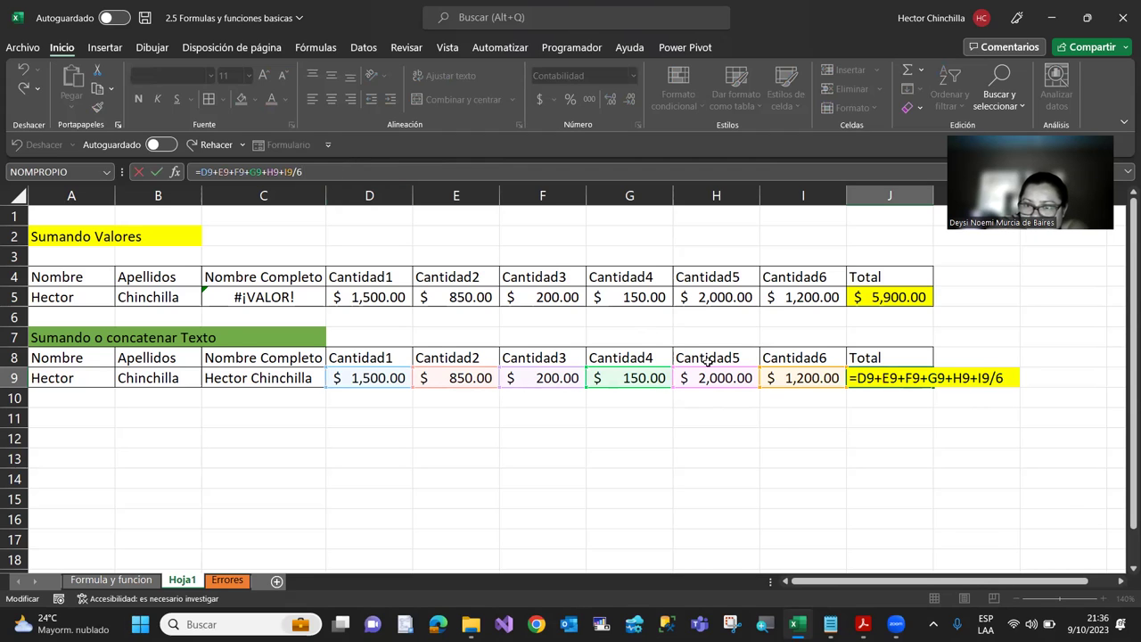
Step: Add parentheses so J9 reads =(D9+E9+F9+G9+H9+I9)/6
{"action": "left_click", "coordinate": [859, 378]}
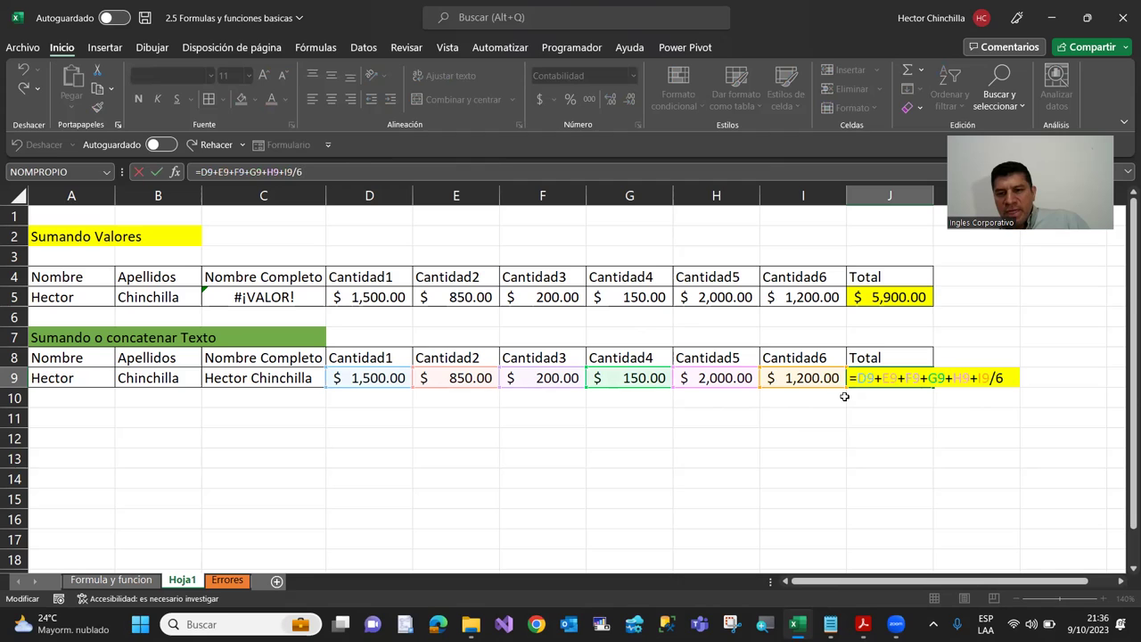
{"action": "type", "text": "("}
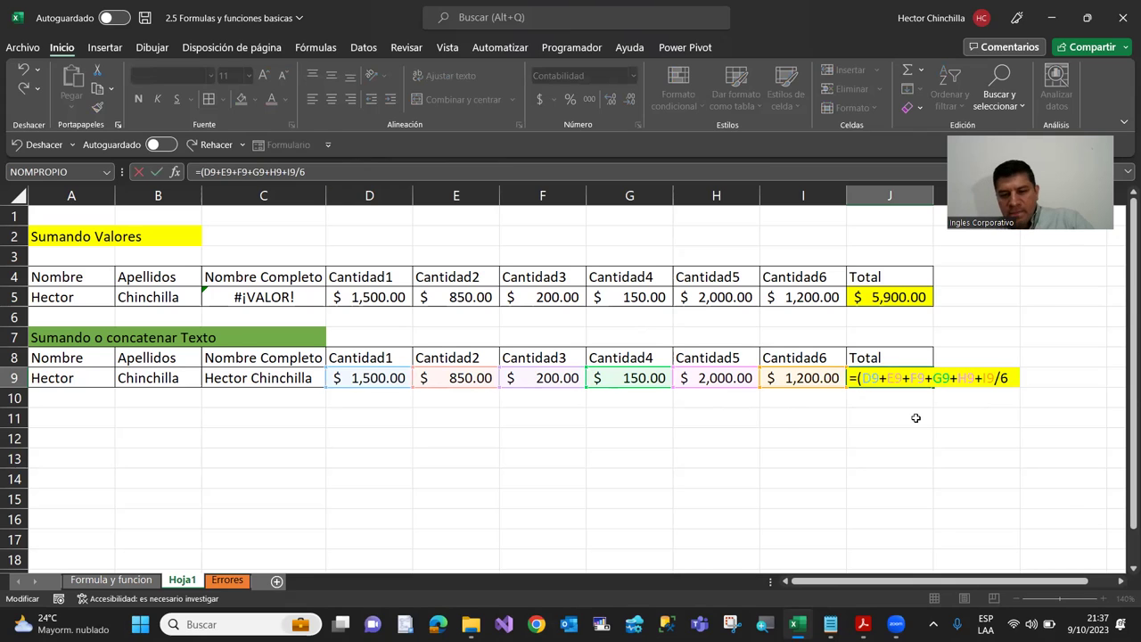
{"action": "type", "text": ")"}
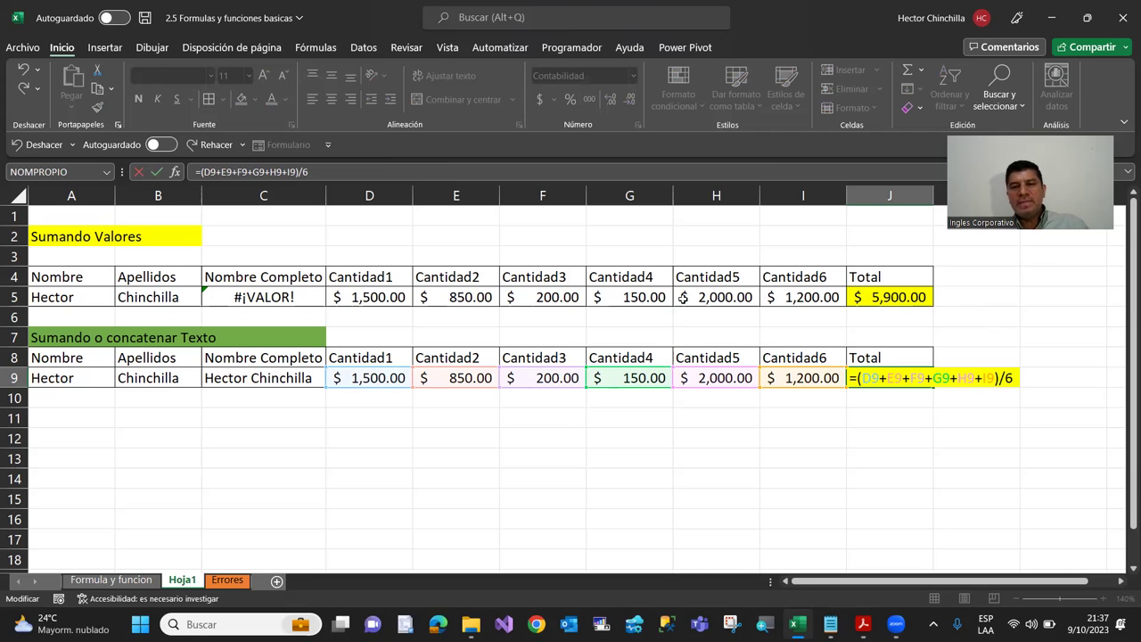
{"action": "mouse_move", "coordinate": [862, 624]}
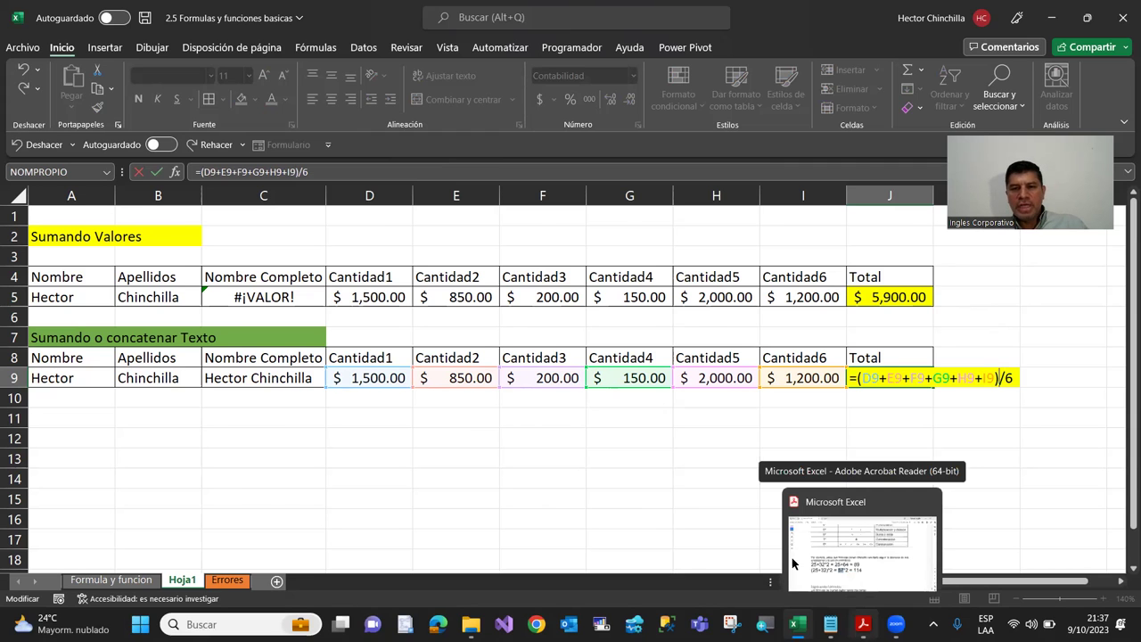
{"action": "left_click", "coordinate": [792, 557]}
{"action": "scroll", "coordinate": [349, 294], "scroll_direction": "up", "scroll_amount": 3}
{"action": "scroll", "coordinate": [334, 285], "scroll_direction": "up", "scroll_amount": 4}
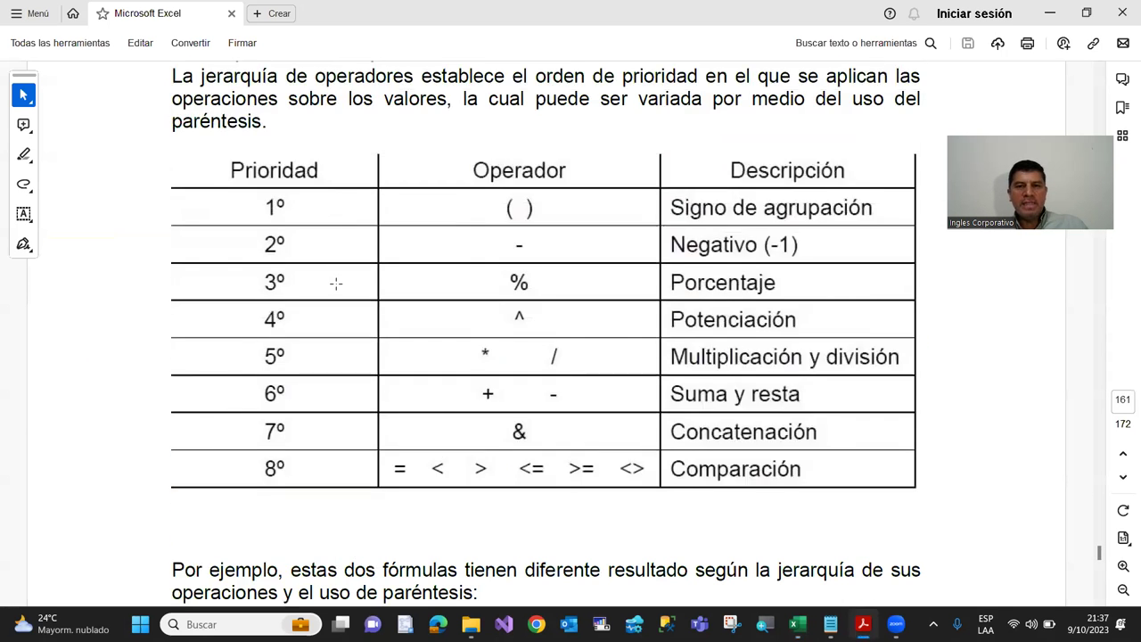
{"action": "scroll", "coordinate": [328, 254], "scroll_direction": "up", "scroll_amount": 1}
{"action": "scroll", "coordinate": [323, 228], "scroll_direction": "down", "scroll_amount": 1}
{"action": "scroll", "coordinate": [323, 228], "scroll_direction": "down", "scroll_amount": 1}
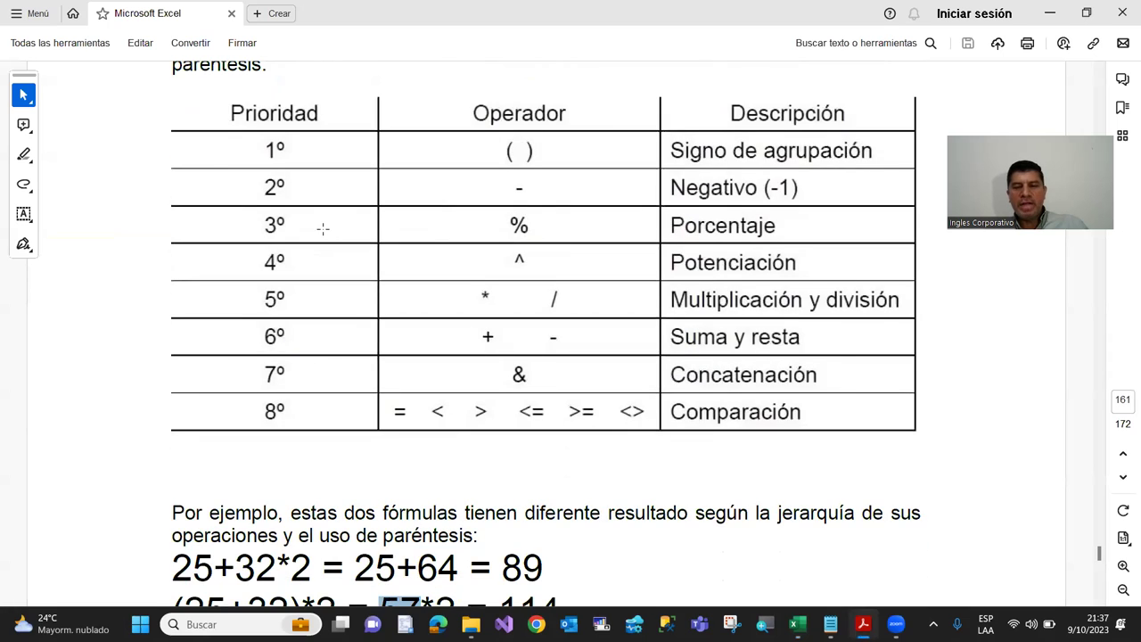
{"action": "key", "text": "alt+Tab"}
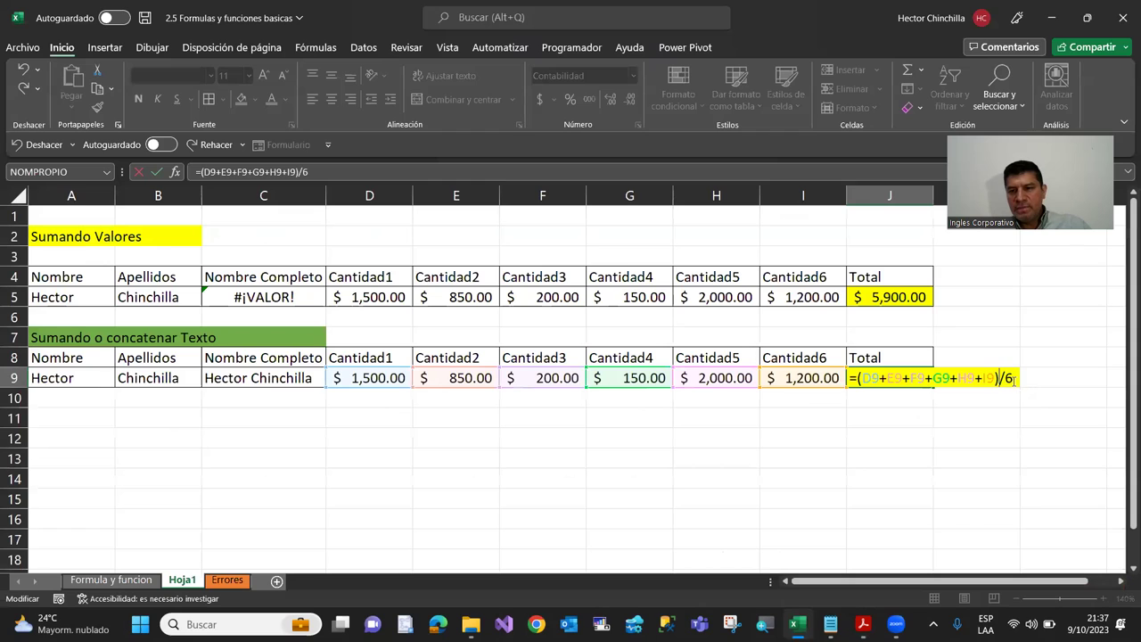
Step: Commit J9's average formula showing $983.33, then check the row 4 headers
{"action": "key", "text": "Return"}
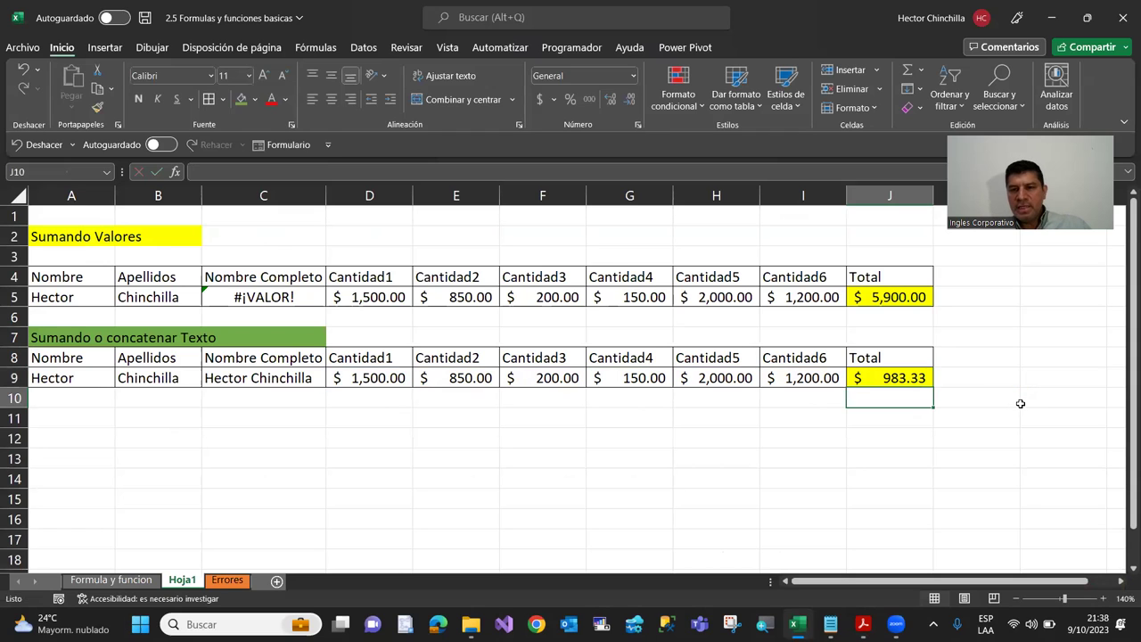
{"action": "left_click", "coordinate": [862, 378]}
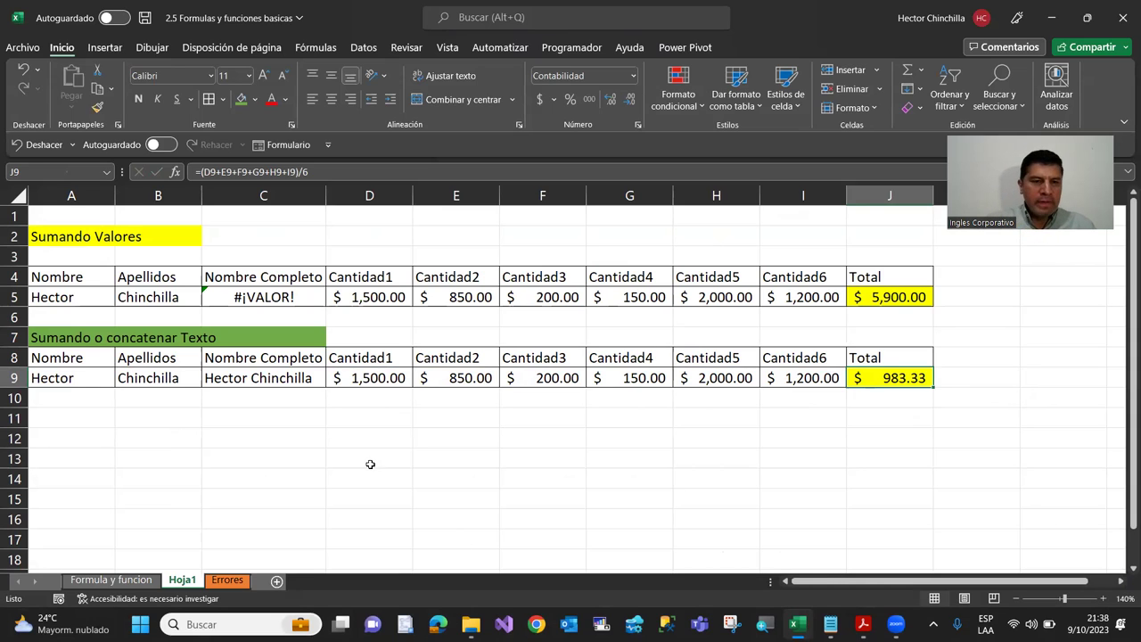
{"action": "left_click", "coordinate": [230, 414]}
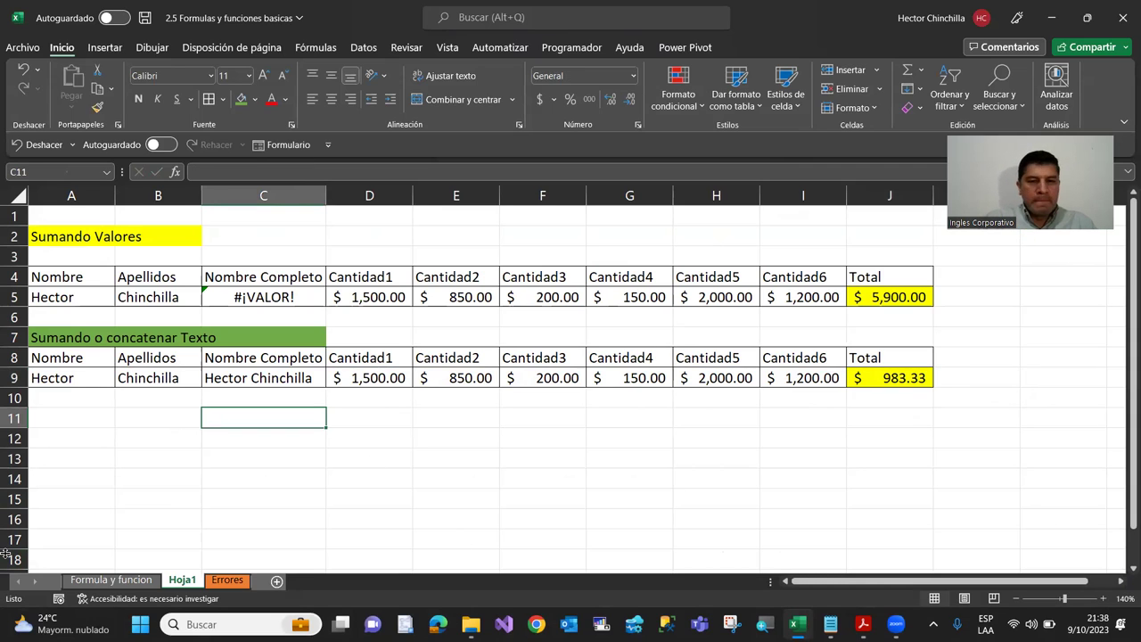
{"action": "key", "text": "Left"}
{"action": "key", "text": "Left"}
{"action": "key", "text": "Up"}
{"action": "key", "text": "Up"}
{"action": "key", "text": "Up"}
{"action": "key", "text": "Up"}
{"action": "key", "text": "Up"}
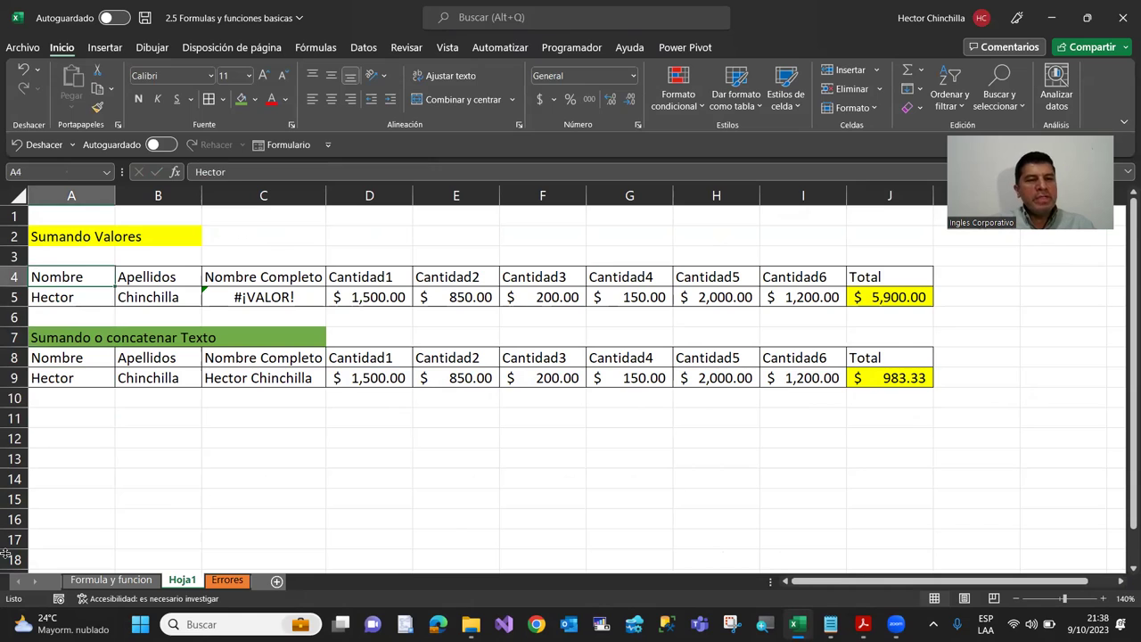
{"action": "key", "text": "Up"}
{"action": "key", "text": "Up"}
{"action": "key", "text": "Down"}
{"action": "key", "text": "Down"}
{"action": "key", "text": "Up"}
{"action": "key", "text": "Up"}
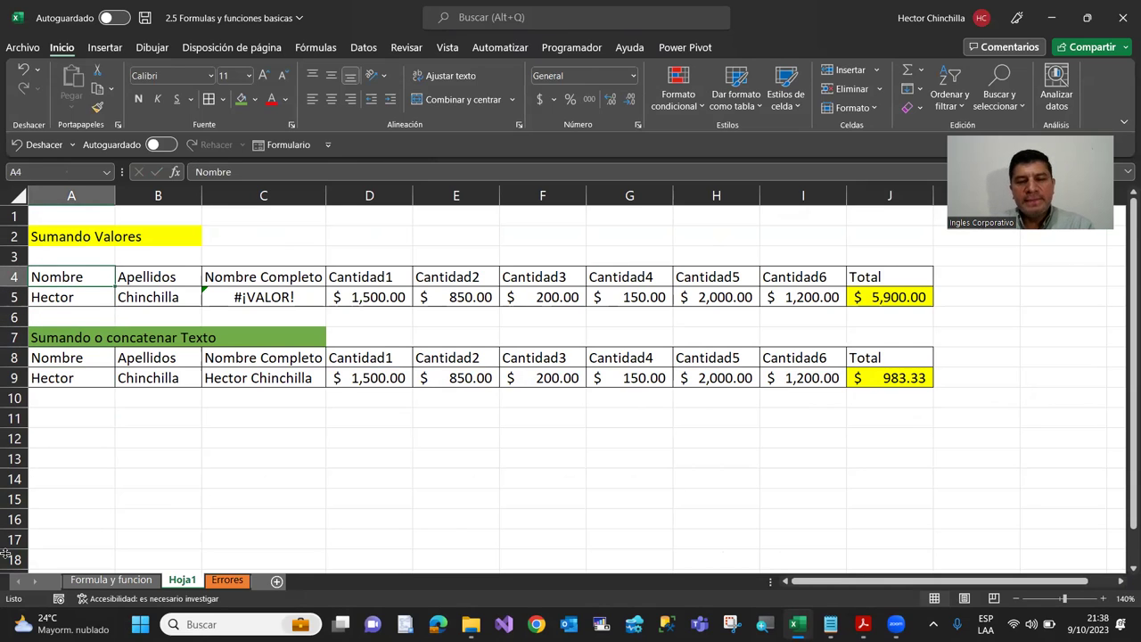
{"action": "key", "text": "Right"}
{"action": "key", "text": "Right"}
{"action": "key", "text": "Right"}
{"action": "key", "text": "Right"}
{"action": "key", "text": "Right"}
{"action": "key", "text": "Right"}
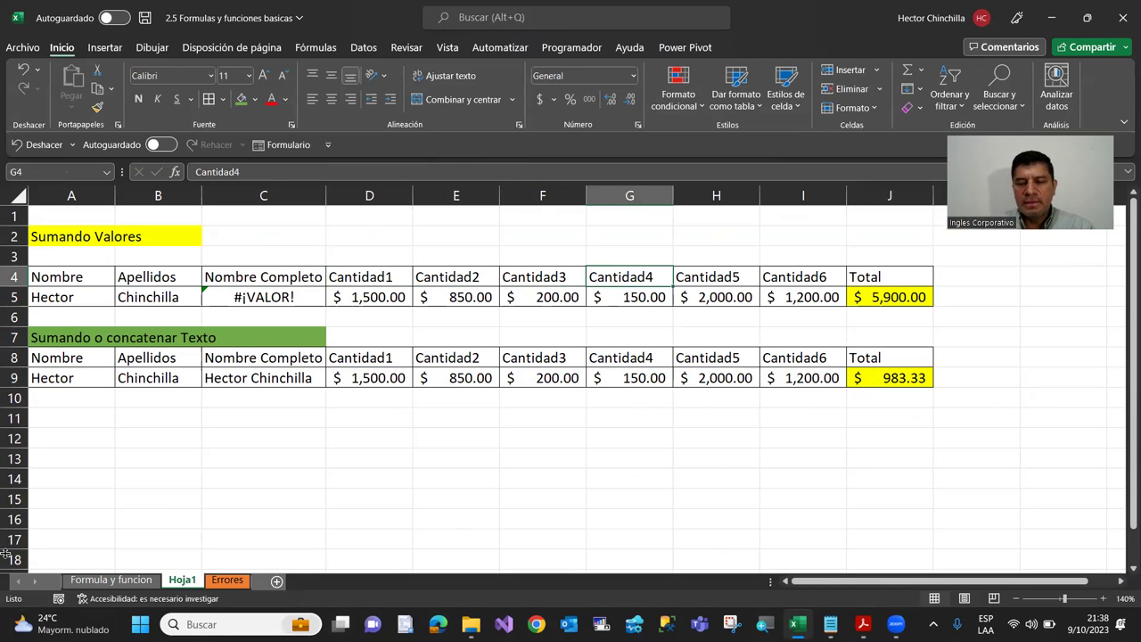
{"action": "key", "text": "Right"}
{"action": "key", "text": "Right"}
{"action": "key", "text": "Right"}
{"action": "key", "text": "Left"}
{"action": "key", "text": "Left"}
{"action": "key", "text": "Left"}
{"action": "key", "text": "Left"}
{"action": "key", "text": "Left"}
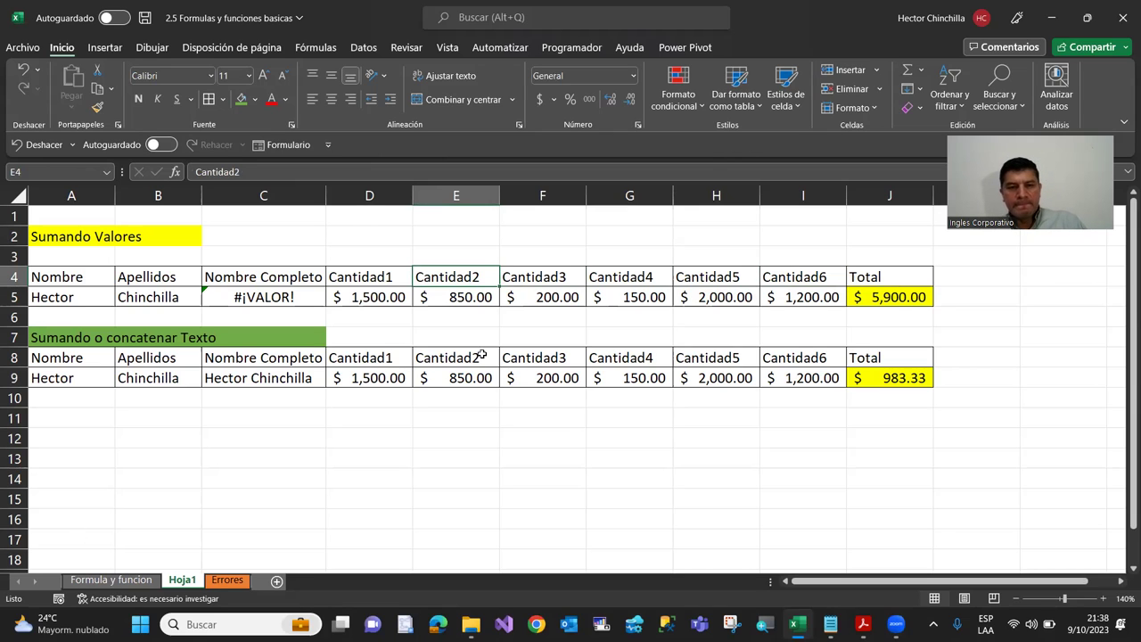
Step: Enter the heading FUNCIONES in A12 and 'Sumando Valores' in A13, then switch windows
{"action": "left_click", "coordinate": [214, 424]}
{"action": "key", "text": "Left"}
{"action": "key", "text": "Left"}
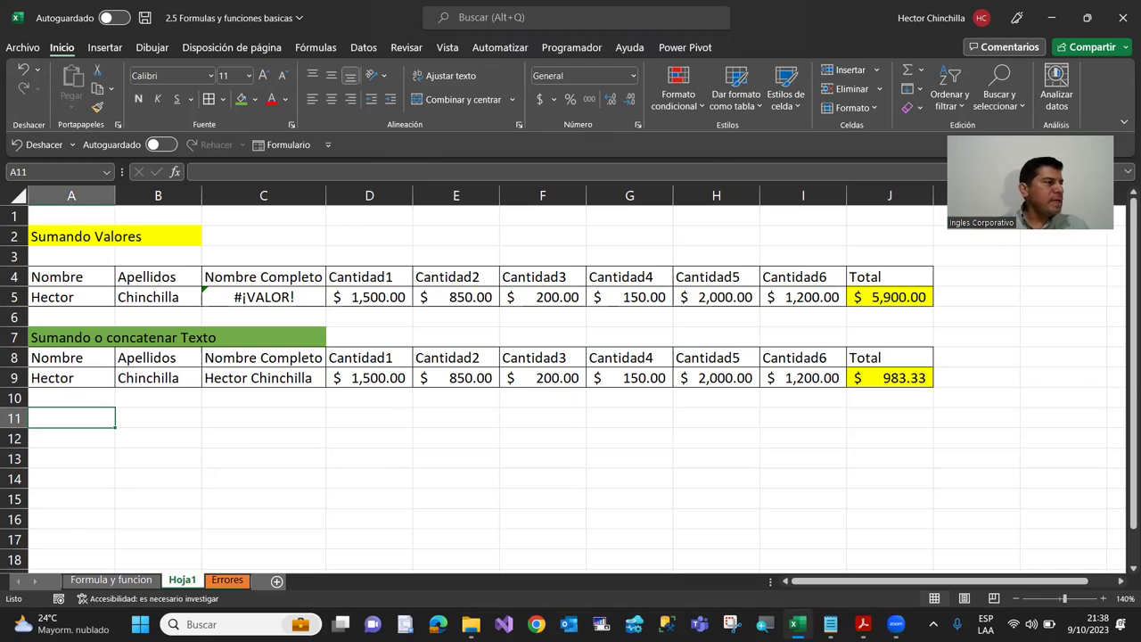
{"action": "key", "text": "Up"}
{"action": "key", "text": "Down"}
{"action": "key", "text": "Down"}
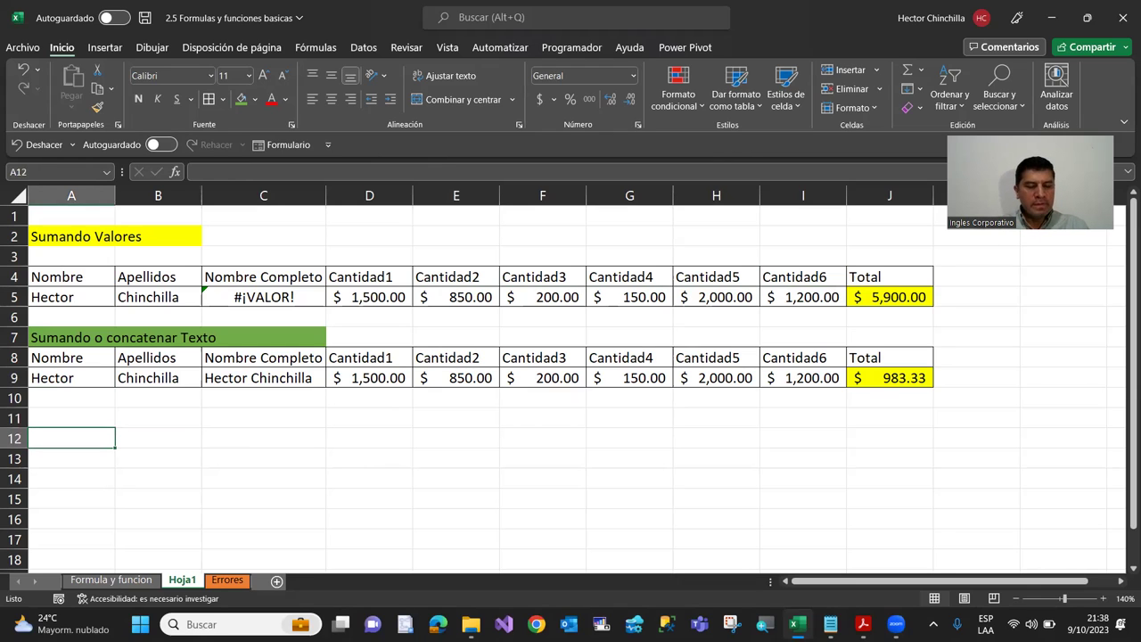
{"action": "type", "text": "FUNCIONES"}
{"action": "key", "text": "Return"}
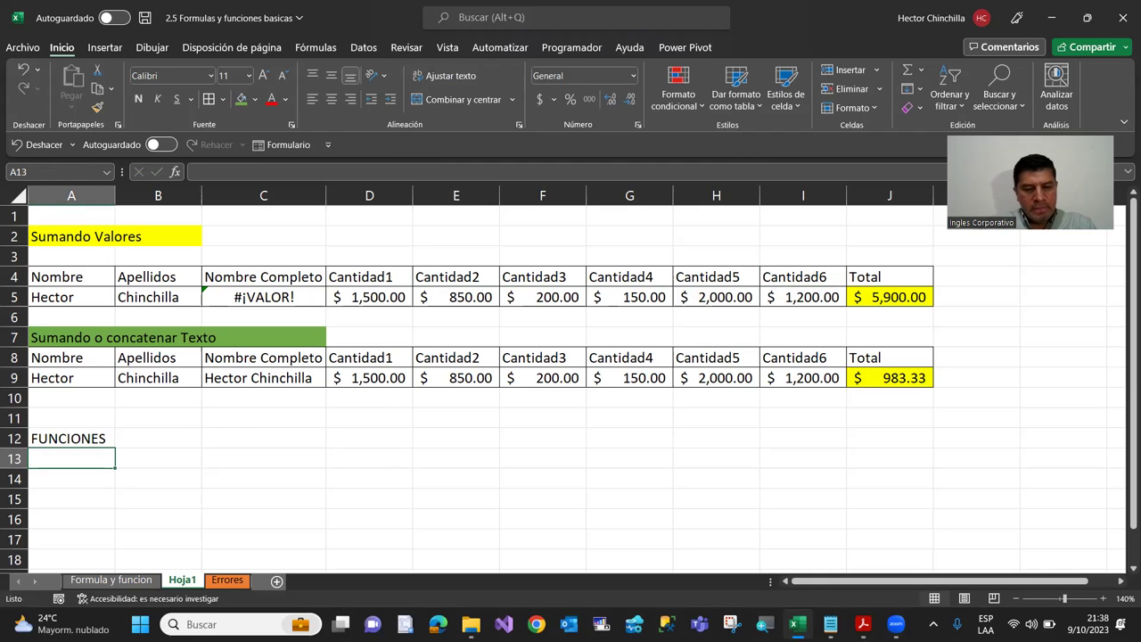
{"action": "type", "text": "Sumando Valores"}
{"action": "key", "text": "Return"}
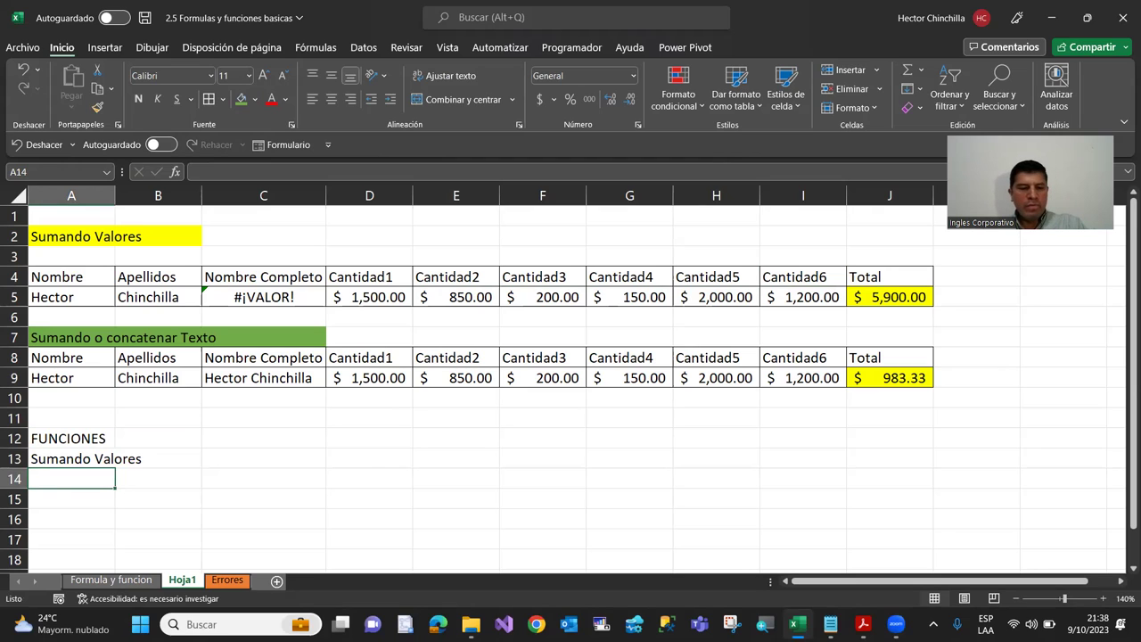
{"action": "key", "text": "alt+Tab"}
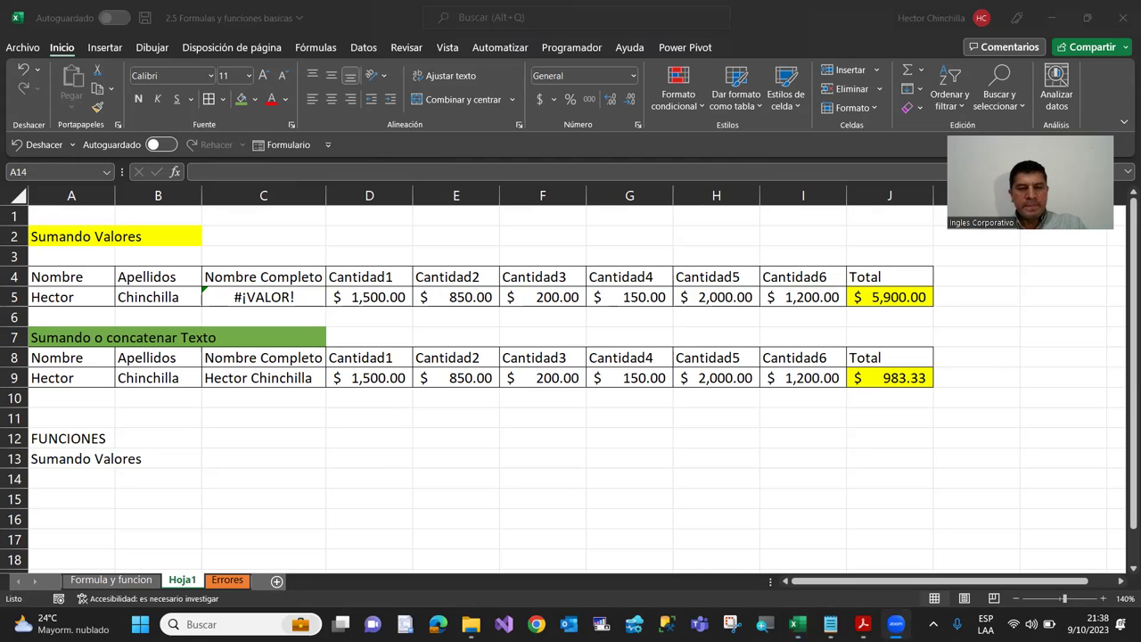
{"action": "key", "text": "alt+Tab"}
Step: Scroll the course PDF from page 161 to page 164, '¿QUE SON FUNCIONES?'
{"action": "key", "text": "alt+Tab"}
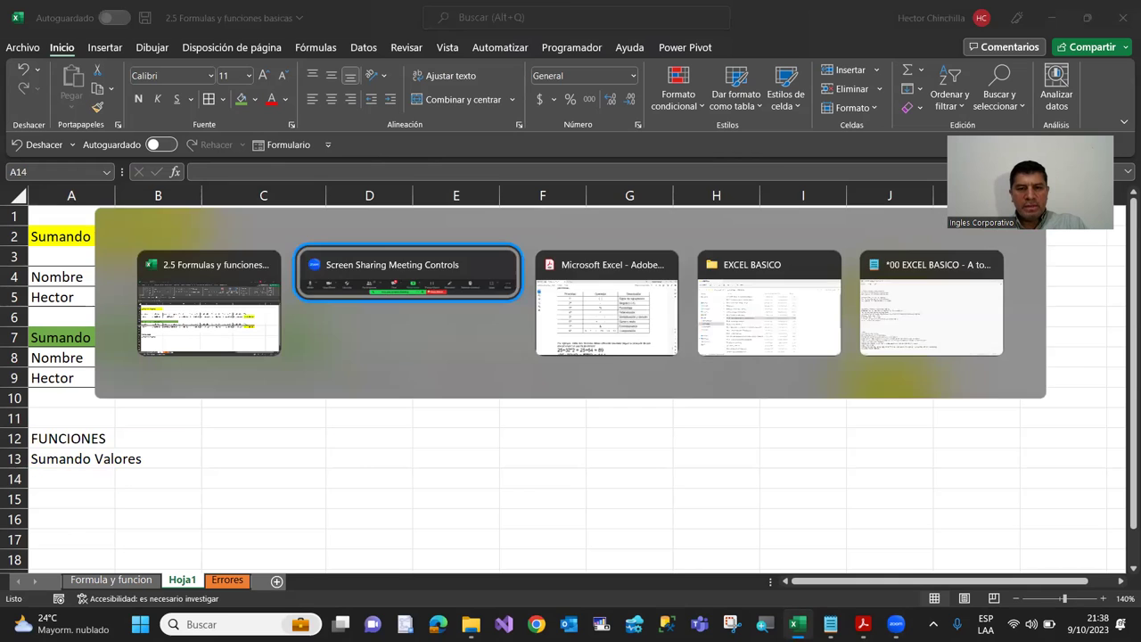
{"action": "key", "text": "alt+Tab"}
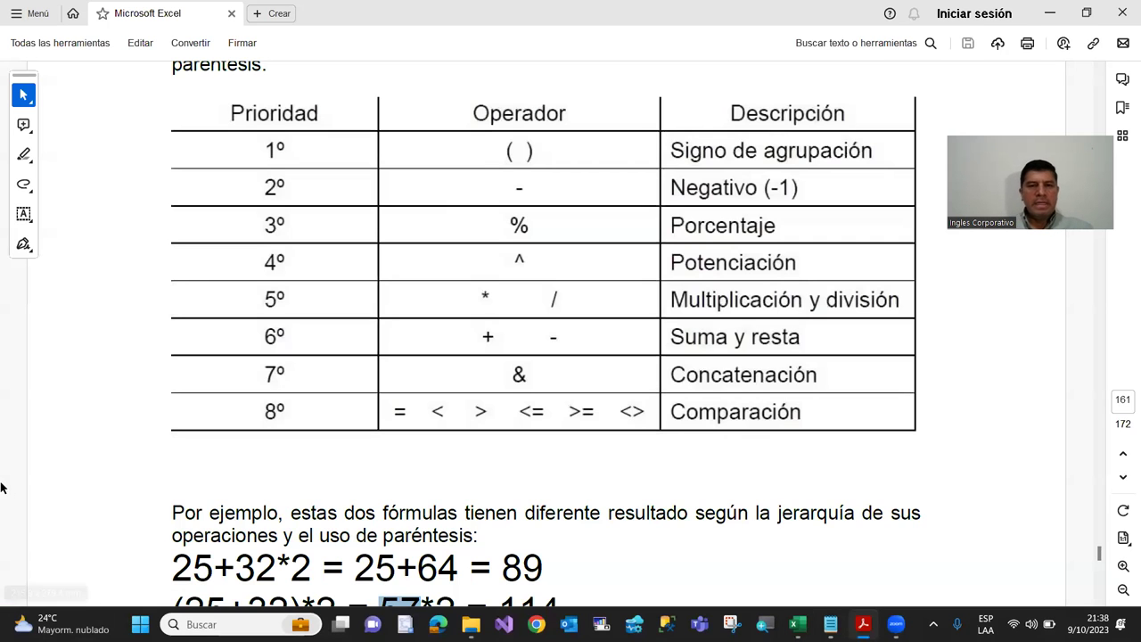
{"action": "scroll", "coordinate": [357, 372], "scroll_direction": "down", "scroll_amount": 1}
{"action": "scroll", "coordinate": [355, 360], "scroll_direction": "down", "scroll_amount": 2}
{"action": "scroll", "coordinate": [355, 359], "scroll_direction": "down", "scroll_amount": 3}
{"action": "scroll", "coordinate": [355, 359], "scroll_direction": "down", "scroll_amount": 3}
{"action": "scroll", "coordinate": [354, 360], "scroll_direction": "down", "scroll_amount": 4}
{"action": "scroll", "coordinate": [374, 361], "scroll_direction": "down", "scroll_amount": 3}
{"action": "scroll", "coordinate": [374, 361], "scroll_direction": "down", "scroll_amount": 5}
{"action": "scroll", "coordinate": [389, 387], "scroll_direction": "down", "scroll_amount": 3}
{"action": "scroll", "coordinate": [398, 391], "scroll_direction": "down", "scroll_amount": 2}
{"action": "scroll", "coordinate": [398, 391], "scroll_direction": "down", "scroll_amount": 3}
{"action": "scroll", "coordinate": [403, 409], "scroll_direction": "down", "scroll_amount": 2}
{"action": "scroll", "coordinate": [405, 414], "scroll_direction": "down", "scroll_amount": 2}
{"action": "scroll", "coordinate": [408, 419], "scroll_direction": "down", "scroll_amount": 3}
{"action": "scroll", "coordinate": [412, 424], "scroll_direction": "down", "scroll_amount": 3}
{"action": "scroll", "coordinate": [412, 426], "scroll_direction": "down", "scroll_amount": 3}
{"action": "scroll", "coordinate": [413, 425], "scroll_direction": "down", "scroll_amount": 4}
{"action": "scroll", "coordinate": [415, 427], "scroll_direction": "down", "scroll_amount": 2}
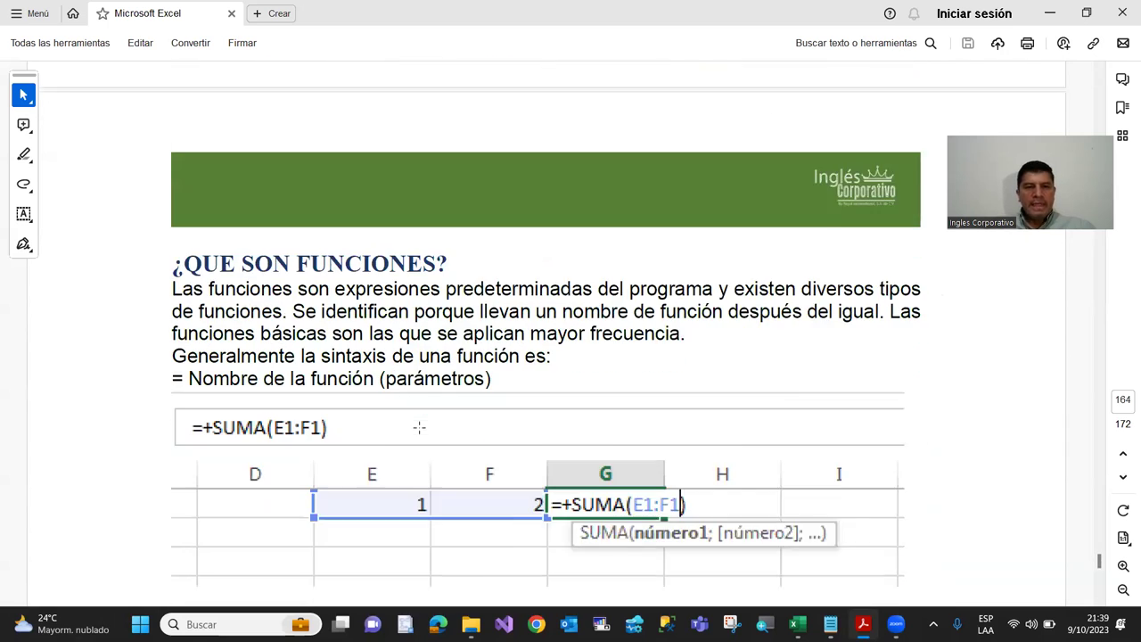
{"action": "scroll", "coordinate": [419, 427], "scroll_direction": "down", "scroll_amount": 1}
{"action": "scroll", "coordinate": [419, 427], "scroll_direction": "up", "scroll_amount": 1}
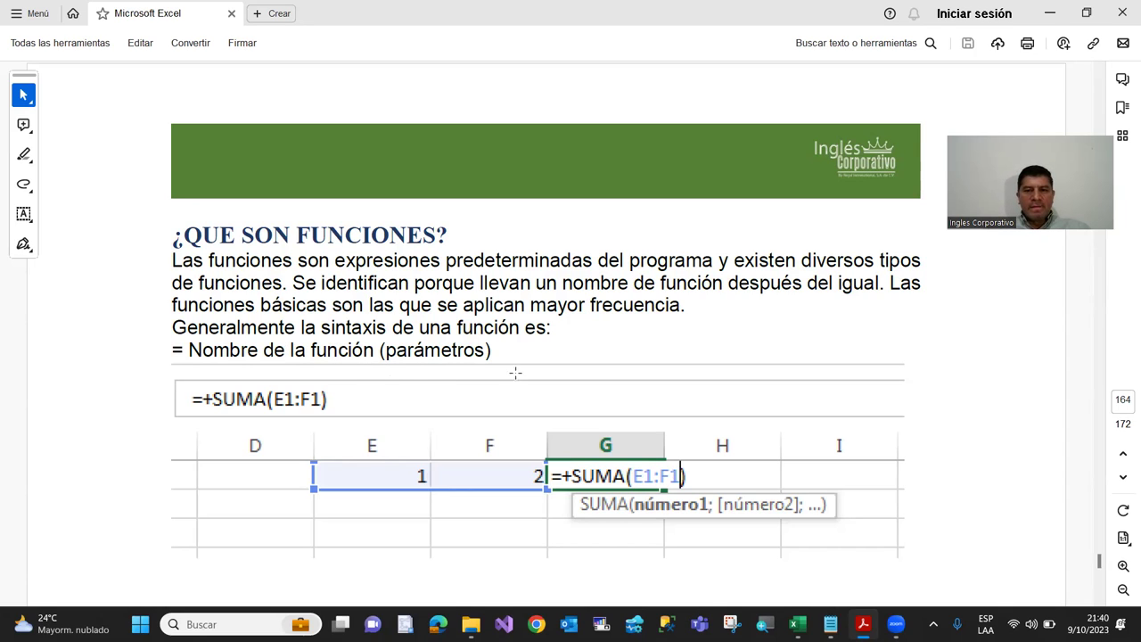
Step: Scroll page 164 through the Insertar función dialog image down to its Aceptar/Cancelar buttons
{"action": "scroll", "coordinate": [268, 406], "scroll_direction": "down", "scroll_amount": 3}
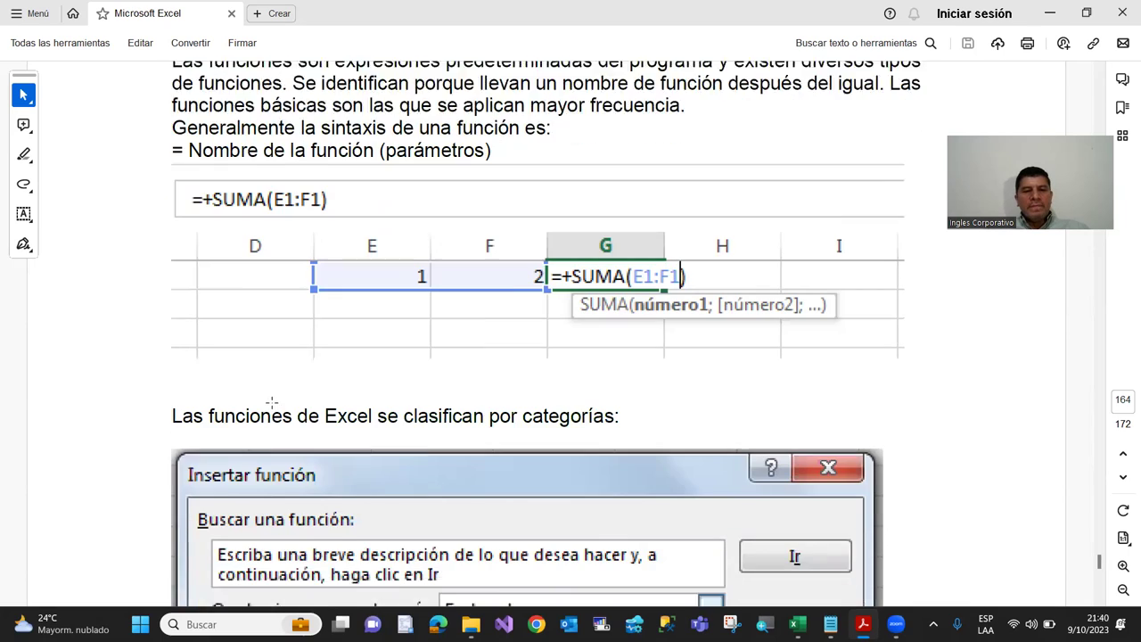
{"action": "scroll", "coordinate": [272, 406], "scroll_direction": "down", "scroll_amount": 2}
{"action": "scroll", "coordinate": [273, 407], "scroll_direction": "down", "scroll_amount": 1}
{"action": "scroll", "coordinate": [252, 386], "scroll_direction": "down", "scroll_amount": 1}
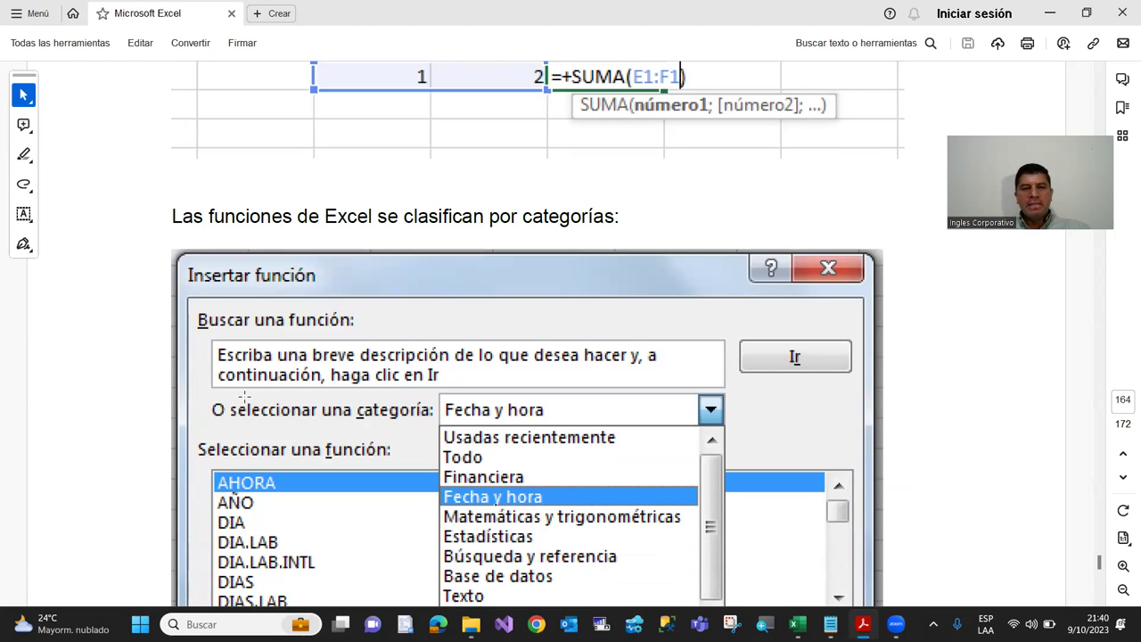
{"action": "scroll", "coordinate": [243, 393], "scroll_direction": "down", "scroll_amount": 1}
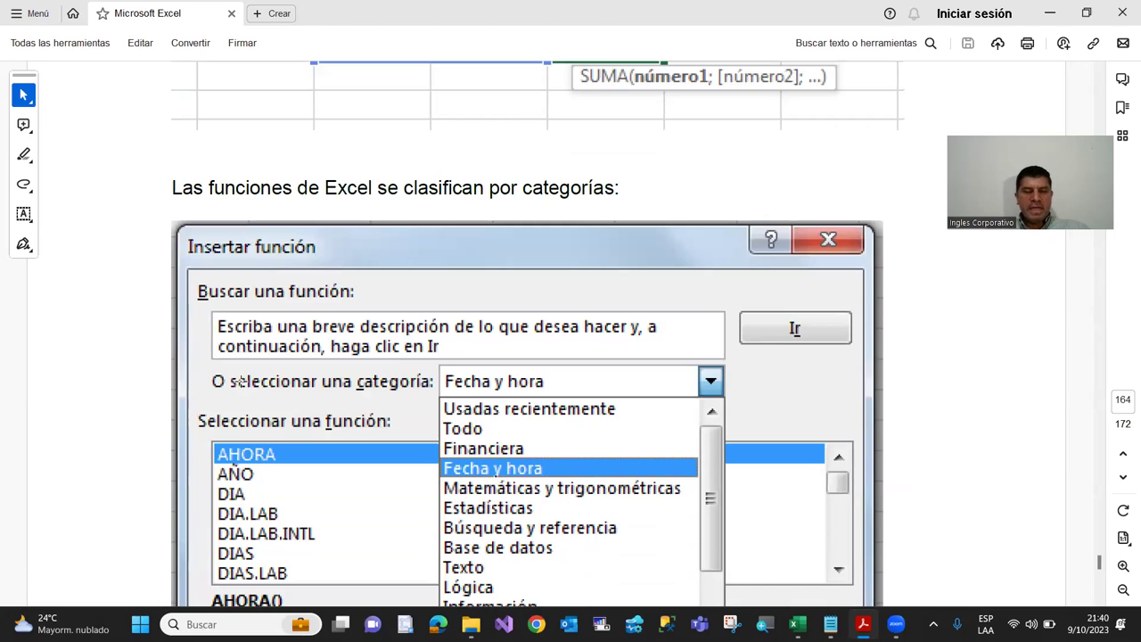
{"action": "scroll", "coordinate": [241, 381], "scroll_direction": "down", "scroll_amount": 1}
{"action": "scroll", "coordinate": [241, 381], "scroll_direction": "down", "scroll_amount": 1}
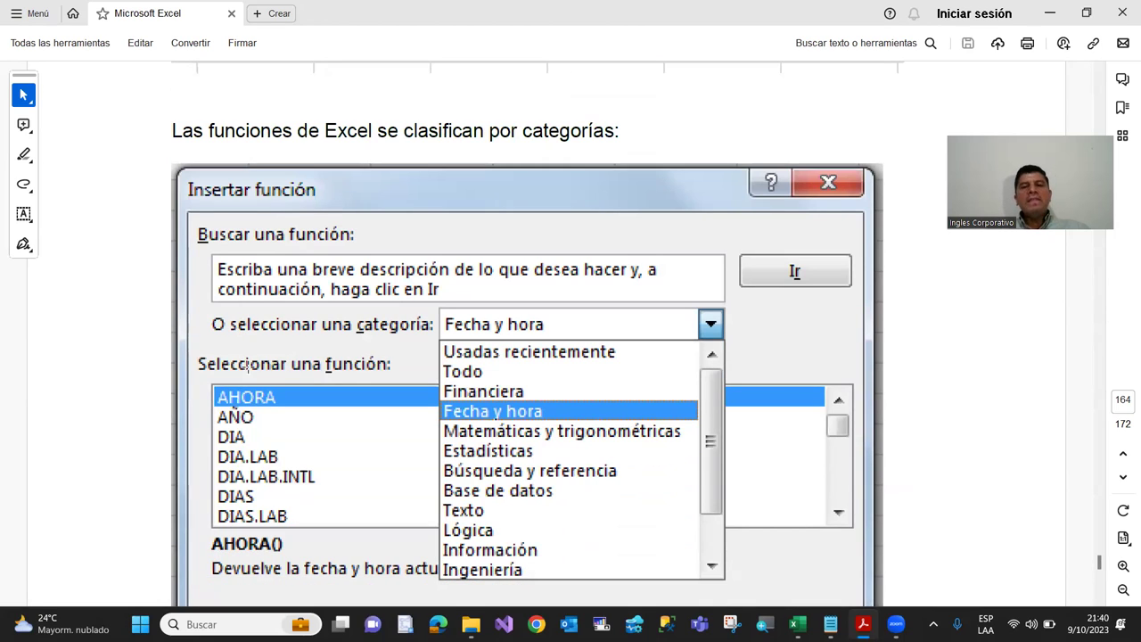
{"action": "scroll", "coordinate": [244, 258], "scroll_direction": "up", "scroll_amount": 1}
{"action": "scroll", "coordinate": [244, 258], "scroll_direction": "down", "scroll_amount": 1}
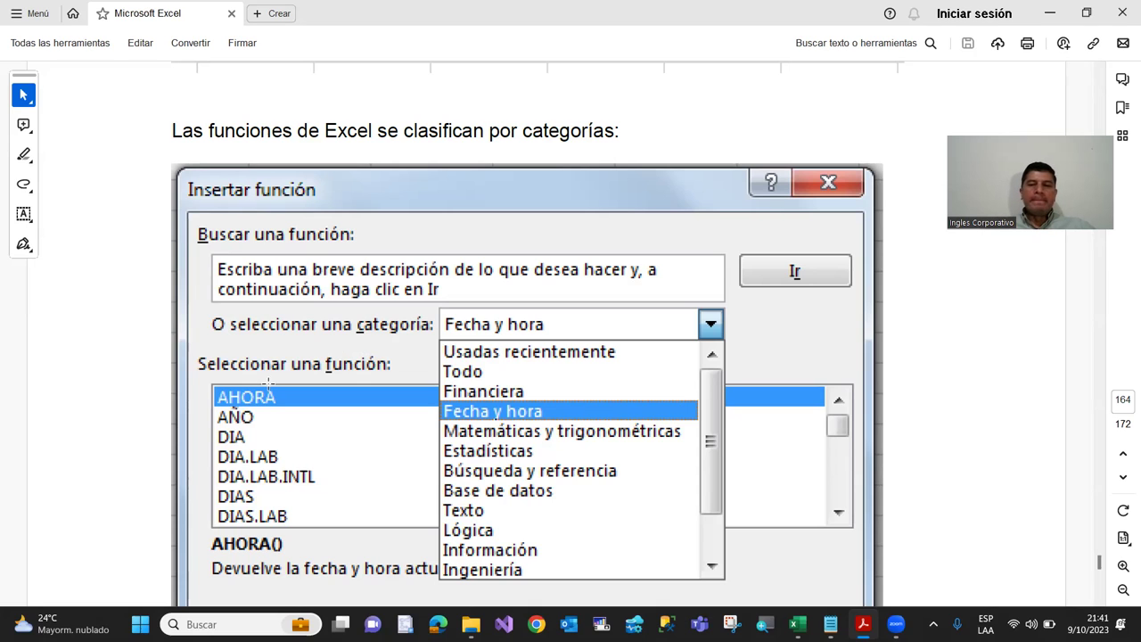
{"action": "scroll", "coordinate": [276, 390], "scroll_direction": "down", "scroll_amount": 2}
{"action": "scroll", "coordinate": [283, 399], "scroll_direction": "down", "scroll_amount": 3}
Step: Scroll through page 165 down to page 166 and its Autosuma explanation
{"action": "scroll", "coordinate": [289, 406], "scroll_direction": "down", "scroll_amount": 3}
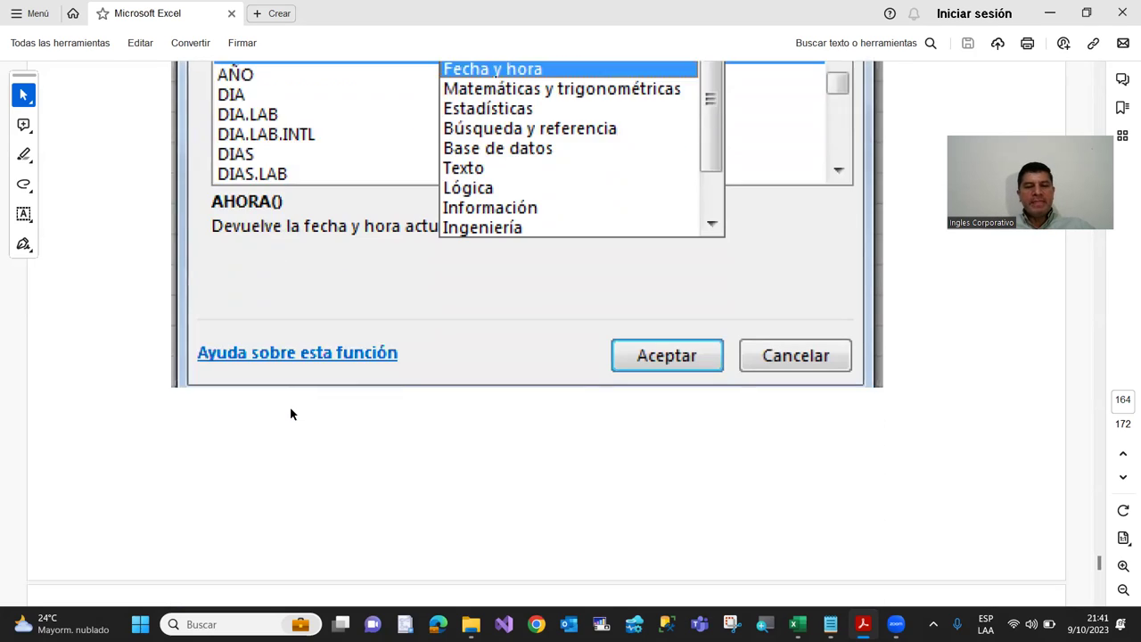
{"action": "scroll", "coordinate": [290, 406], "scroll_direction": "down", "scroll_amount": 3}
{"action": "scroll", "coordinate": [290, 409], "scroll_direction": "down", "scroll_amount": 2}
{"action": "scroll", "coordinate": [291, 410], "scroll_direction": "down", "scroll_amount": 2}
{"action": "scroll", "coordinate": [292, 406], "scroll_direction": "down", "scroll_amount": 2}
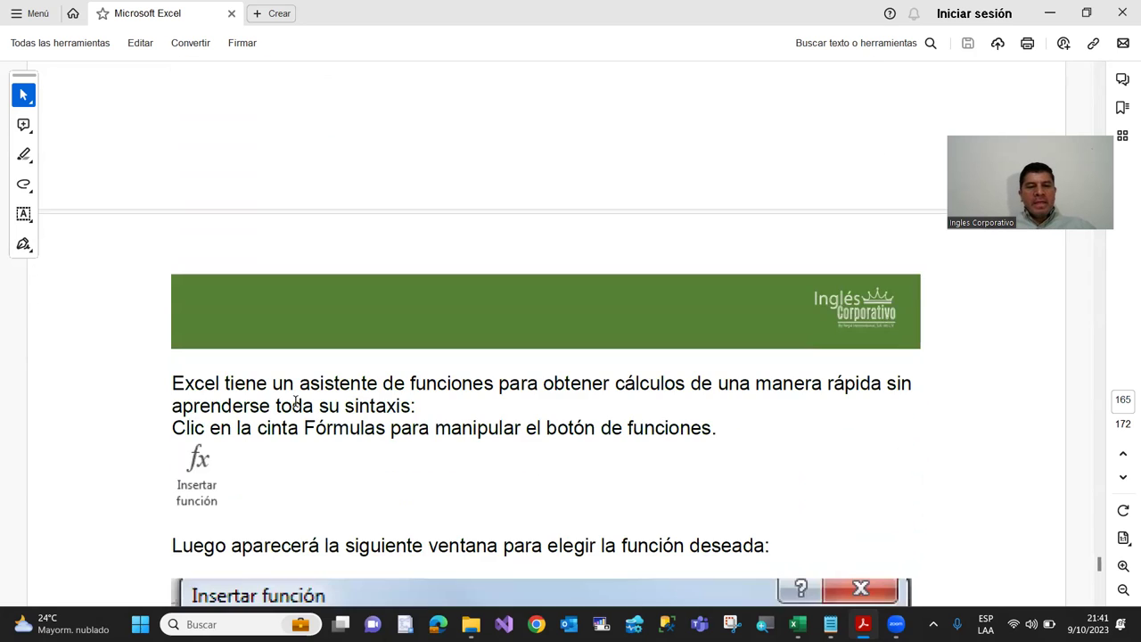
{"action": "scroll", "coordinate": [291, 393], "scroll_direction": "down", "scroll_amount": 2}
{"action": "scroll", "coordinate": [291, 391], "scroll_direction": "down", "scroll_amount": 2}
{"action": "scroll", "coordinate": [292, 392], "scroll_direction": "down", "scroll_amount": 1}
{"action": "scroll", "coordinate": [293, 393], "scroll_direction": "up", "scroll_amount": 1}
{"action": "scroll", "coordinate": [295, 394], "scroll_direction": "up", "scroll_amount": 2}
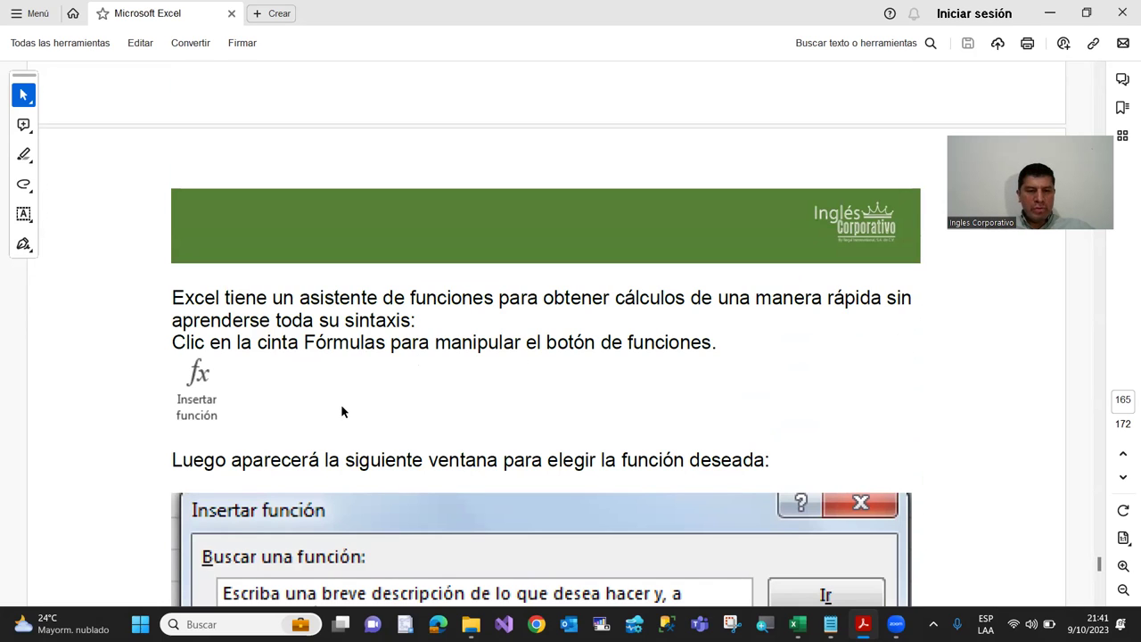
{"action": "scroll", "coordinate": [341, 412], "scroll_direction": "down", "scroll_amount": 3}
{"action": "scroll", "coordinate": [341, 405], "scroll_direction": "down", "scroll_amount": 3}
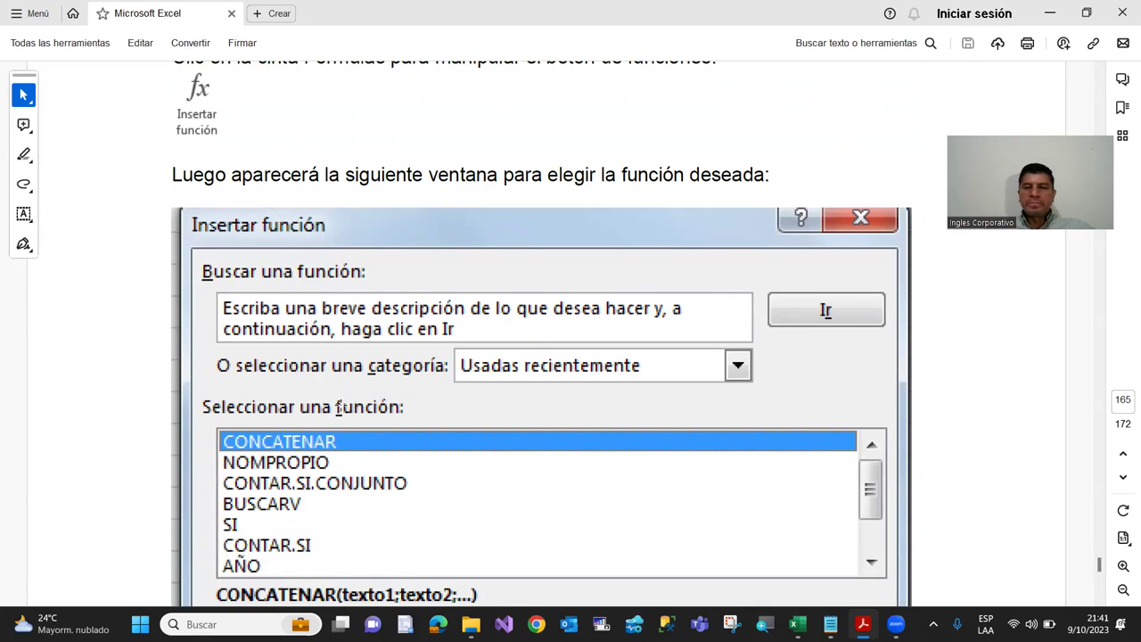
{"action": "scroll", "coordinate": [341, 404], "scroll_direction": "down", "scroll_amount": 2}
{"action": "scroll", "coordinate": [341, 404], "scroll_direction": "down", "scroll_amount": 4}
{"action": "scroll", "coordinate": [340, 404], "scroll_direction": "down", "scroll_amount": 4}
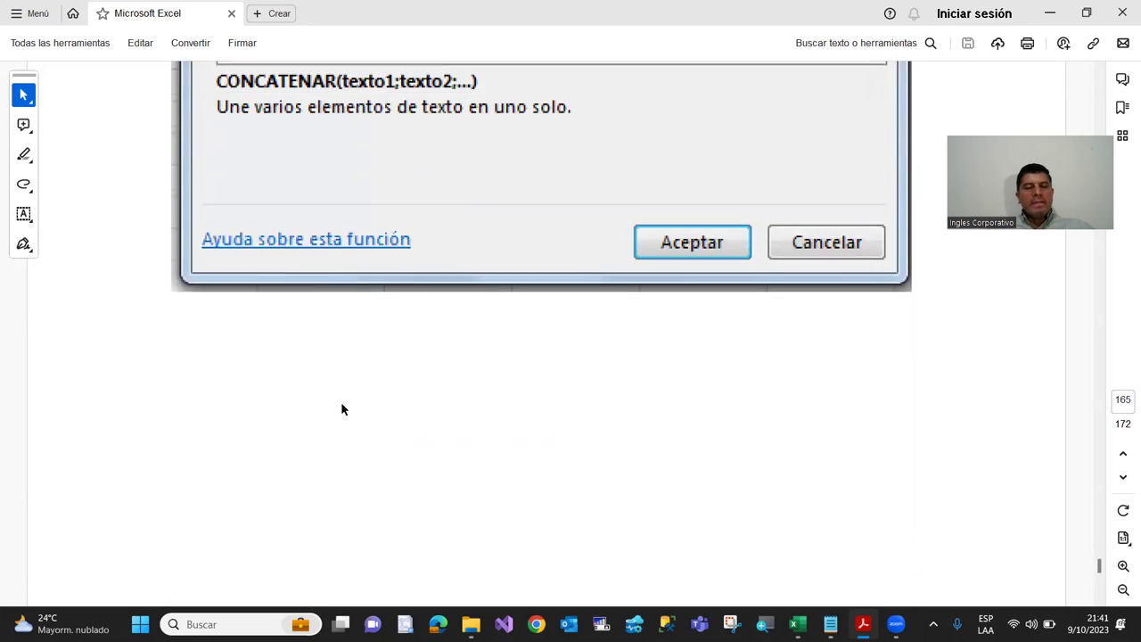
{"action": "scroll", "coordinate": [341, 404], "scroll_direction": "down", "scroll_amount": 3}
{"action": "scroll", "coordinate": [340, 404], "scroll_direction": "down", "scroll_amount": 3}
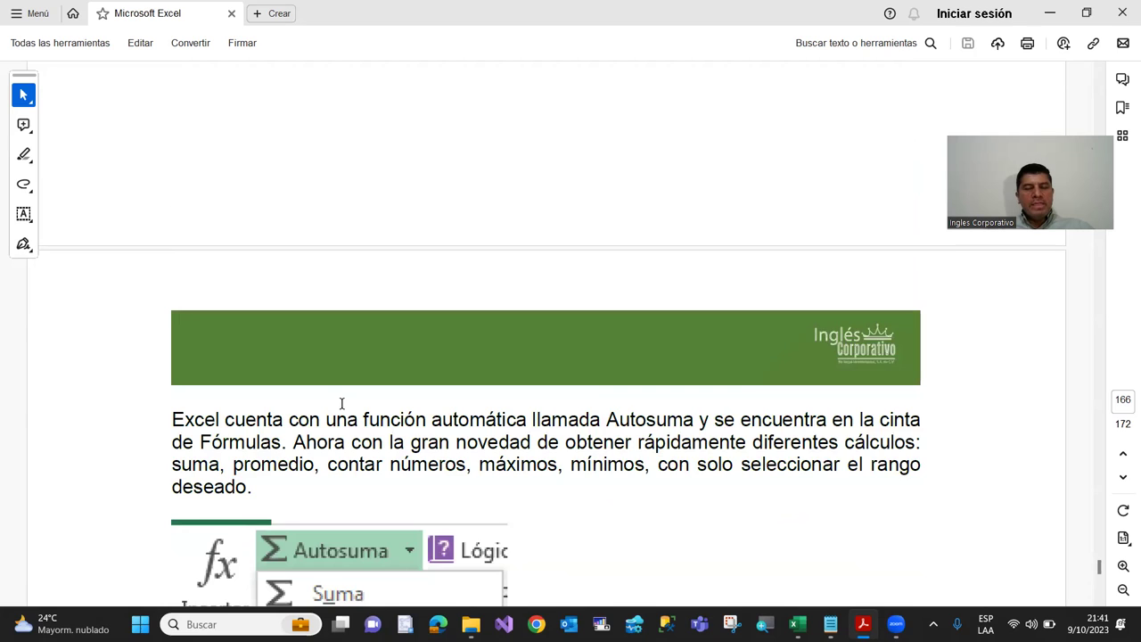
{"action": "scroll", "coordinate": [341, 404], "scroll_direction": "down", "scroll_amount": 2}
{"action": "scroll", "coordinate": [342, 404], "scroll_direction": "down", "scroll_amount": 1}
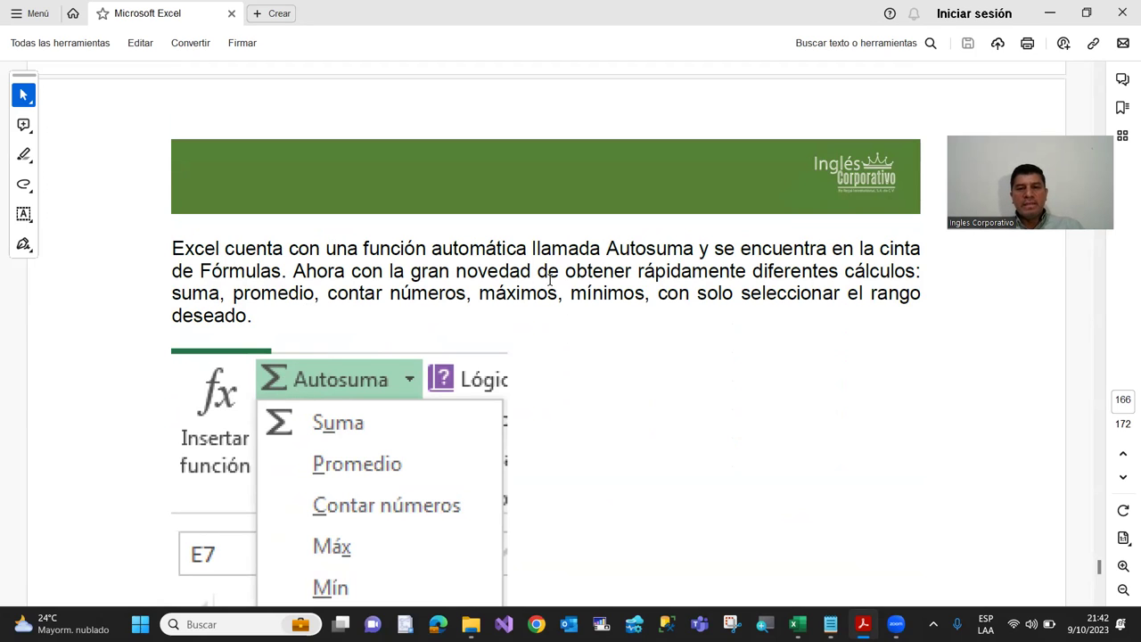
{"action": "scroll", "coordinate": [147, 383], "scroll_direction": "down", "scroll_amount": 1}
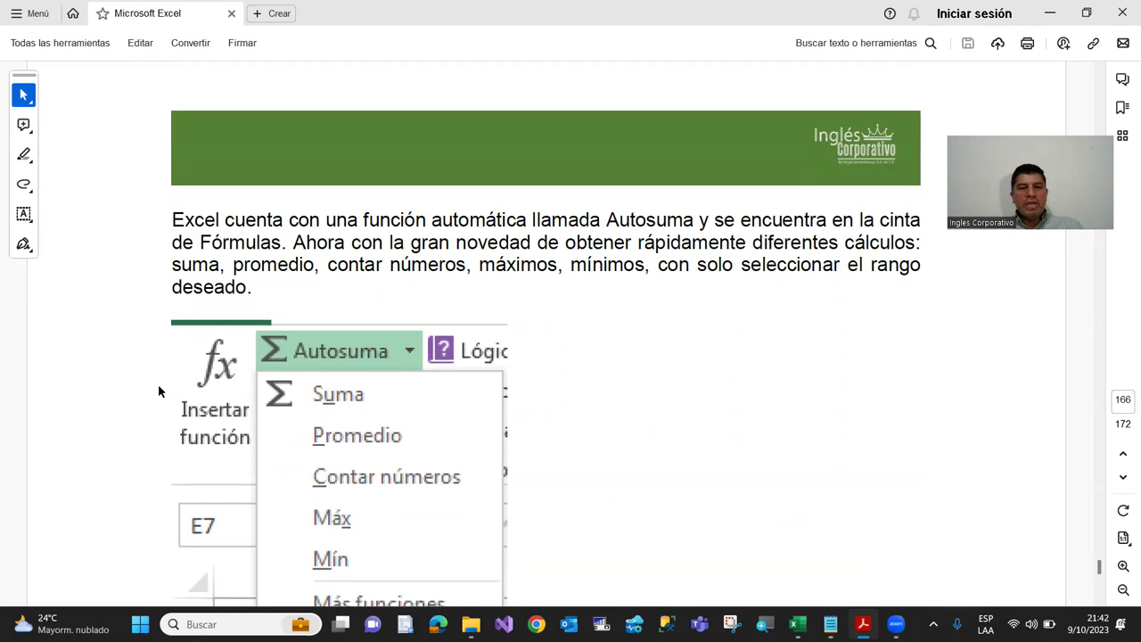
{"action": "scroll", "coordinate": [149, 382], "scroll_direction": "down", "scroll_amount": 1}
{"action": "scroll", "coordinate": [151, 382], "scroll_direction": "down", "scroll_amount": 1}
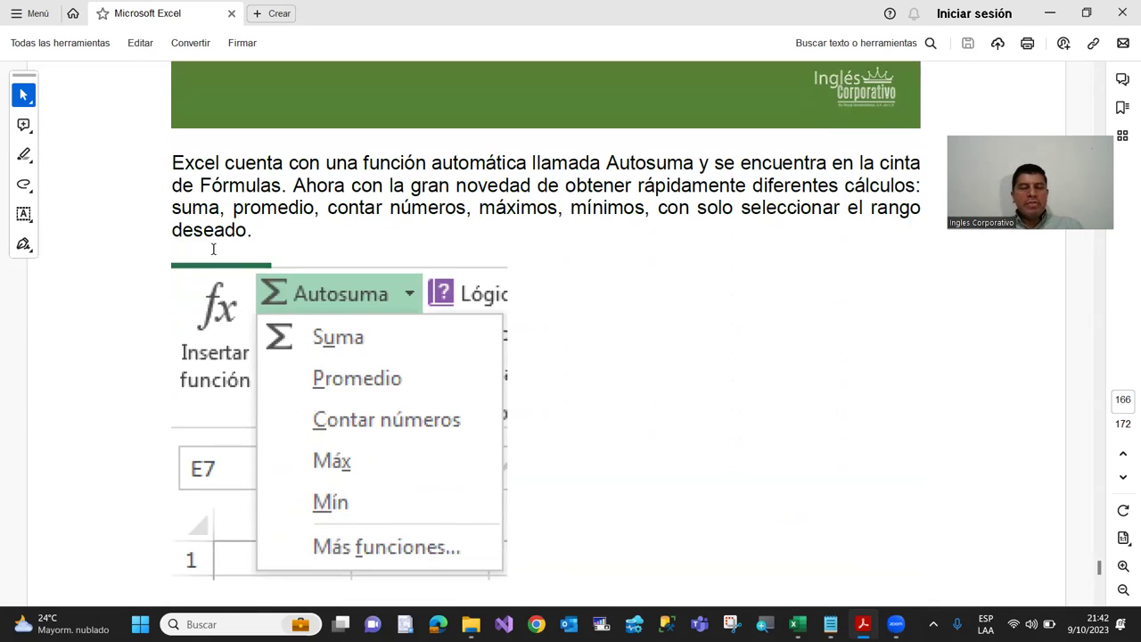
{"action": "scroll", "coordinate": [257, 218], "scroll_direction": "up", "scroll_amount": 1}
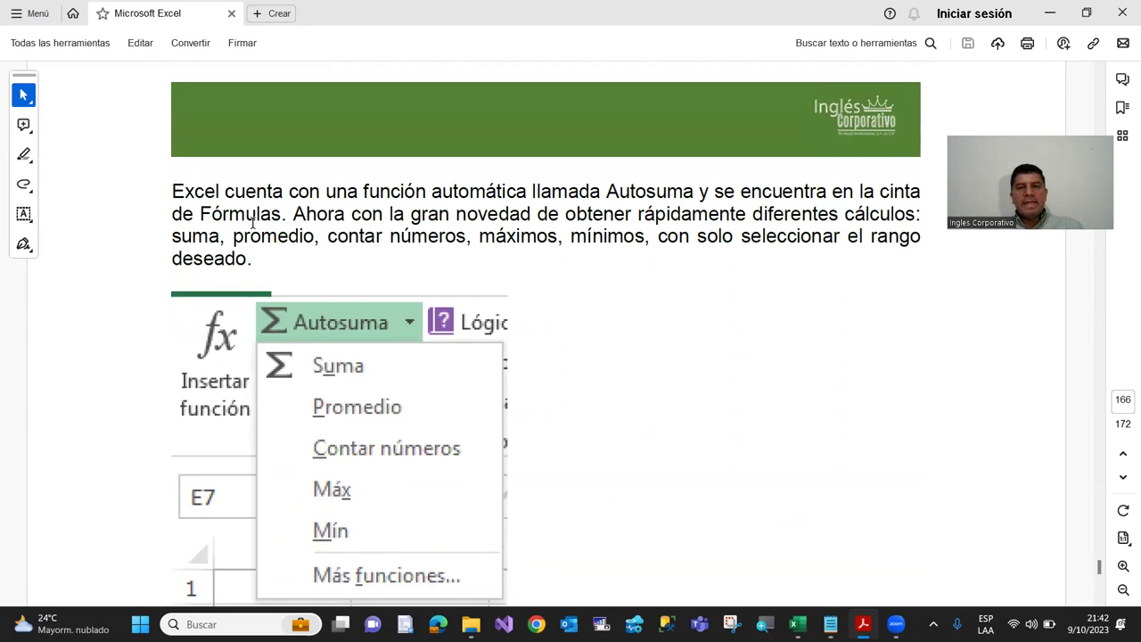
{"action": "scroll", "coordinate": [257, 218], "scroll_direction": "up", "scroll_amount": 1}
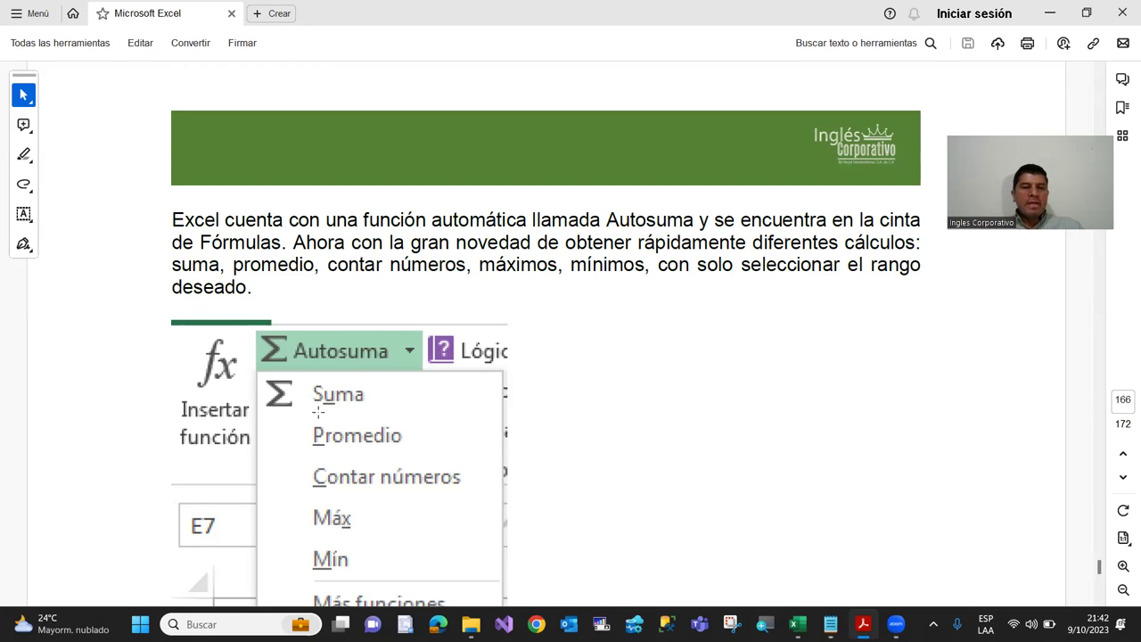
{"action": "scroll", "coordinate": [319, 412], "scroll_direction": "down", "scroll_amount": 2}
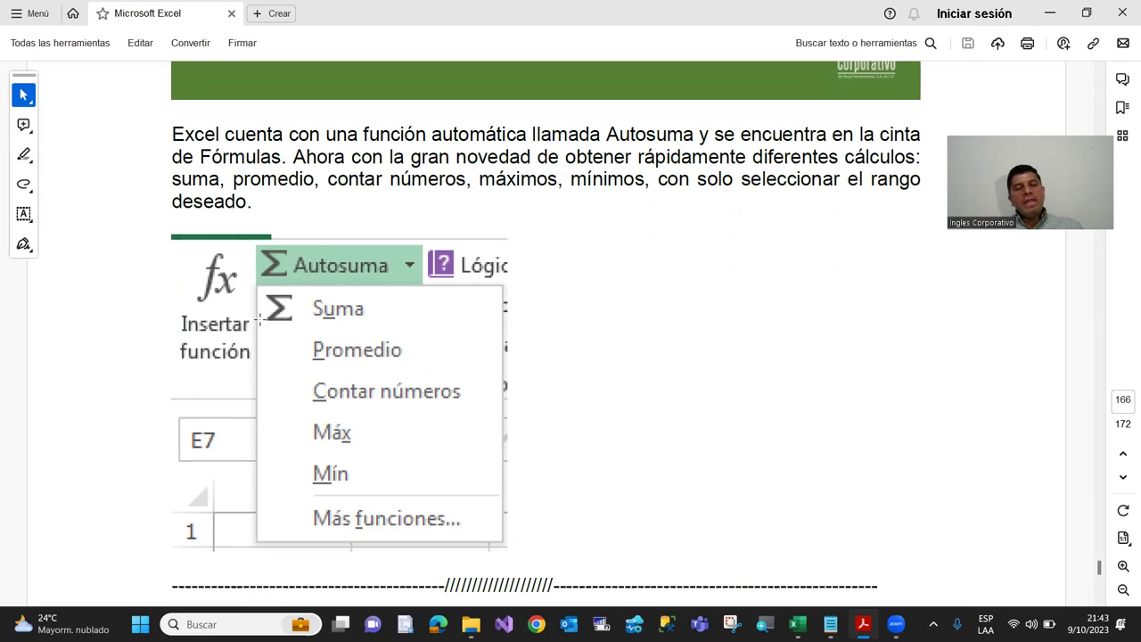
{"action": "scroll", "coordinate": [289, 308], "scroll_direction": "down", "scroll_amount": 1}
{"action": "scroll", "coordinate": [298, 312], "scroll_direction": "down", "scroll_amount": 2}
{"action": "scroll", "coordinate": [296, 312], "scroll_direction": "up", "scroll_amount": 3}
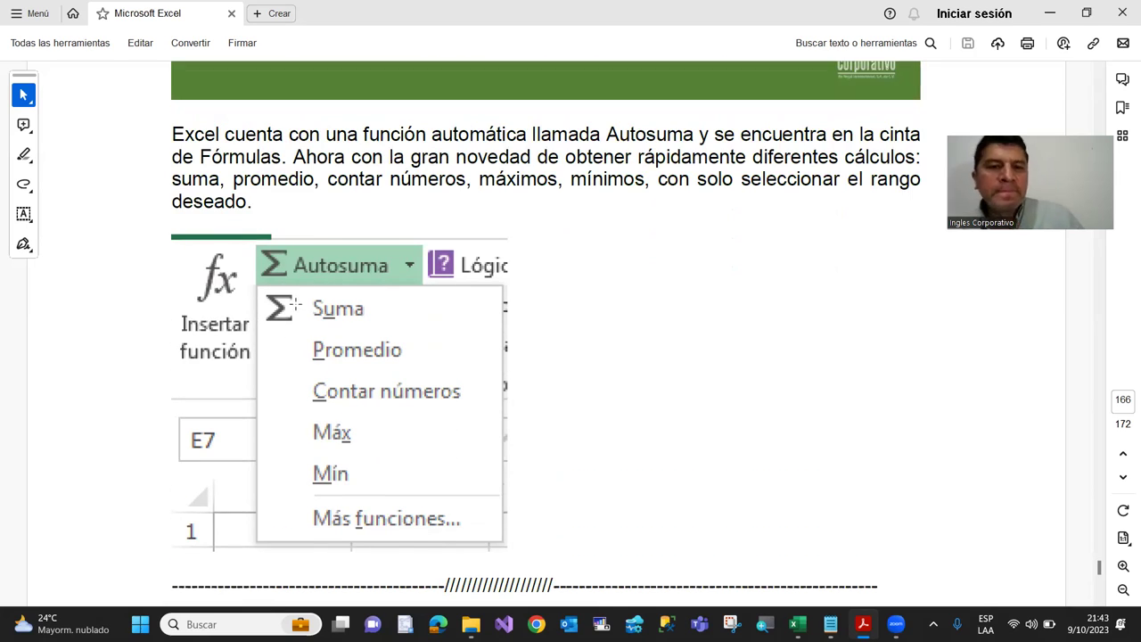
{"action": "scroll", "coordinate": [293, 294], "scroll_direction": "up", "scroll_amount": 2}
{"action": "scroll", "coordinate": [295, 281], "scroll_direction": "up", "scroll_amount": 4}
{"action": "scroll", "coordinate": [293, 281], "scroll_direction": "up", "scroll_amount": 4}
{"action": "scroll", "coordinate": [296, 290], "scroll_direction": "down", "scroll_amount": 2}
{"action": "scroll", "coordinate": [297, 298], "scroll_direction": "down", "scroll_amount": 3}
{"action": "scroll", "coordinate": [294, 290], "scroll_direction": "down", "scroll_amount": 2}
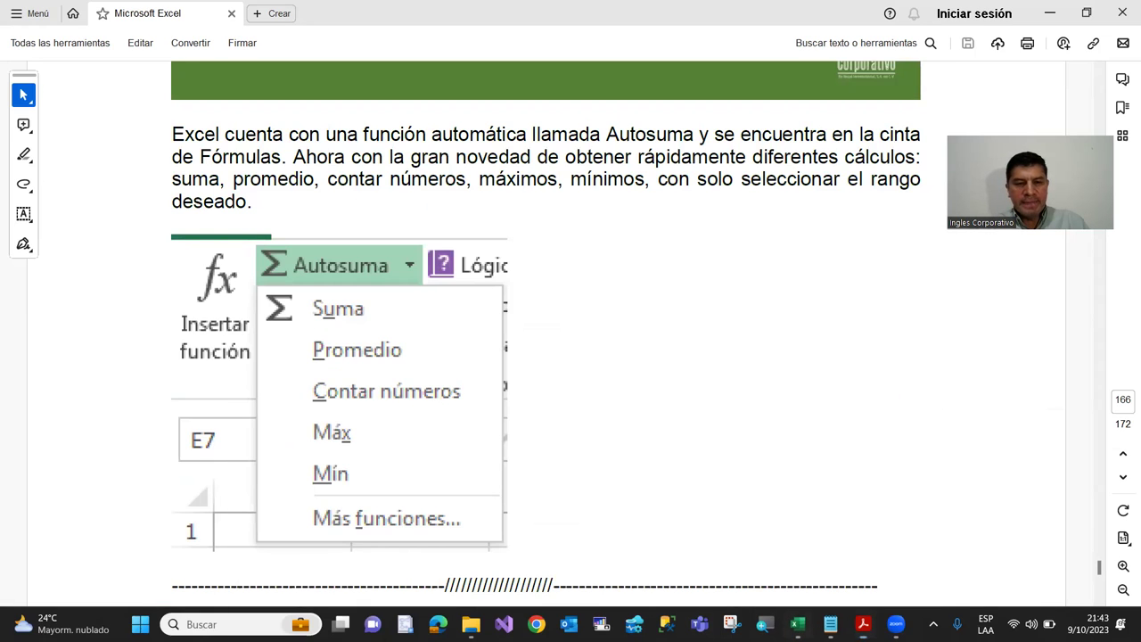
{"action": "left_click", "coordinate": [797, 624]}
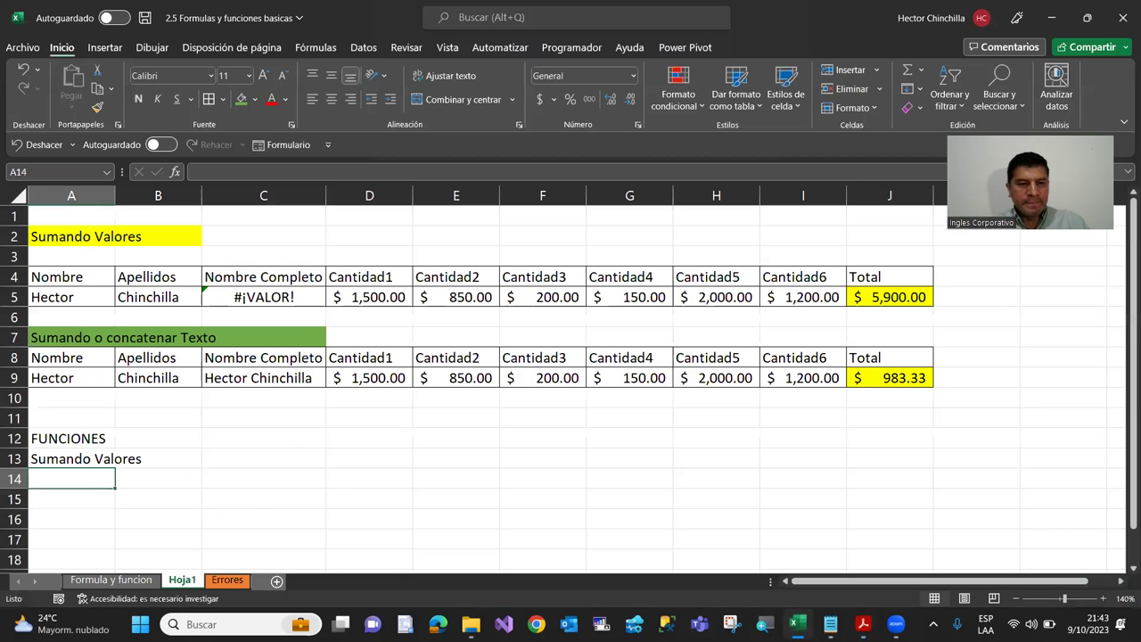
{"action": "left_click", "coordinate": [73, 511]}
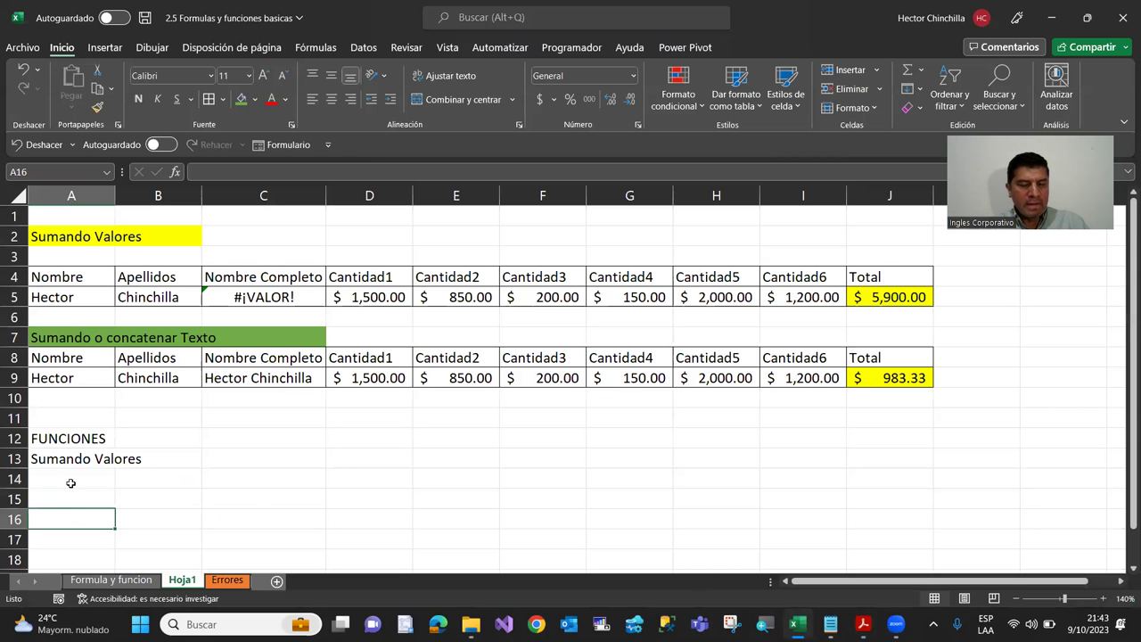
{"action": "left_click", "coordinate": [71, 481]}
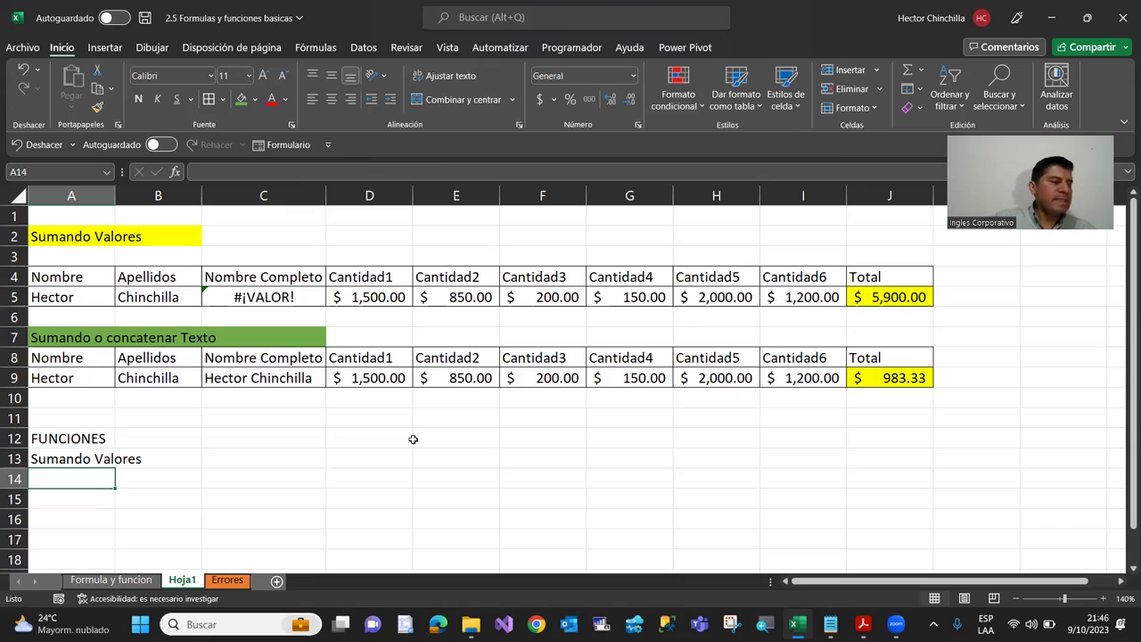
{"action": "key", "text": "Up"}
{"action": "key", "text": "Up"}
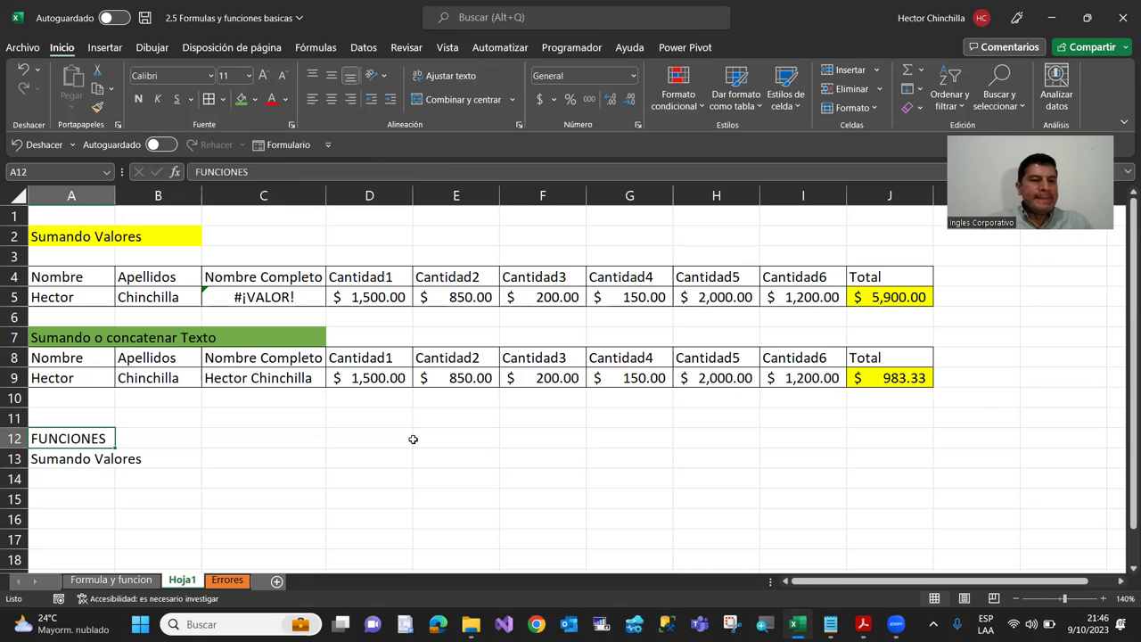
{"action": "key", "text": "Down"}
{"action": "key", "text": "Down"}
{"action": "key", "text": "Up"}
{"action": "key", "text": "Down"}
{"action": "key", "text": "Up"}
{"action": "key", "text": "Down"}
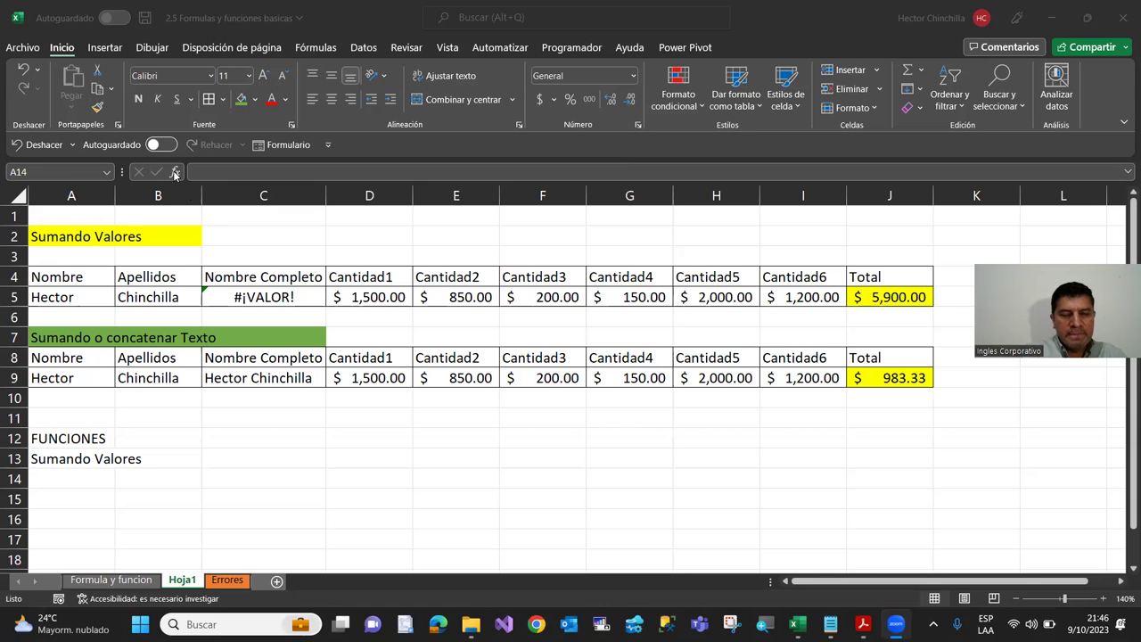
Step: Open Insertar función for A14, move it off the data, and show the Financiera category
{"action": "left_click", "coordinate": [175, 172]}
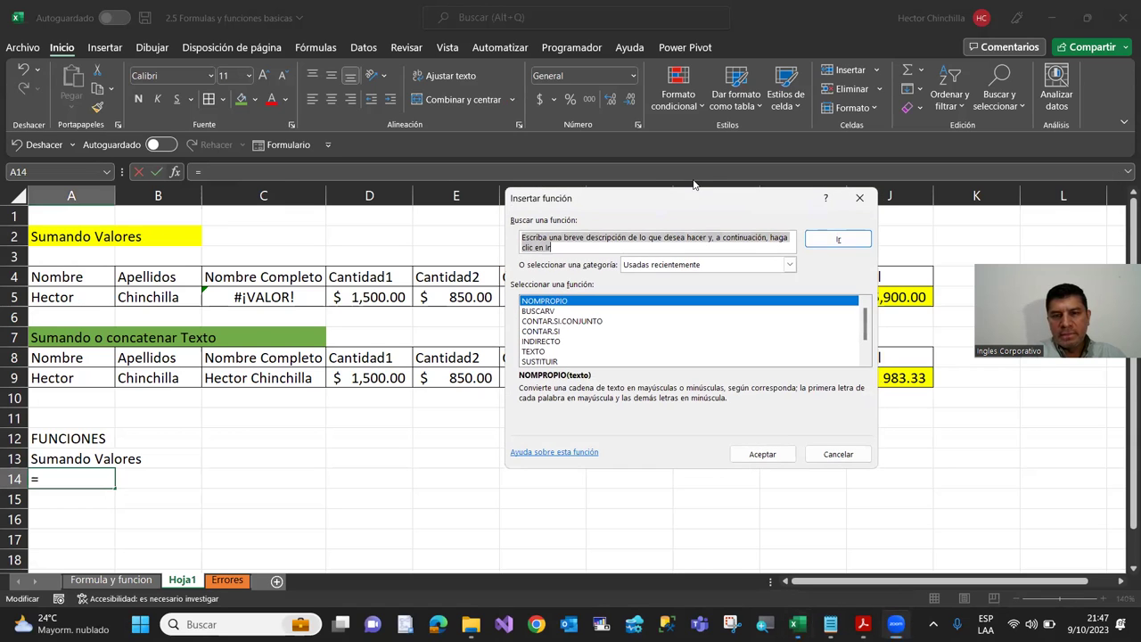
{"action": "left_click_drag", "start_coordinate": [580, 202], "coordinate": [350, 172]}
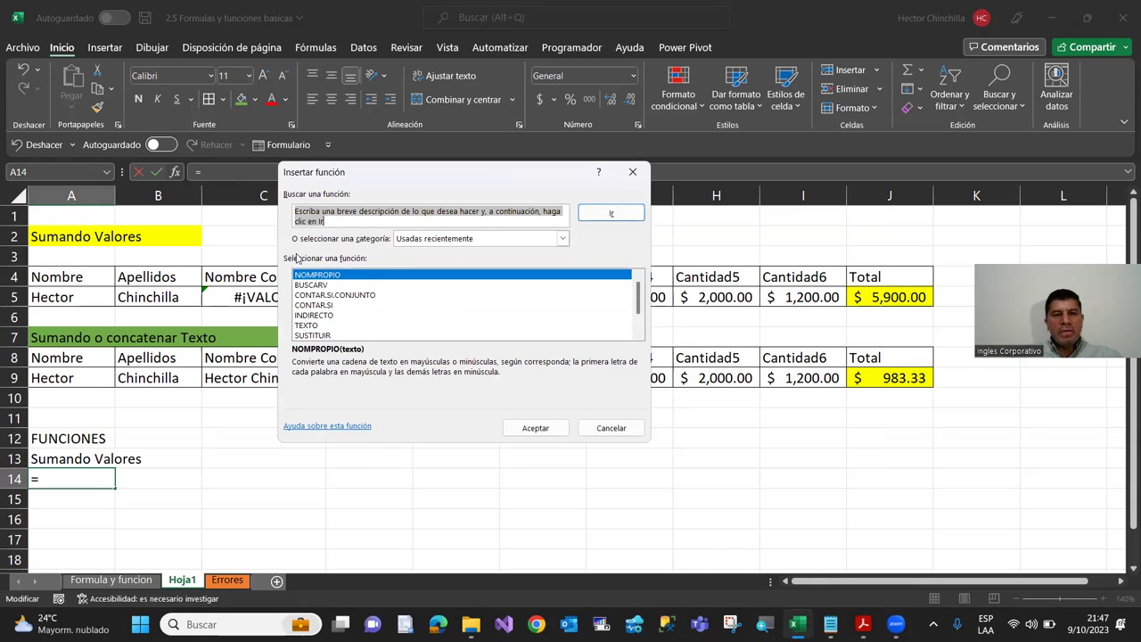
{"action": "left_click", "coordinate": [559, 247]}
{"action": "left_click_drag", "start_coordinate": [564, 279], "coordinate": [565, 290]}
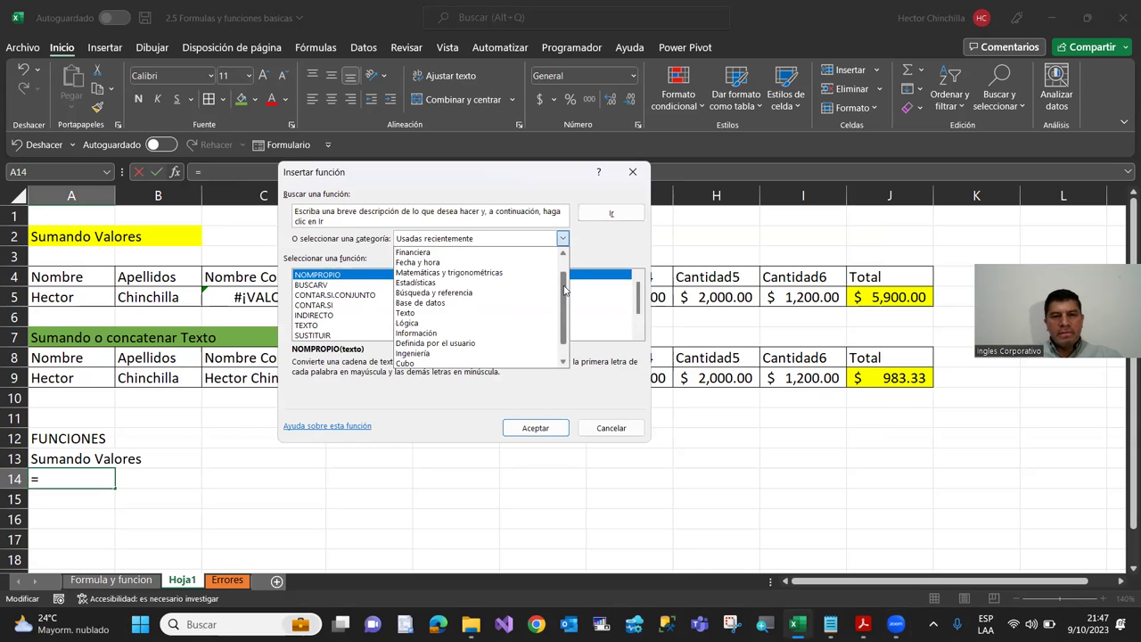
{"action": "left_click", "coordinate": [439, 256]}
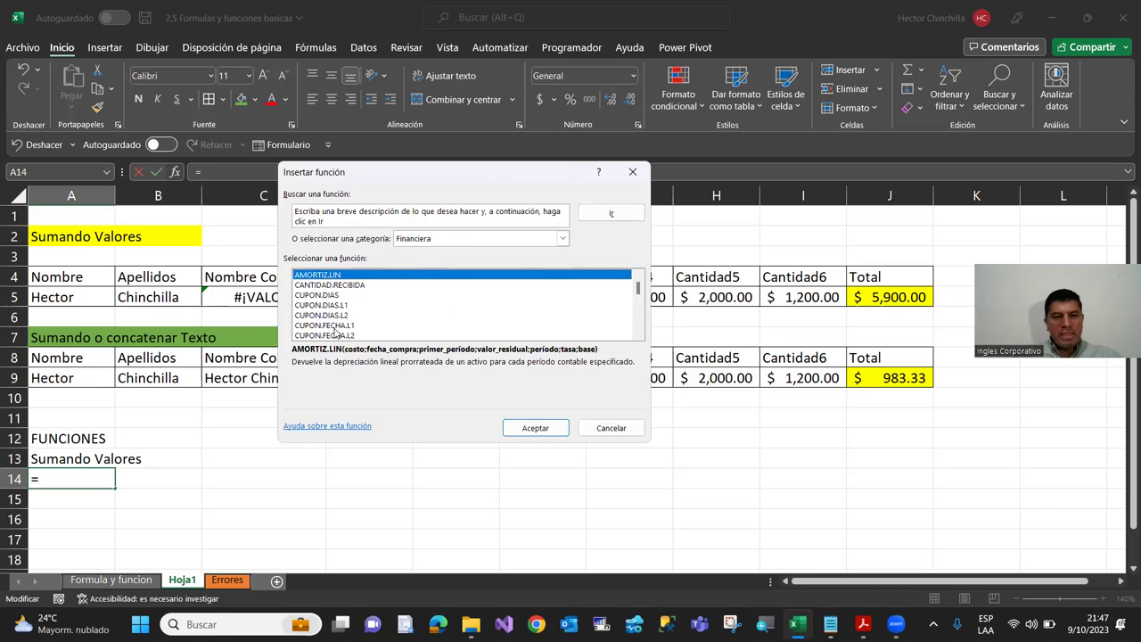
Step: Browse the Fecha y hora, Matemáticas y trigonométricas and Estadísticas function categories
{"action": "left_click", "coordinate": [565, 239]}
{"action": "left_click", "coordinate": [472, 259]}
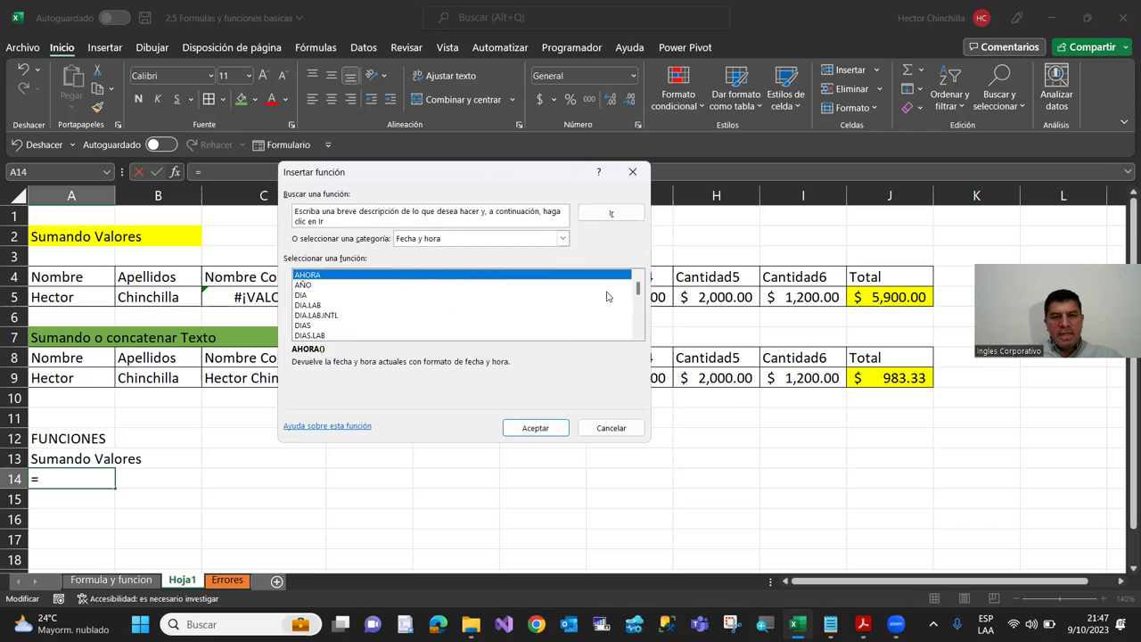
{"action": "mouse_move", "coordinate": [638, 291]}
{"action": "left_mouse_down"}
{"action": "mouse_move", "coordinate": [649, 324]}
{"action": "mouse_move", "coordinate": [652, 272]}
{"action": "left_mouse_up"}
{"action": "left_click", "coordinate": [563, 239]}
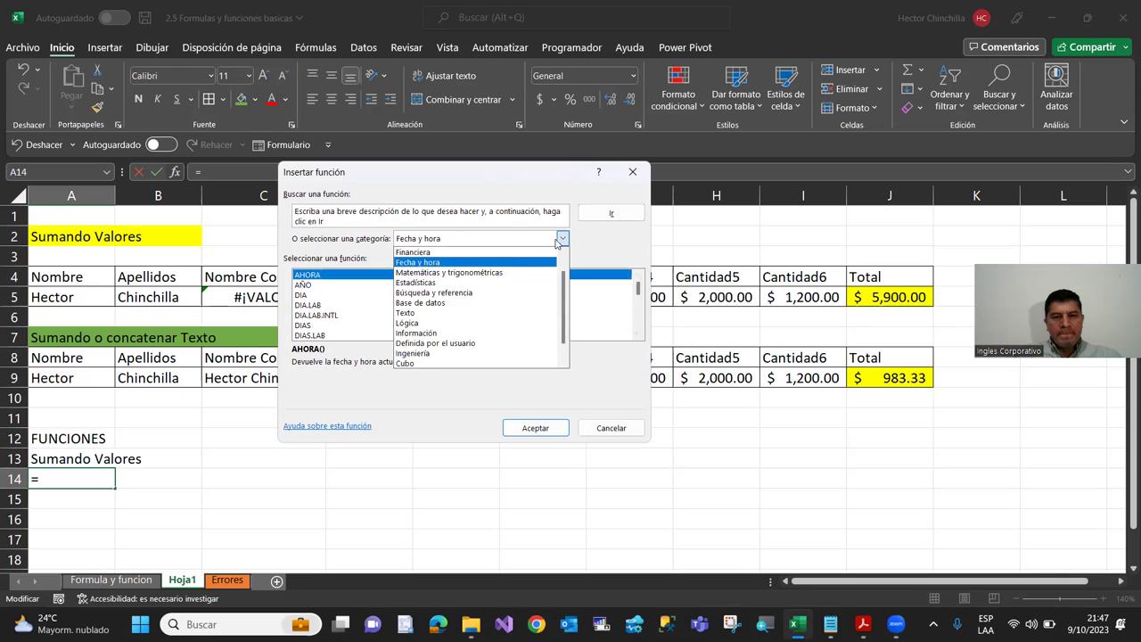
{"action": "left_click", "coordinate": [489, 272]}
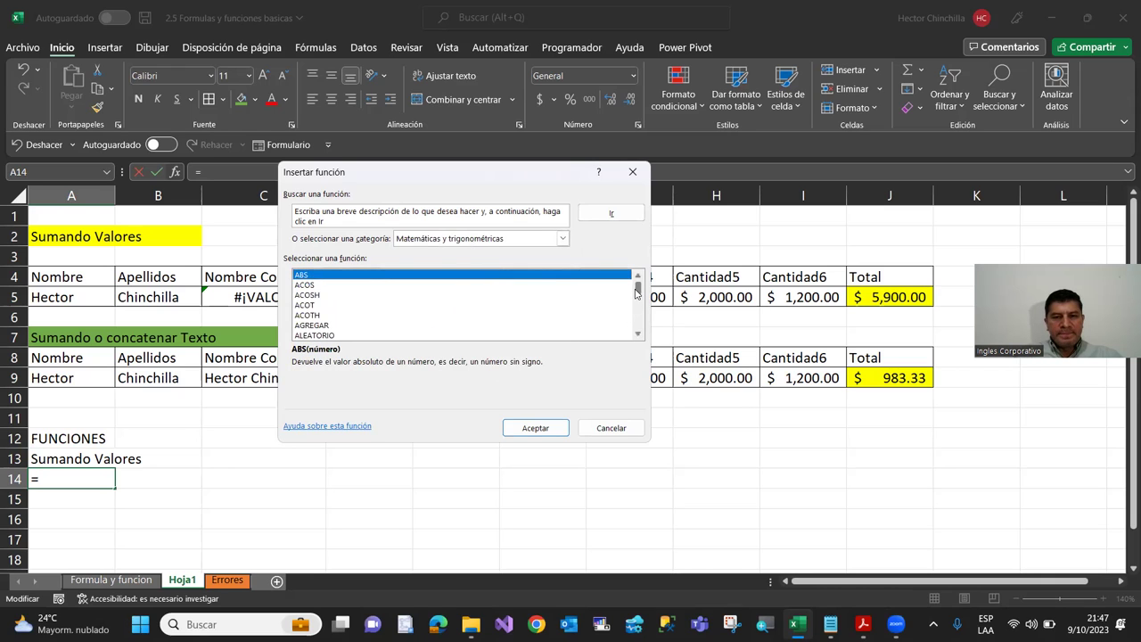
{"action": "left_click_drag", "start_coordinate": [637, 292], "coordinate": [650, 277]}
{"action": "left_click", "coordinate": [562, 239]}
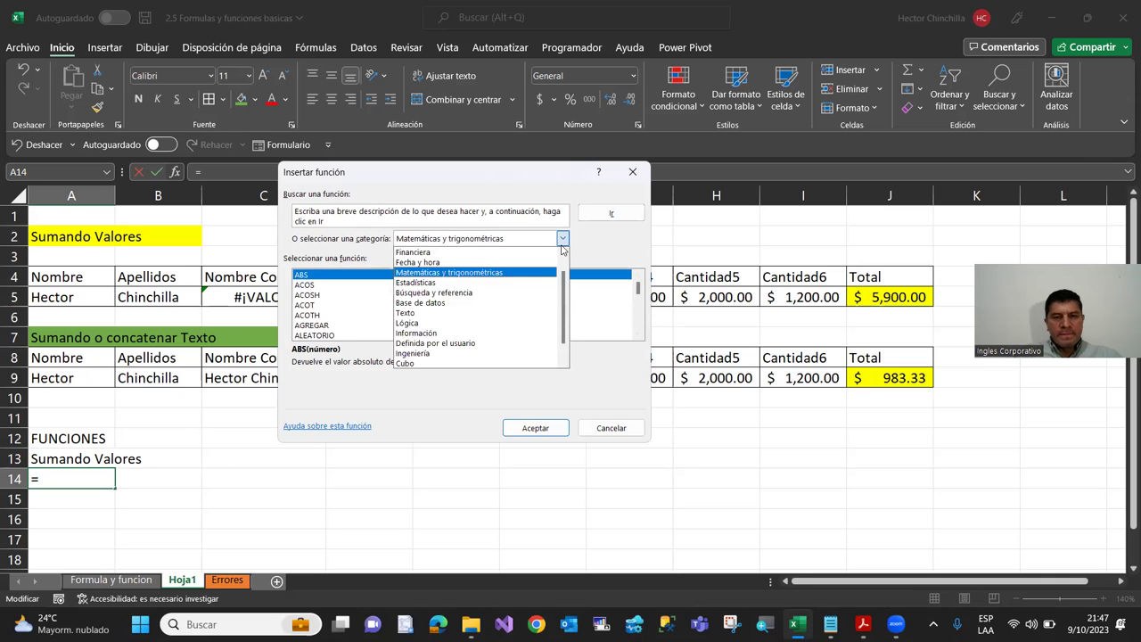
{"action": "left_click", "coordinate": [493, 283]}
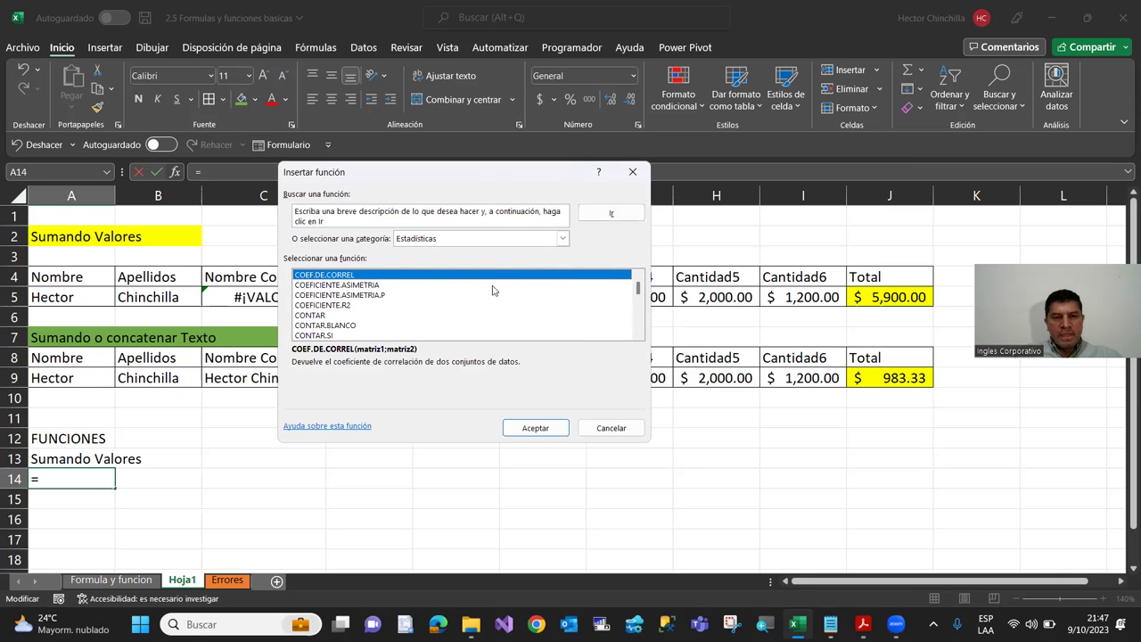
Step: Browse Búsqueda y referencia, Fecha y hora and Matemáticas again, ending on Financiera
{"action": "left_click", "coordinate": [562, 238]}
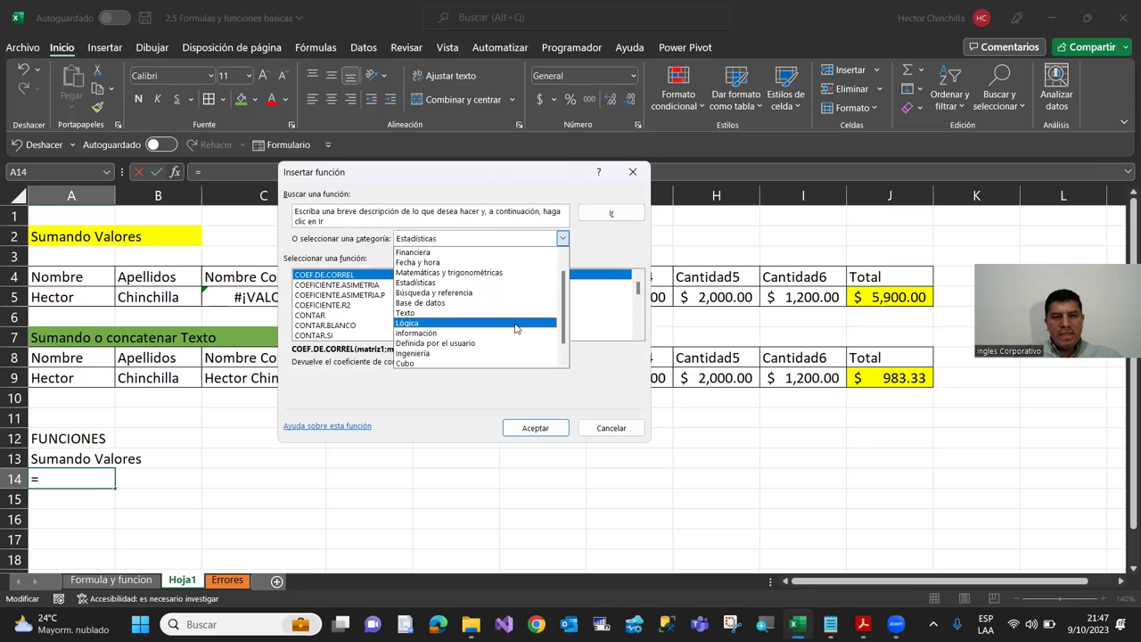
{"action": "mouse_move", "coordinate": [564, 332]}
{"action": "left_mouse_down"}
{"action": "mouse_move", "coordinate": [569, 356]}
{"action": "mouse_move", "coordinate": [566, 318]}
{"action": "left_mouse_up"}
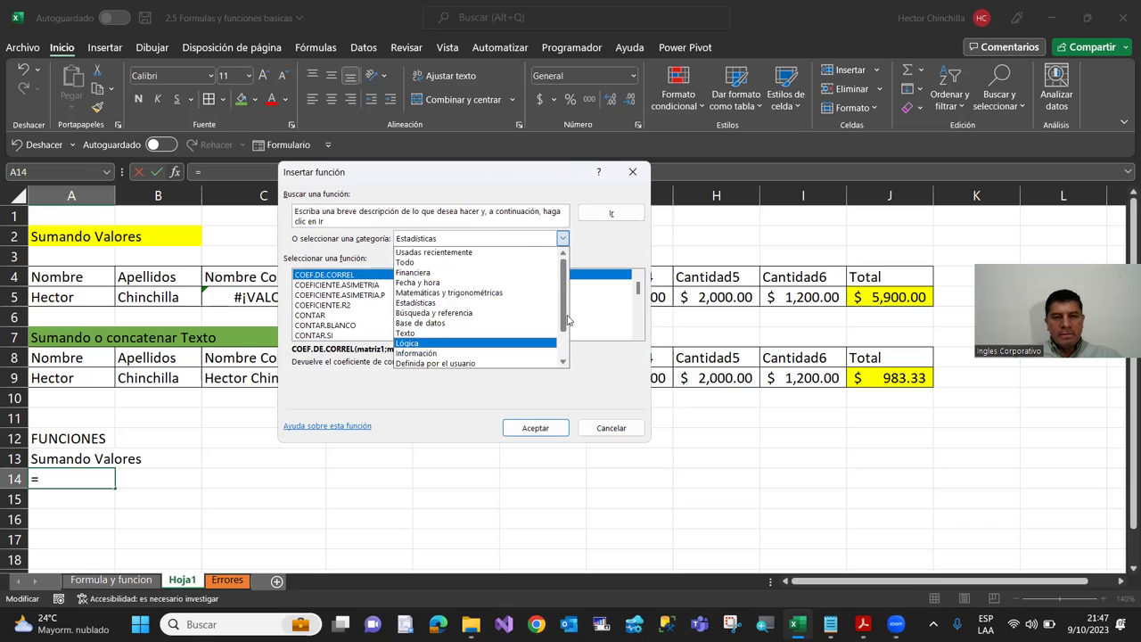
{"action": "left_click", "coordinate": [432, 313]}
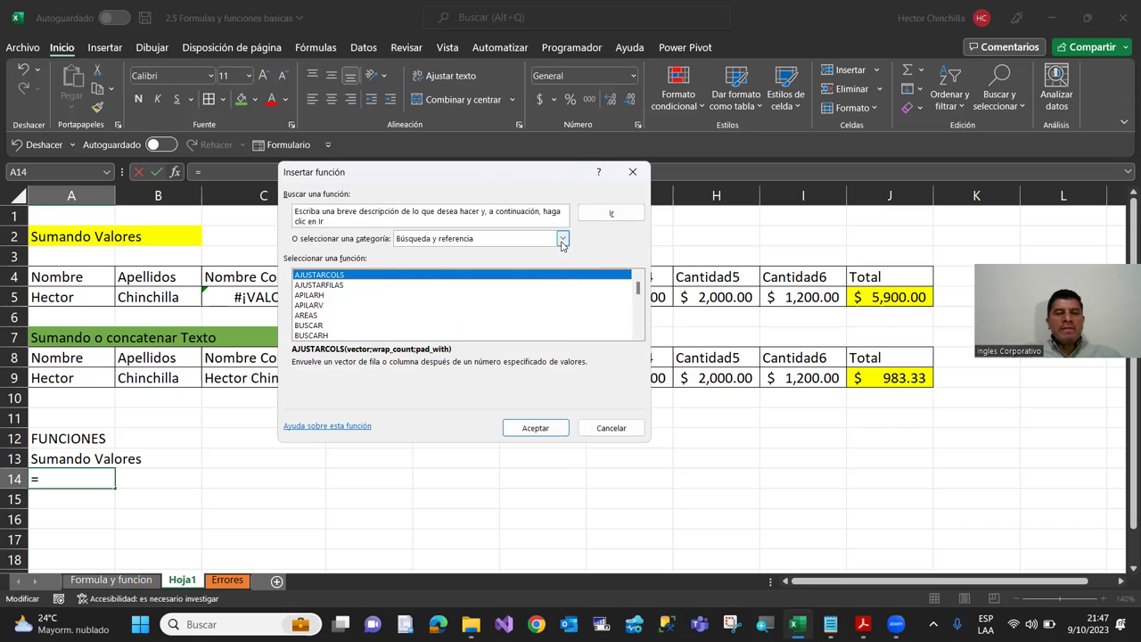
{"action": "left_click", "coordinate": [562, 245]}
{"action": "scroll", "coordinate": [564, 307], "scroll_direction": "down", "scroll_amount": 1}
{"action": "left_click_drag", "start_coordinate": [564, 306], "coordinate": [567, 282]}
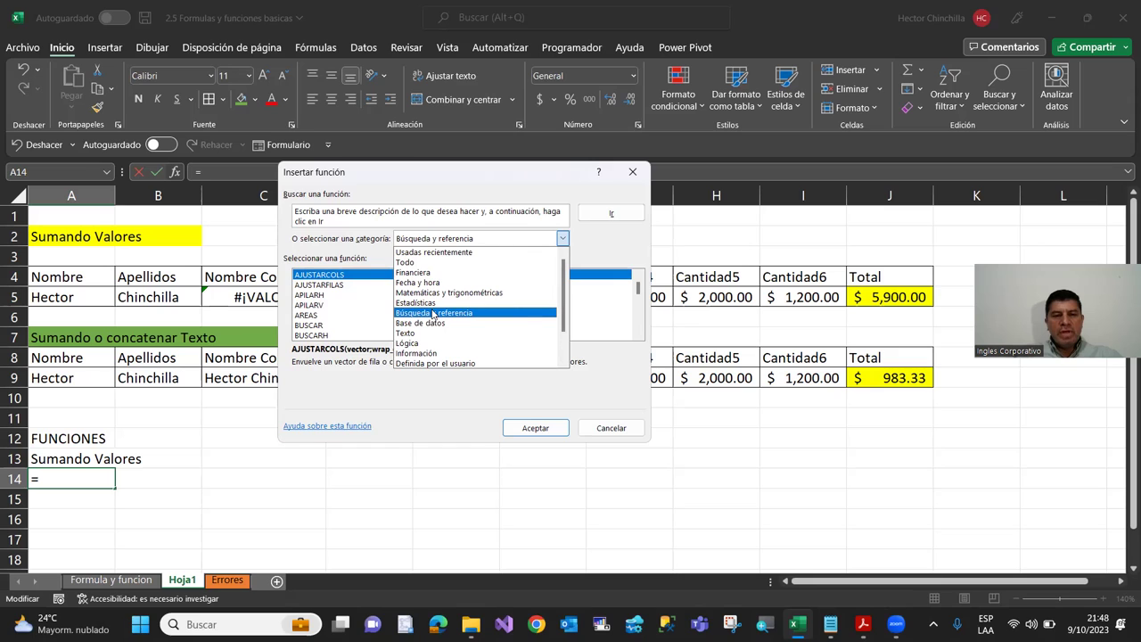
{"action": "left_click", "coordinate": [421, 283]}
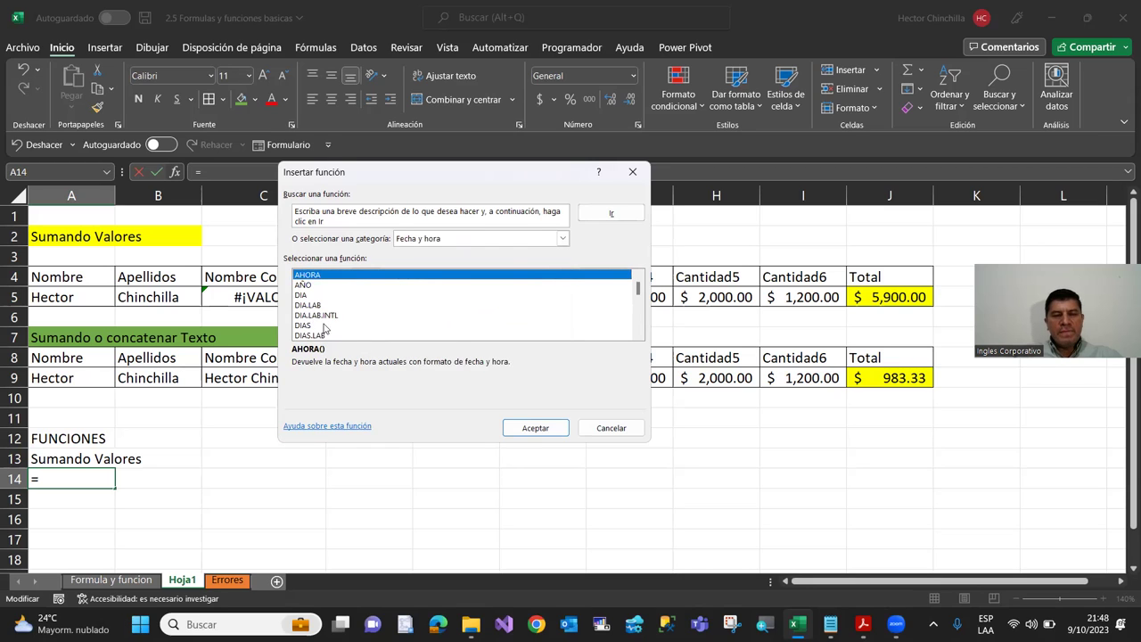
{"action": "left_click", "coordinate": [563, 239]}
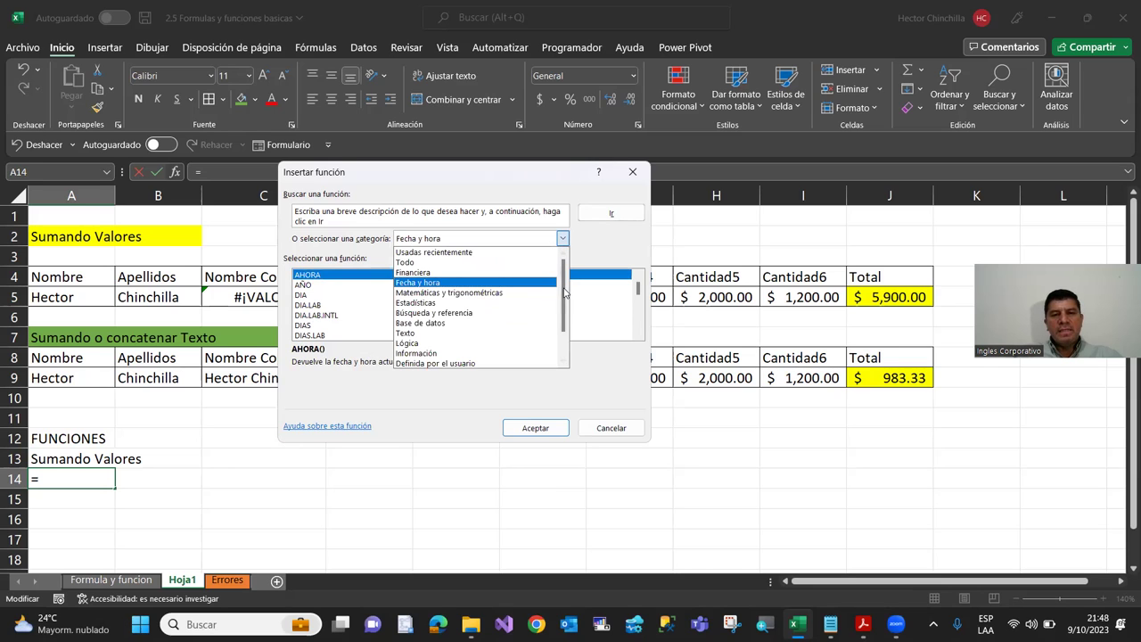
{"action": "left_click", "coordinate": [453, 294]}
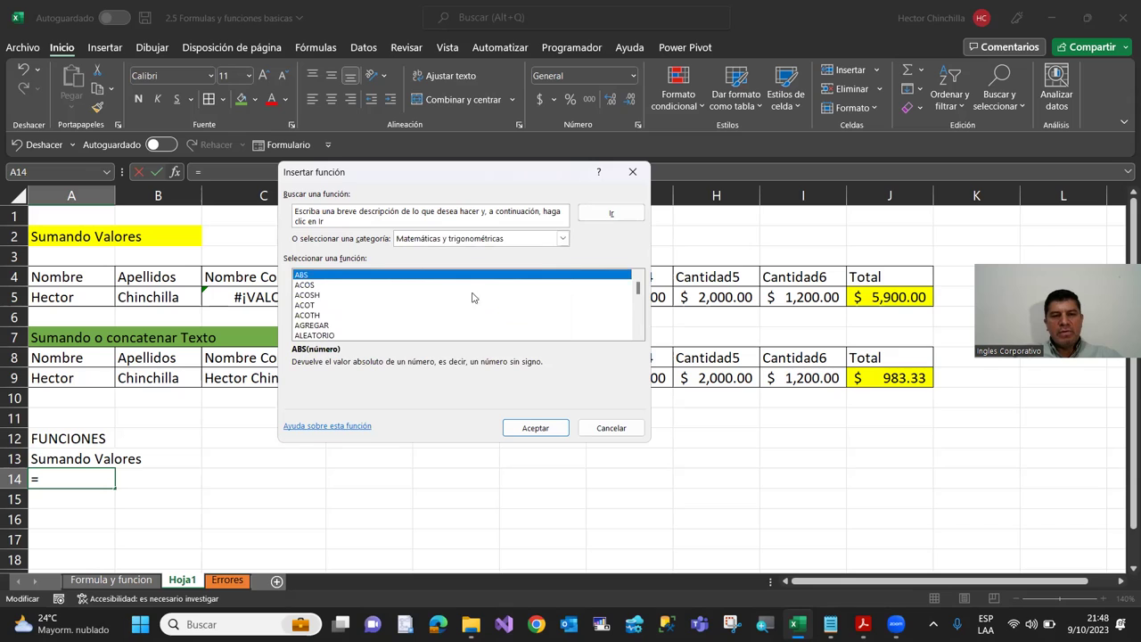
{"action": "left_click", "coordinate": [562, 238]}
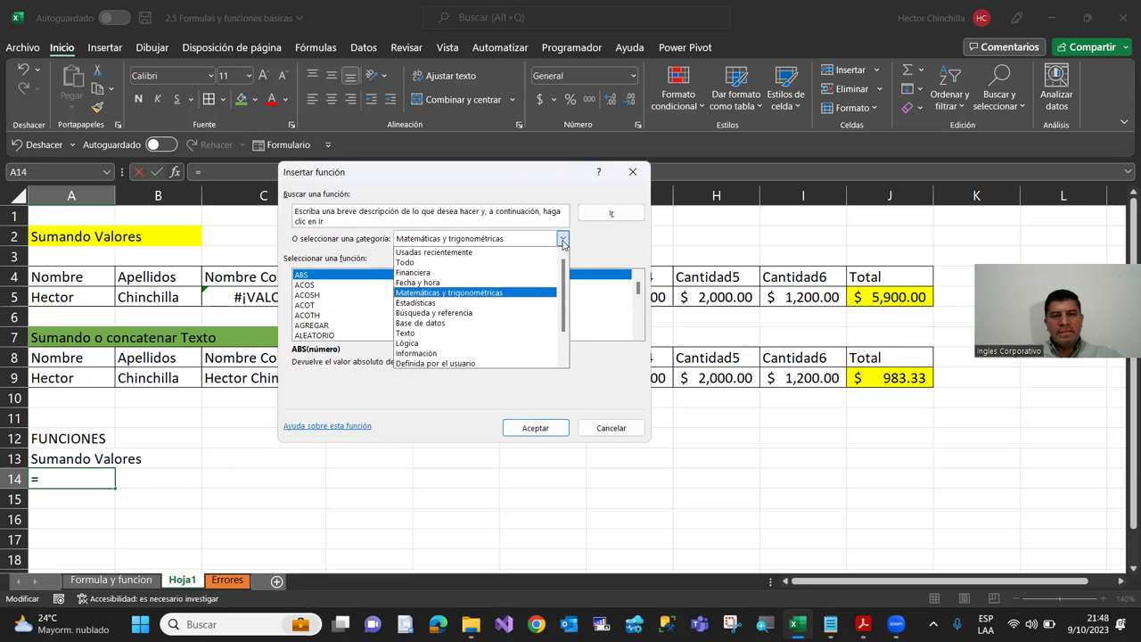
{"action": "left_click", "coordinate": [487, 273]}
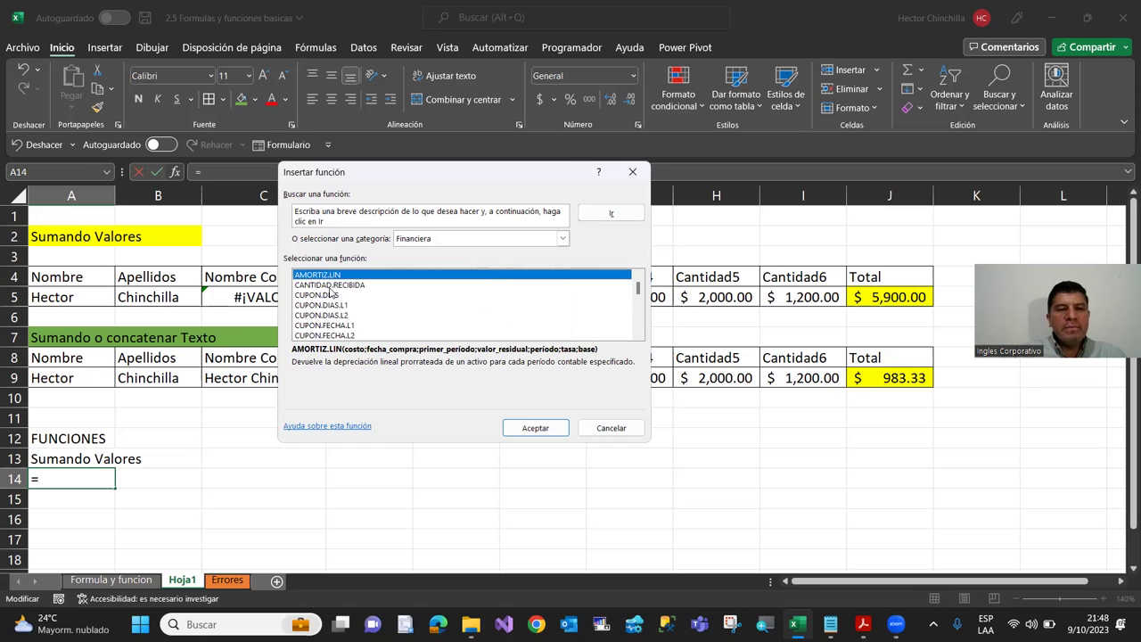
{"action": "left_click", "coordinate": [330, 221]}
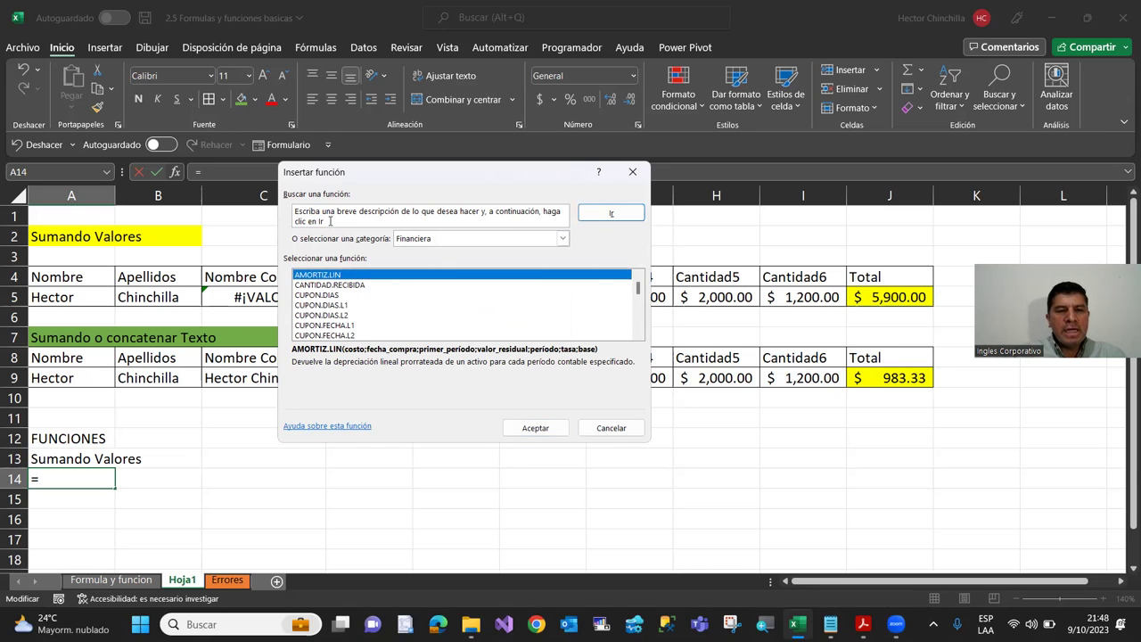
Step: Search functions for SUMA, select SUMA from the results and confirm to open its arguments
{"action": "left_click_drag", "start_coordinate": [330, 222], "coordinate": [298, 207]}
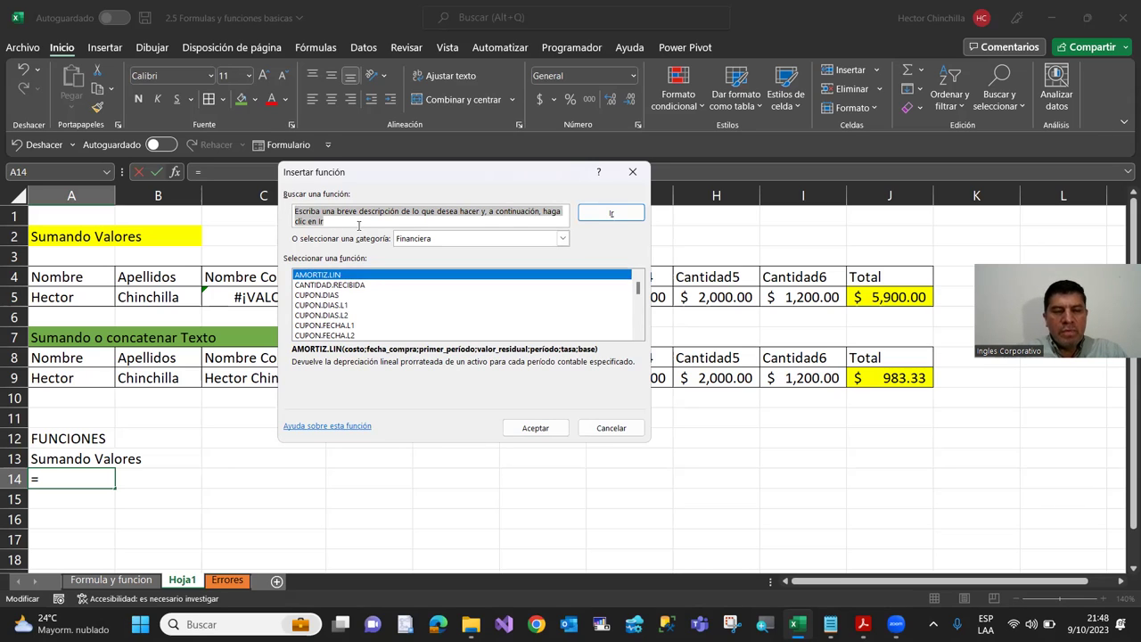
{"action": "type", "text": "SUMA"}
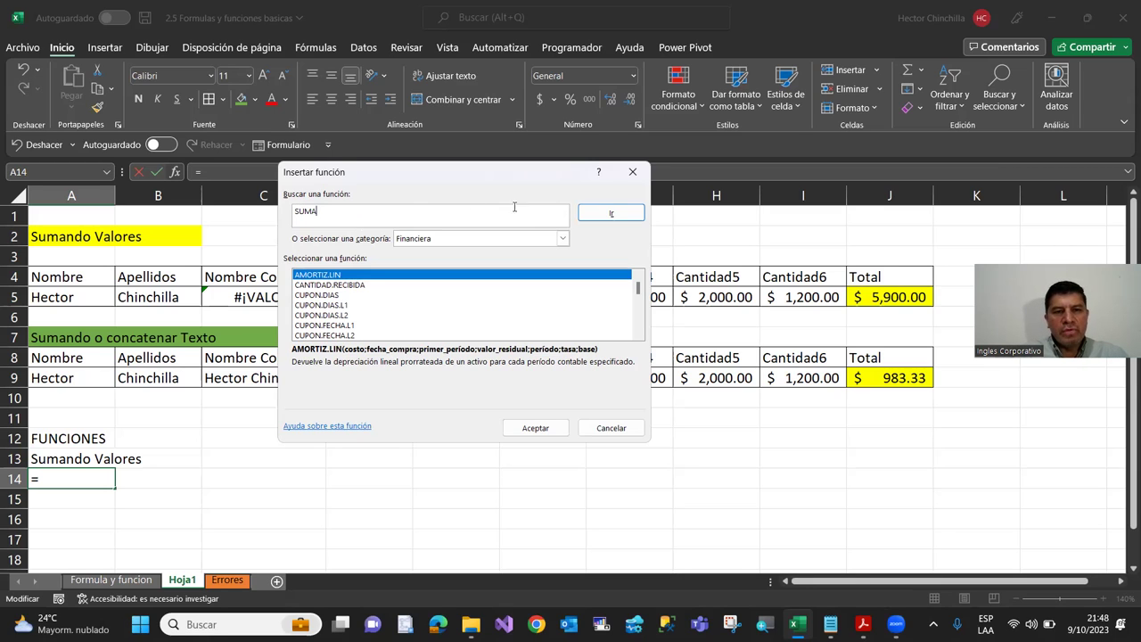
{"action": "left_click", "coordinate": [610, 213]}
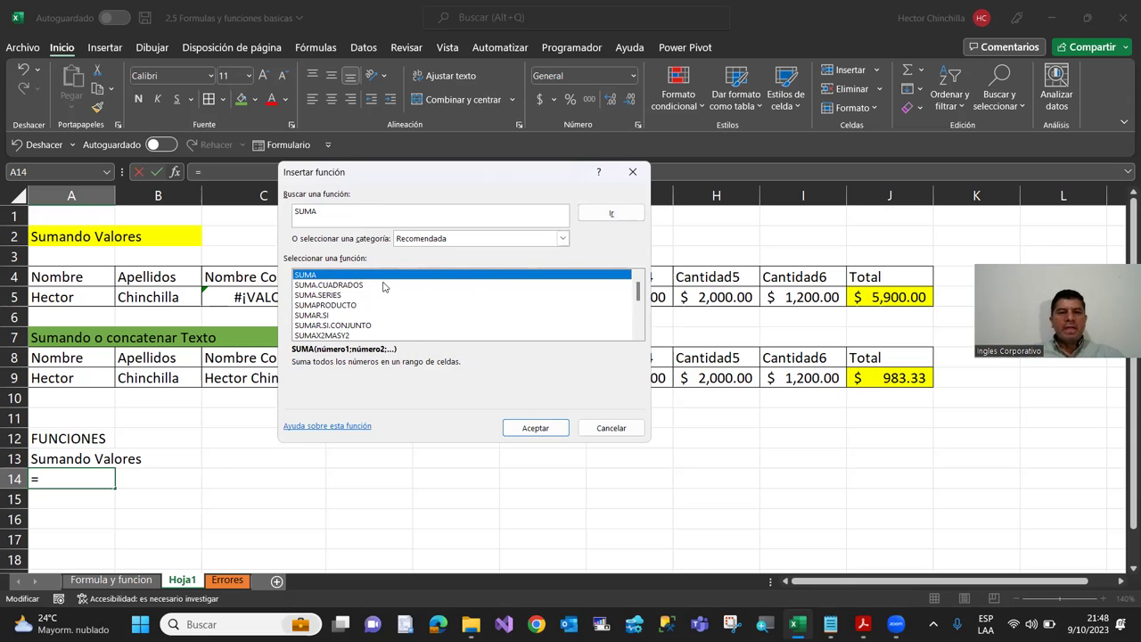
{"action": "left_click", "coordinate": [329, 296]}
{"action": "left_click", "coordinate": [327, 306]}
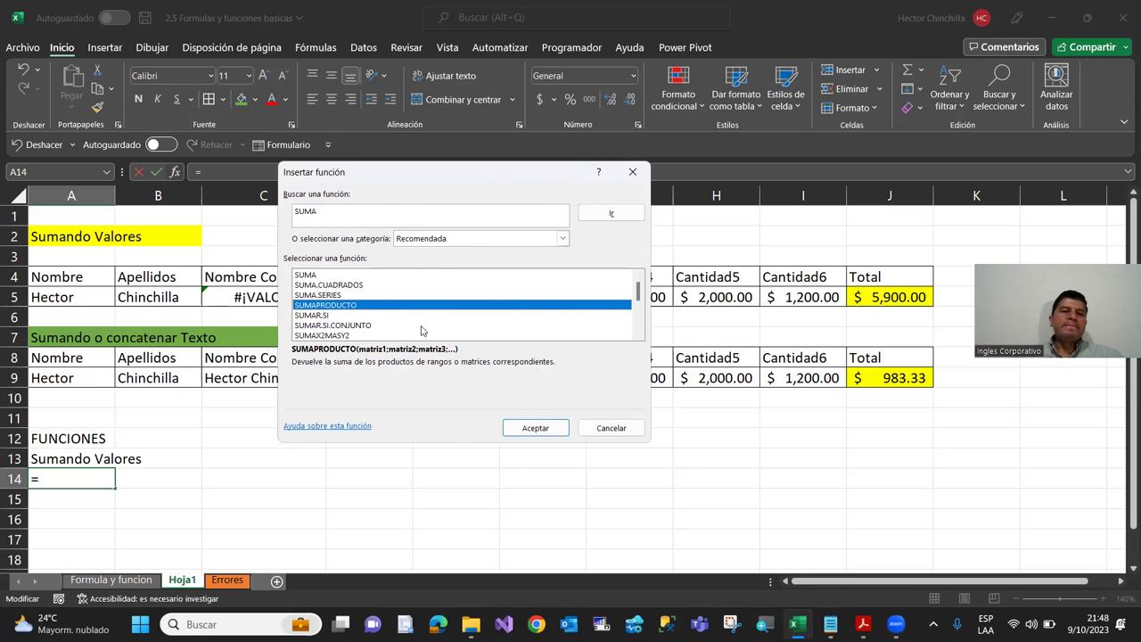
{"action": "left_click", "coordinate": [306, 276]}
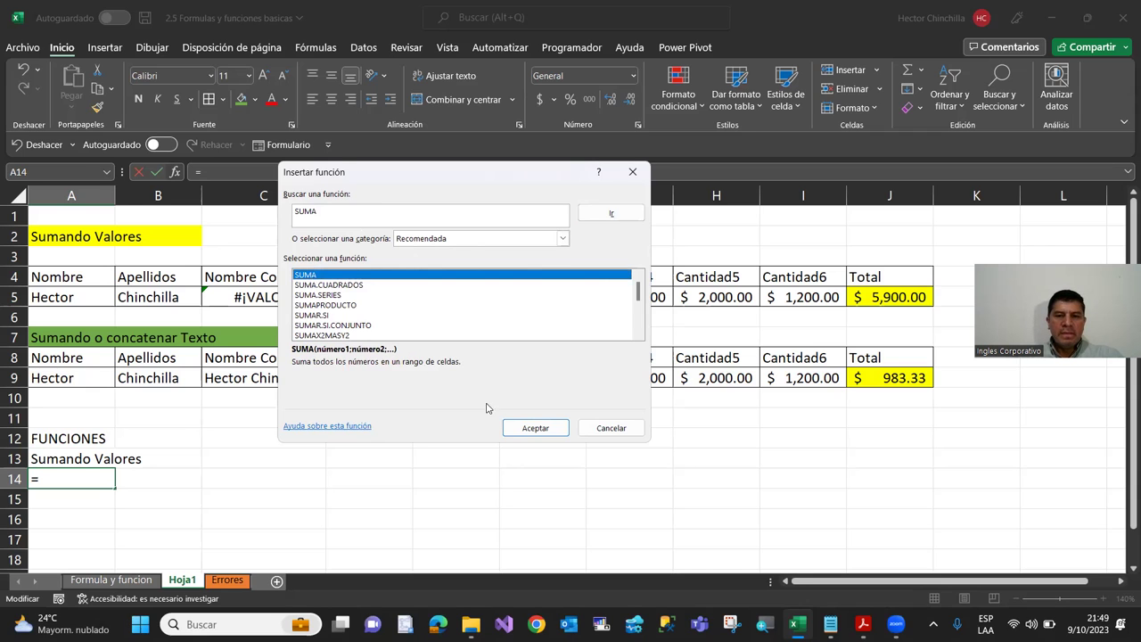
{"action": "left_click", "coordinate": [535, 428]}
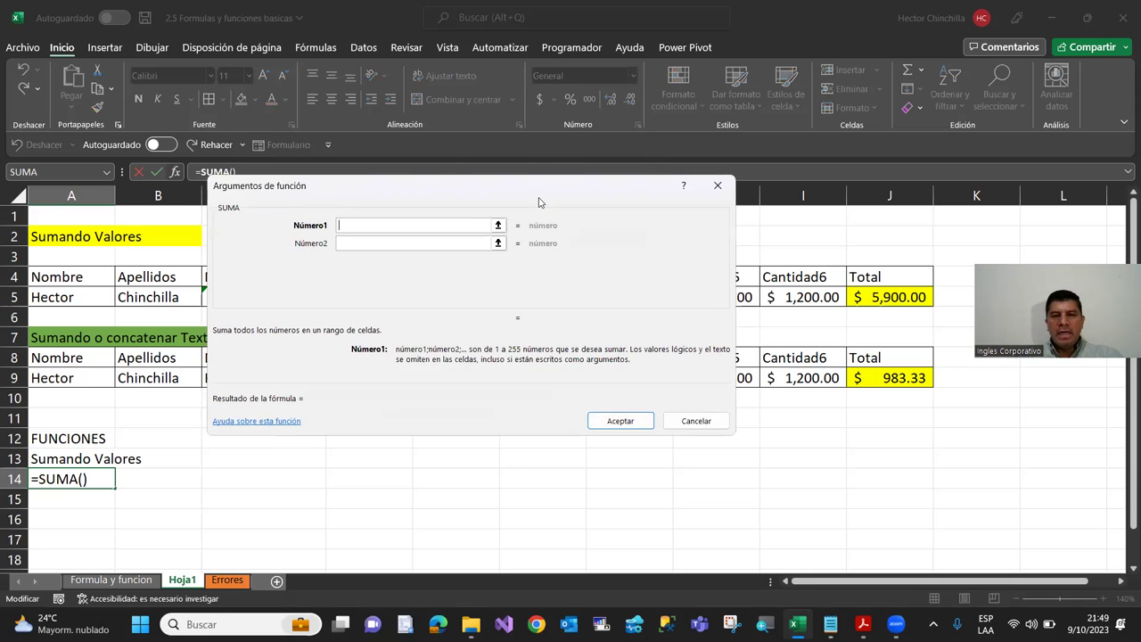
Step: Enter 12, 1212, 12121 and 11212 as SUMA arguments, then cancel the formula
{"action": "left_click_drag", "start_coordinate": [538, 201], "coordinate": [728, 221]}
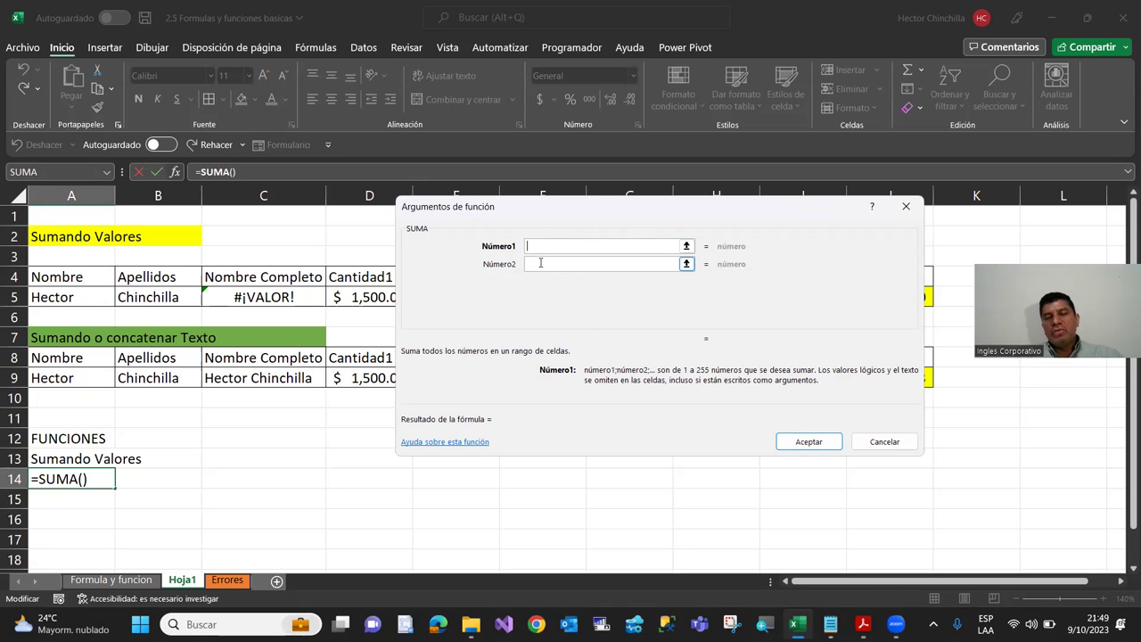
{"action": "type", "text": "12"}
{"action": "left_click", "coordinate": [535, 263]}
{"action": "type", "text": "1212"}
{"action": "left_click", "coordinate": [551, 282]}
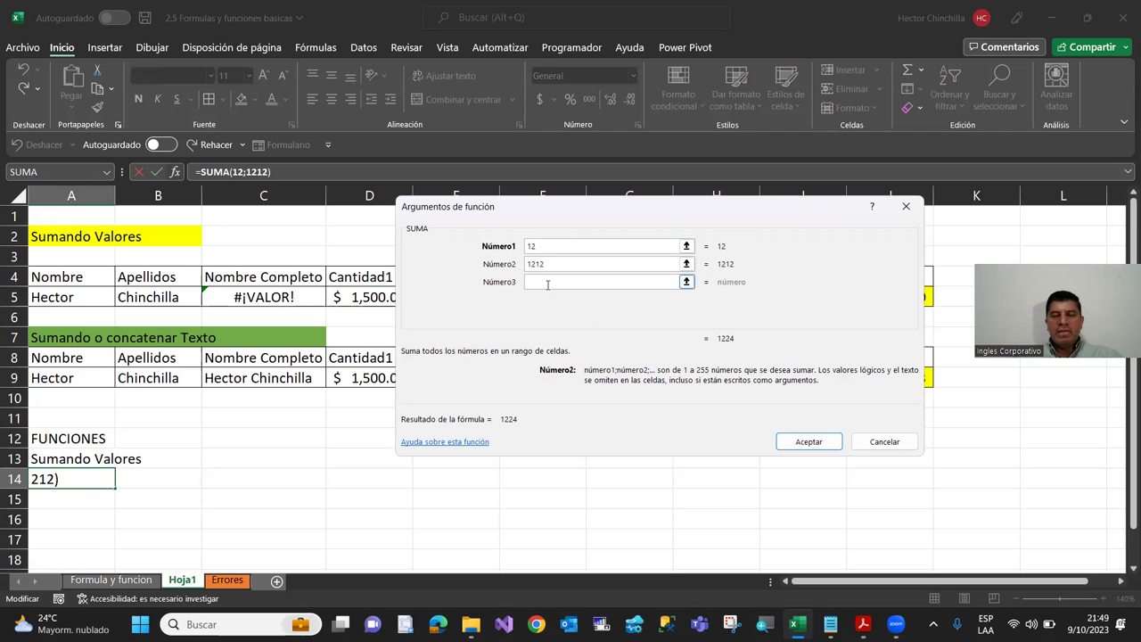
{"action": "type", "text": "12121"}
{"action": "left_click", "coordinate": [545, 301]}
{"action": "type", "text": "11122"}
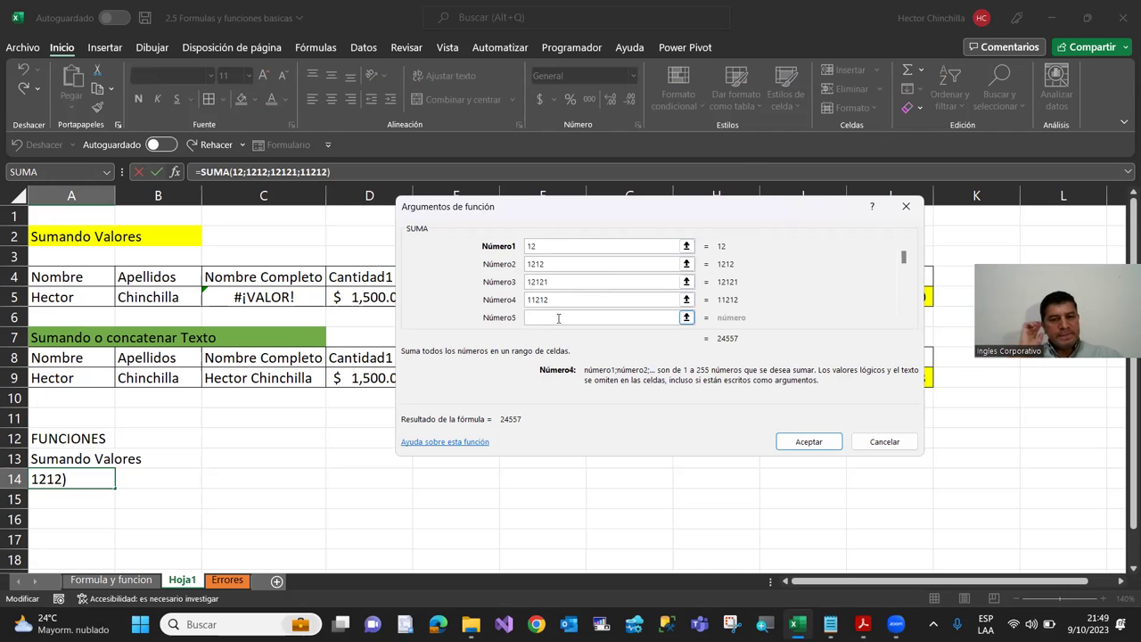
{"action": "left_click", "coordinate": [867, 448]}
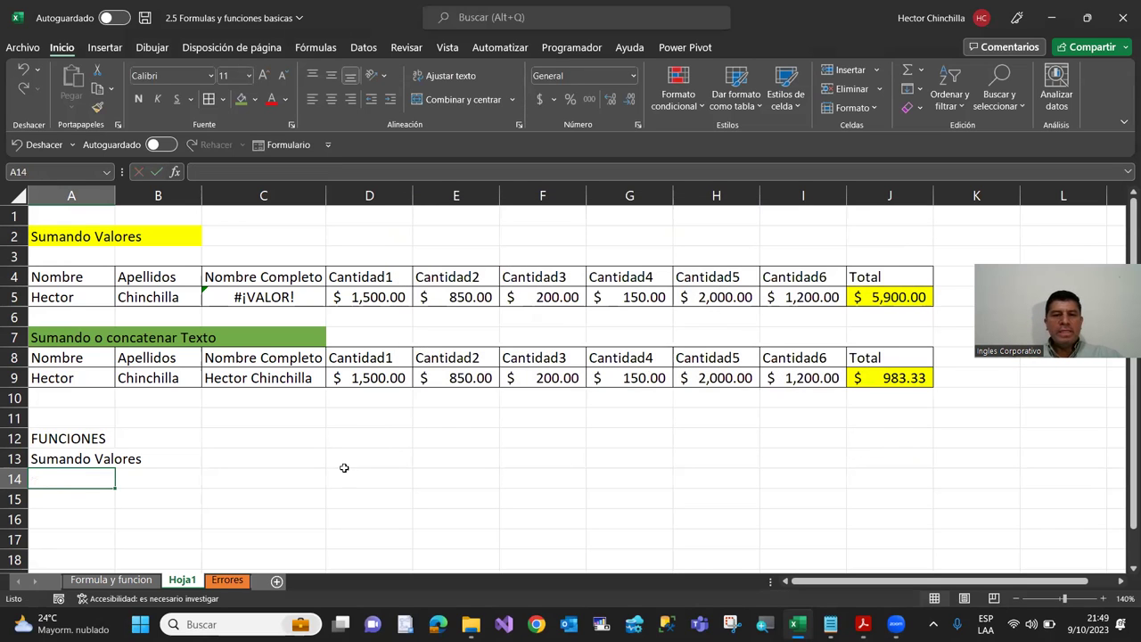
{"action": "left_click", "coordinate": [312, 456]}
Step: Close the news panel, then select and copy the table before cancelling that copy
{"action": "left_click", "coordinate": [86, 458]}
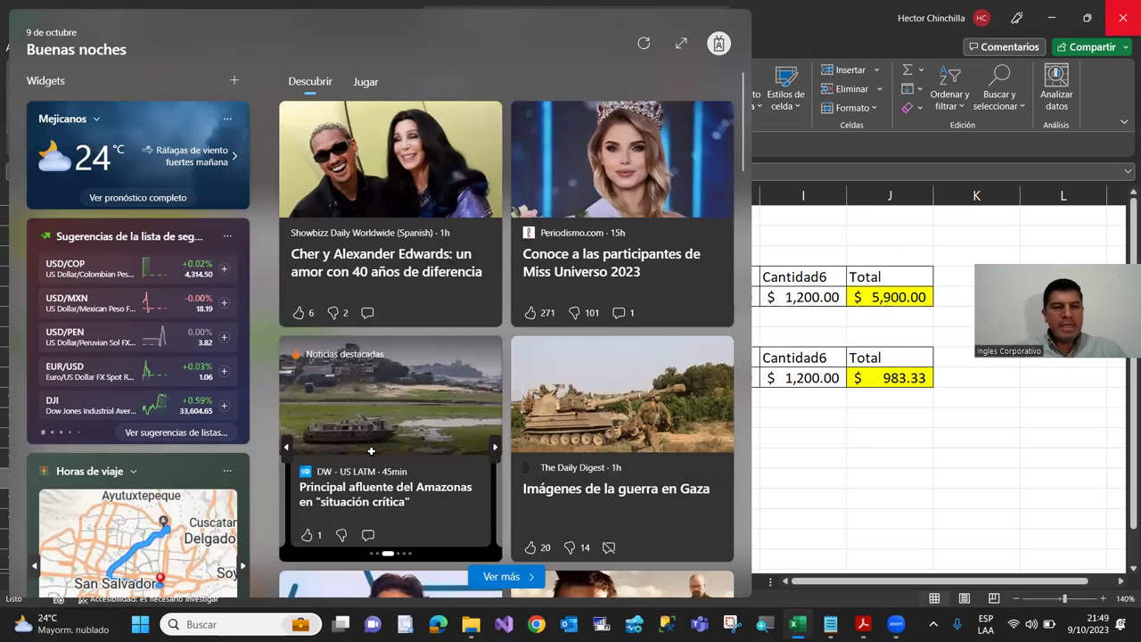
{"action": "key", "text": "Escape"}
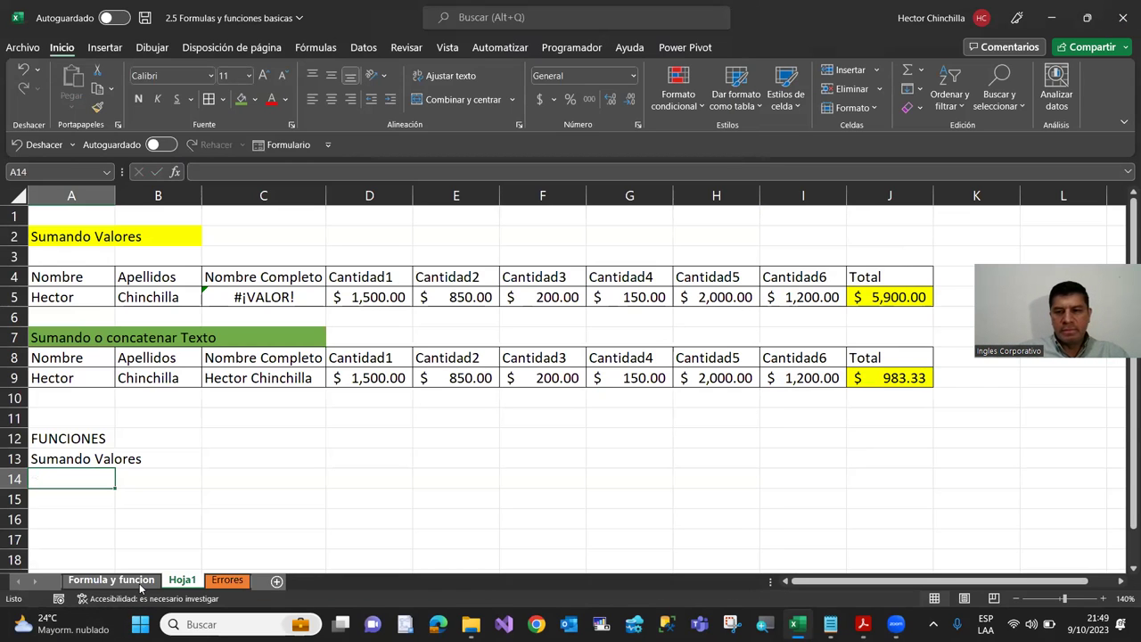
{"action": "key", "text": "Up"}
{"action": "key", "text": "Up"}
{"action": "key", "text": "Up"}
{"action": "key", "text": "Up"}
{"action": "key", "text": "Up"}
{"action": "key", "text": "Up"}
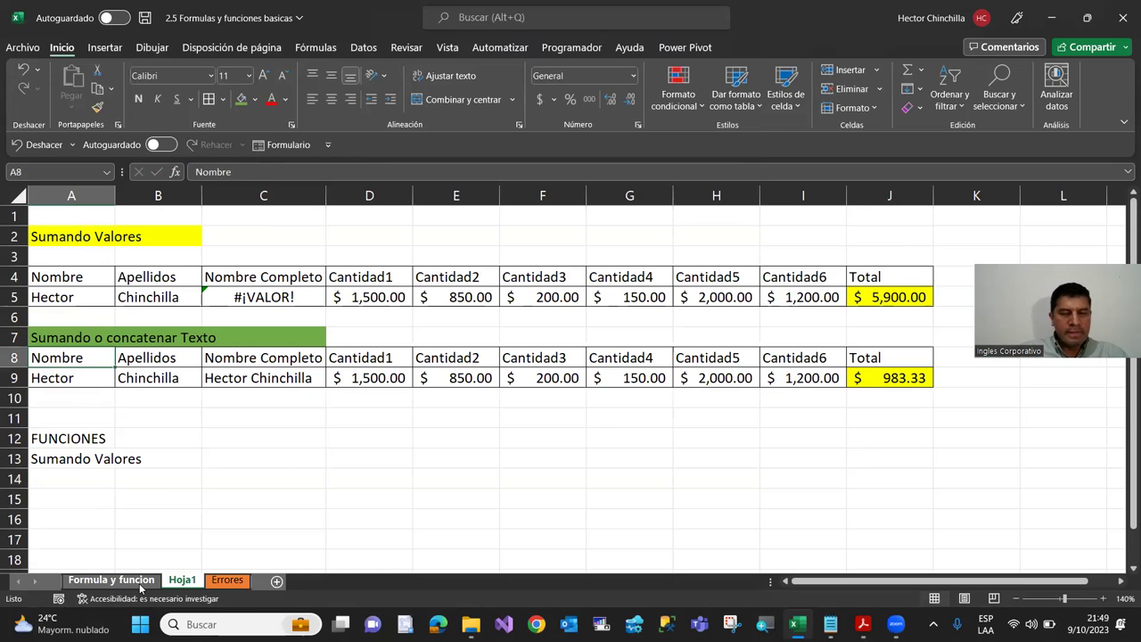
{"action": "key", "text": "shift+Right"}
{"action": "key", "text": "shift+Right"}
{"action": "key", "text": "shift+Right"}
{"action": "key", "text": "shift+Right"}
{"action": "key", "text": "shift+Right"}
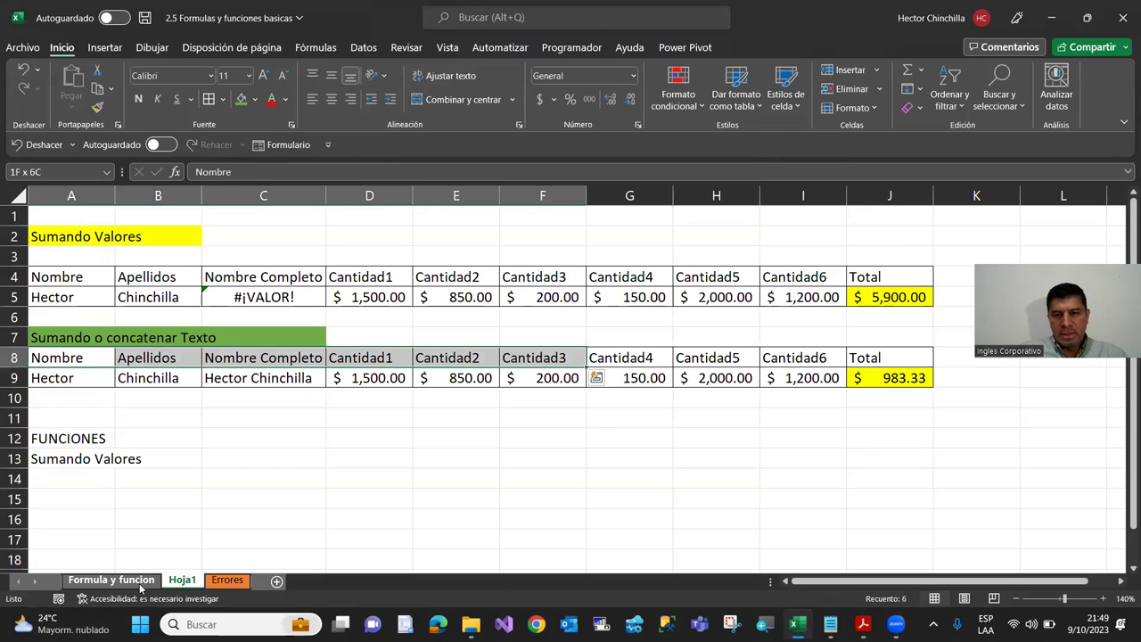
{"action": "key", "text": "shift+Right"}
{"action": "key", "text": "shift+Right"}
{"action": "key", "text": "shift+Right"}
{"action": "key", "text": "shift+Down"}
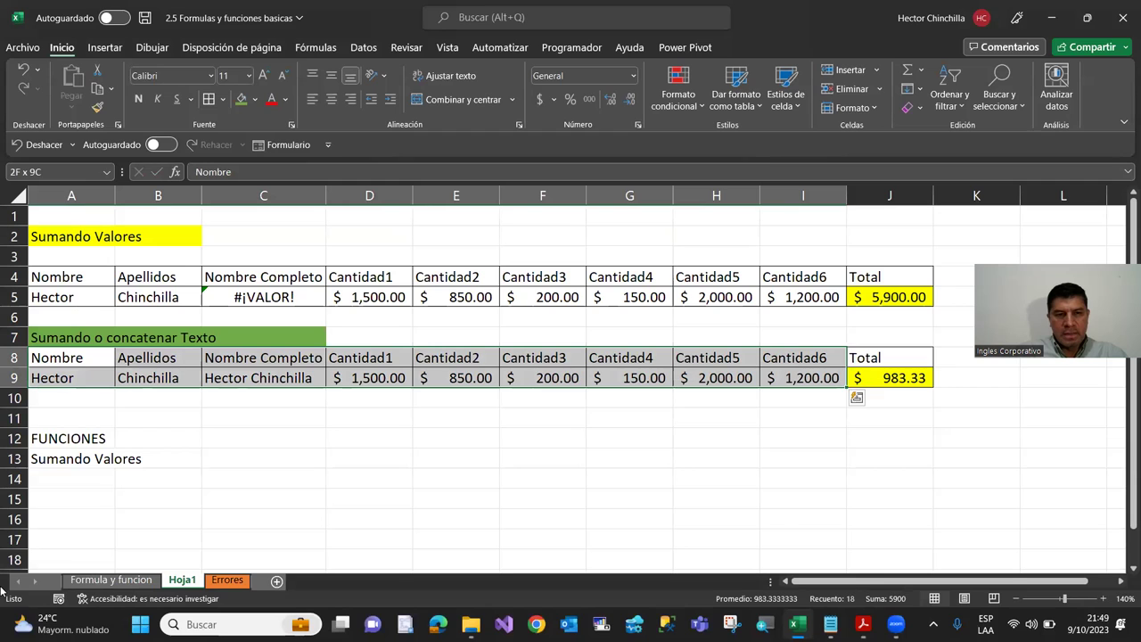
{"action": "key", "text": "ctrl+c"}
{"action": "key", "text": "Down"}
{"action": "key", "text": "Down"}
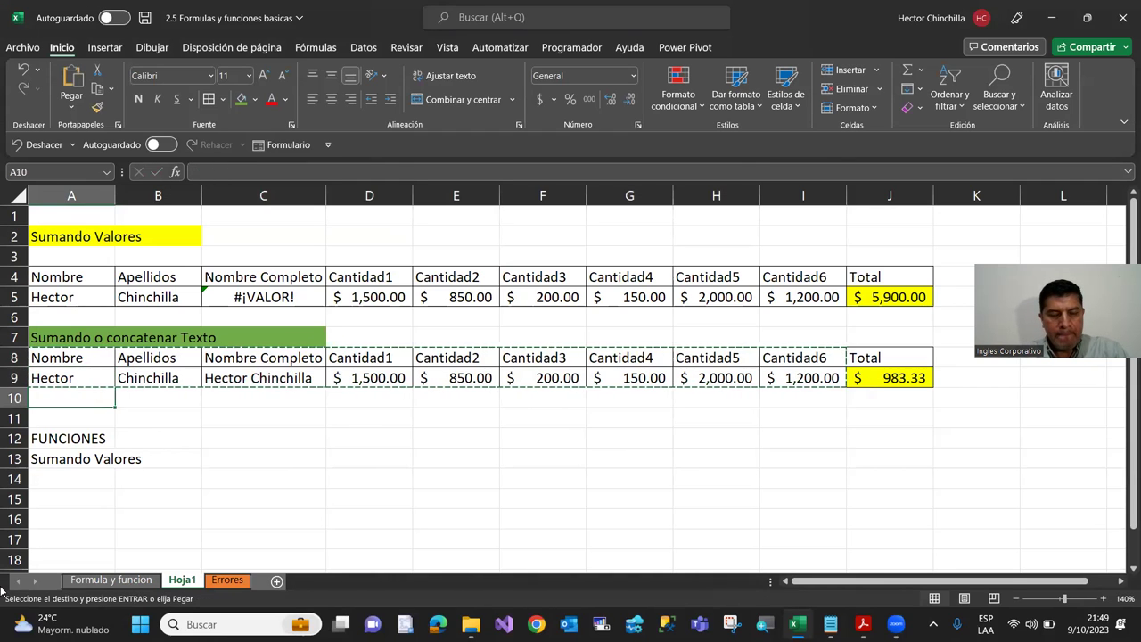
{"action": "key", "text": "Escape"}
Step: Copy the A8:J9 table again and paste it into rows 14–15 starting at A14
{"action": "key", "text": "Up"}
{"action": "key", "text": "Up"}
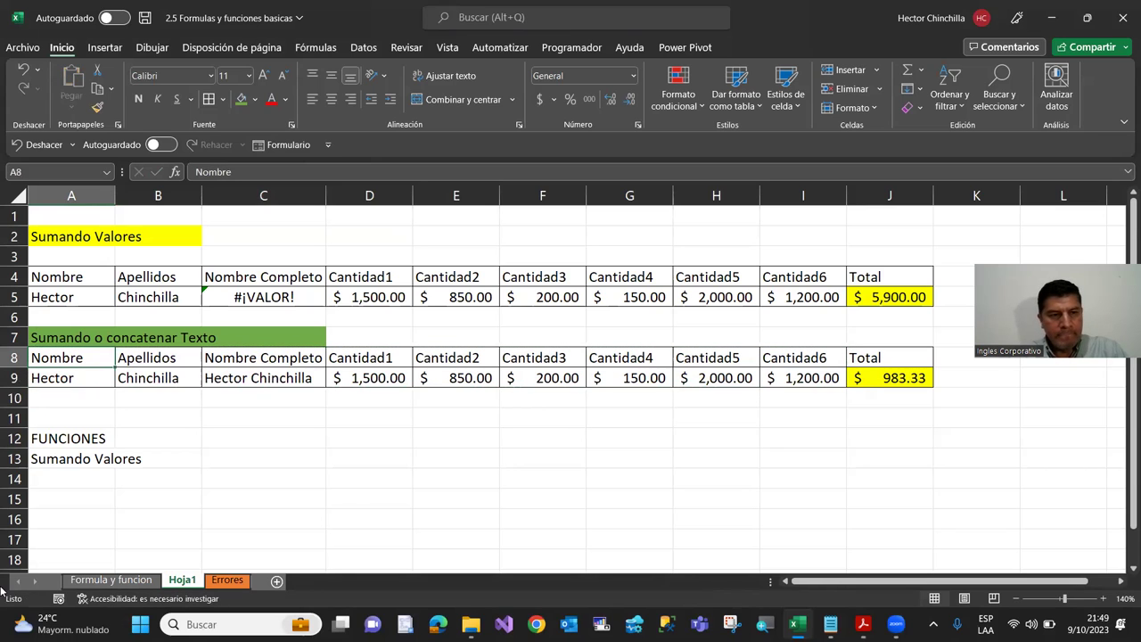
{"action": "key", "text": "Up"}
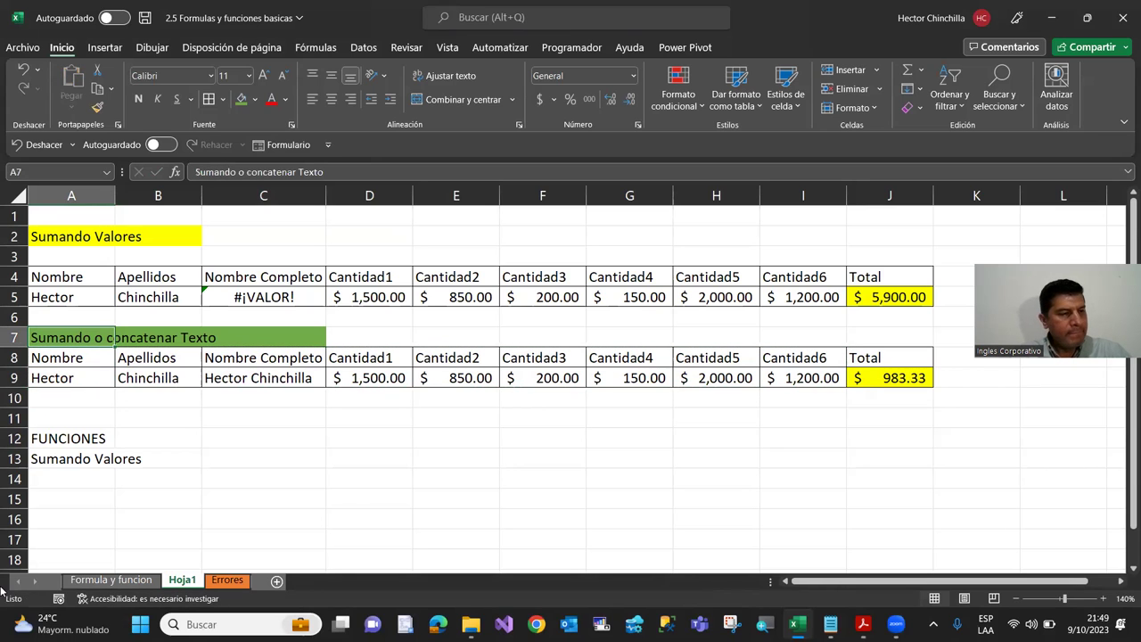
{"action": "key", "text": "Down"}
{"action": "key", "text": "shift+Right"}
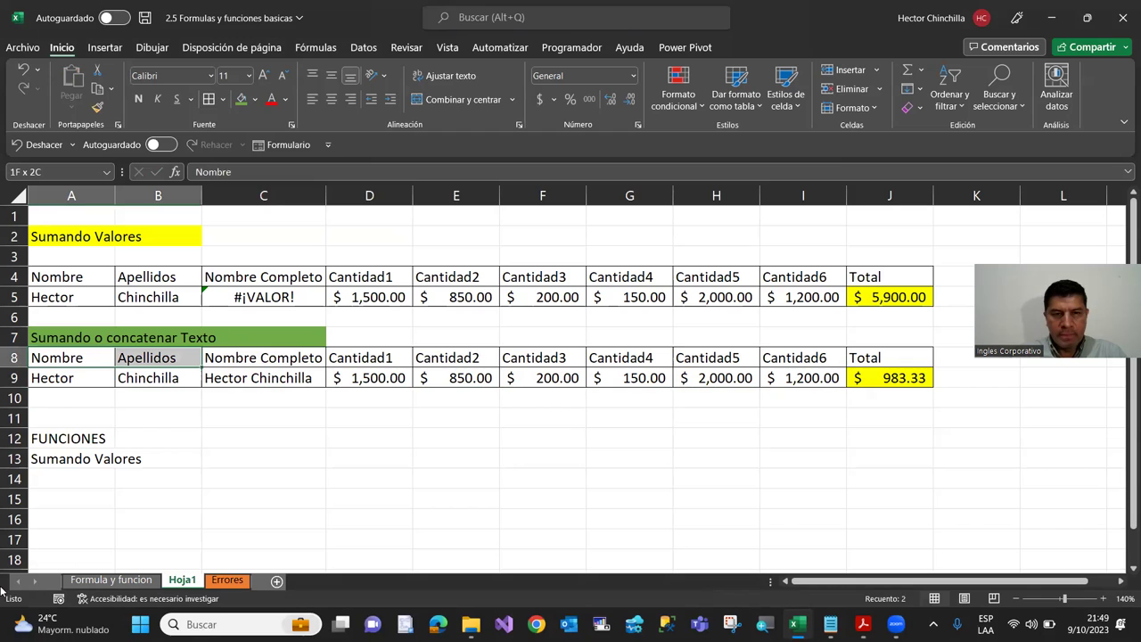
{"action": "key", "text": "shift+Right"}
{"action": "key", "text": "shift+Right"}
{"action": "key", "text": "shift+Right"}
{"action": "key", "text": "shift+Right"}
{"action": "key", "text": "shift+Right"}
{"action": "key", "text": "shift+Right"}
{"action": "key", "text": "shift+Right"}
{"action": "key", "text": "shift+Right"}
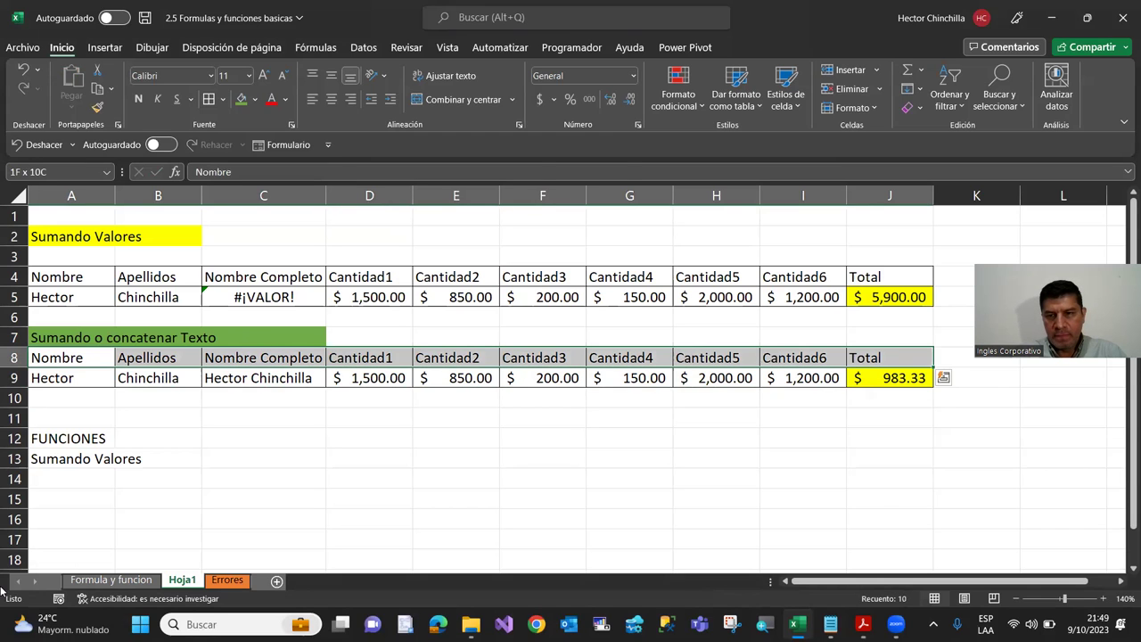
{"action": "key", "text": "shift+Down"}
{"action": "key", "text": "ctrl+c"}
{"action": "key", "text": "Down"}
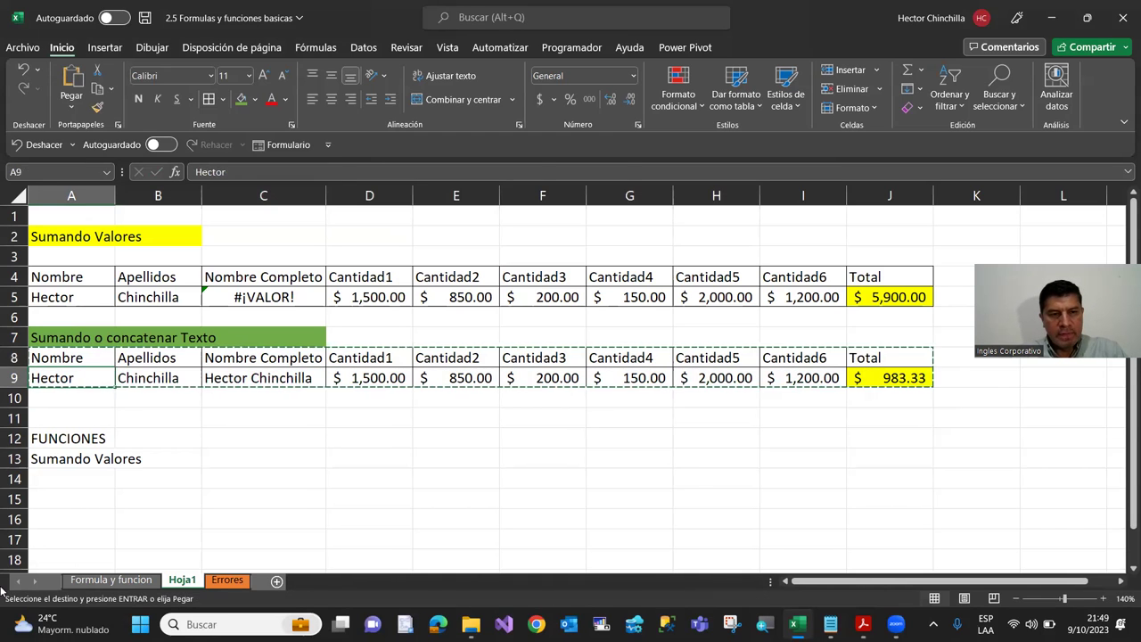
{"action": "key", "text": "Down"}
{"action": "key", "text": "Down"}
{"action": "key", "text": "Down"}
{"action": "key", "text": "Down"}
{"action": "key", "text": "Down"}
{"action": "key", "text": "ctrl+v"}
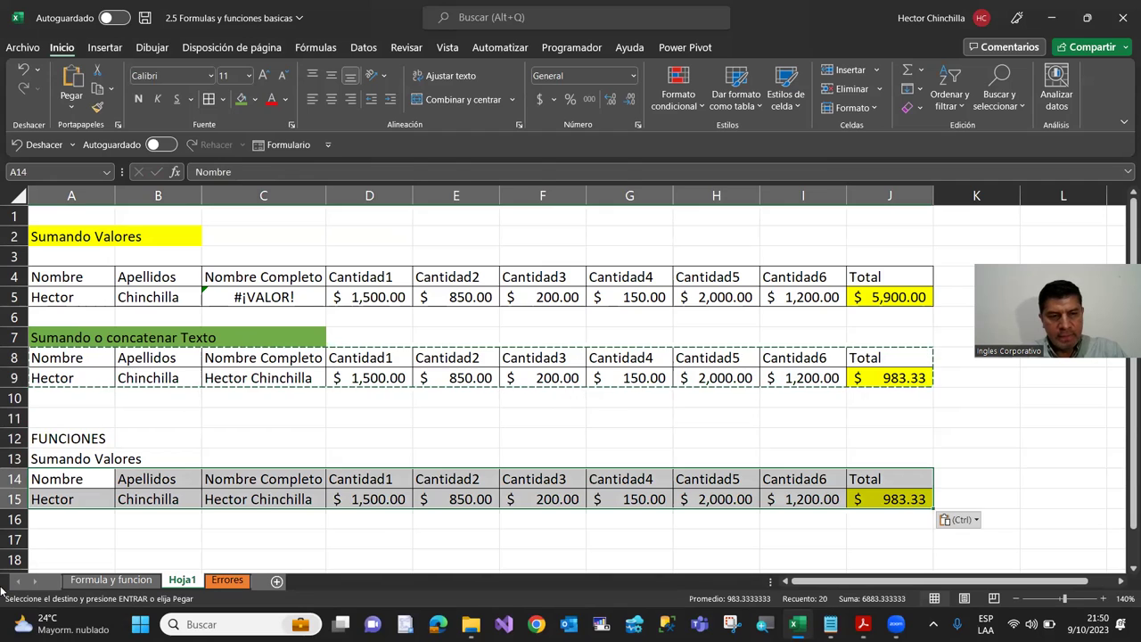
{"action": "key", "text": "Escape"}
{"action": "key", "text": "Right"}
{"action": "key", "text": "Right"}
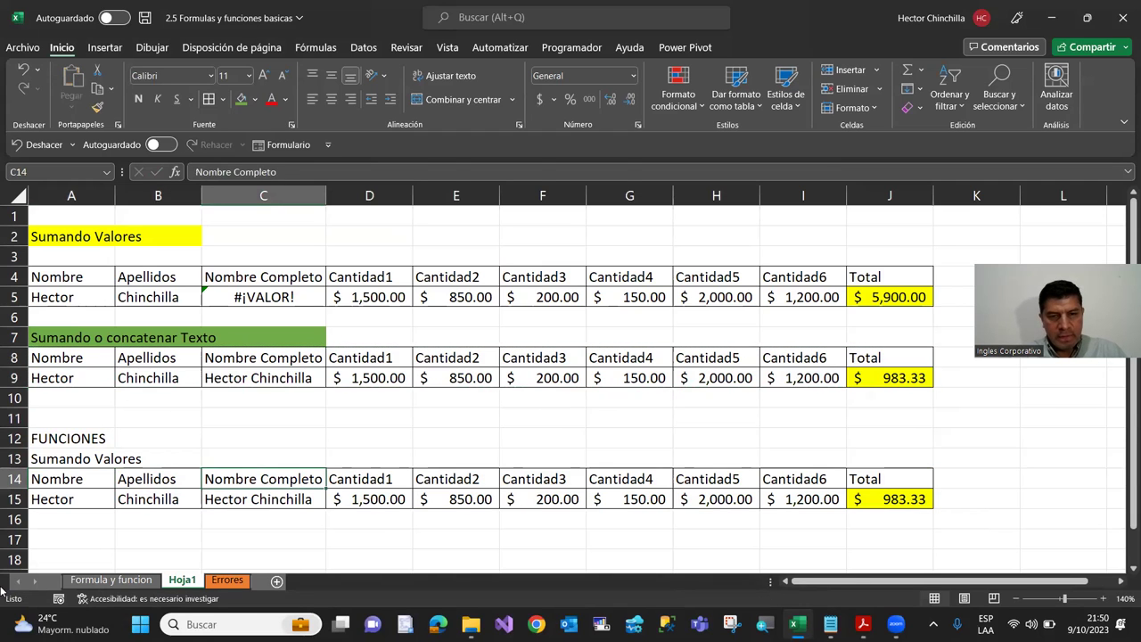
Step: Clear the copied total in J15 and the full-name formula in C15, then reselect J15
{"action": "key", "text": "Left"}
{"action": "left_click", "coordinate": [888, 498]}
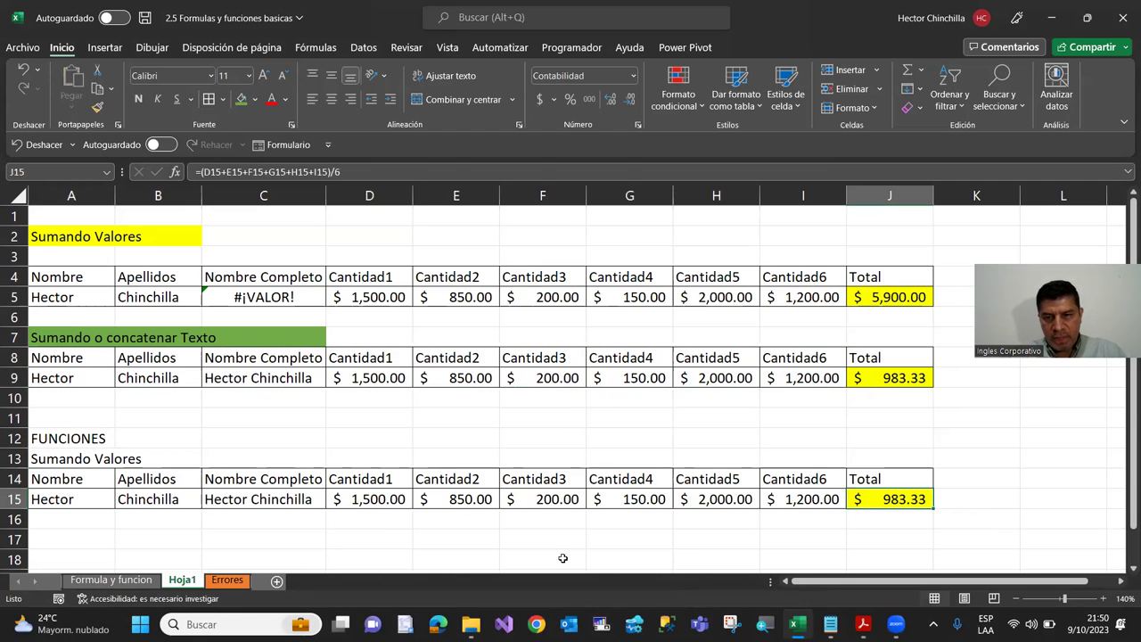
{"action": "key", "text": "Delete"}
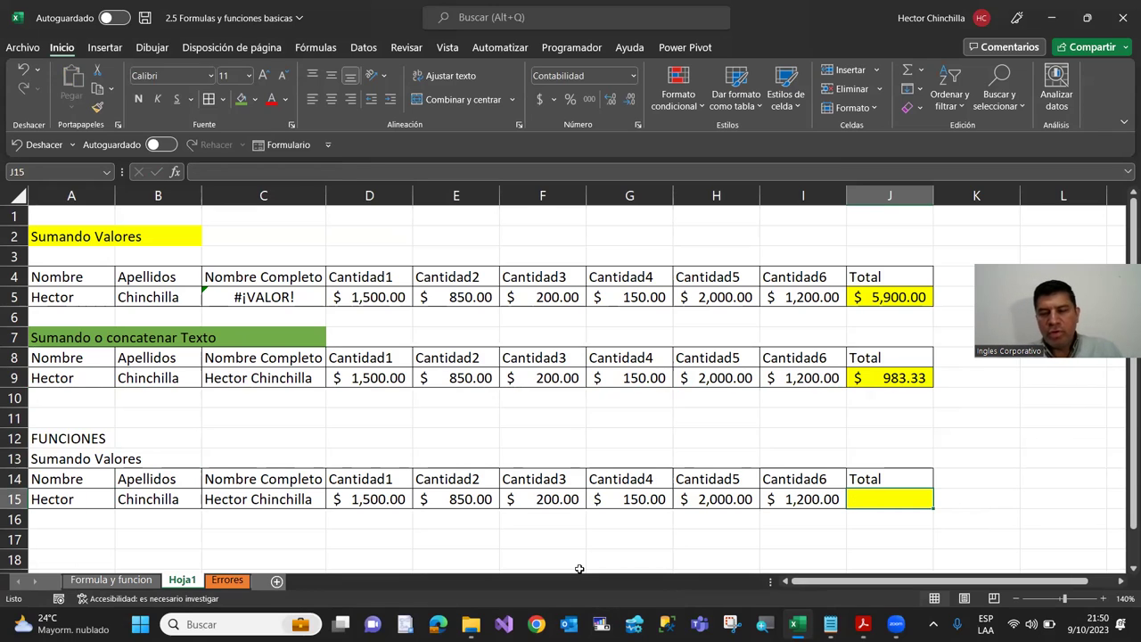
{"action": "key", "text": "Left"}
{"action": "key", "text": "Left"}
{"action": "key", "text": "Left"}
{"action": "key", "text": "Left"}
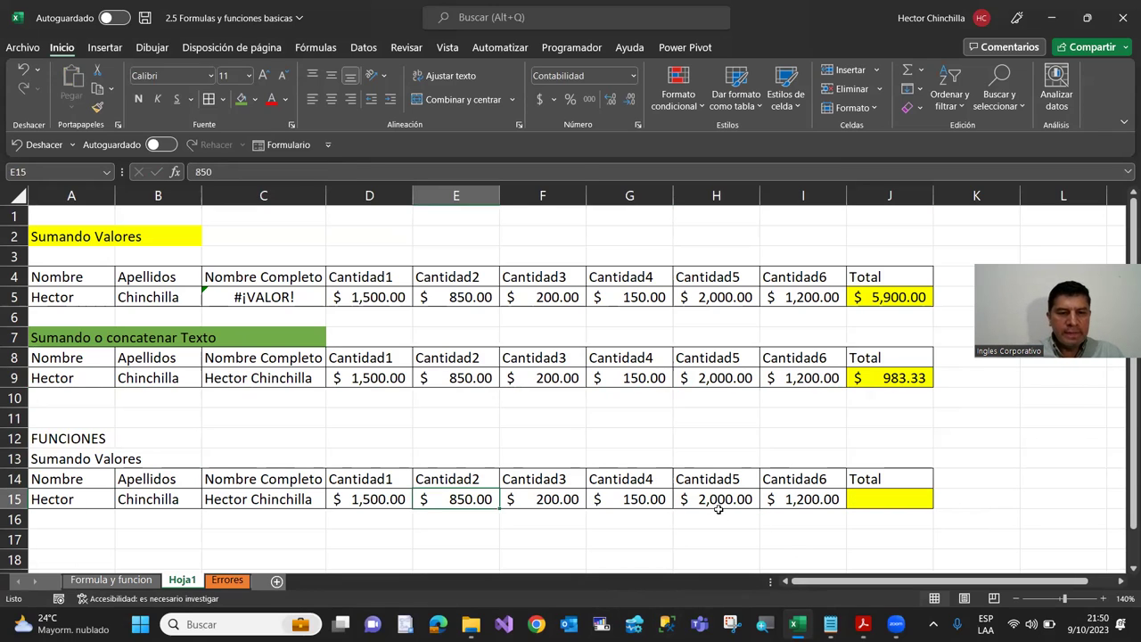
{"action": "key", "text": "Left"}
{"action": "key", "text": "Left"}
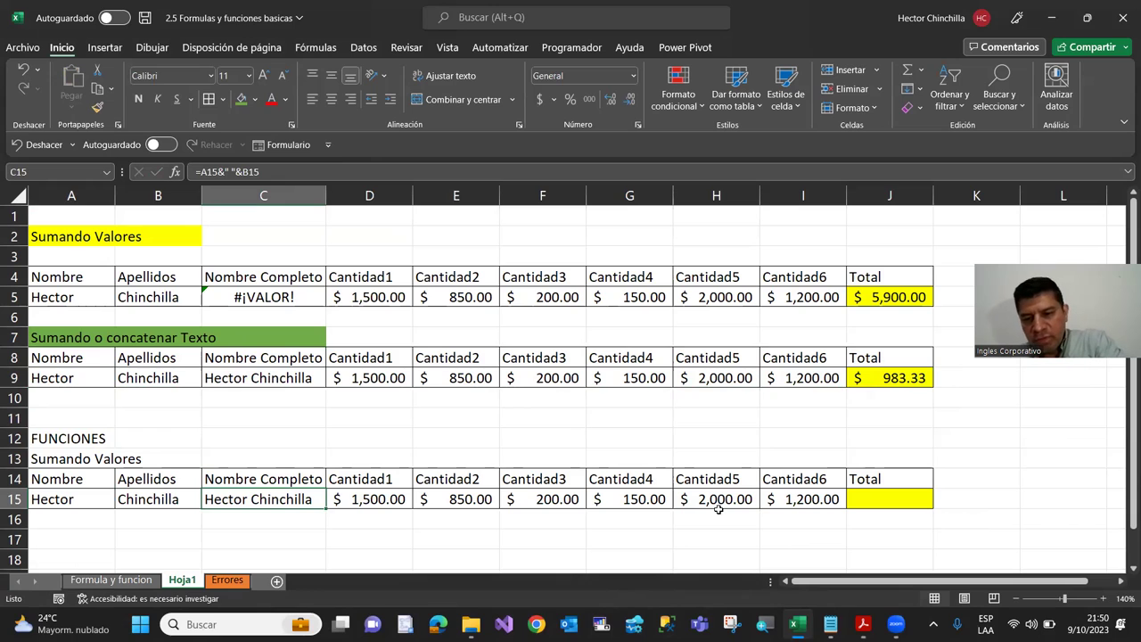
{"action": "key", "text": "Delete"}
{"action": "key", "text": "Left"}
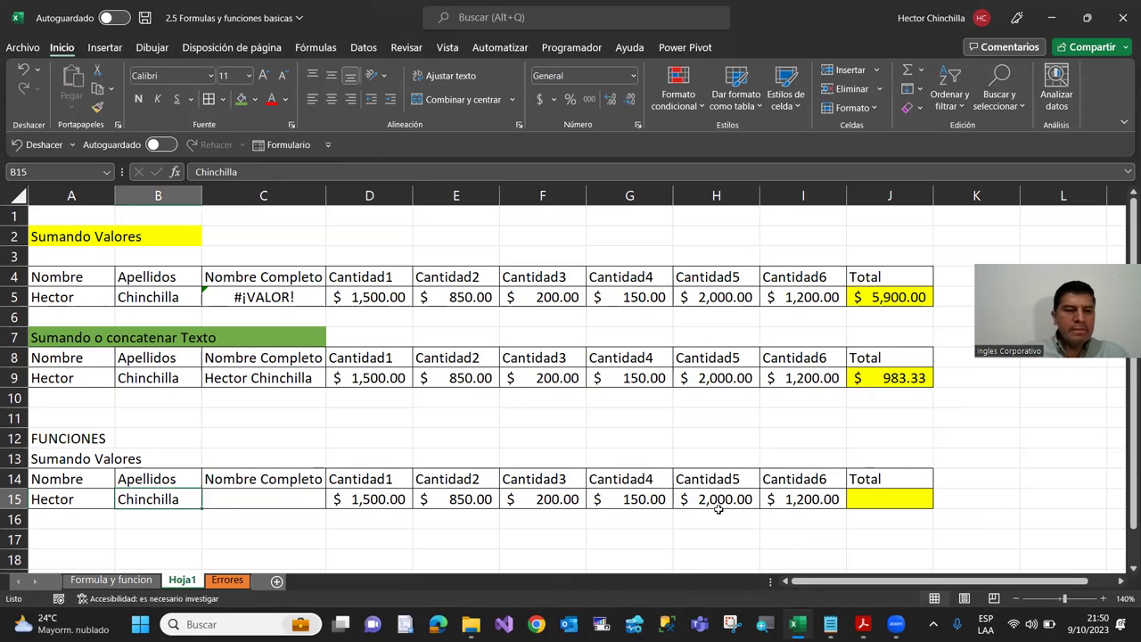
{"action": "key", "text": "Left"}
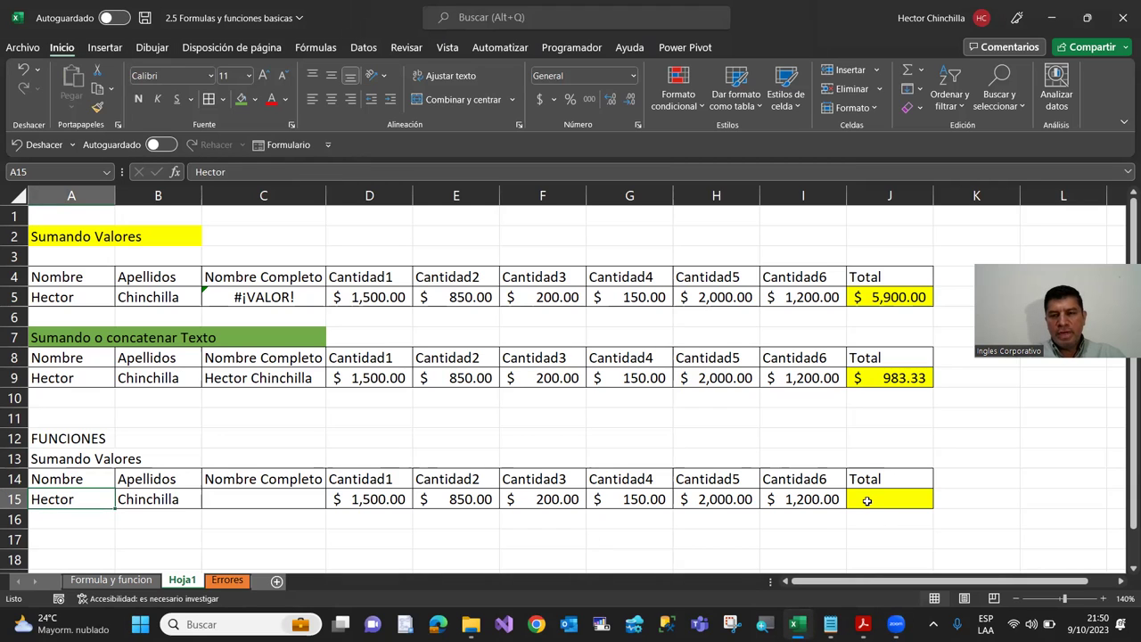
{"action": "left_click", "coordinate": [867, 501]}
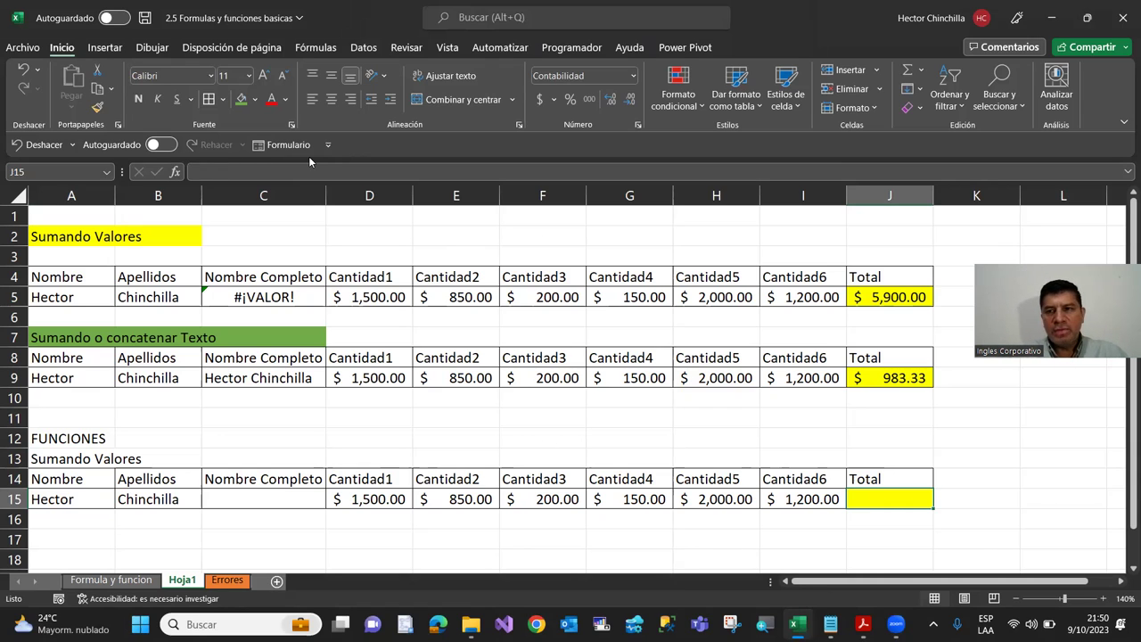
Step: Insert SUMA in J15 over D15:I15 via the function picker, previewing 5,900.00
{"action": "left_click", "coordinate": [176, 178]}
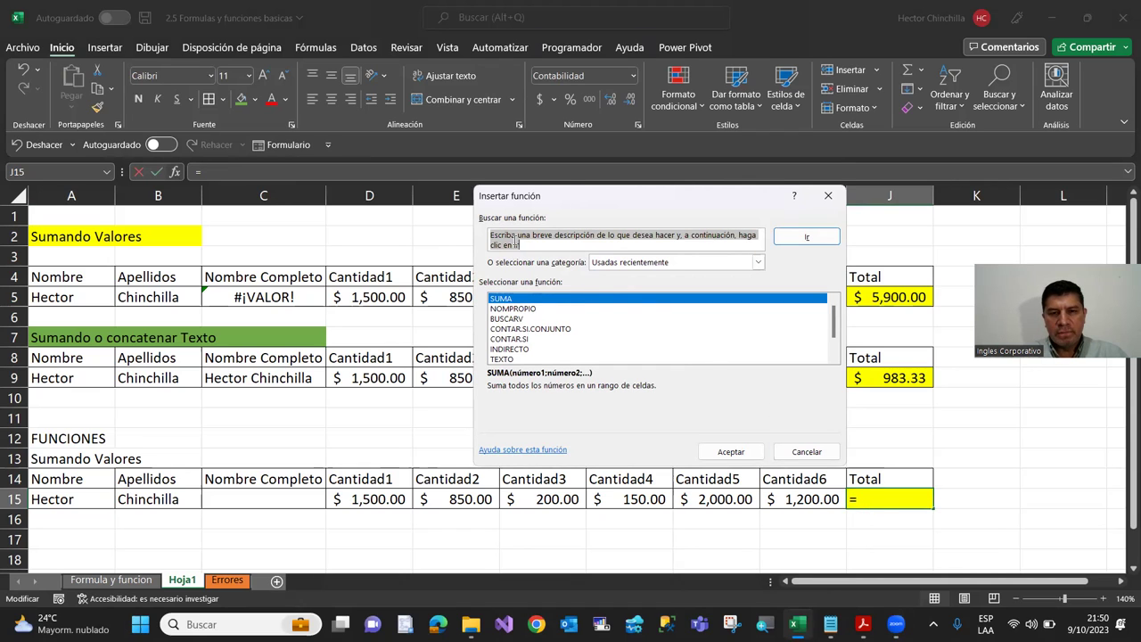
{"action": "double_click", "coordinate": [503, 301]}
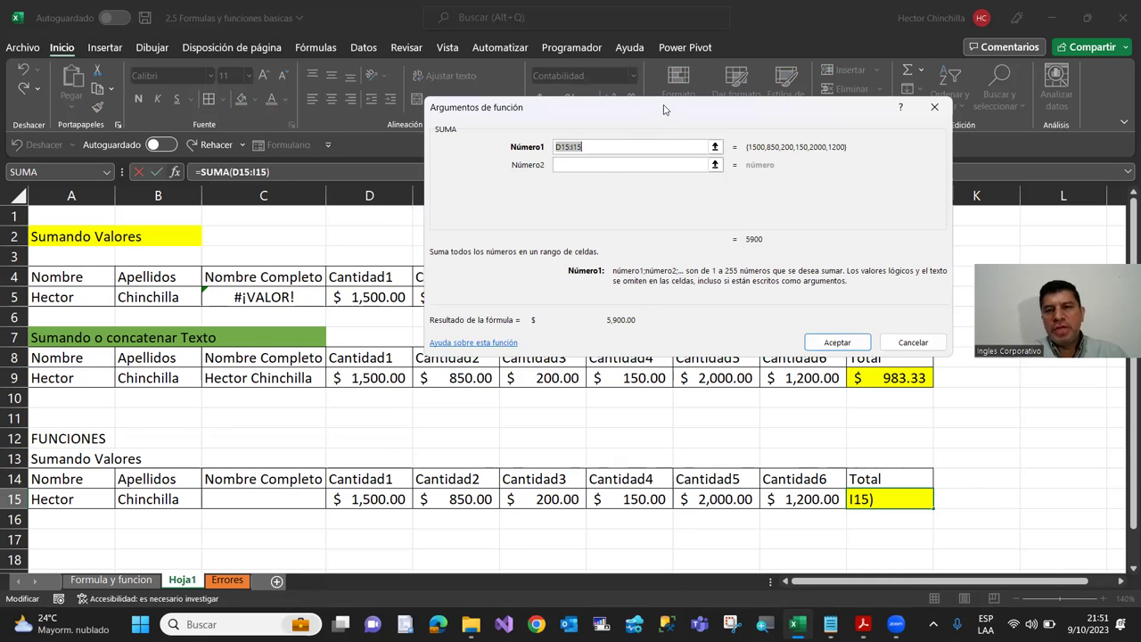
{"action": "left_click_drag", "start_coordinate": [664, 109], "coordinate": [702, 119]}
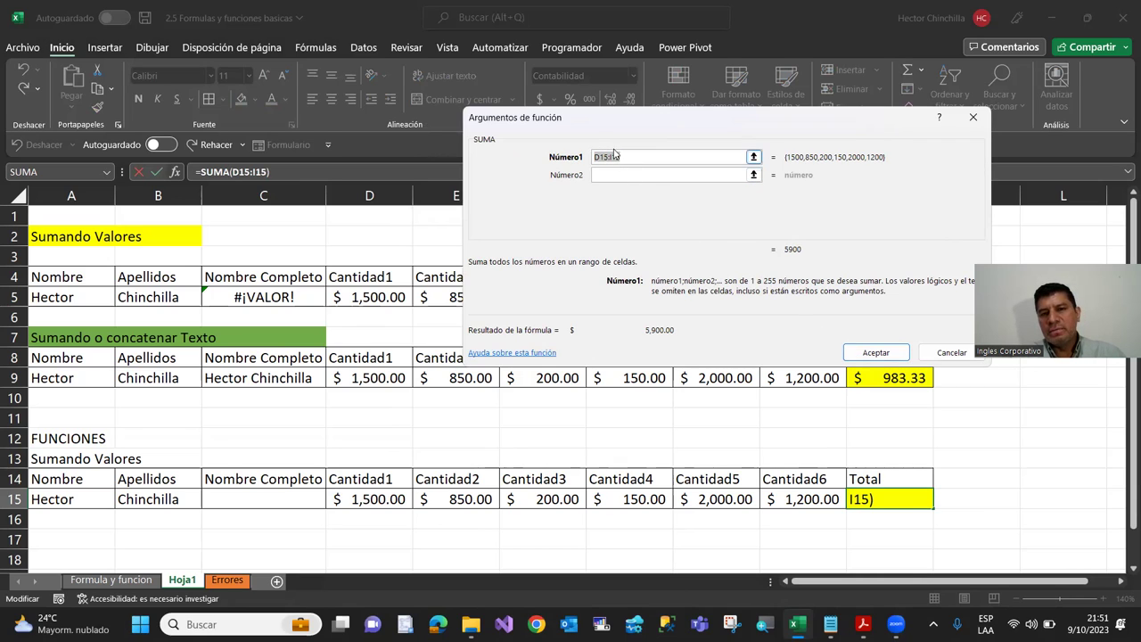
{"action": "left_click", "coordinate": [874, 355]}
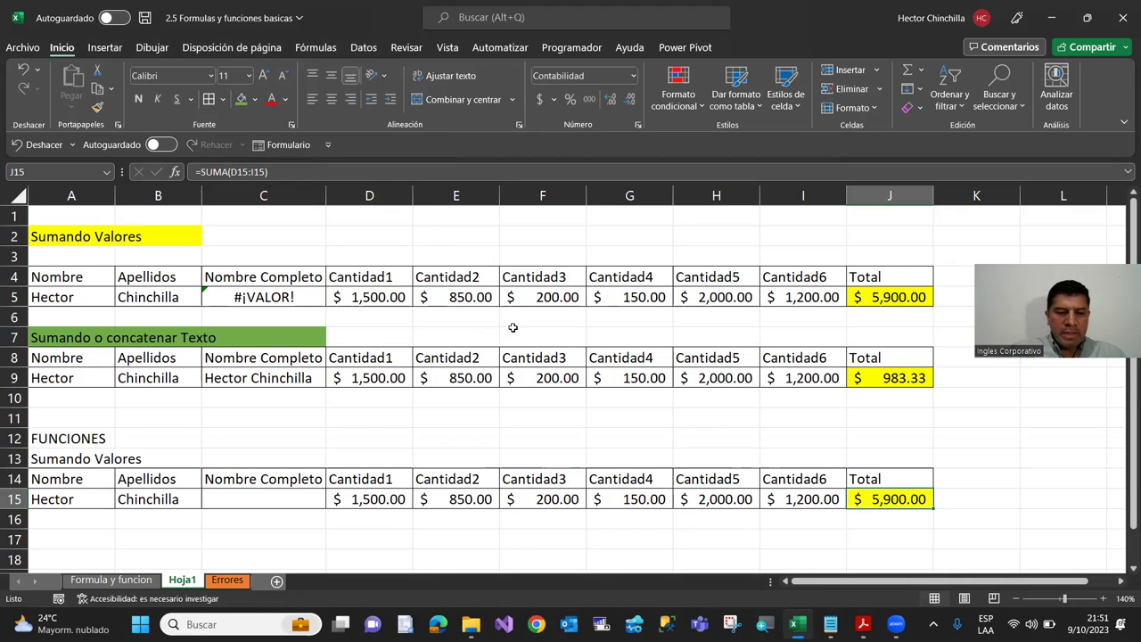
Step: Retype J15 by hand as =SUMA(D15:I15) and commit it, showing $5,900.00
{"action": "key", "text": "F2"}
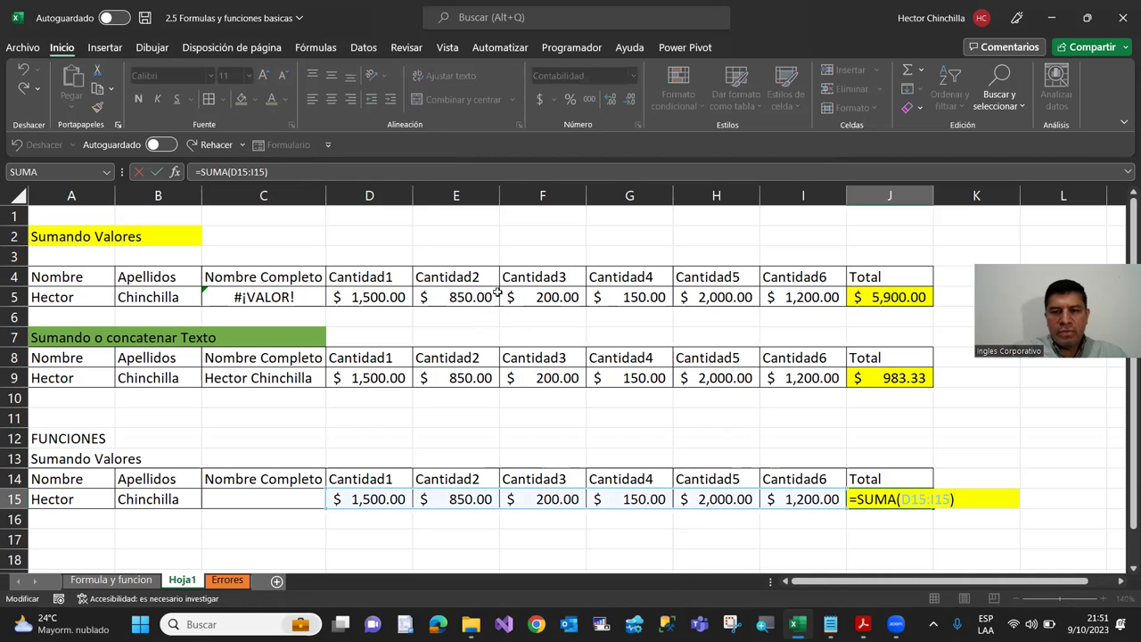
{"action": "left_click", "coordinate": [311, 173]}
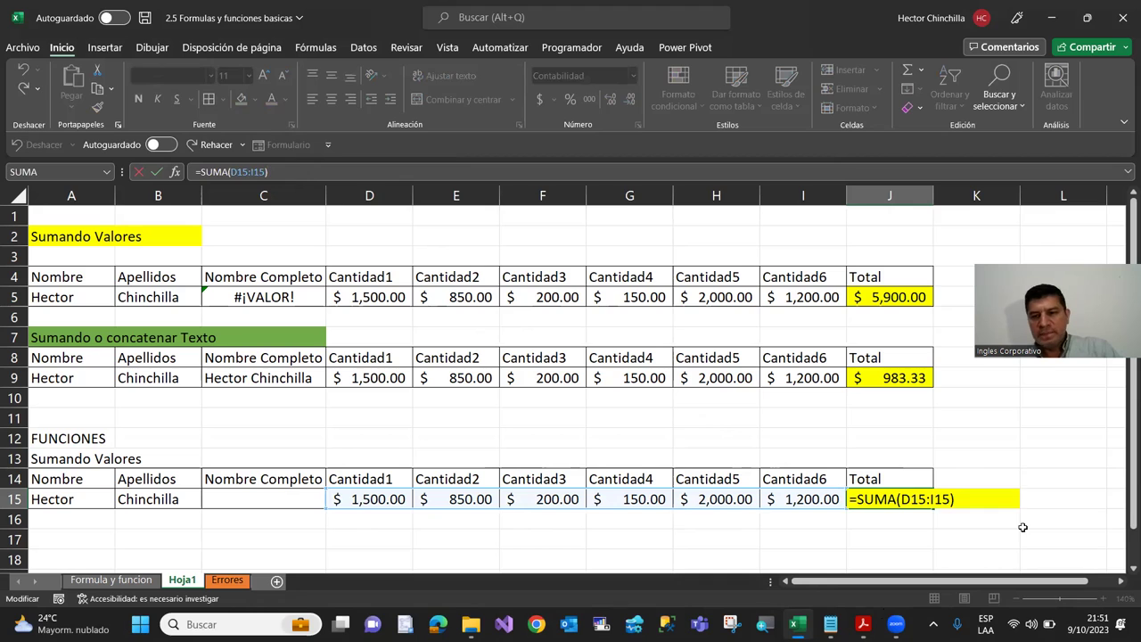
{"action": "key", "text": "ctrl+Return"}
{"action": "key", "text": "Delete"}
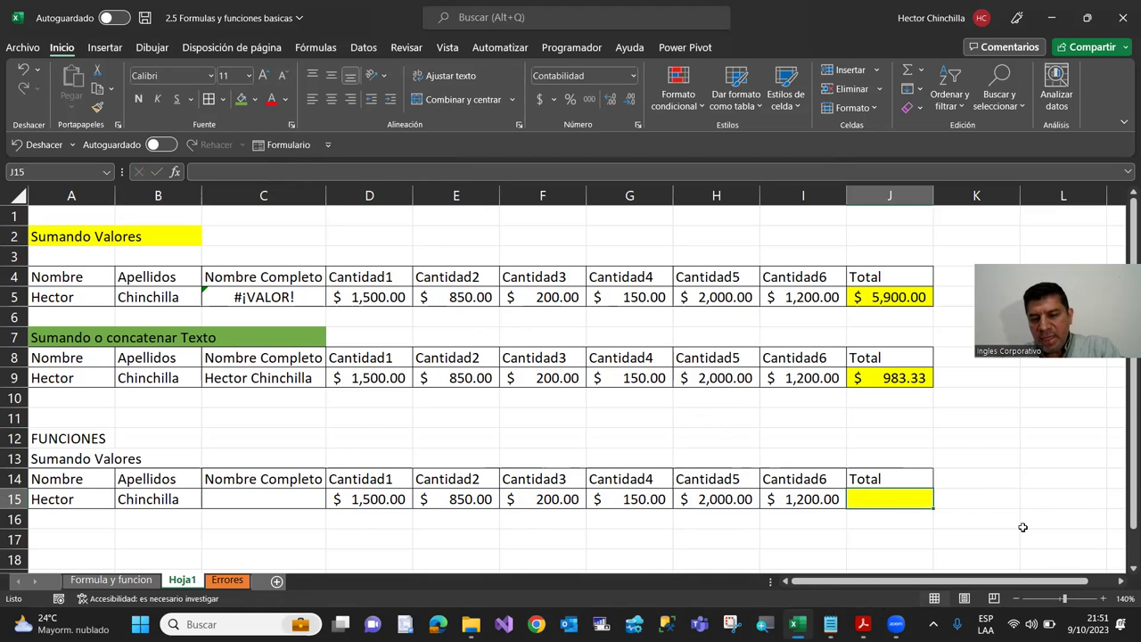
{"action": "type", "text": "="}
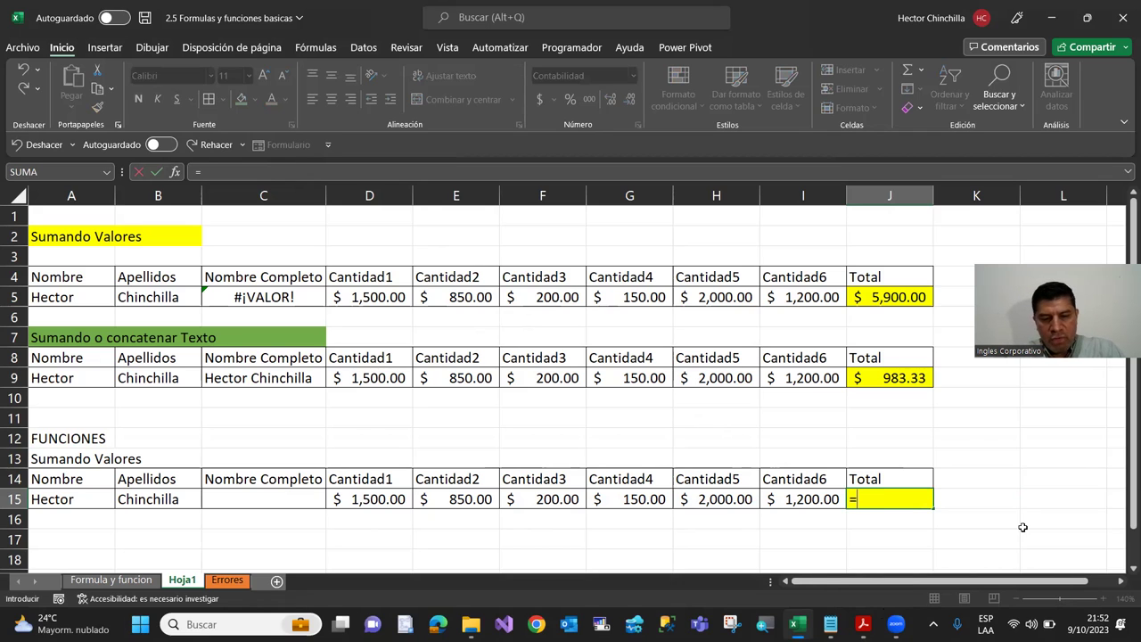
{"action": "type", "text": "SUMA"}
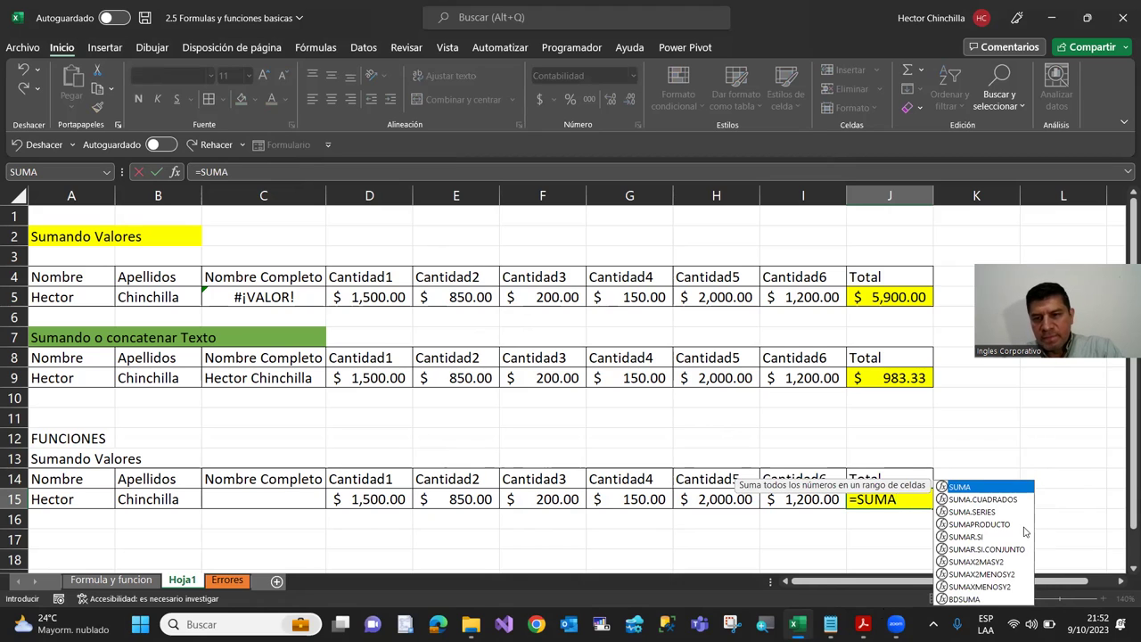
{"action": "type", "text": "("}
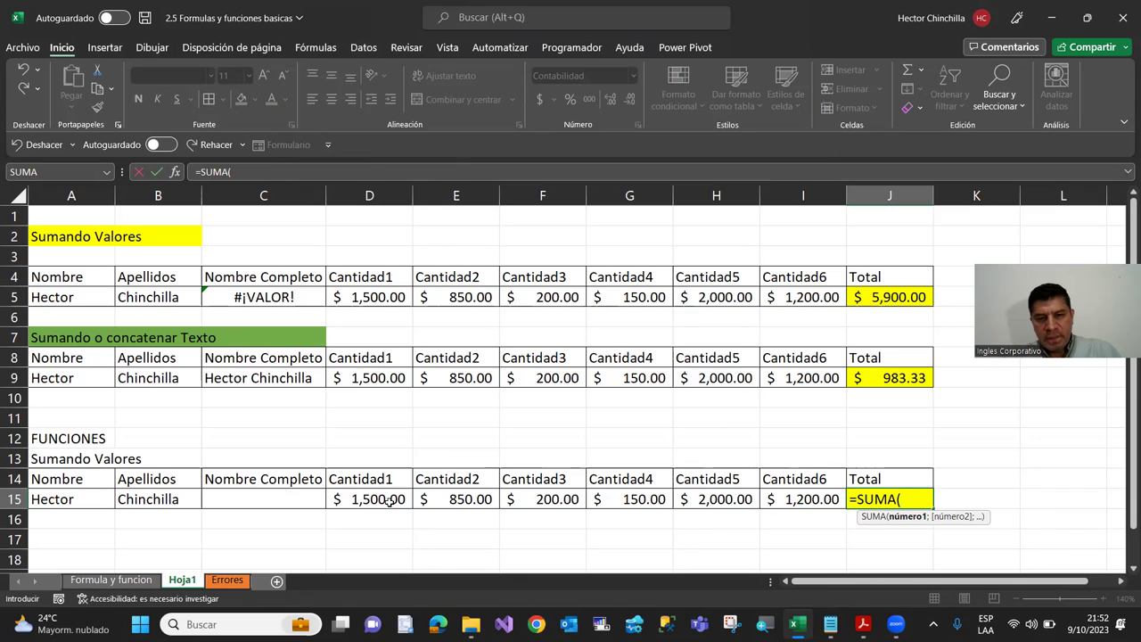
{"action": "left_click_drag", "start_coordinate": [388, 501], "coordinate": [793, 499]}
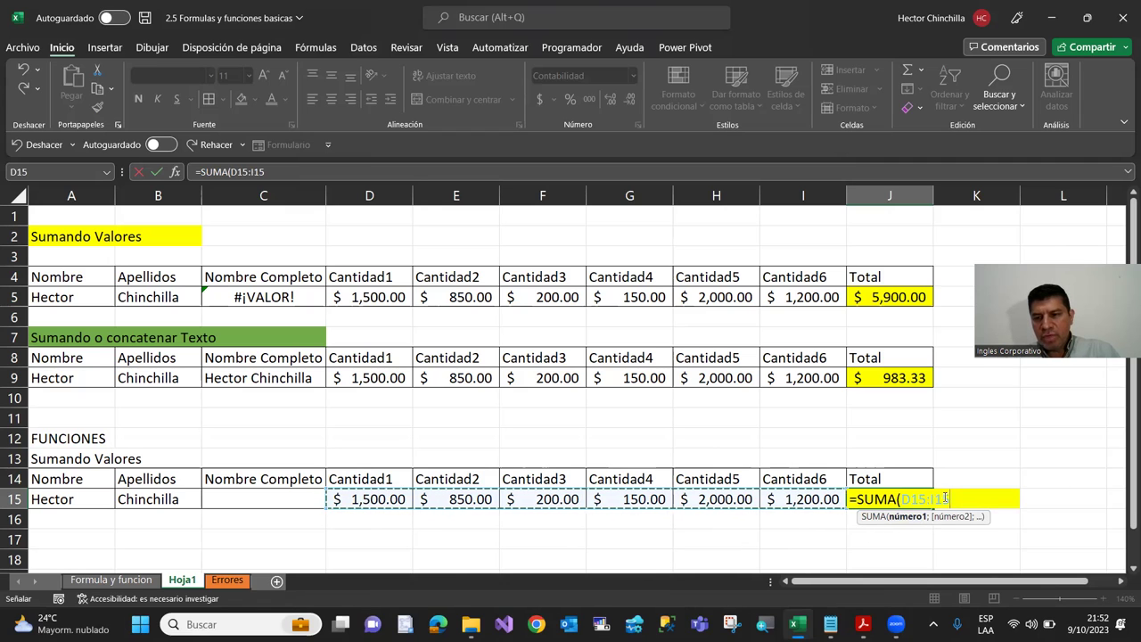
{"action": "key", "text": "BackSpace"}
{"action": "key", "text": "BackSpace"}
{"action": "key", "text": "BackSpace"}
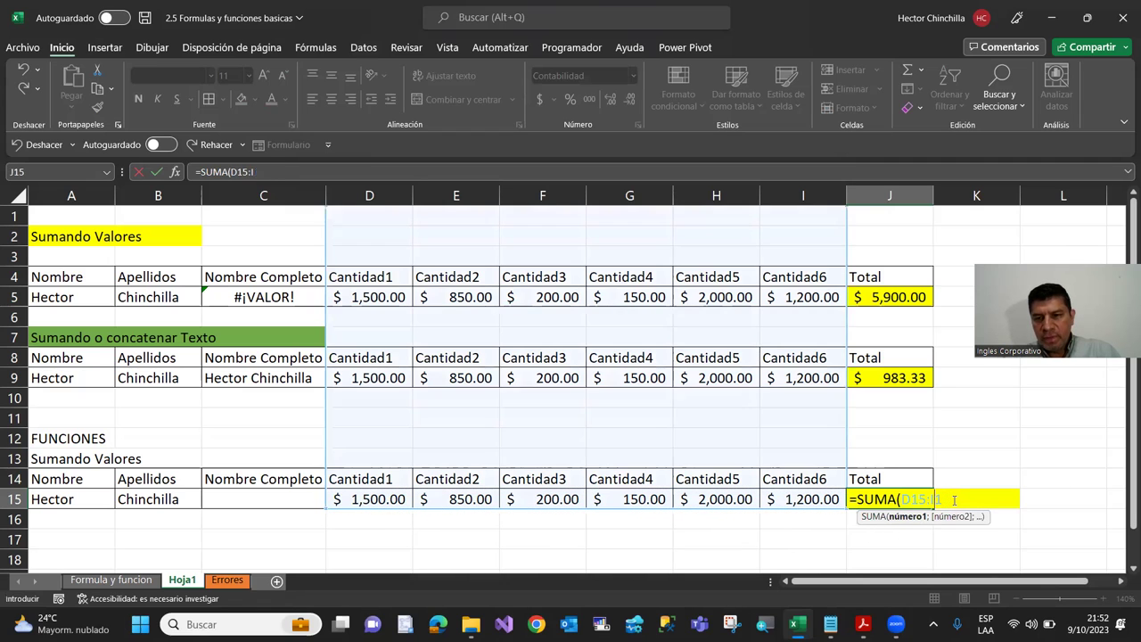
{"action": "type", "text": "D"}
{"action": "key", "text": "BackSpace"}
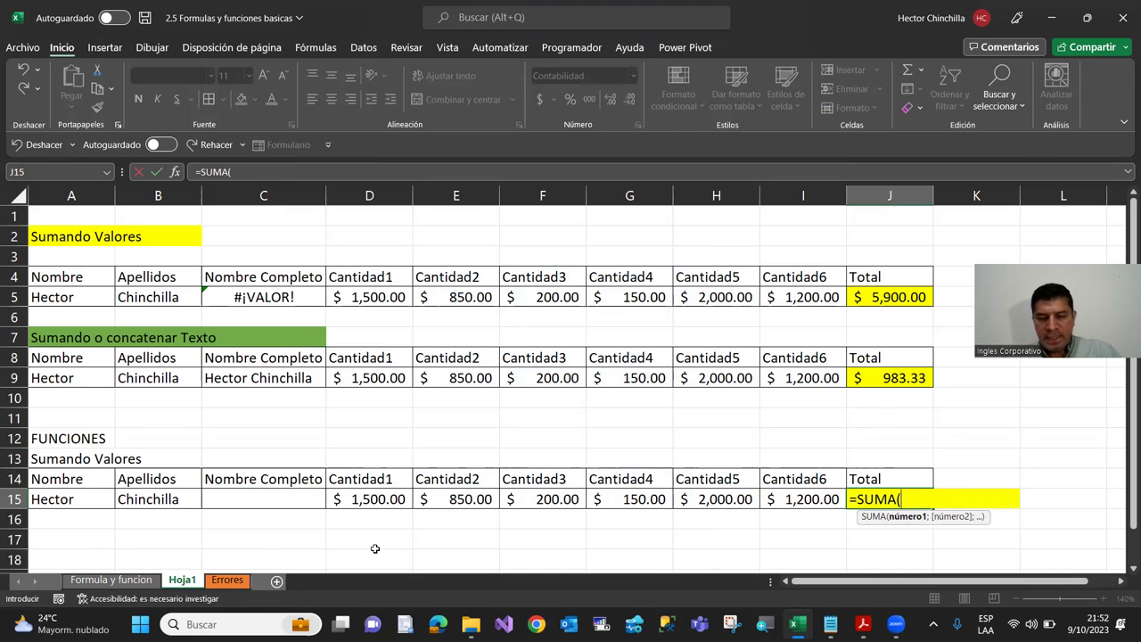
{"action": "type", "text": "D"}
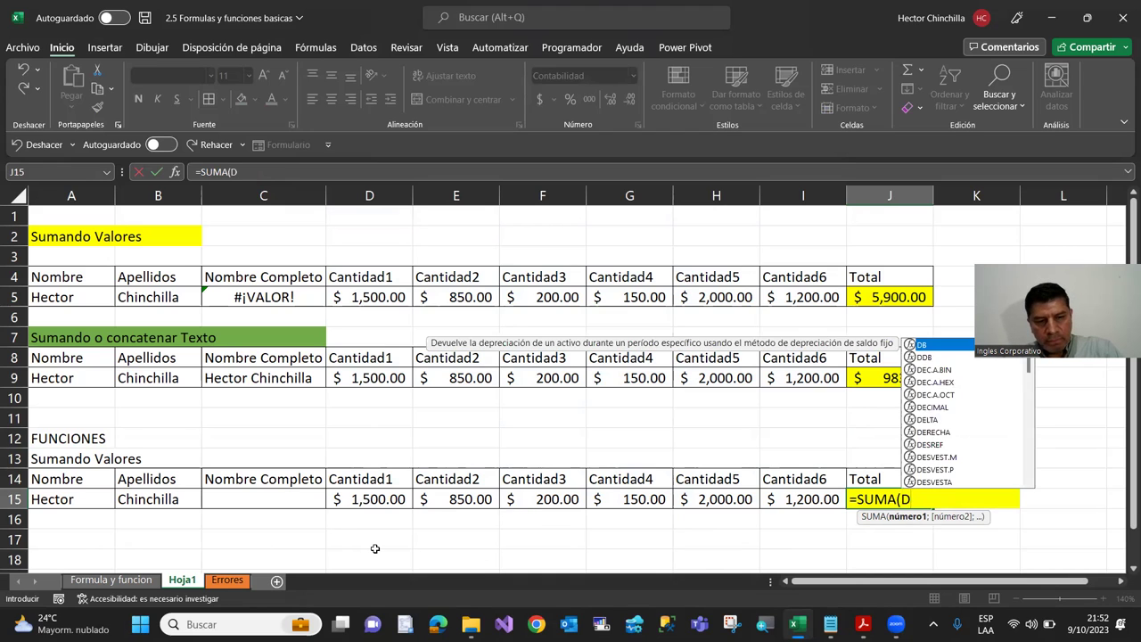
{"action": "type", "text": "15:I"}
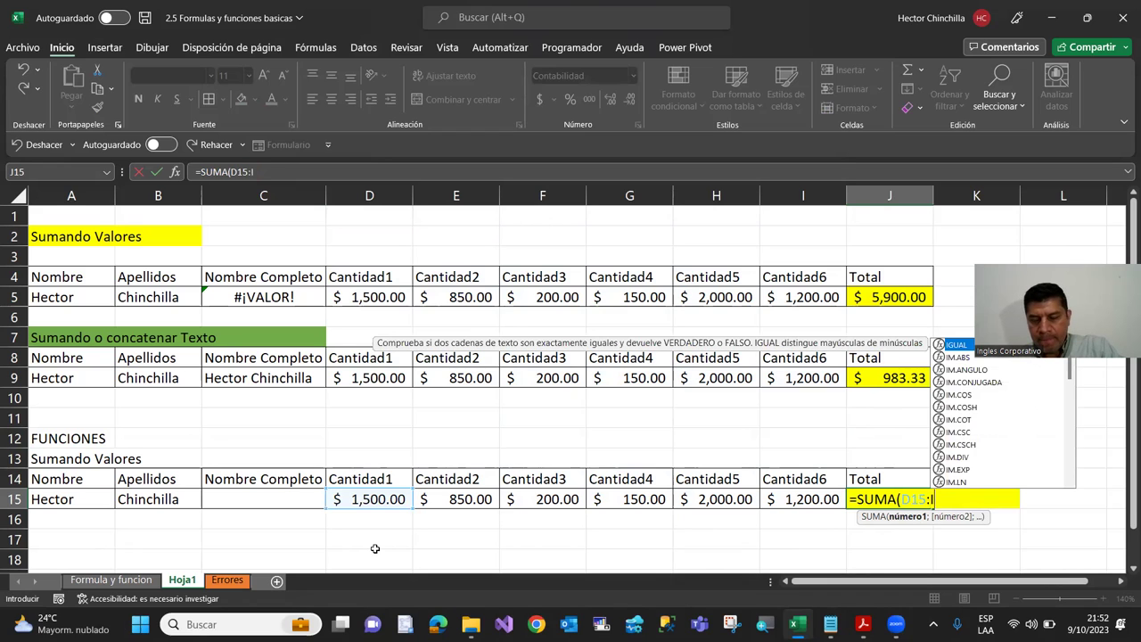
{"action": "type", "text": "15"}
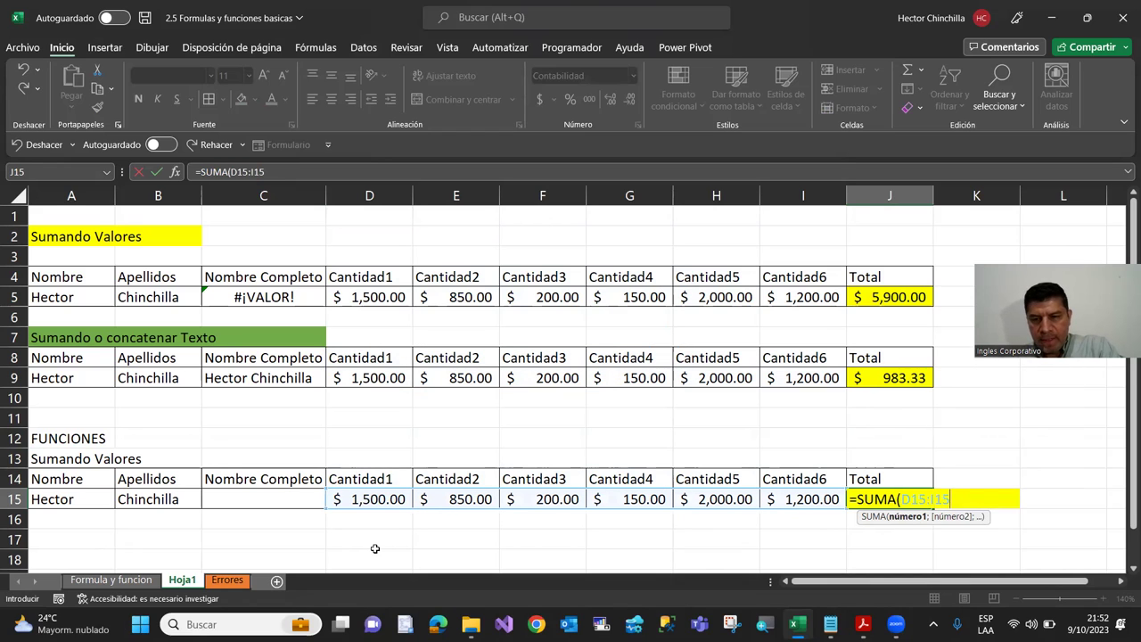
{"action": "type", "text": ")"}
{"action": "key", "text": "Return"}
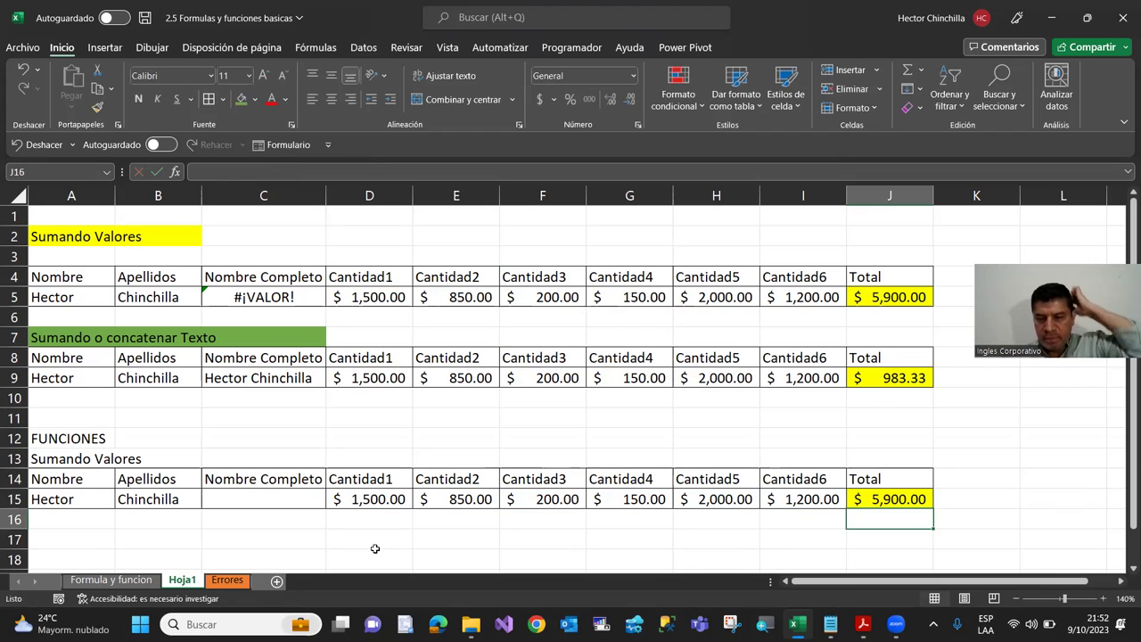
{"action": "key", "text": "Up"}
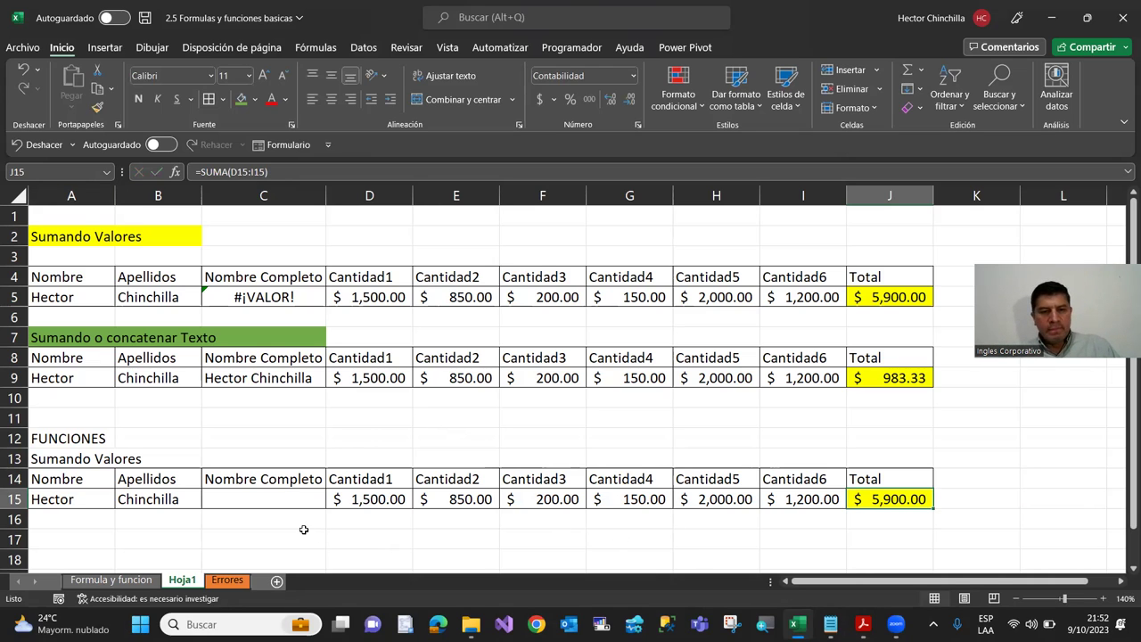
{"action": "left_click", "coordinate": [892, 300]}
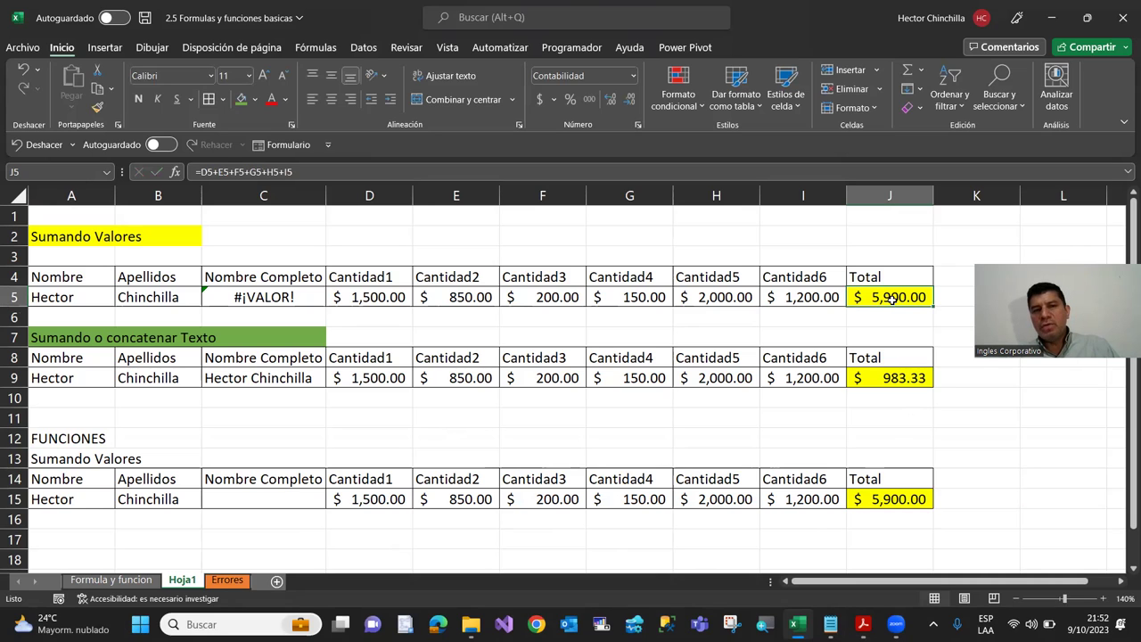
{"action": "left_click", "coordinate": [880, 503]}
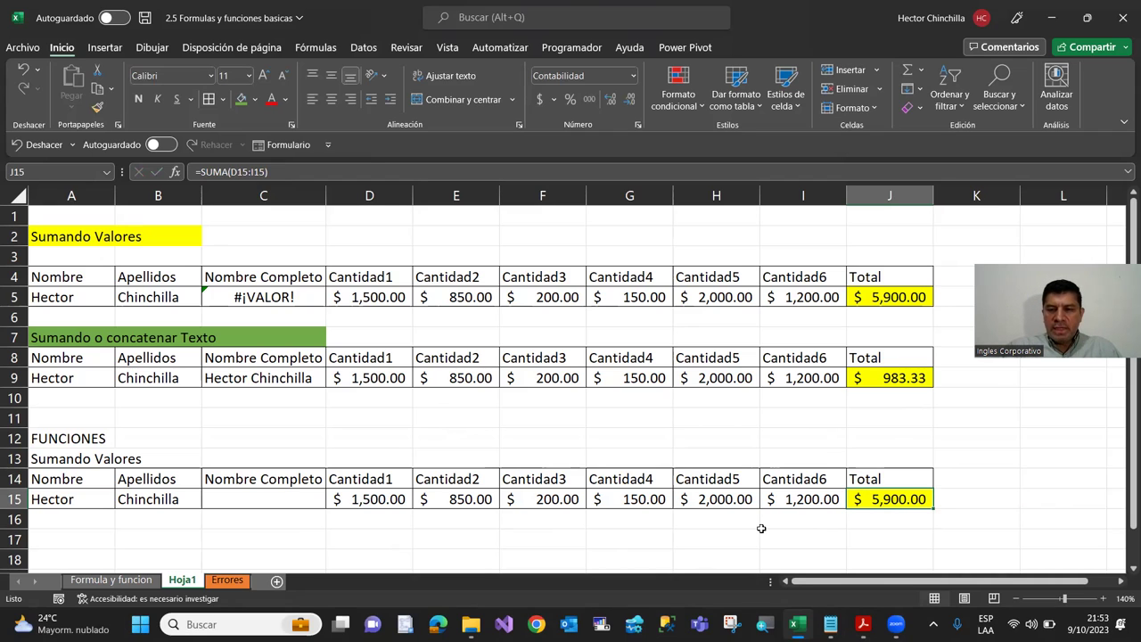
{"action": "key", "text": "Delete"}
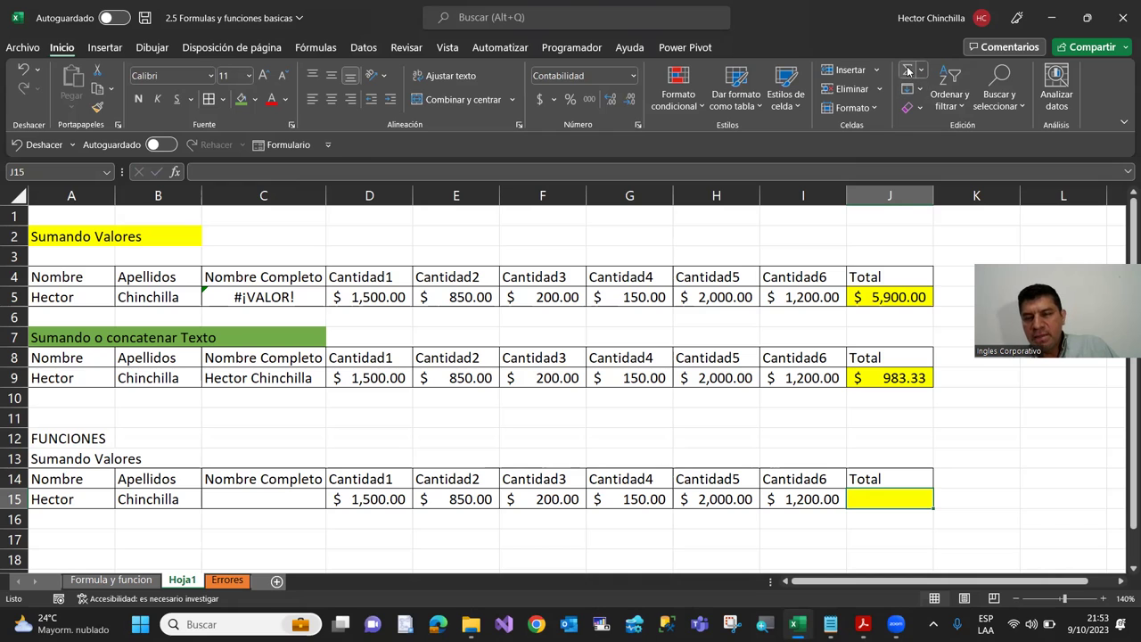
{"action": "left_click", "coordinate": [908, 70]}
{"action": "left_click", "coordinate": [908, 71]}
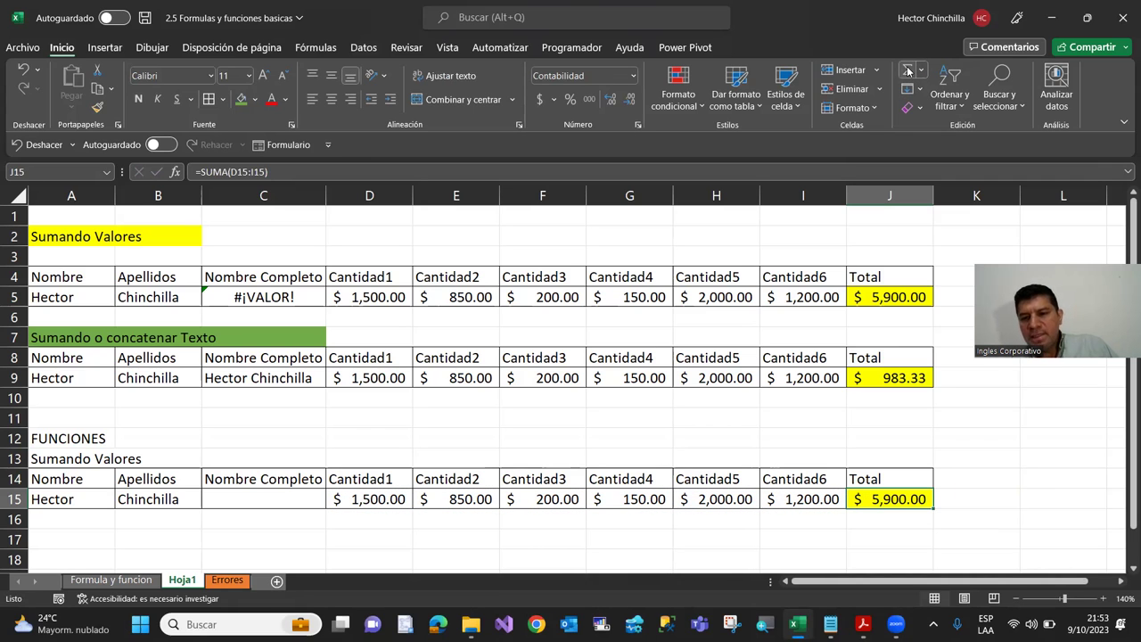
{"action": "key", "text": "Delete"}
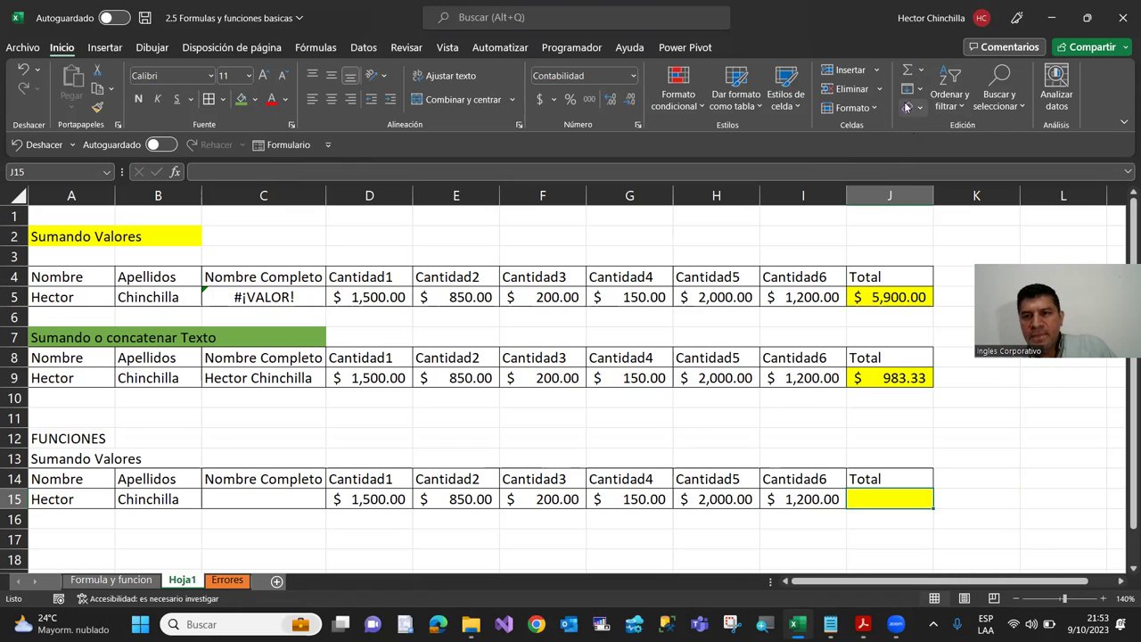
{"action": "left_click", "coordinate": [908, 71]}
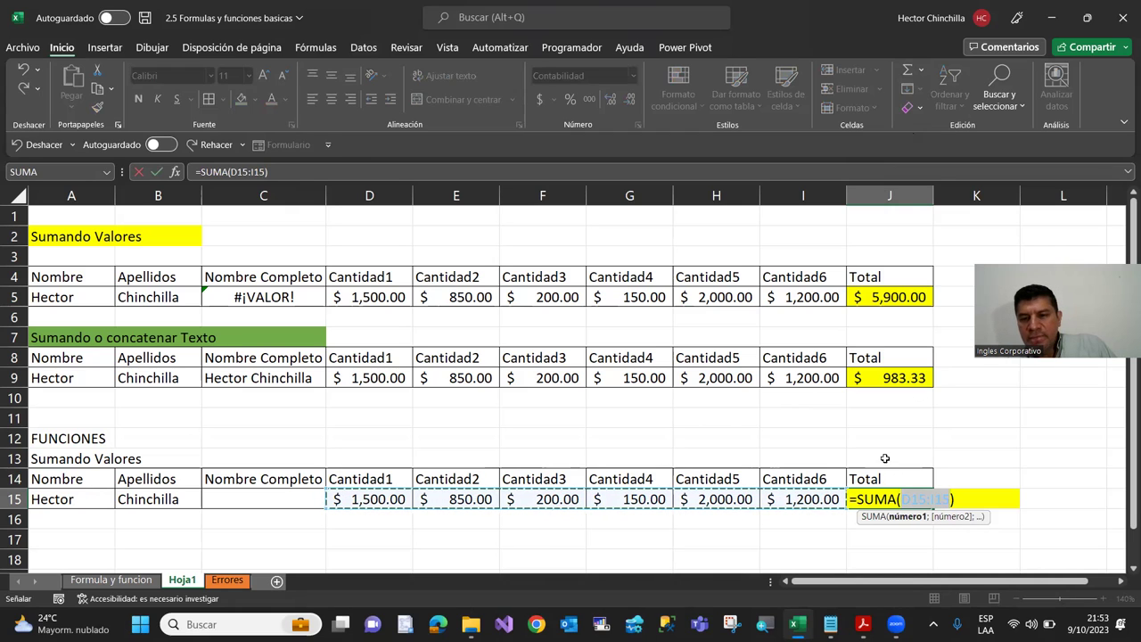
{"action": "left_click", "coordinate": [908, 71]}
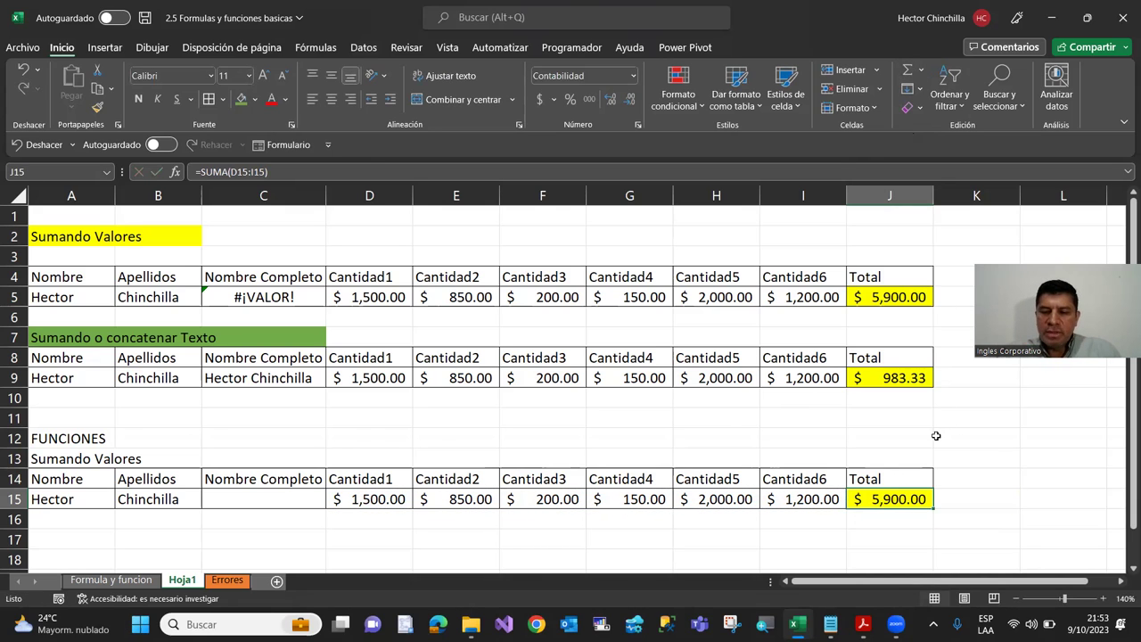
{"action": "key", "text": "Delete"}
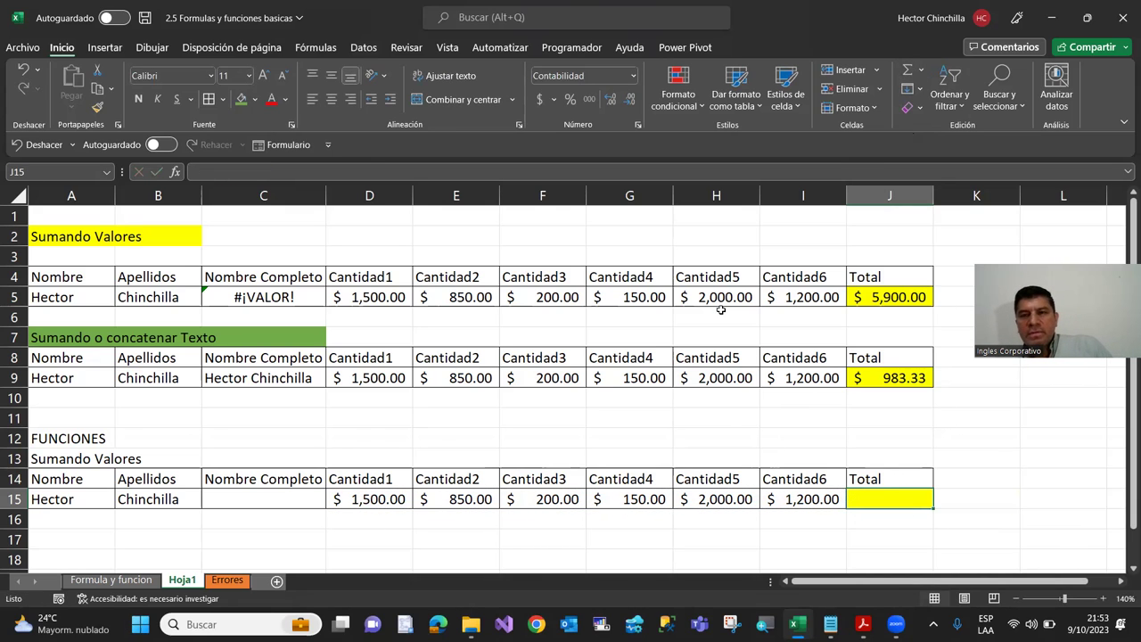
{"action": "left_click", "coordinate": [908, 72]}
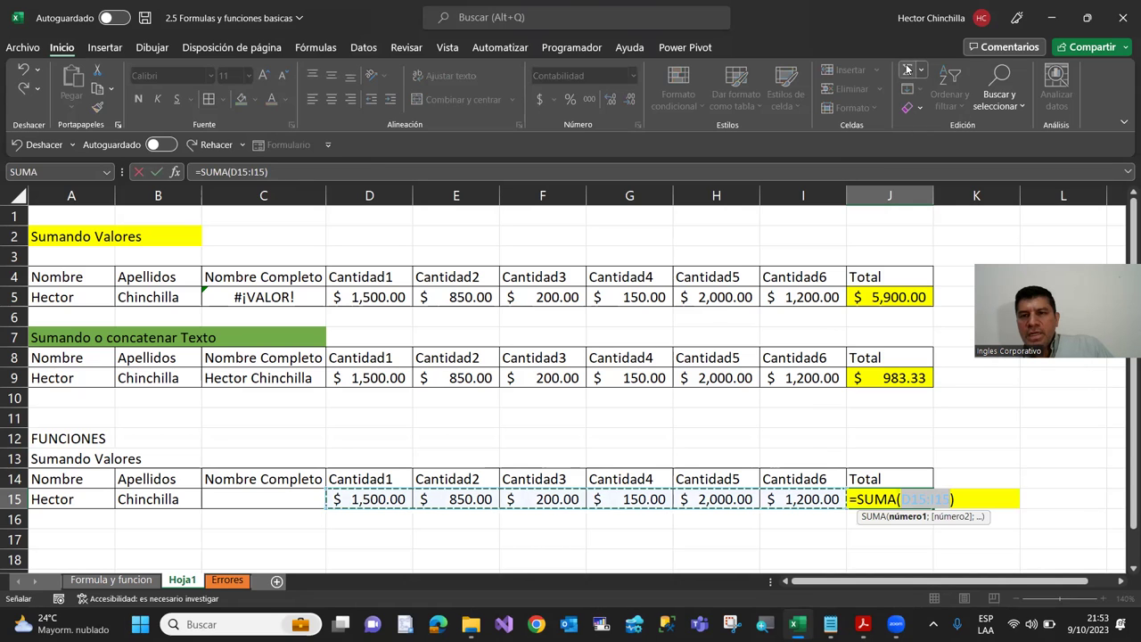
{"action": "left_click", "coordinate": [907, 71]}
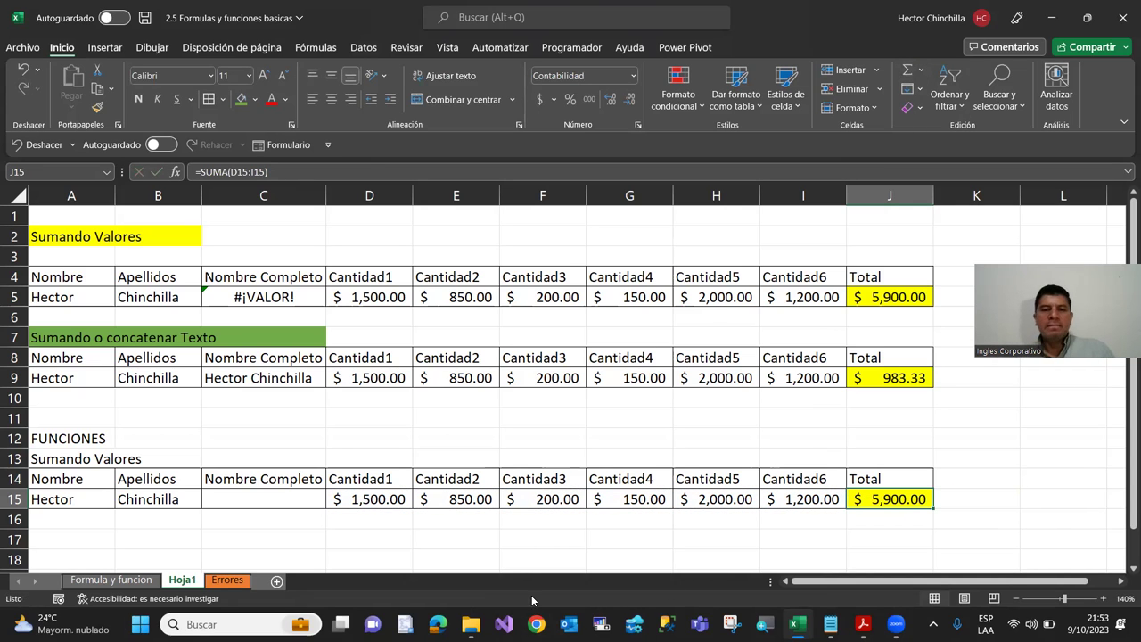
{"action": "left_click", "coordinate": [862, 522]}
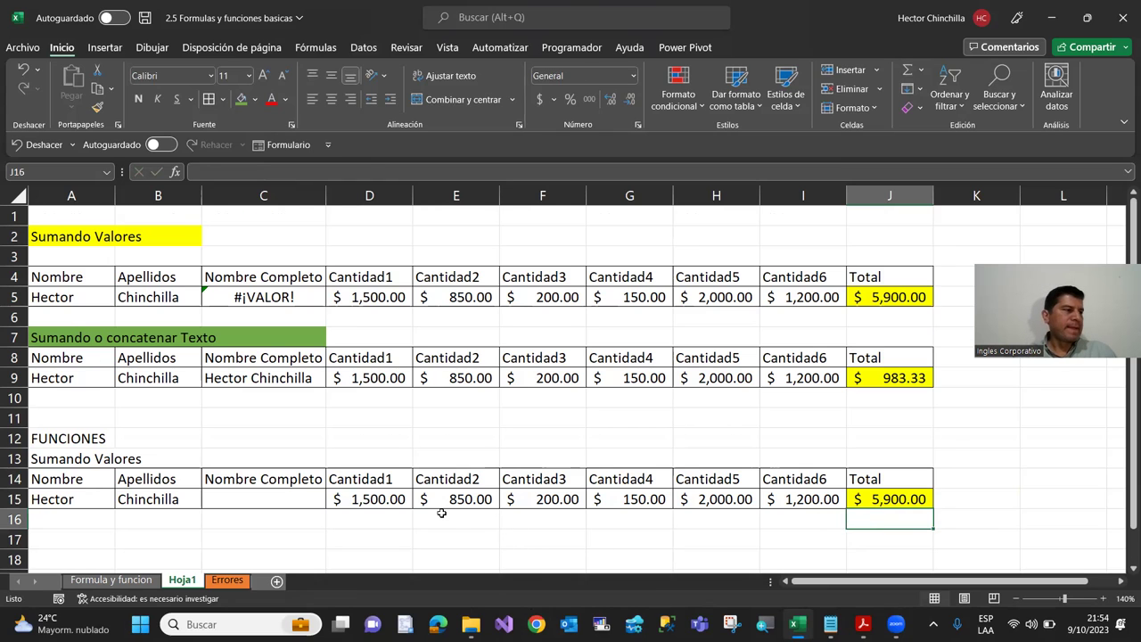
Step: Enter 1000, 2000, 3400 and 7900 into D16:D19 under Cantidad1
{"action": "scroll", "coordinate": [442, 512], "scroll_direction": "down", "scroll_amount": 1}
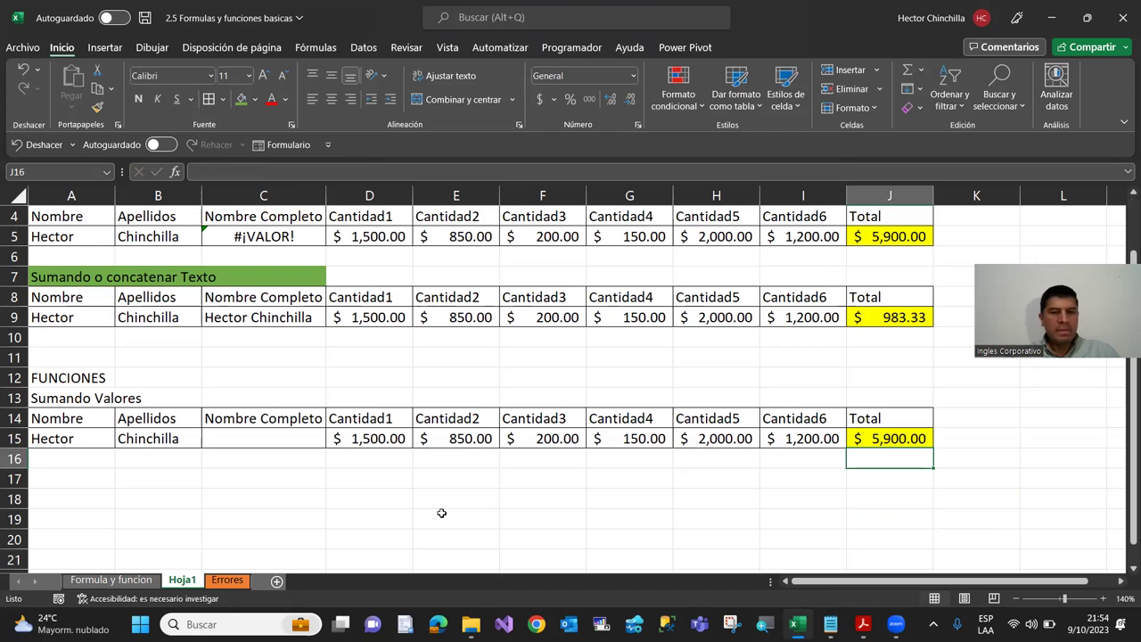
{"action": "left_click", "coordinate": [359, 458]}
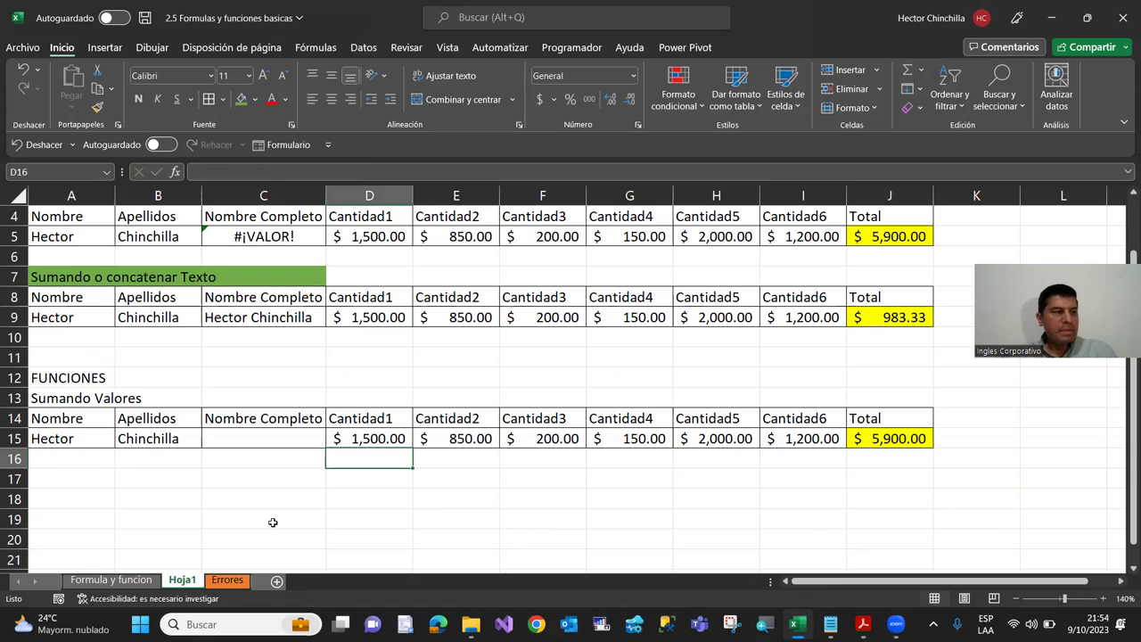
{"action": "type", "text": "1000"}
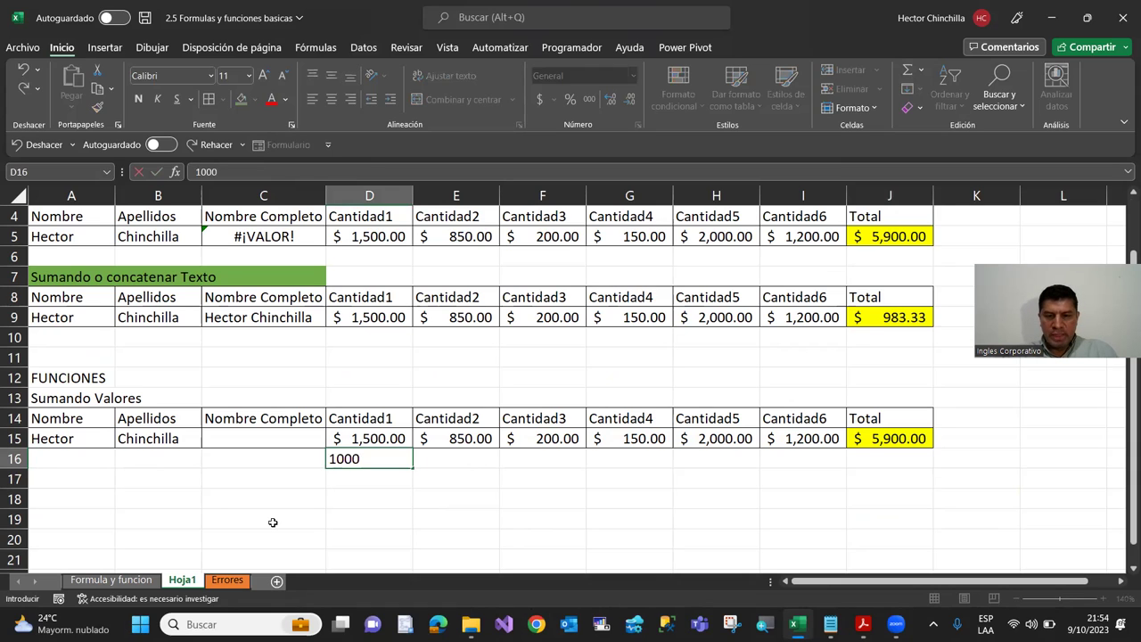
{"action": "key", "text": "Return"}
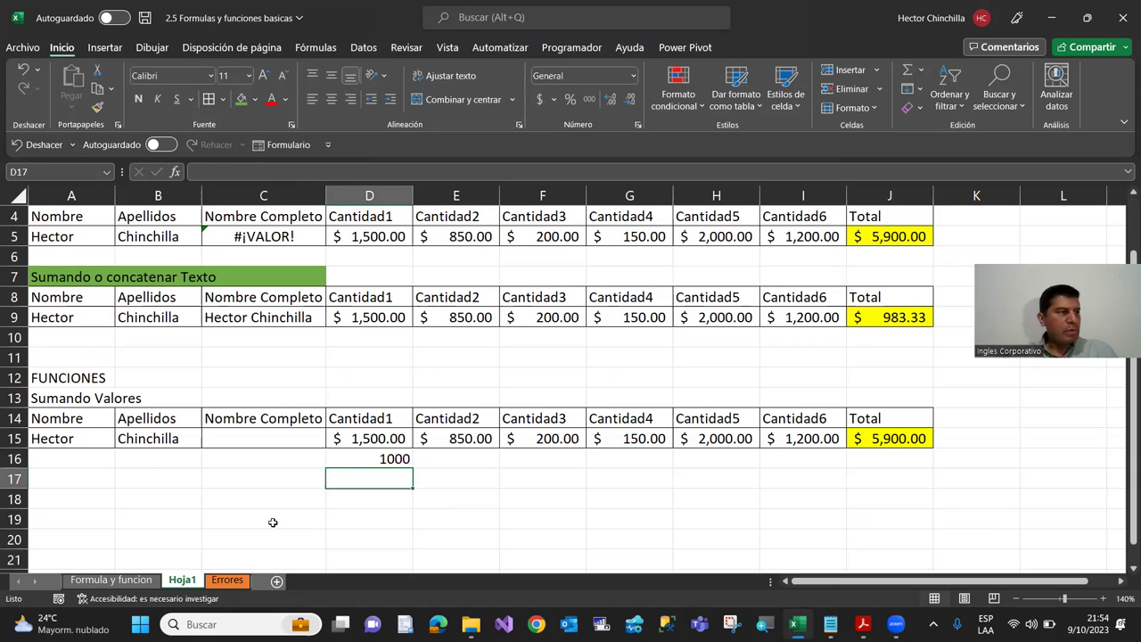
{"action": "type", "text": "200"}
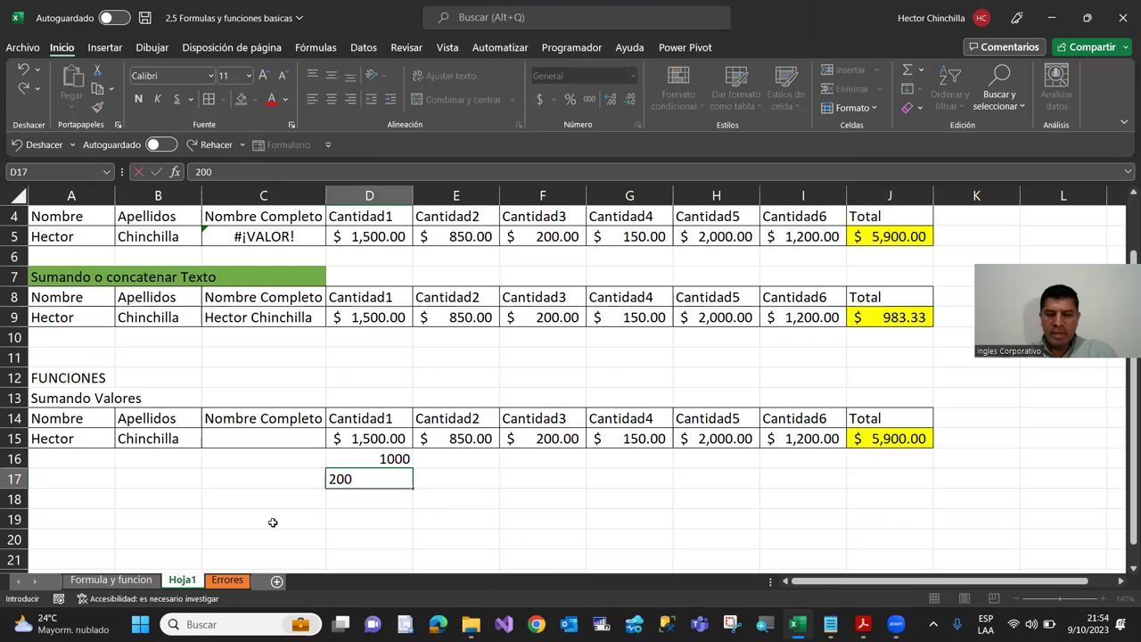
{"action": "type", "text": "0"}
{"action": "key", "text": "Return"}
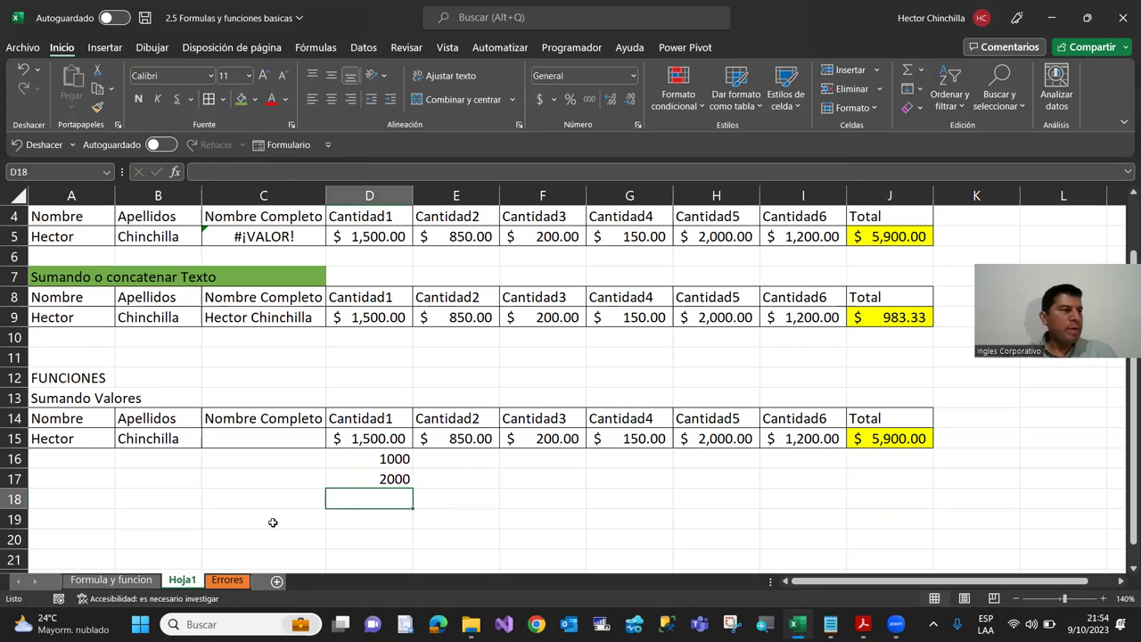
{"action": "type", "text": "3400"}
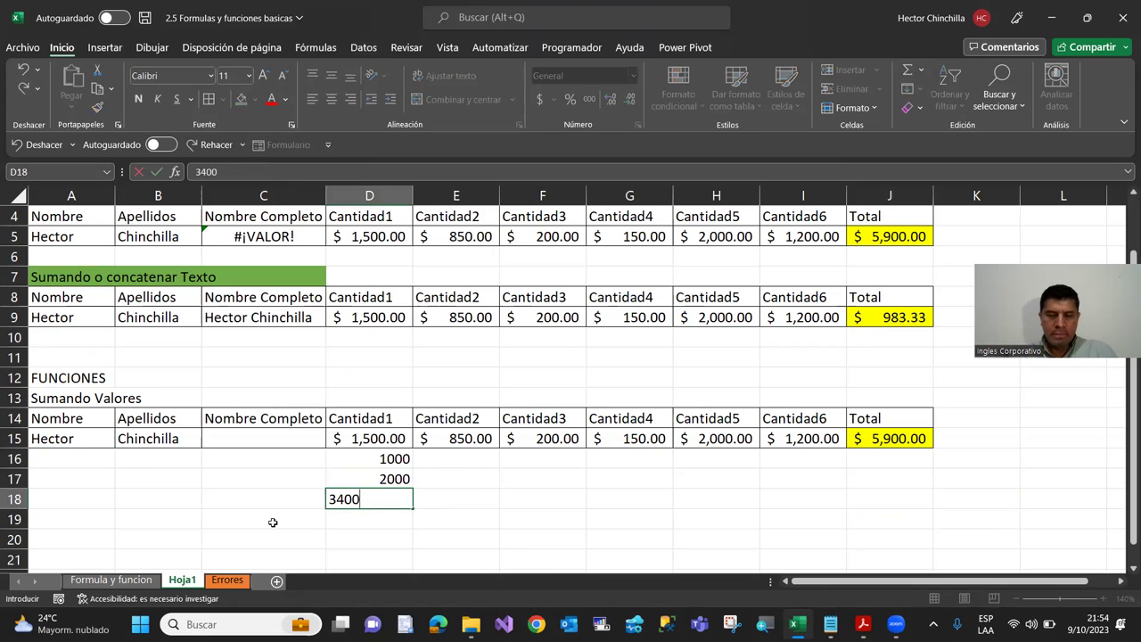
{"action": "key", "text": "Return"}
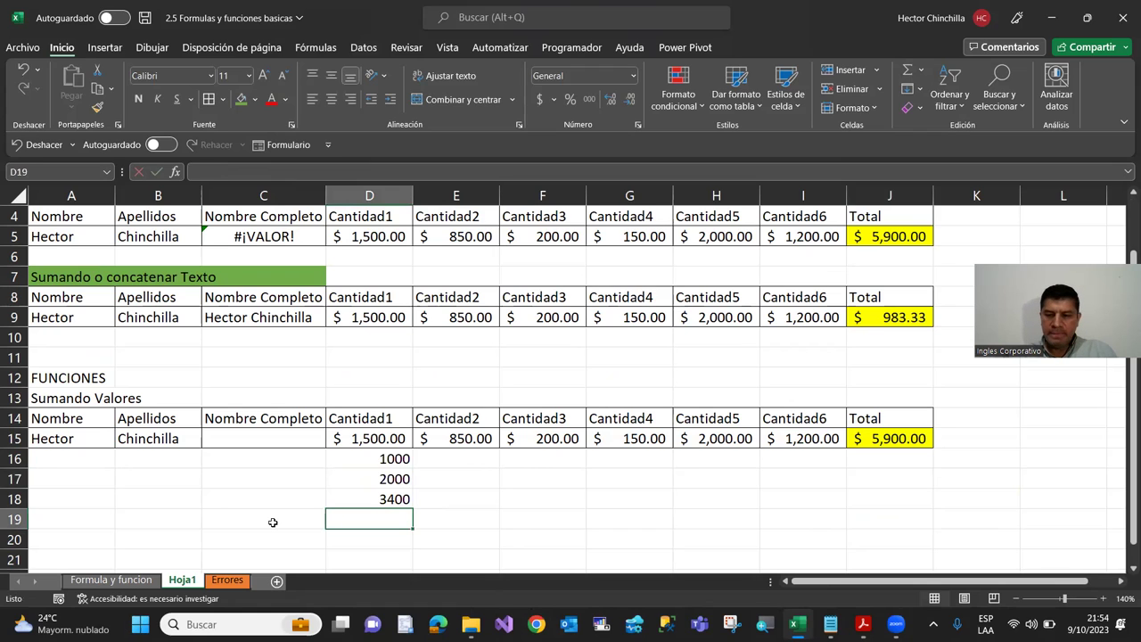
{"action": "type", "text": "790"}
{"action": "key", "text": "Return"}
Step: Format D16:D19 as dollar accounting amounts
{"action": "key", "text": "Up"}
{"action": "key", "text": "Up"}
{"action": "key", "text": "Up"}
{"action": "key", "text": "Up"}
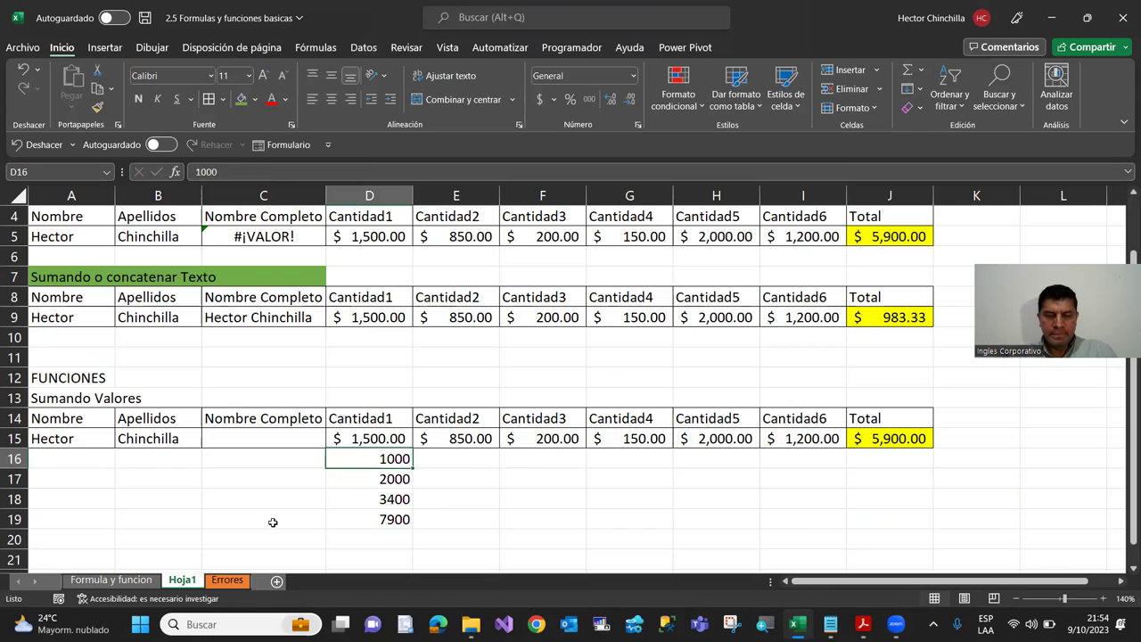
{"action": "key", "text": "shift+Down"}
{"action": "key", "text": "shift+Down"}
{"action": "key", "text": "shift+Down"}
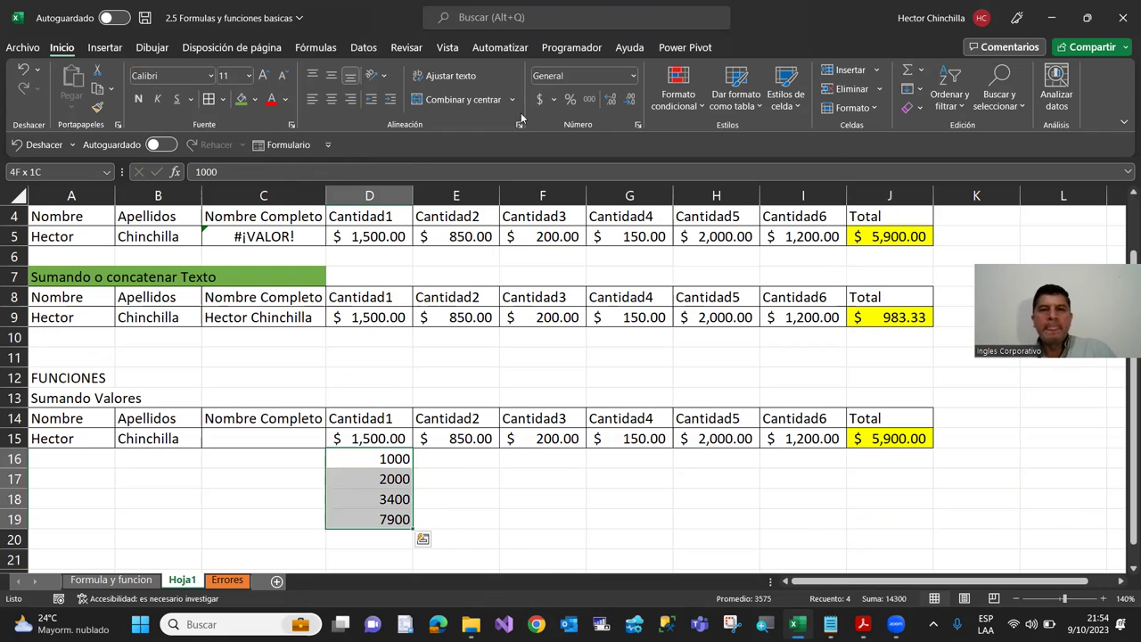
{"action": "left_click", "coordinate": [538, 99]}
{"action": "left_click", "coordinate": [239, 522]}
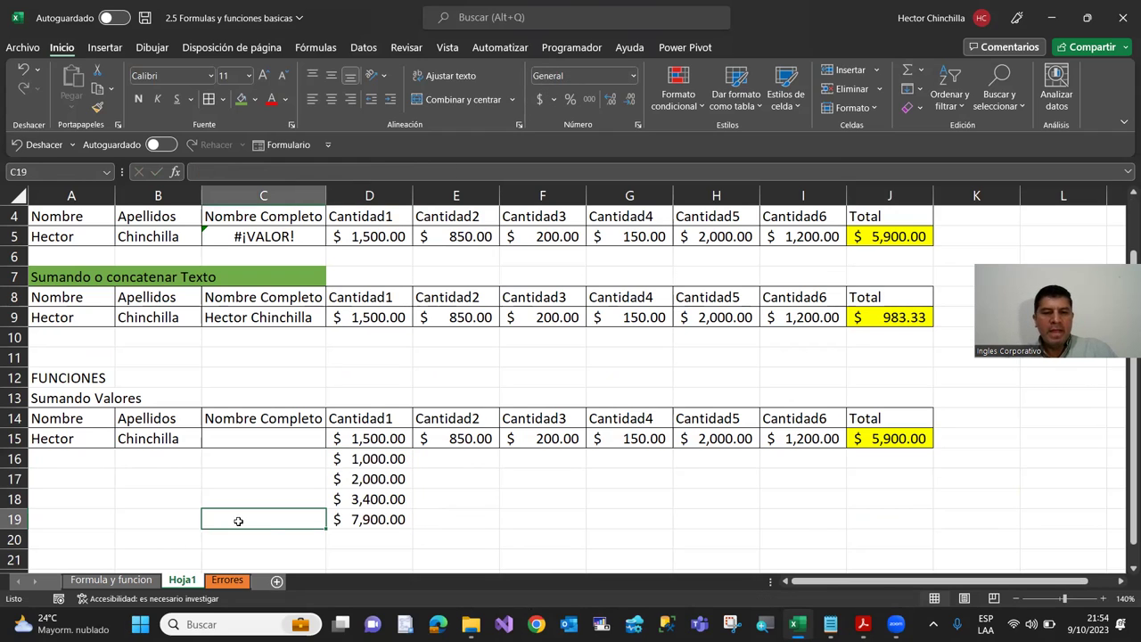
{"action": "left_click", "coordinate": [362, 541]}
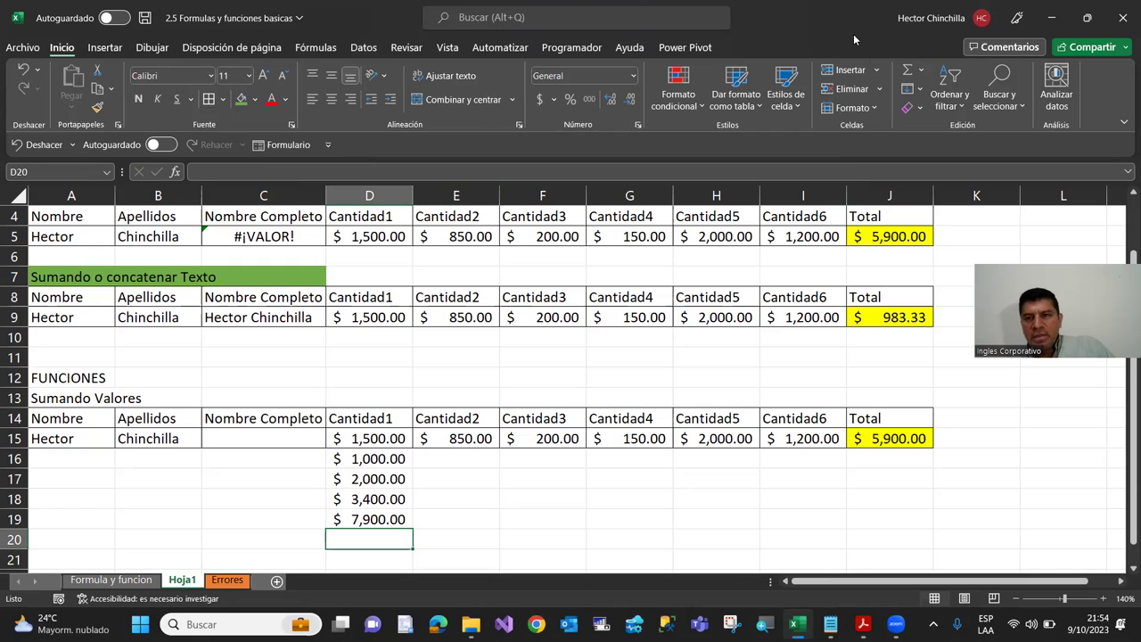
Step: Insert the AutoSum total of column D ($15,800.00) in D20, then check the value in D16
{"action": "left_click", "coordinate": [906, 79]}
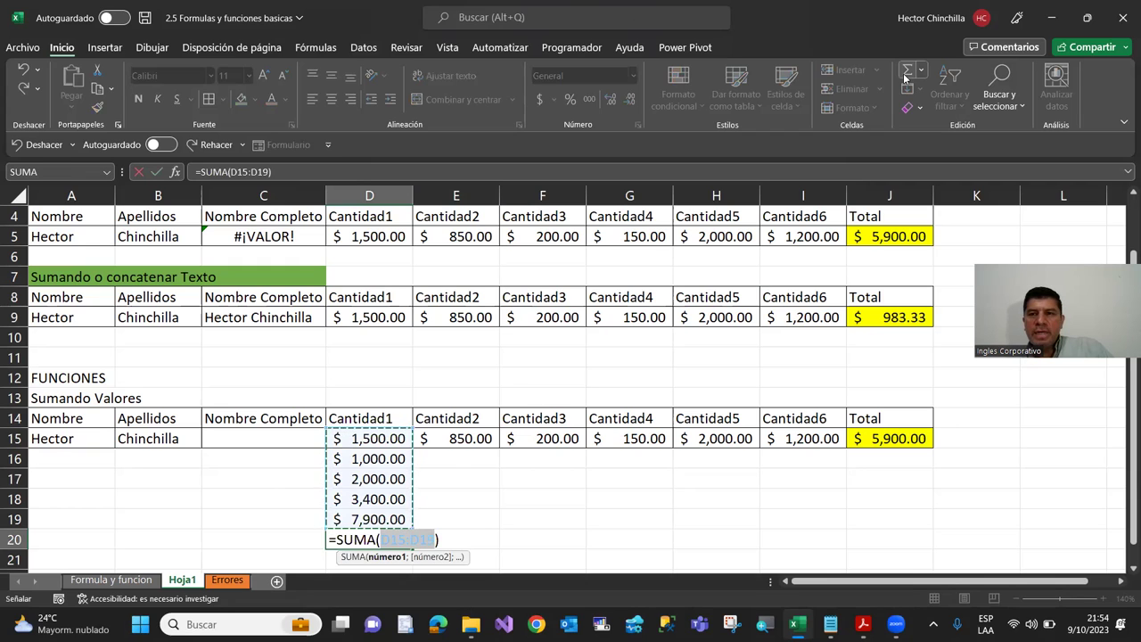
{"action": "left_click", "coordinate": [906, 78]}
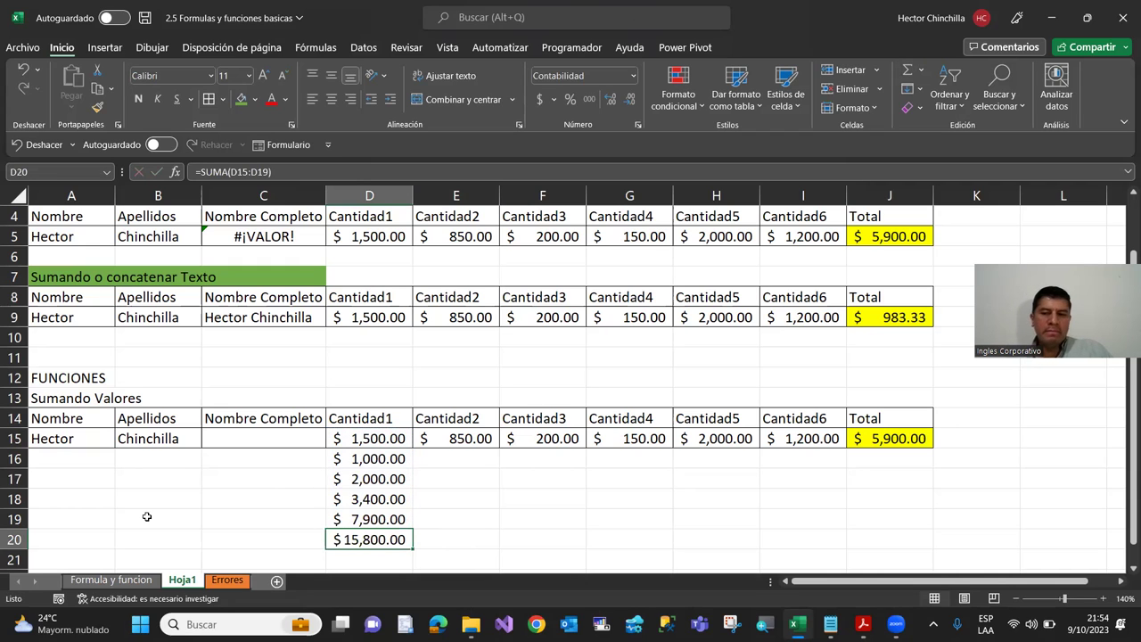
{"action": "left_click", "coordinate": [260, 515]}
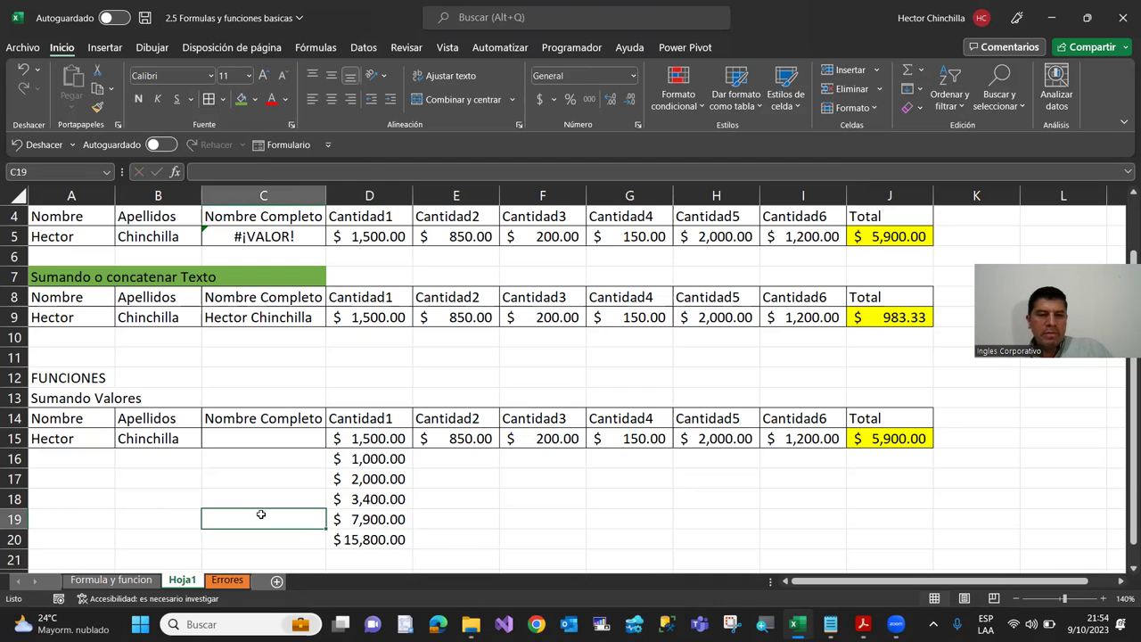
{"action": "left_click", "coordinate": [355, 455]}
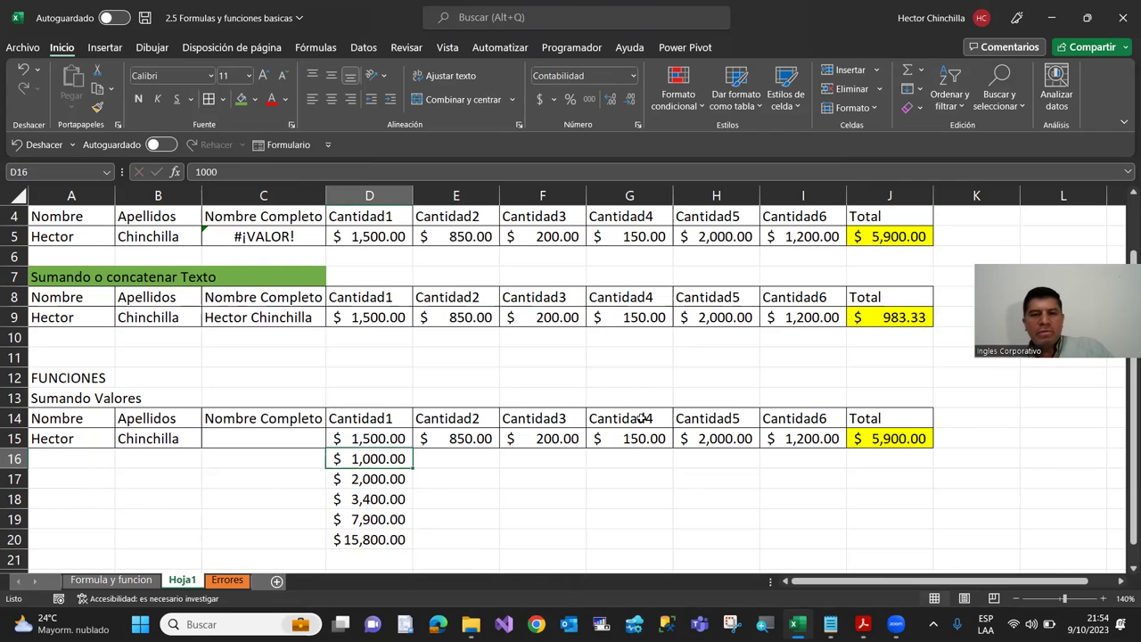
{"action": "left_click", "coordinate": [304, 541]}
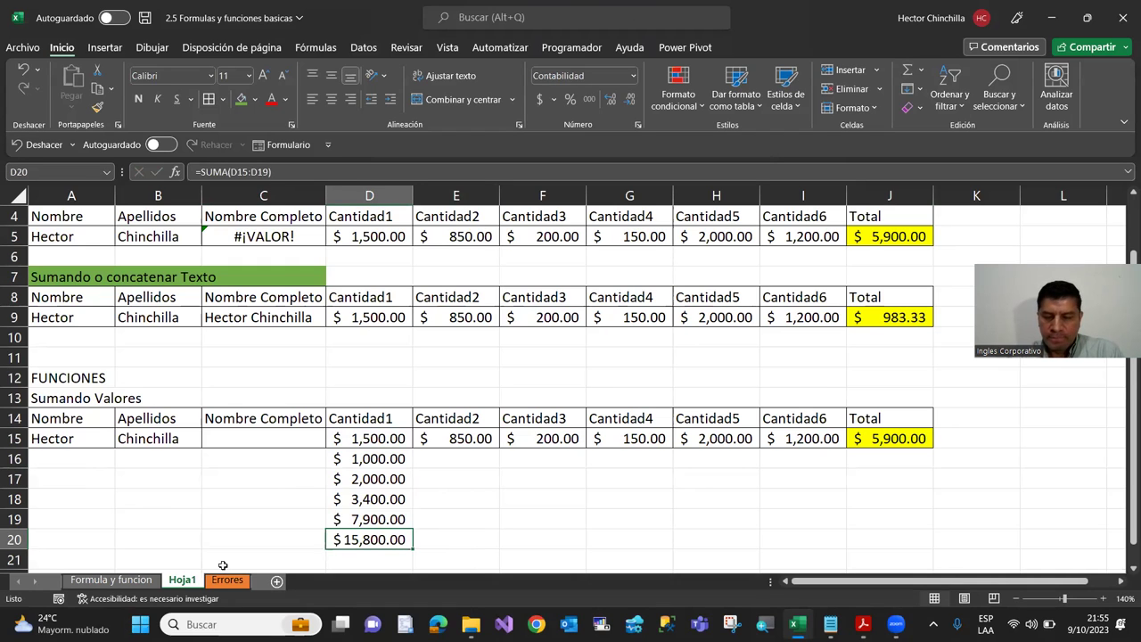
Step: Delete the total from D20 and navigate back to the now-empty D20
{"action": "key", "text": "Delete"}
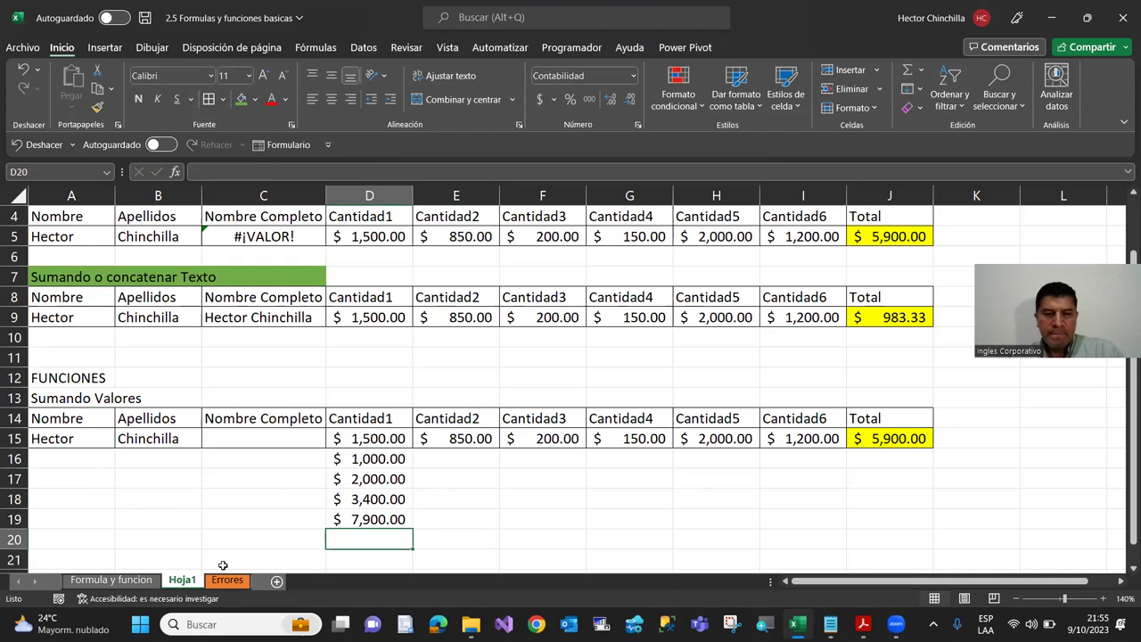
{"action": "key", "text": "Up"}
{"action": "key", "text": "Up"}
{"action": "key", "text": "Up"}
{"action": "key", "text": "Up"}
{"action": "key", "text": "Up"}
{"action": "key", "text": "Right"}
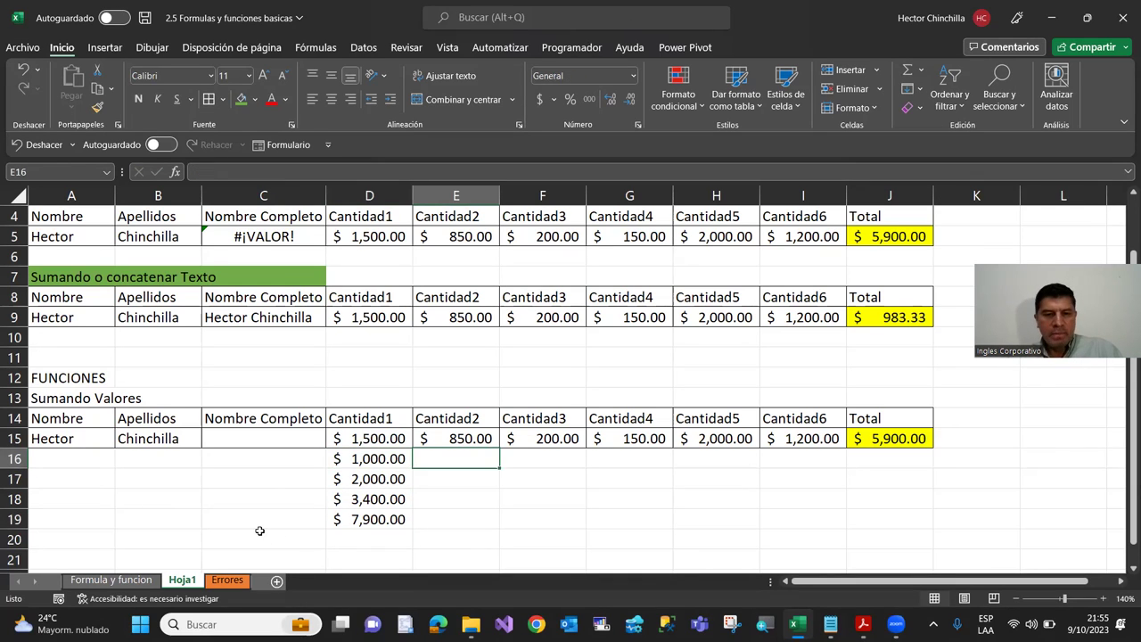
{"action": "key", "text": "Down"}
{"action": "key", "text": "Down"}
{"action": "key", "text": "Down"}
{"action": "key", "text": "Down"}
{"action": "key", "text": "Left"}
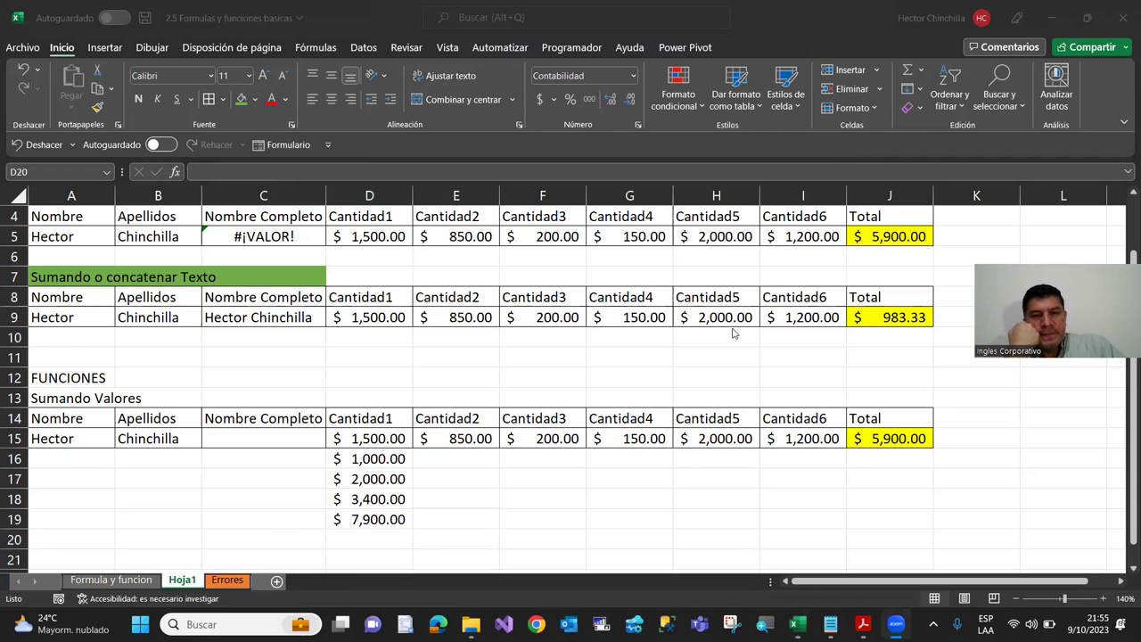
{"action": "key", "text": "alt+Tab"}
{"action": "key", "text": "alt+Tab"}
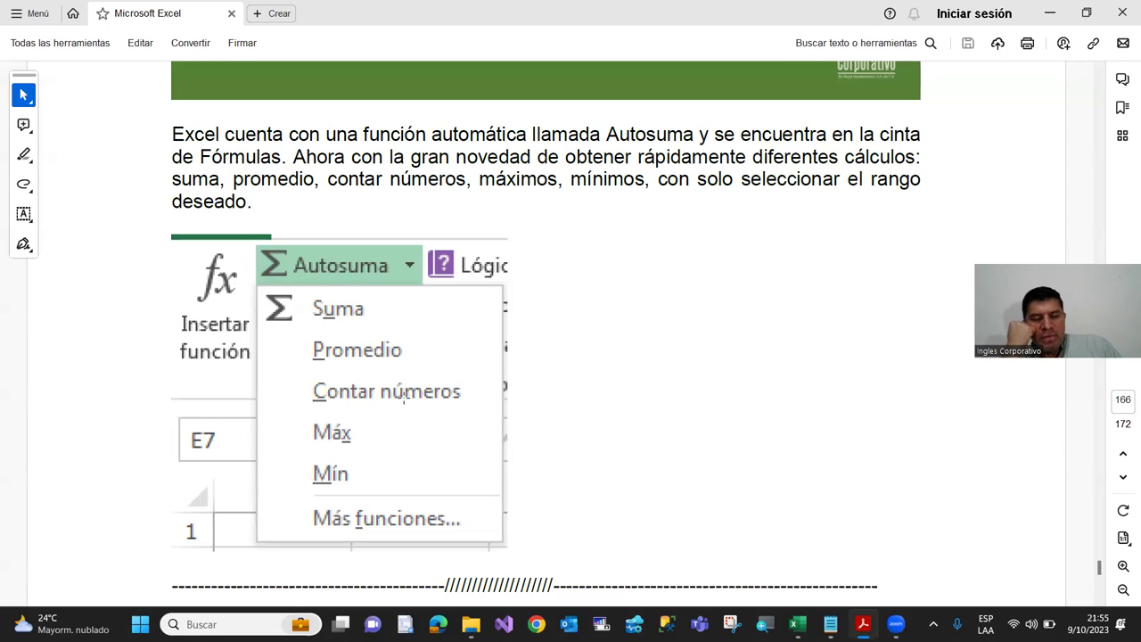
{"action": "key", "text": "alt+Tab"}
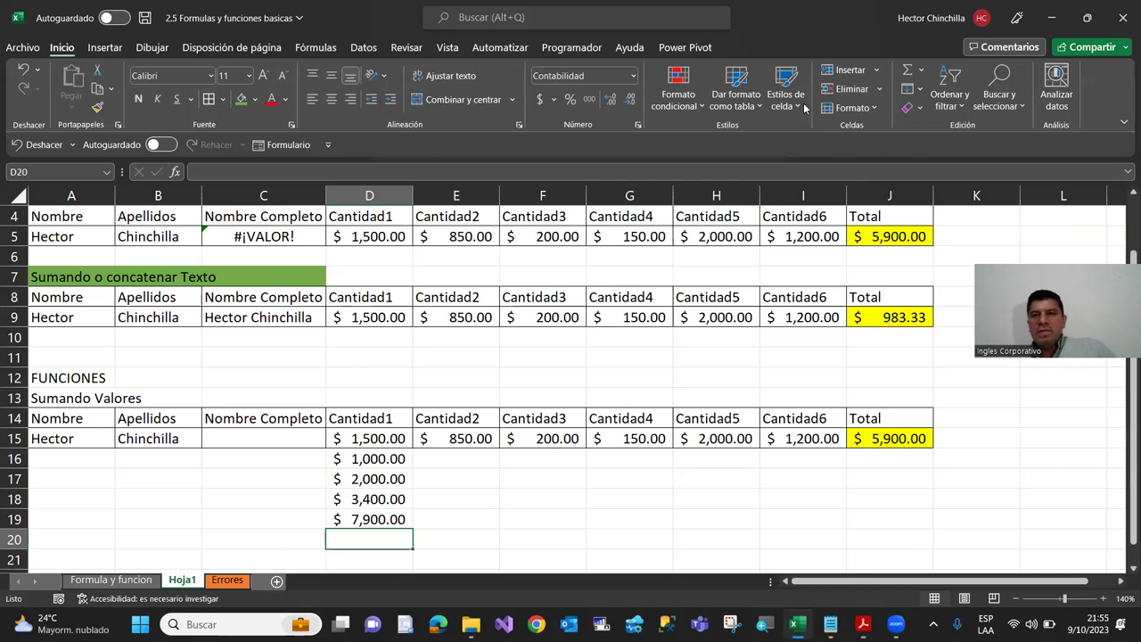
Step: In D20, try the Autosuma list's Promedio, then Máx of D15:D19
{"action": "left_click", "coordinate": [908, 71]}
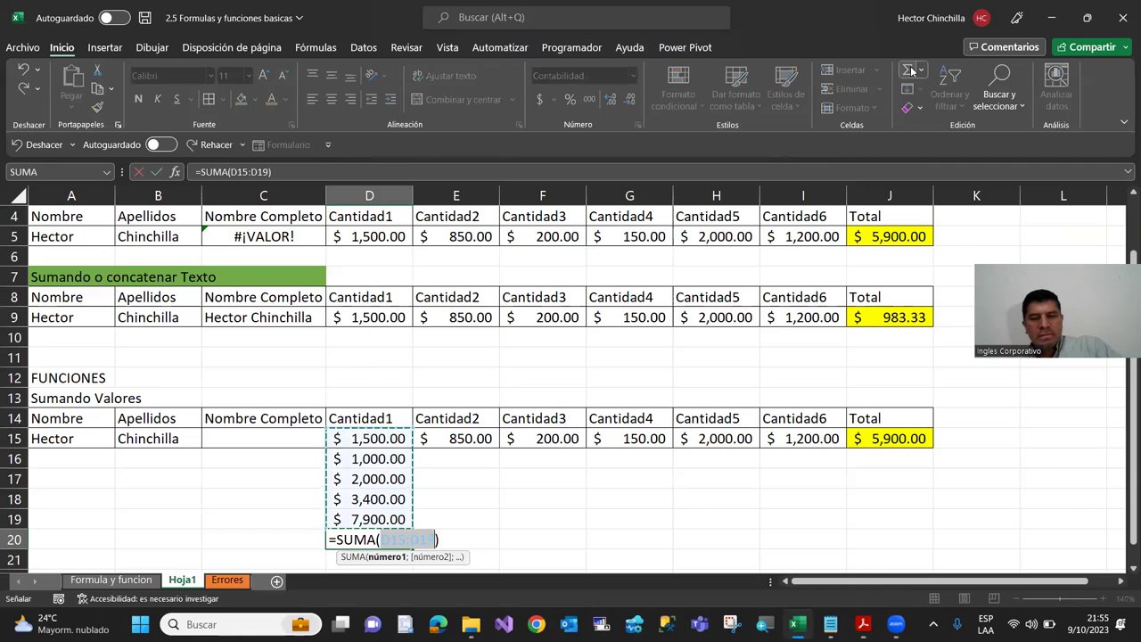
{"action": "key", "text": "Escape"}
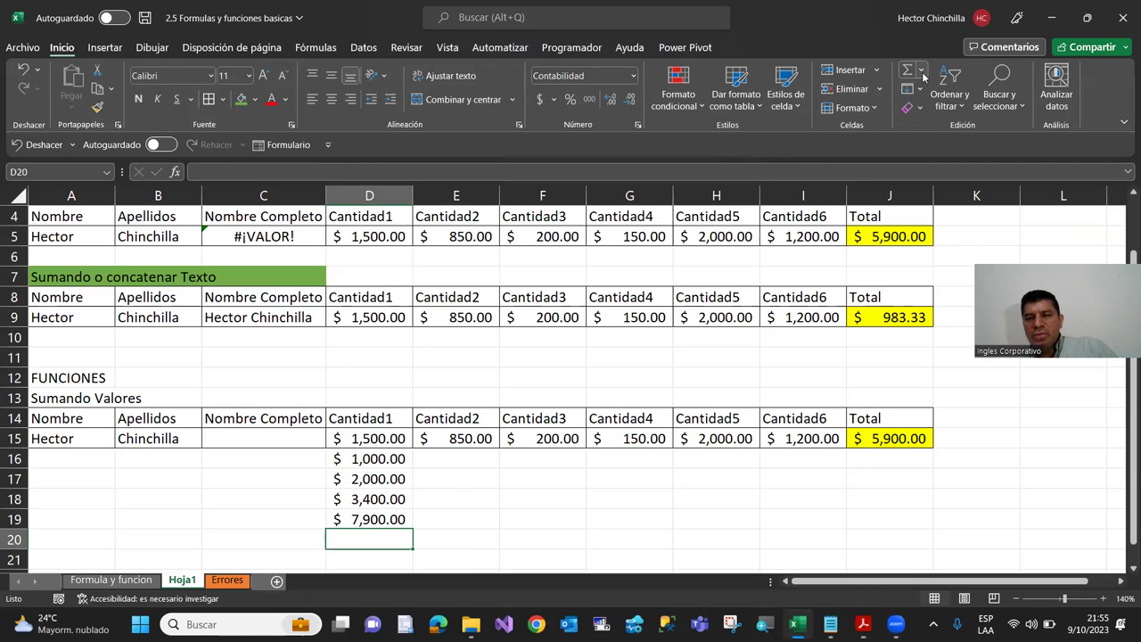
{"action": "left_click", "coordinate": [922, 71]}
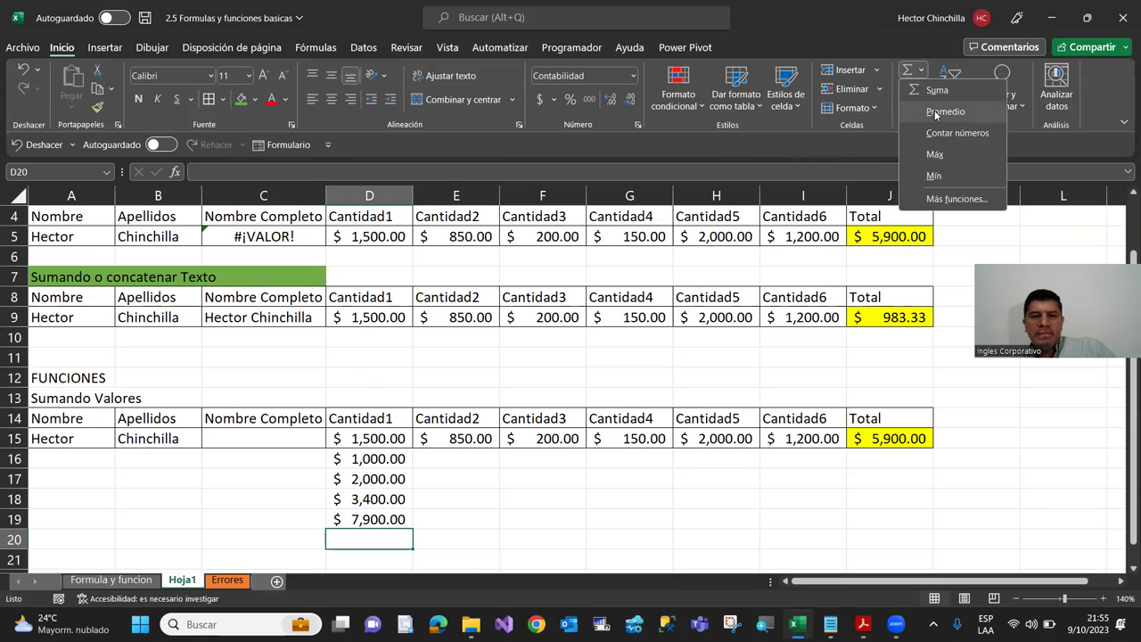
{"action": "left_click", "coordinate": [935, 114]}
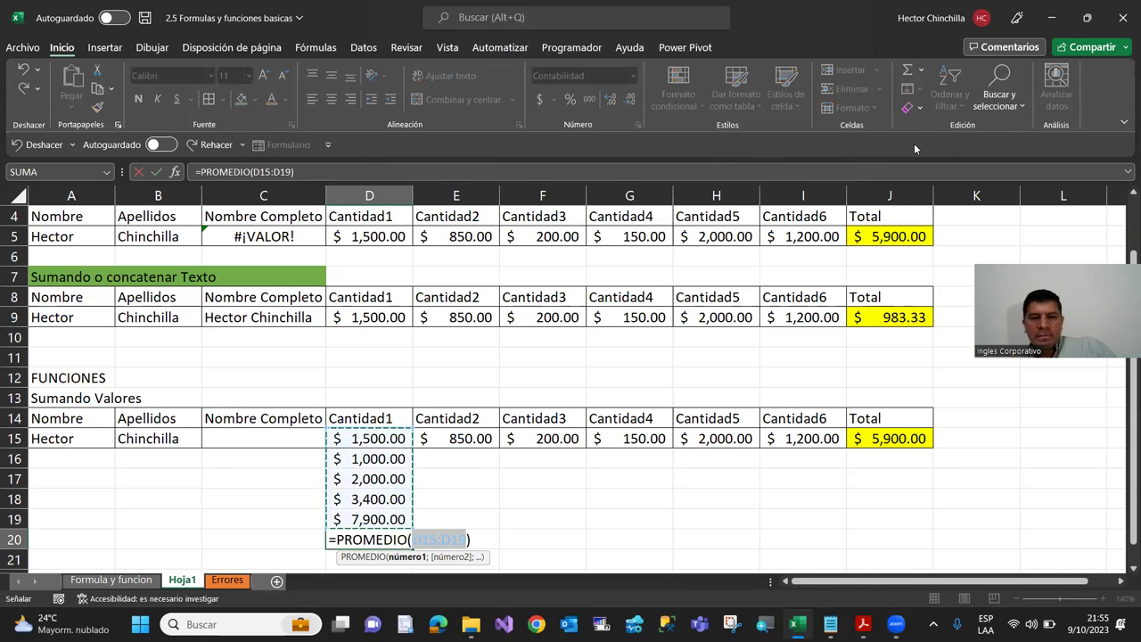
{"action": "left_click", "coordinate": [907, 77]}
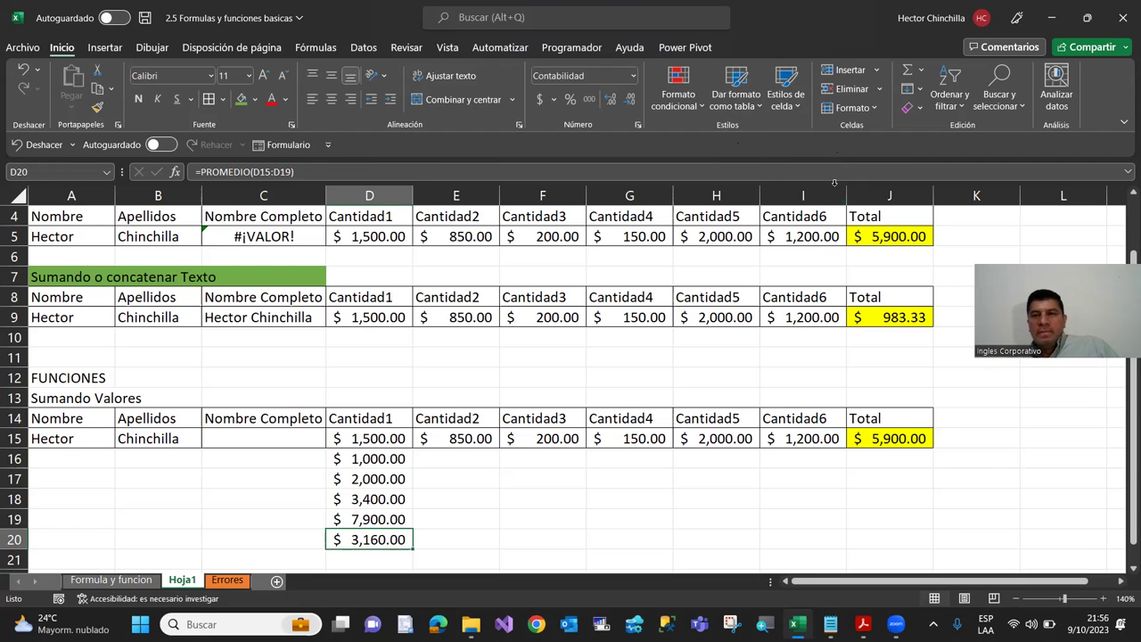
{"action": "left_click", "coordinate": [920, 71]}
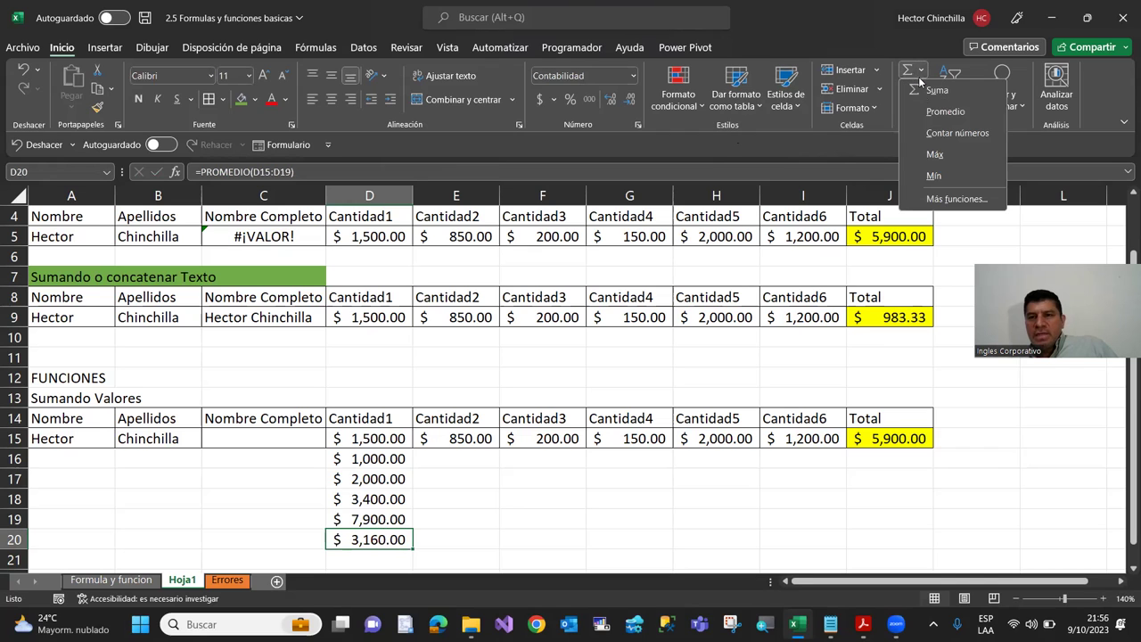
{"action": "left_click", "coordinate": [935, 154]}
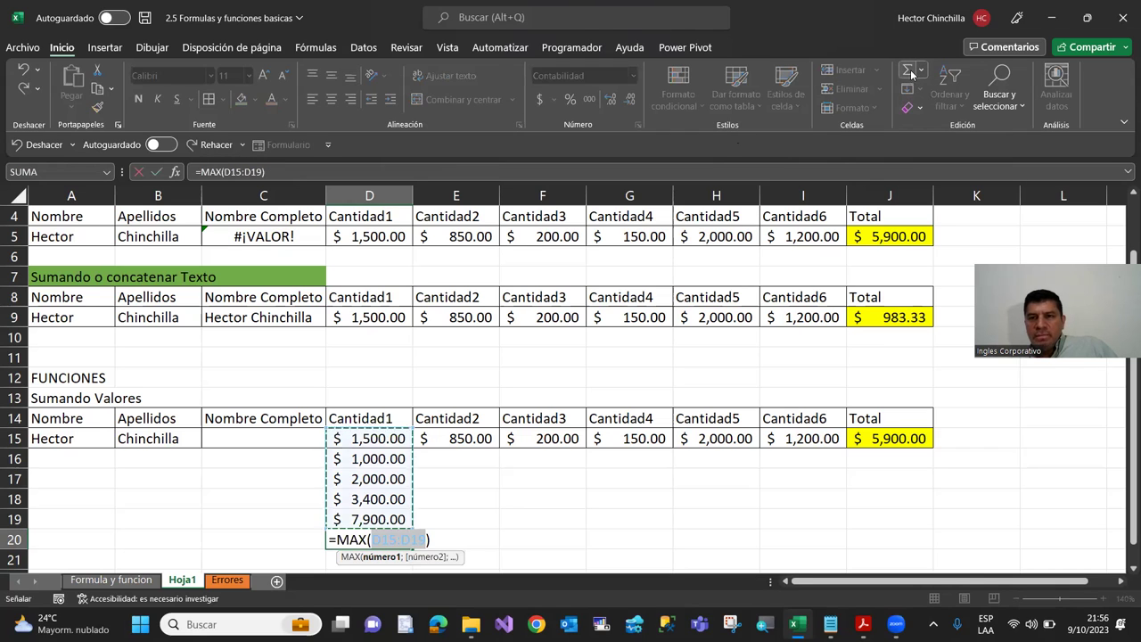
{"action": "left_click", "coordinate": [909, 71]}
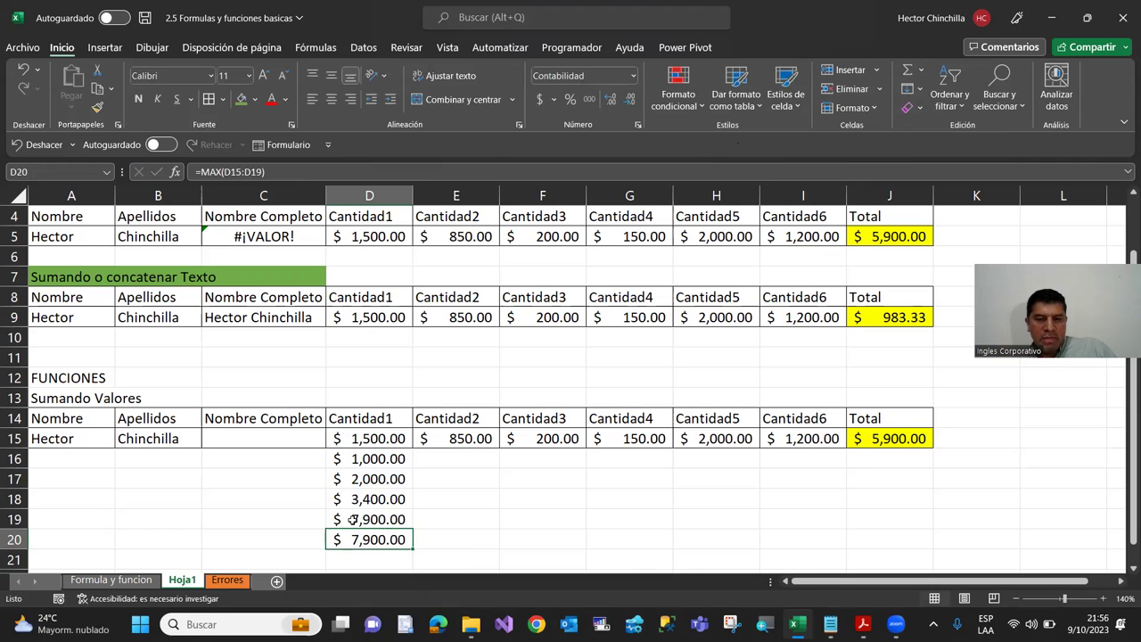
Step: Replace it with Mín of D15:D19, showing $1,000.00 in D20
{"action": "left_click", "coordinate": [921, 72]}
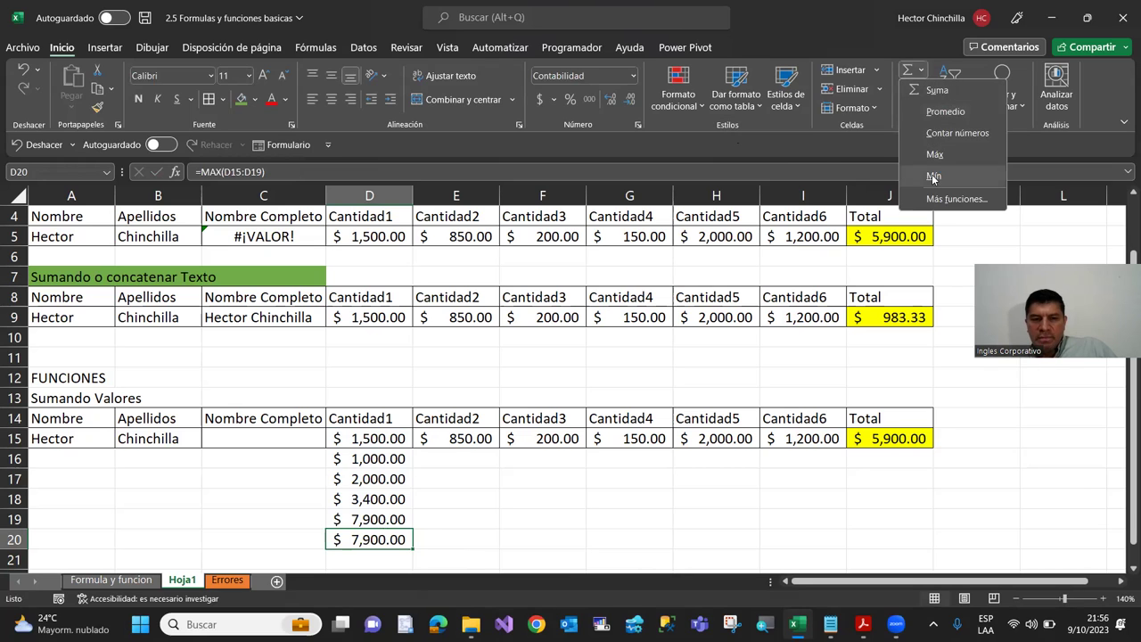
{"action": "left_click", "coordinate": [934, 178]}
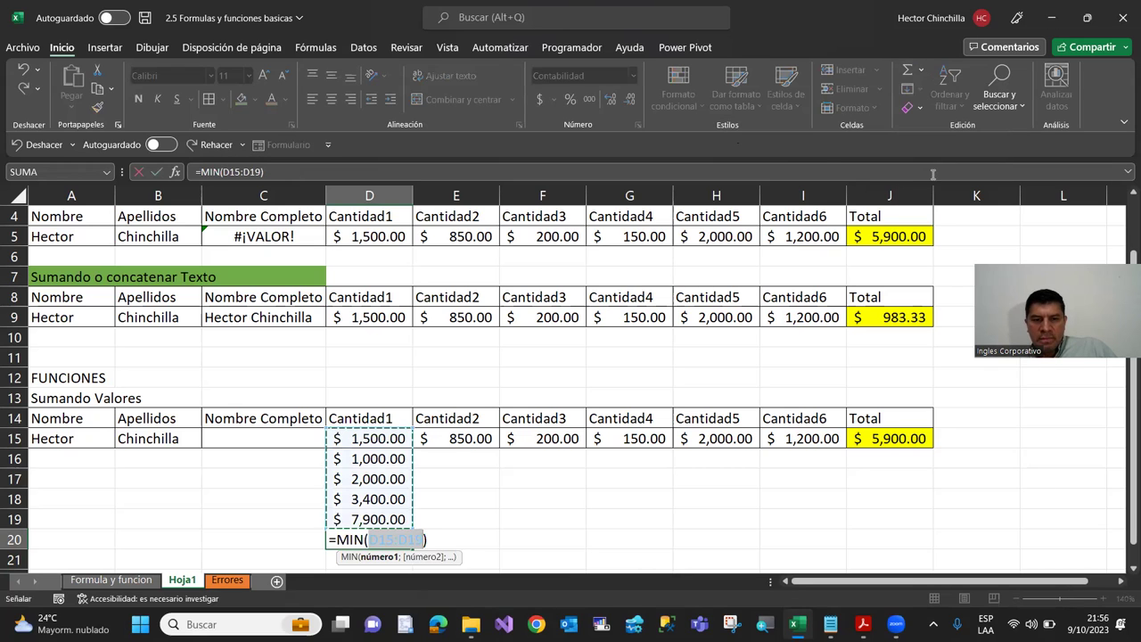
{"action": "left_click", "coordinate": [907, 71]}
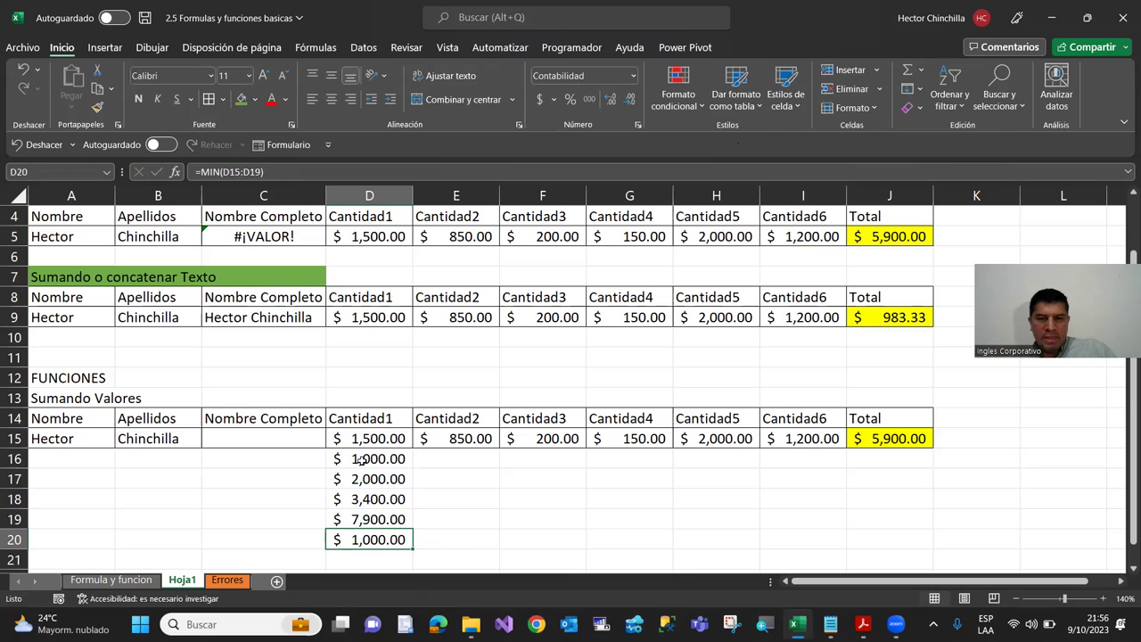
{"action": "left_click", "coordinate": [298, 496]}
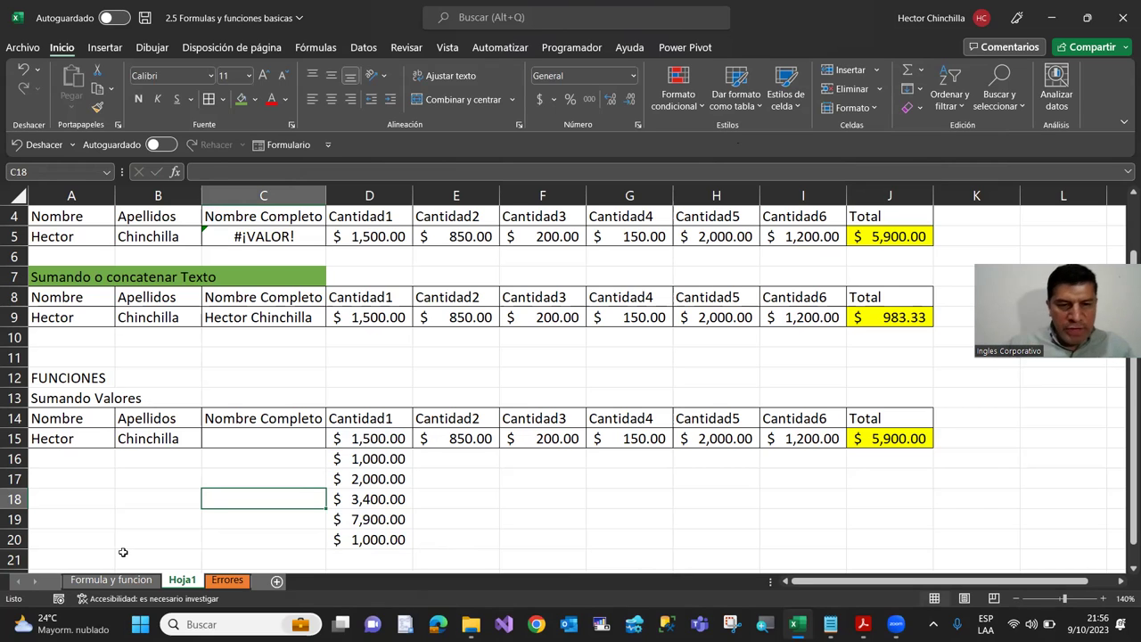
{"action": "key", "text": "Right"}
{"action": "key", "text": "Down"}
{"action": "key", "text": "Down"}
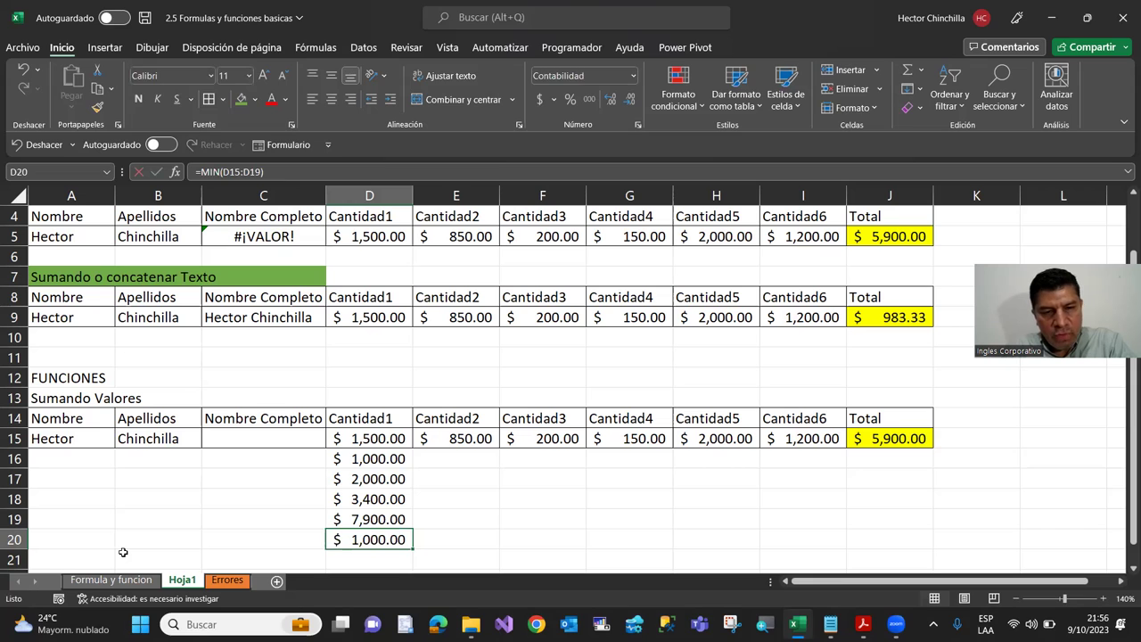
Step: Type =PROMEDIO( in D20 and select D15:D19 to get the $3,160.00 average
{"action": "type", "text": "=PR"}
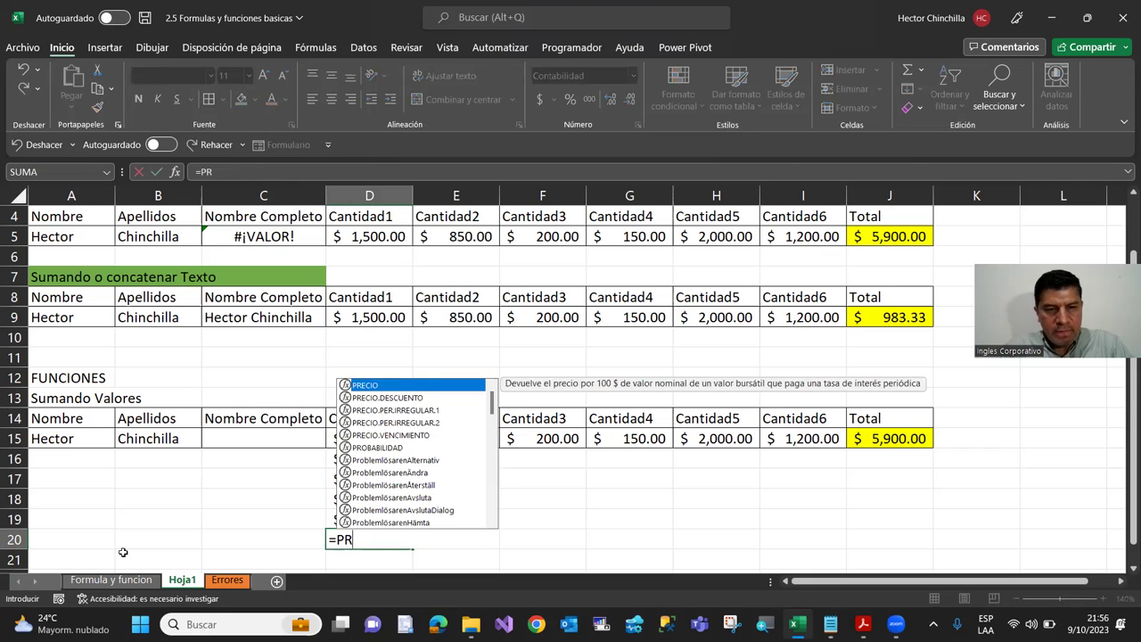
{"action": "type", "text": "OMEDIO"}
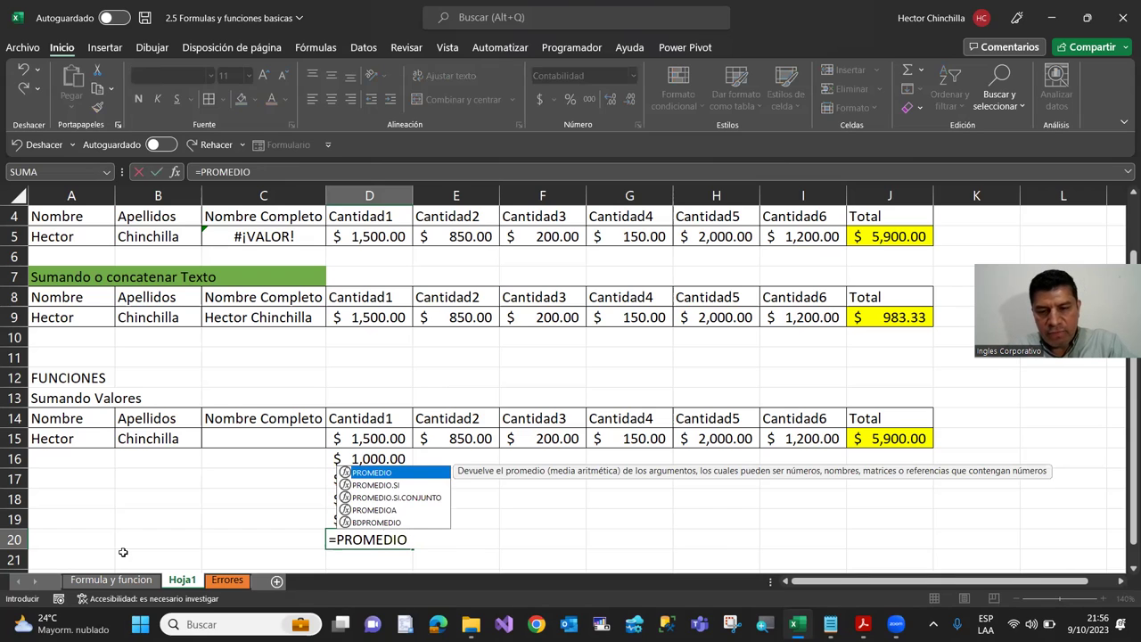
{"action": "type", "text": "("}
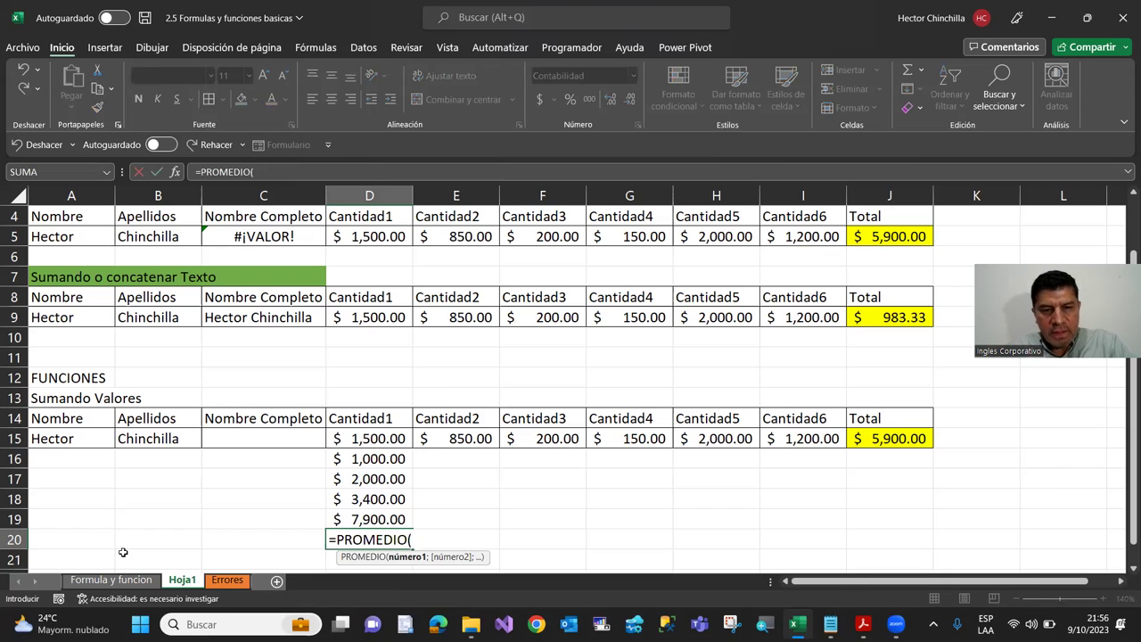
{"action": "left_click_drag", "start_coordinate": [390, 439], "coordinate": [345, 519]}
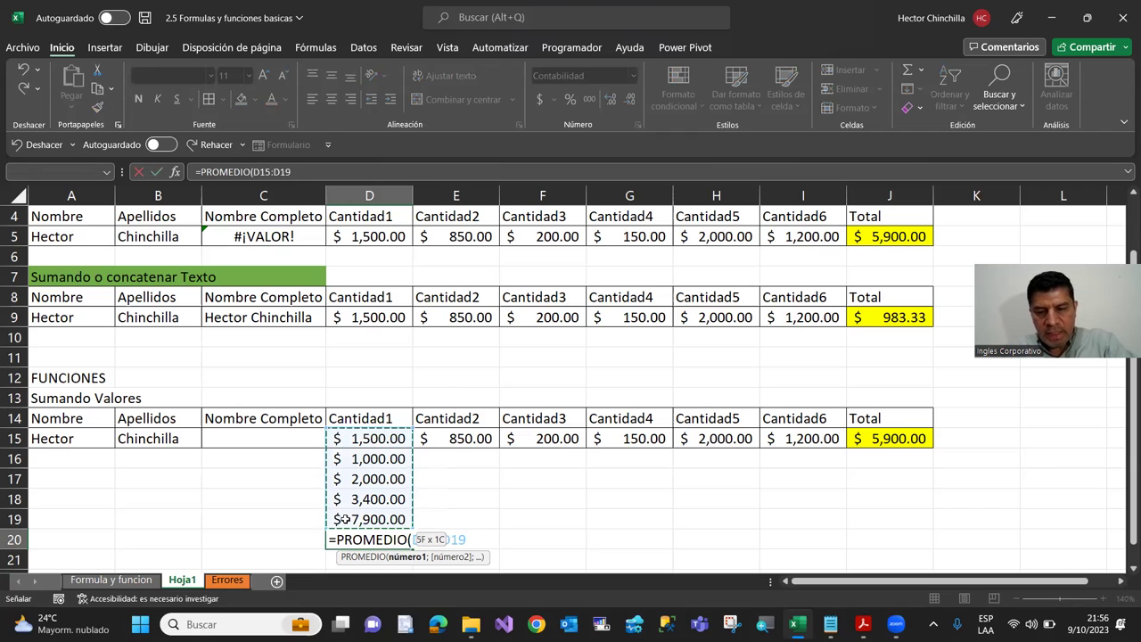
{"action": "key", "text": "Return"}
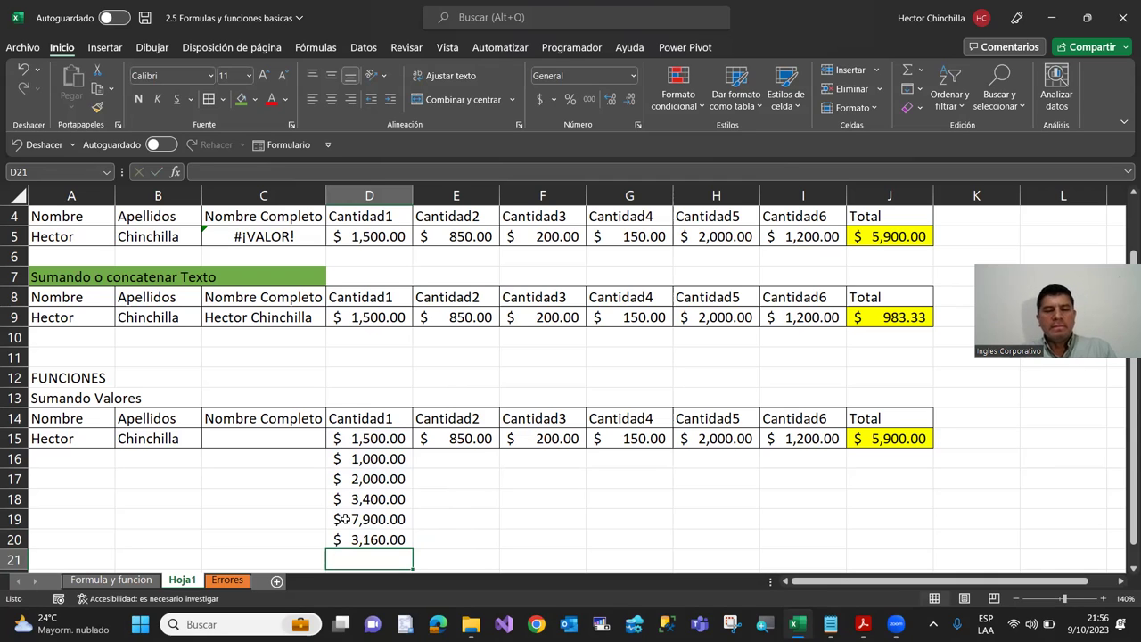
Step: Select D16:D20 and delete their contents, leaving only $1,500.00 in D15
{"action": "key", "text": "Up"}
{"action": "key", "text": "Up"}
{"action": "key", "text": "Up"}
{"action": "key", "text": "Up"}
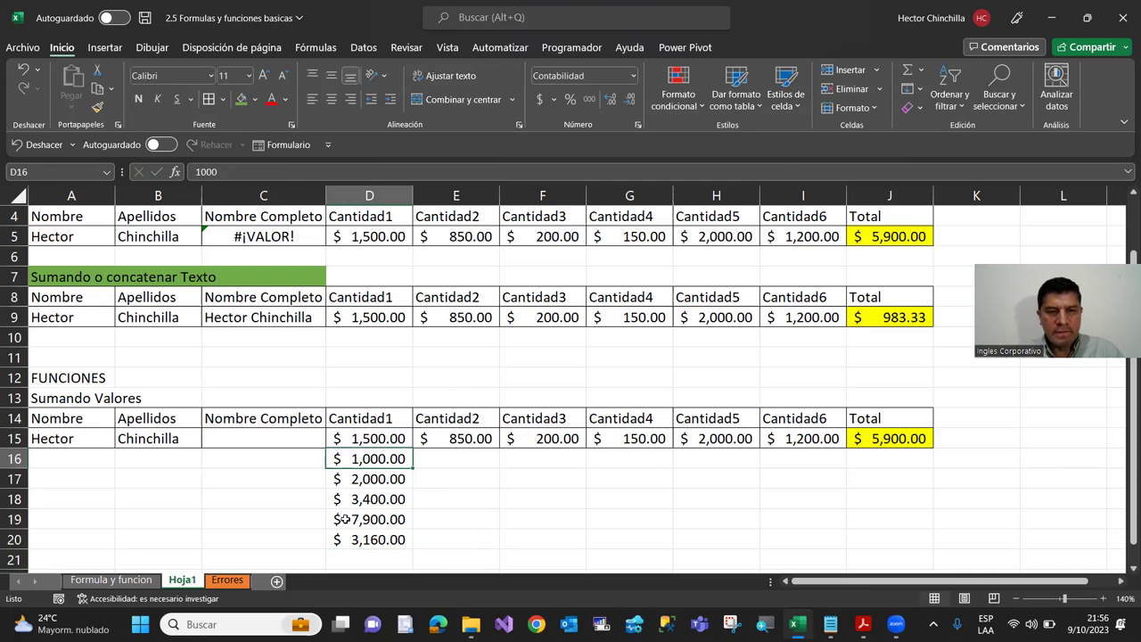
{"action": "key", "text": "Down"}
{"action": "key", "text": "Up"}
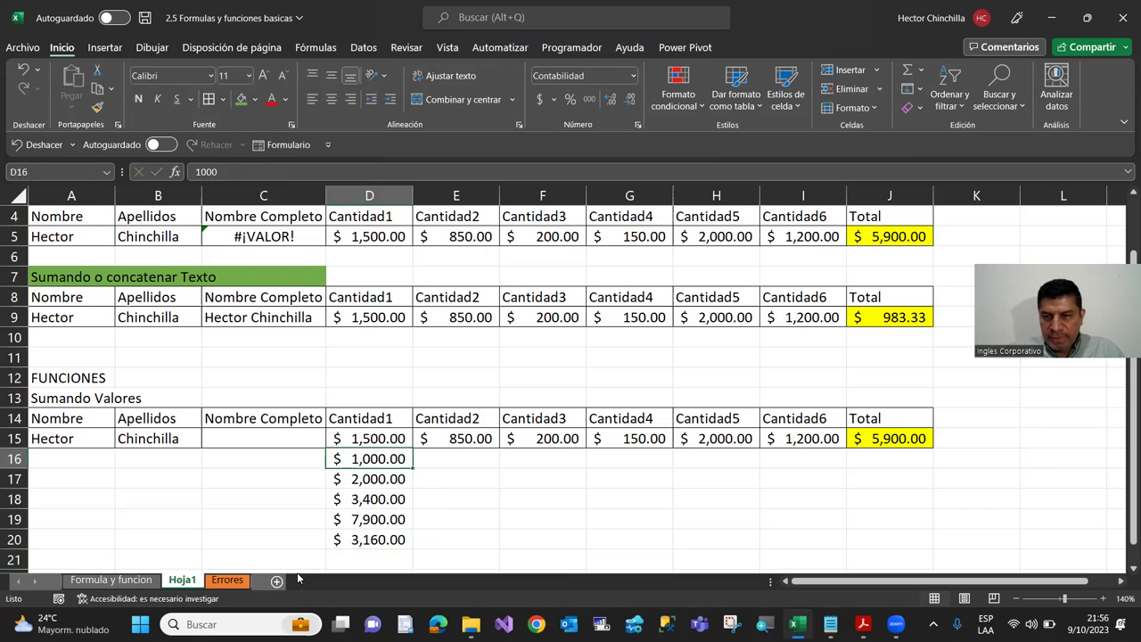
{"action": "key", "text": "Down"}
{"action": "key", "text": "Up"}
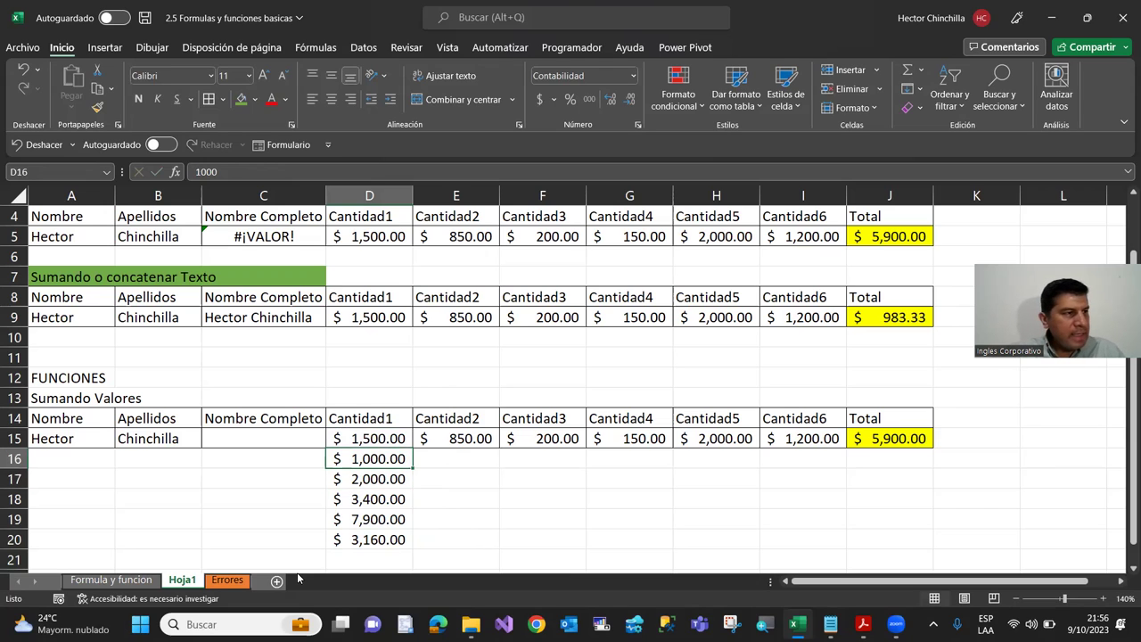
{"action": "key", "text": "shift+Down"}
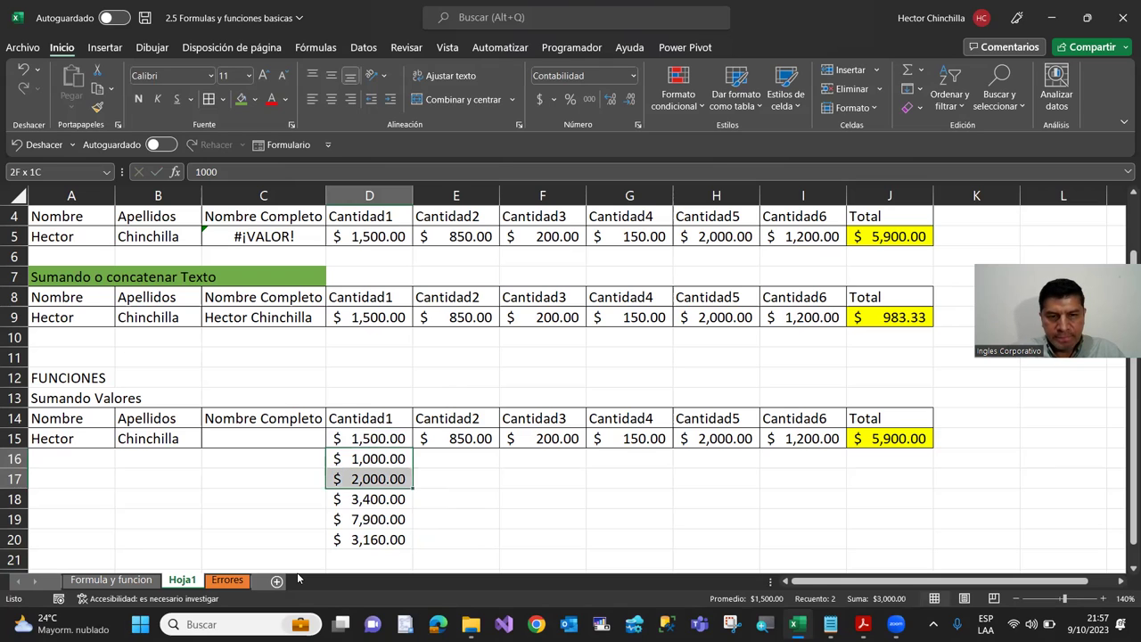
{"action": "key", "text": "shift+Down"}
{"action": "key", "text": "shift+Down"}
{"action": "key", "text": "shift+Down"}
{"action": "key", "text": "Delete"}
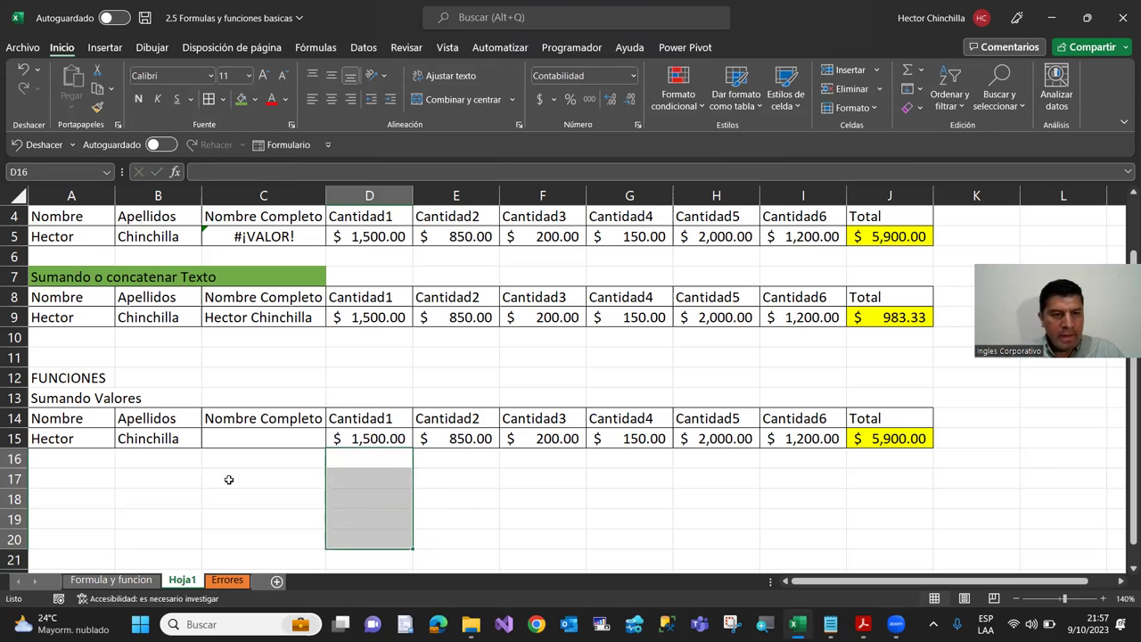
{"action": "left_click", "coordinate": [228, 464]}
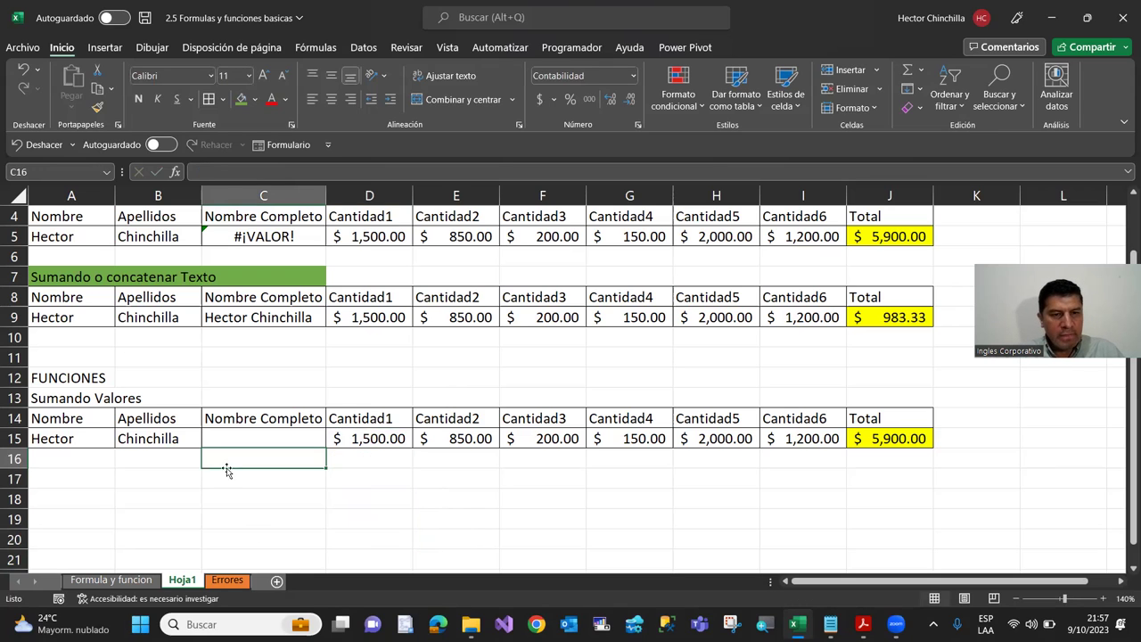
{"action": "left_click", "coordinate": [256, 432]}
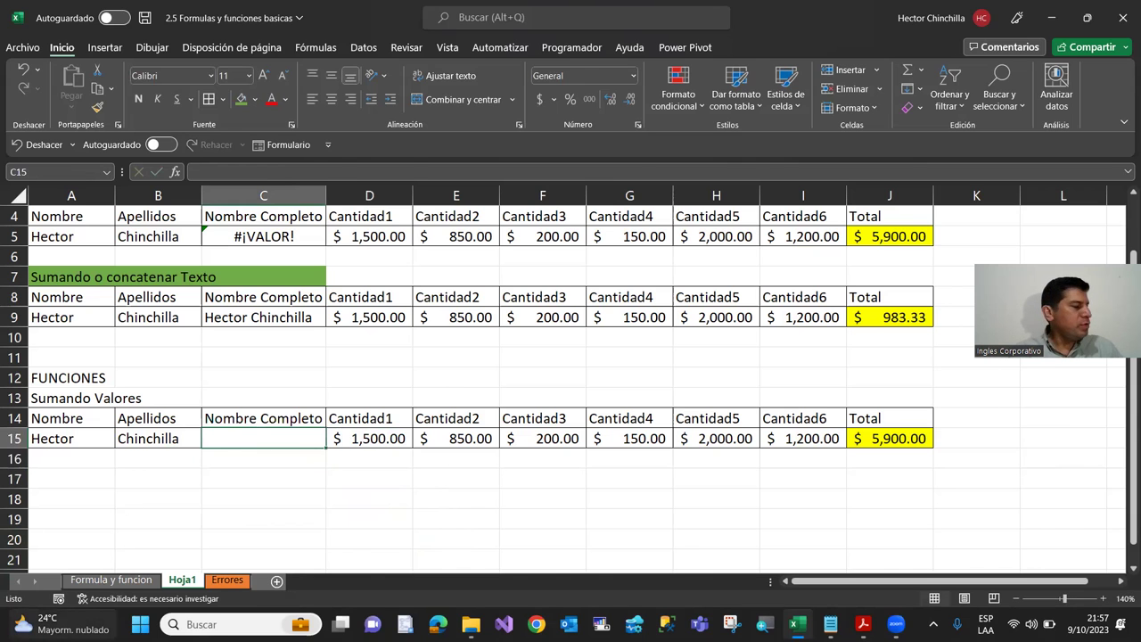
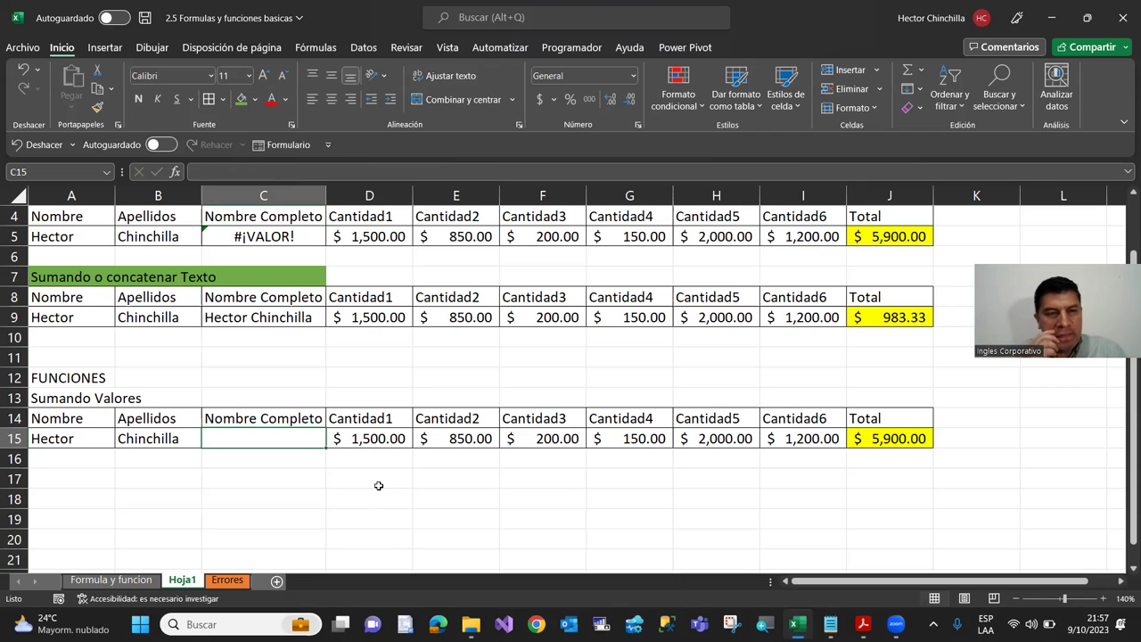
Step: Start a formula in C15 and search the function library for 'concatenar'
{"action": "type", "text": "="}
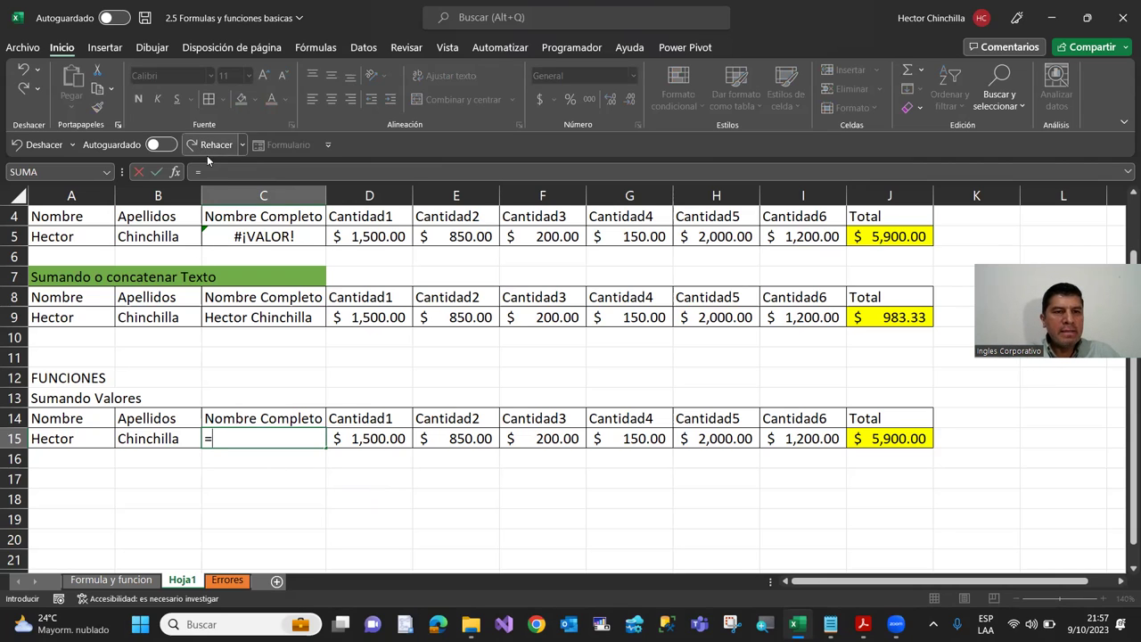
{"action": "left_click", "coordinate": [175, 171]}
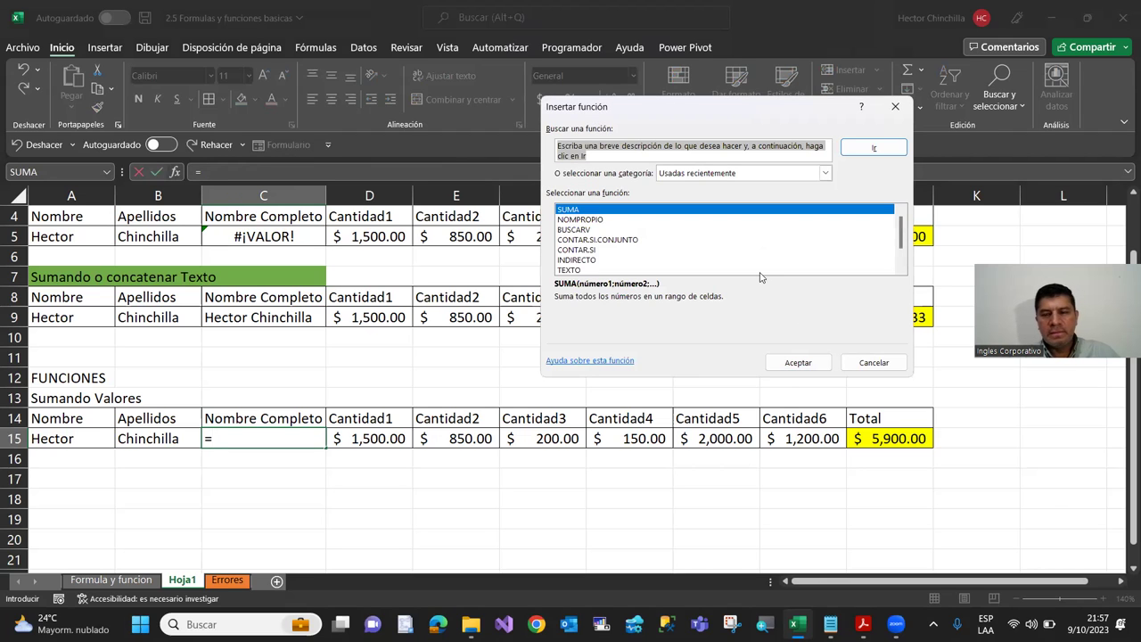
{"action": "left_click_drag", "start_coordinate": [789, 121], "coordinate": [773, 299]}
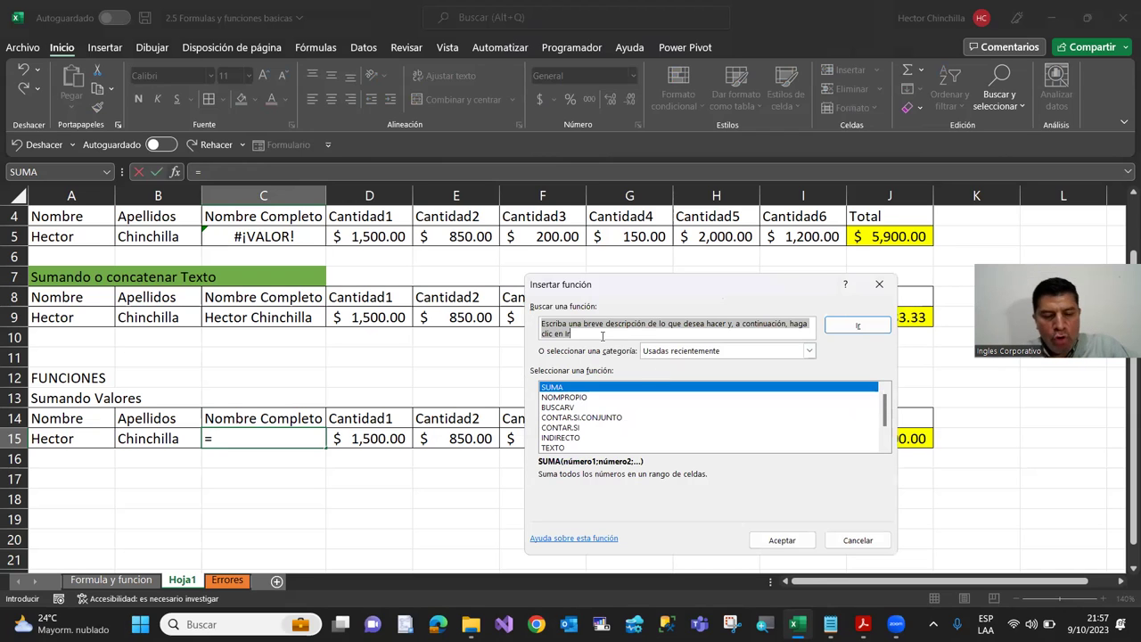
{"action": "type", "text": "conca"}
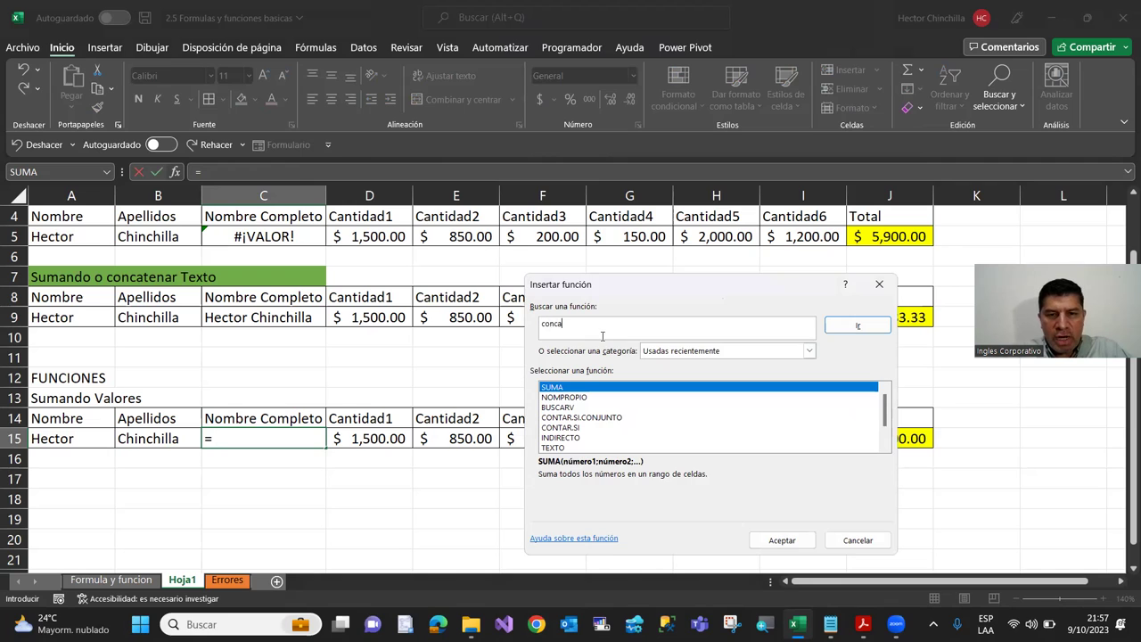
{"action": "type", "text": "tenar"}
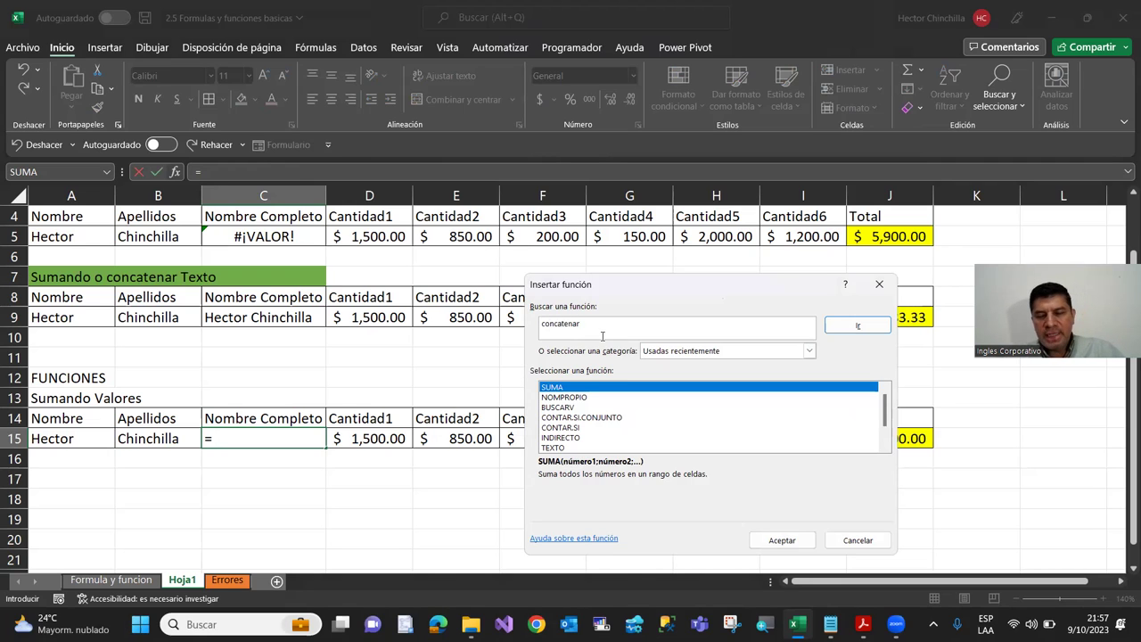
{"action": "left_click", "coordinate": [848, 328]}
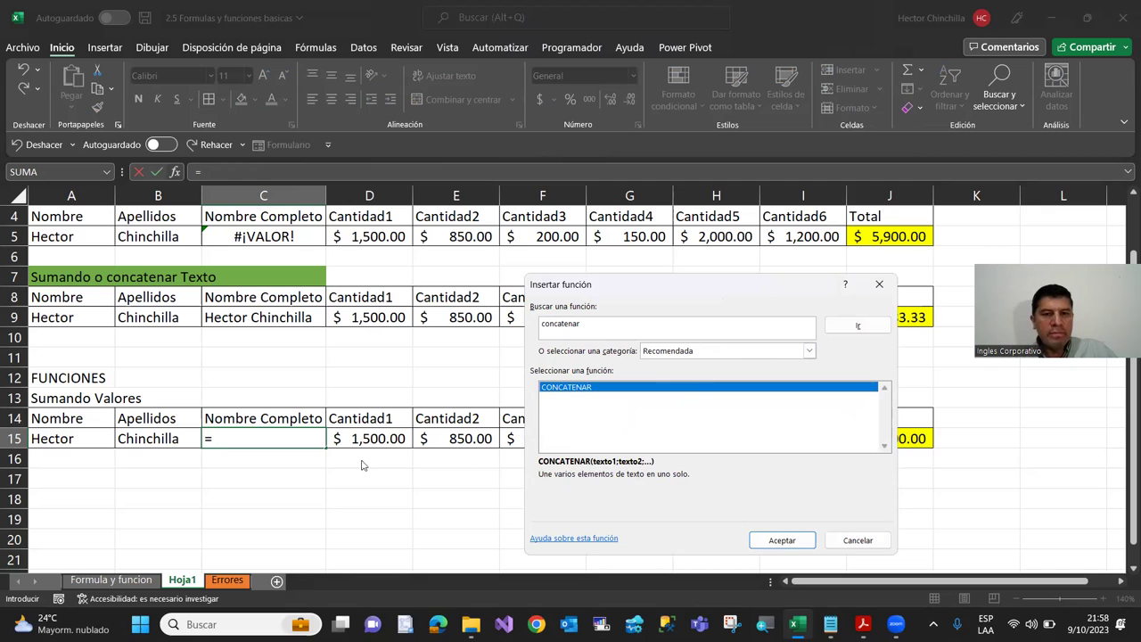
Step: Enter =CONCATENAR(A15;B15) in C15 to join the first name and surname
{"action": "double_click", "coordinate": [573, 391]}
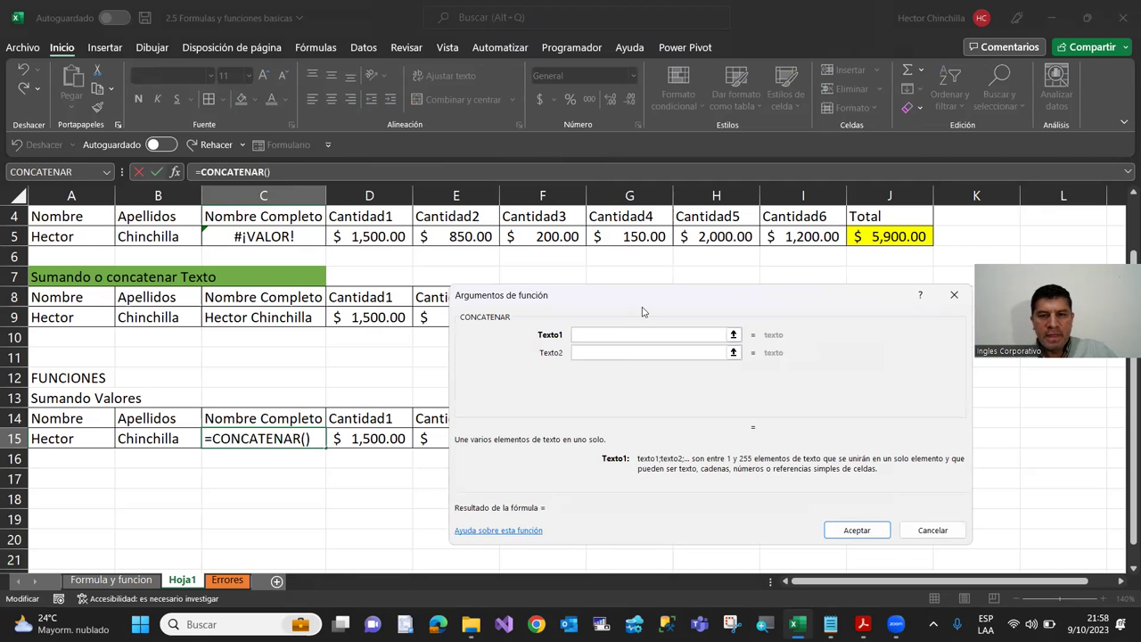
{"action": "left_click_drag", "start_coordinate": [648, 303], "coordinate": [709, 226]}
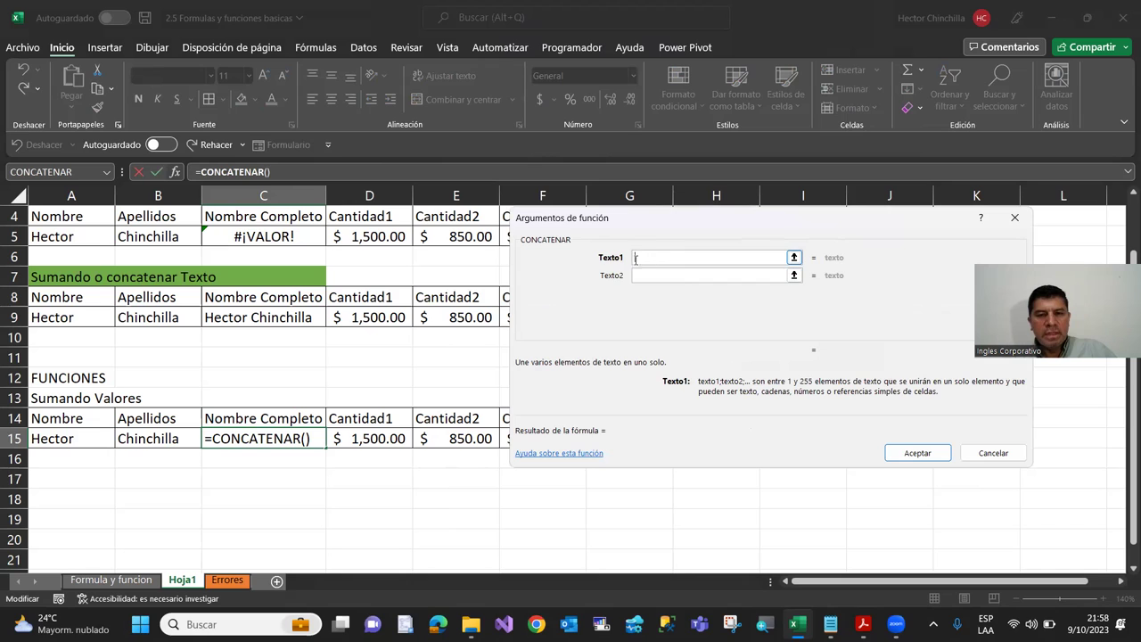
{"action": "left_click", "coordinate": [89, 441]}
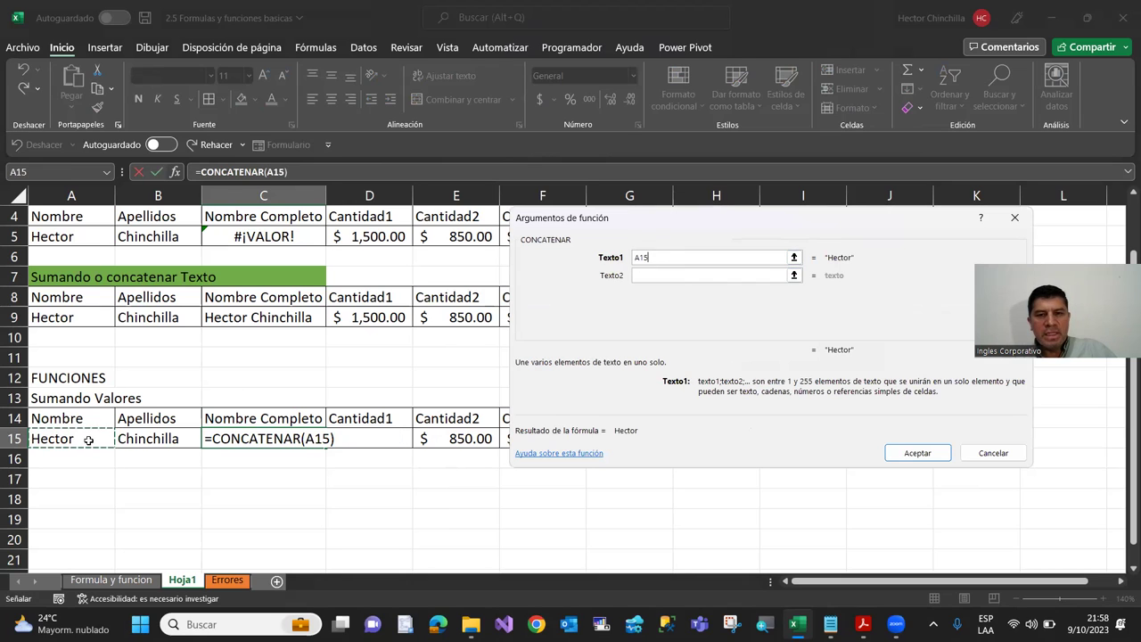
{"action": "left_click", "coordinate": [647, 275]}
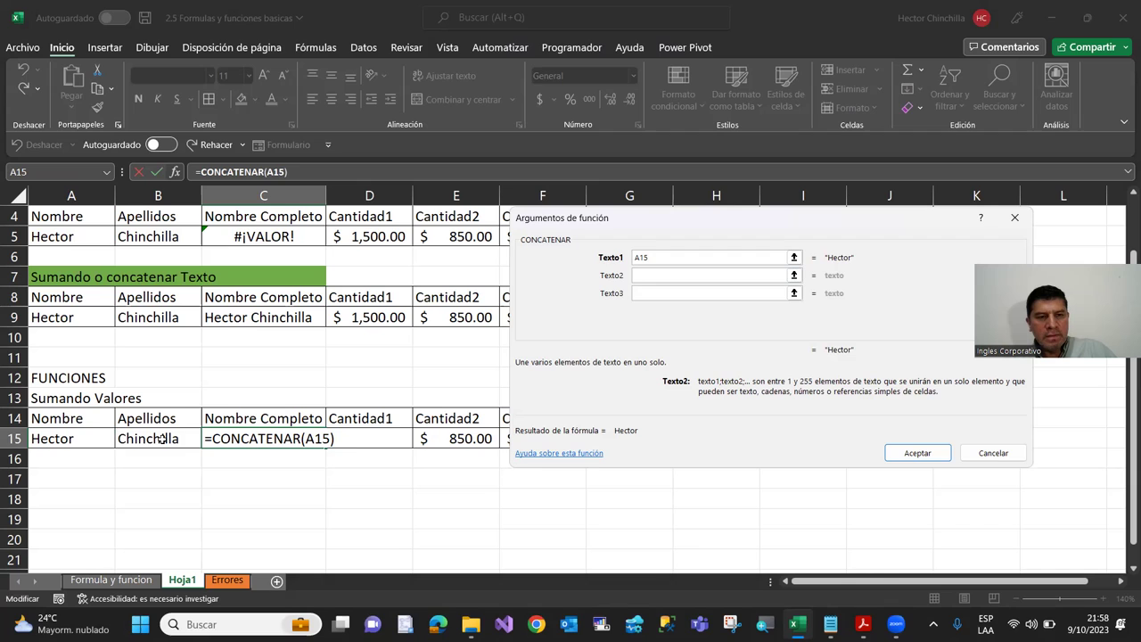
{"action": "left_click", "coordinate": [160, 436]}
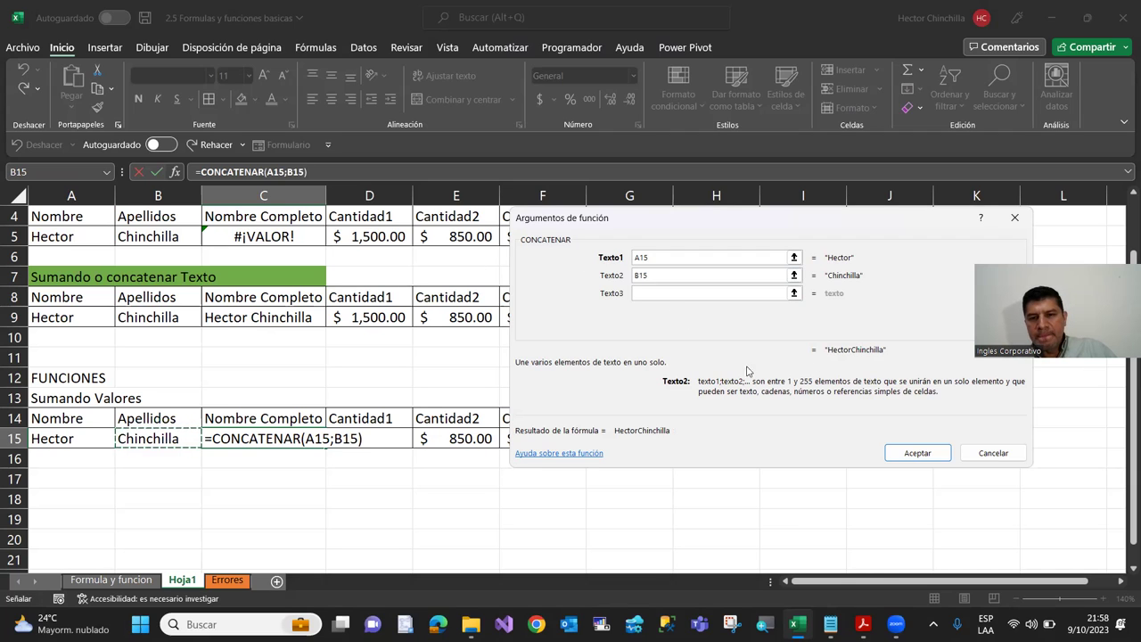
{"action": "left_click", "coordinate": [908, 454]}
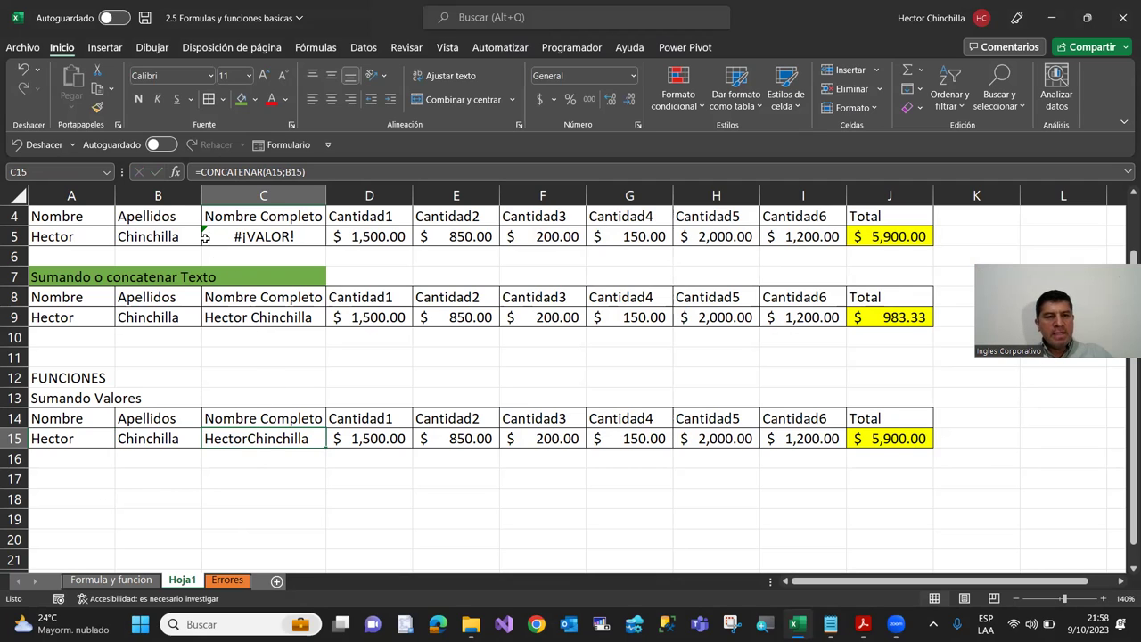
Step: Change C15's formula to =CONCATENAR(A15;" ";B15) so a space separates the names
{"action": "left_click", "coordinate": [175, 172]}
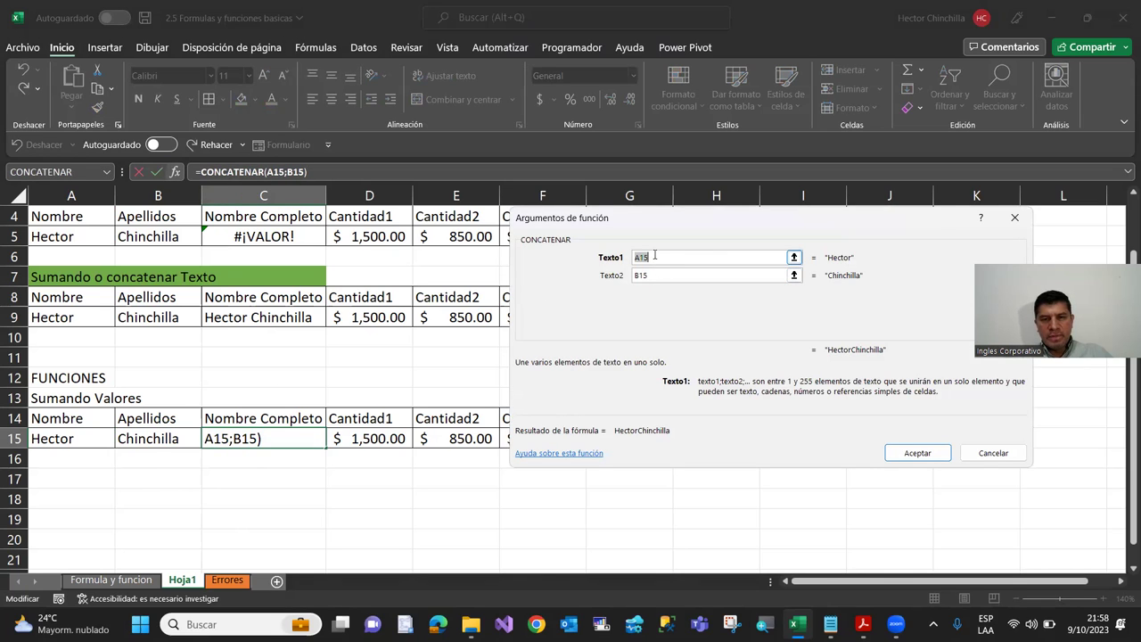
{"action": "left_click", "coordinate": [654, 256]}
{"action": "left_click", "coordinate": [660, 275]}
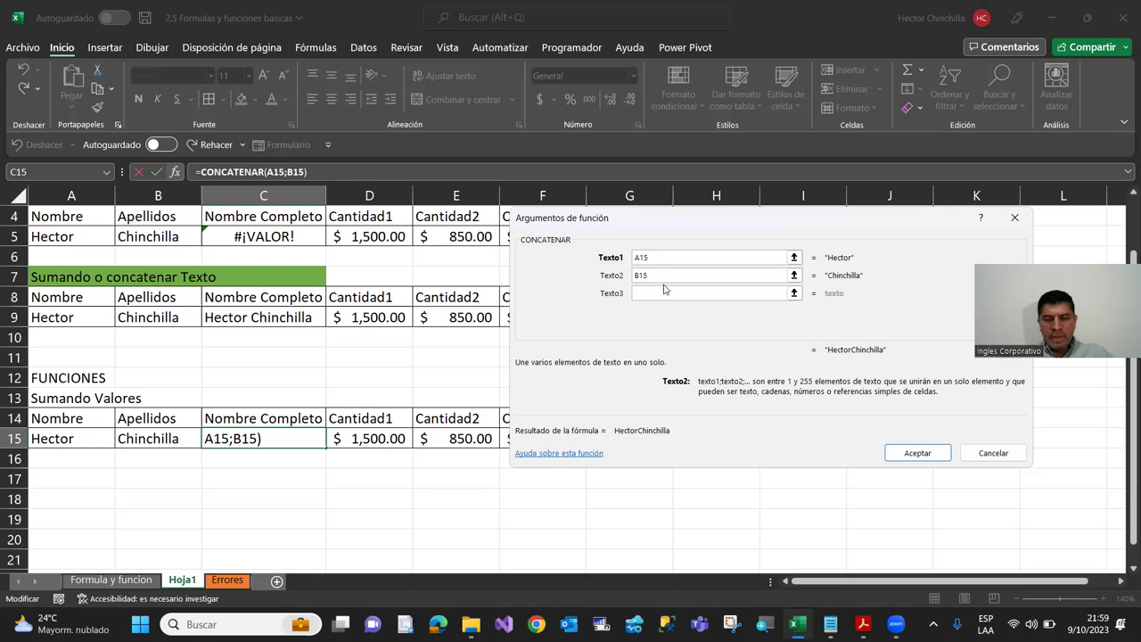
{"action": "key", "text": "BackSpace"}
{"action": "key", "text": "BackSpace"}
{"action": "key", "text": "BackSpace"}
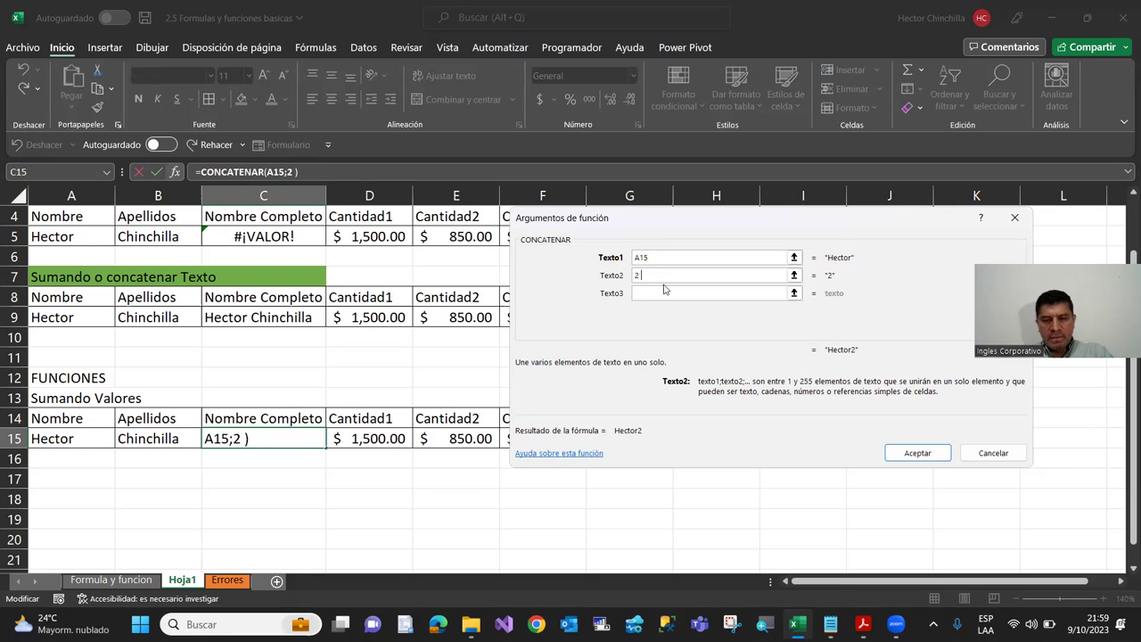
{"action": "type", "text": "\" \""}
{"action": "left_click", "coordinate": [658, 293]}
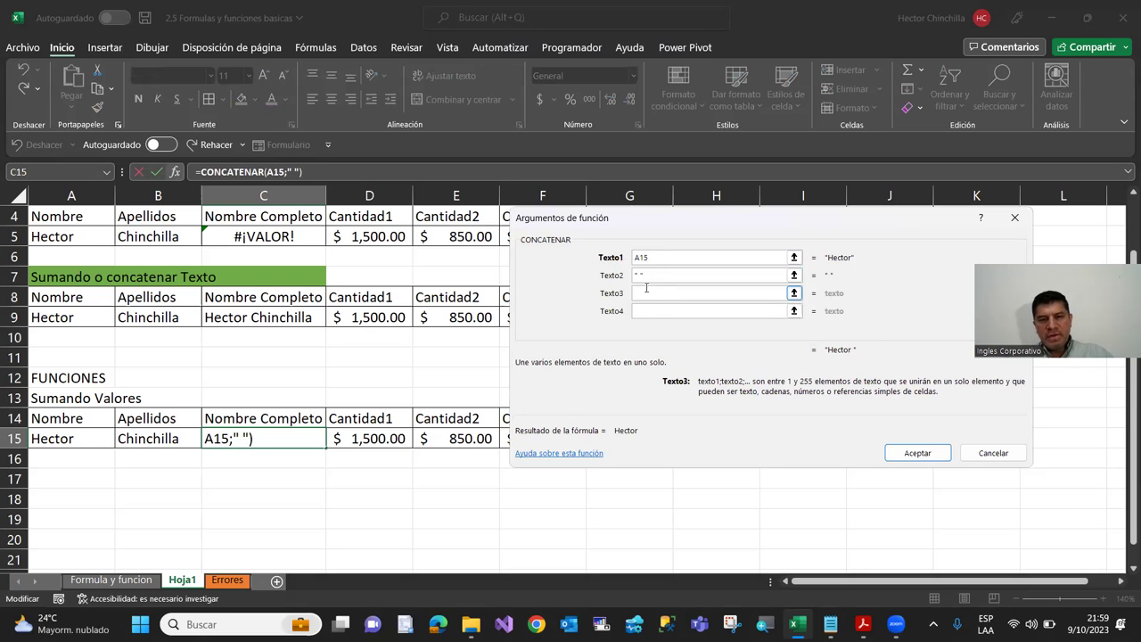
{"action": "left_click", "coordinate": [156, 438]}
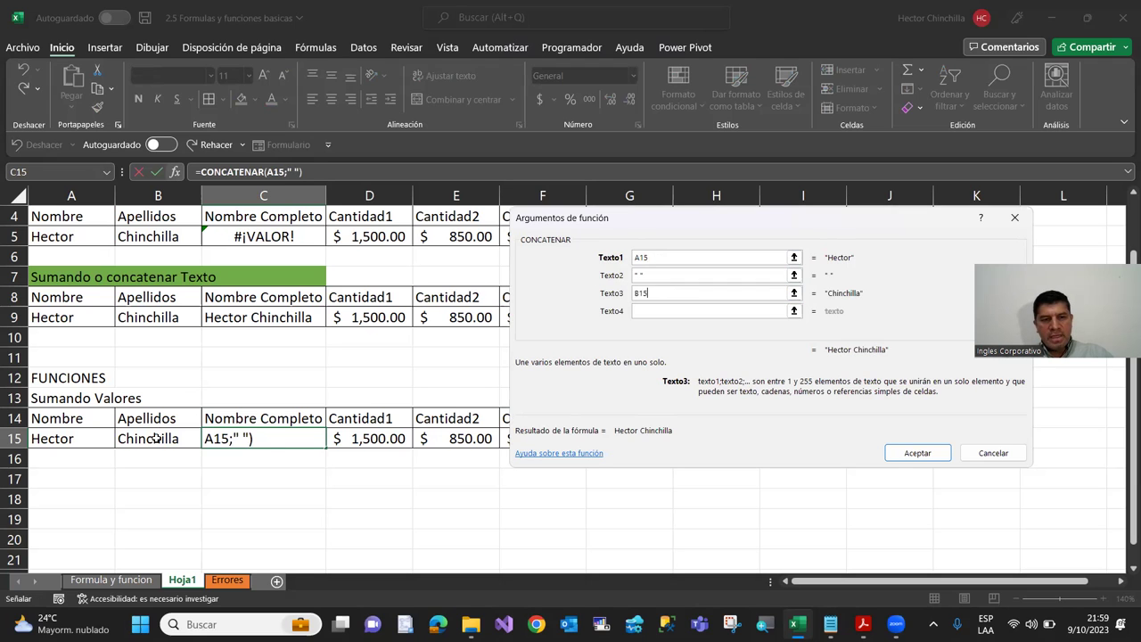
{"action": "left_click", "coordinate": [915, 454]}
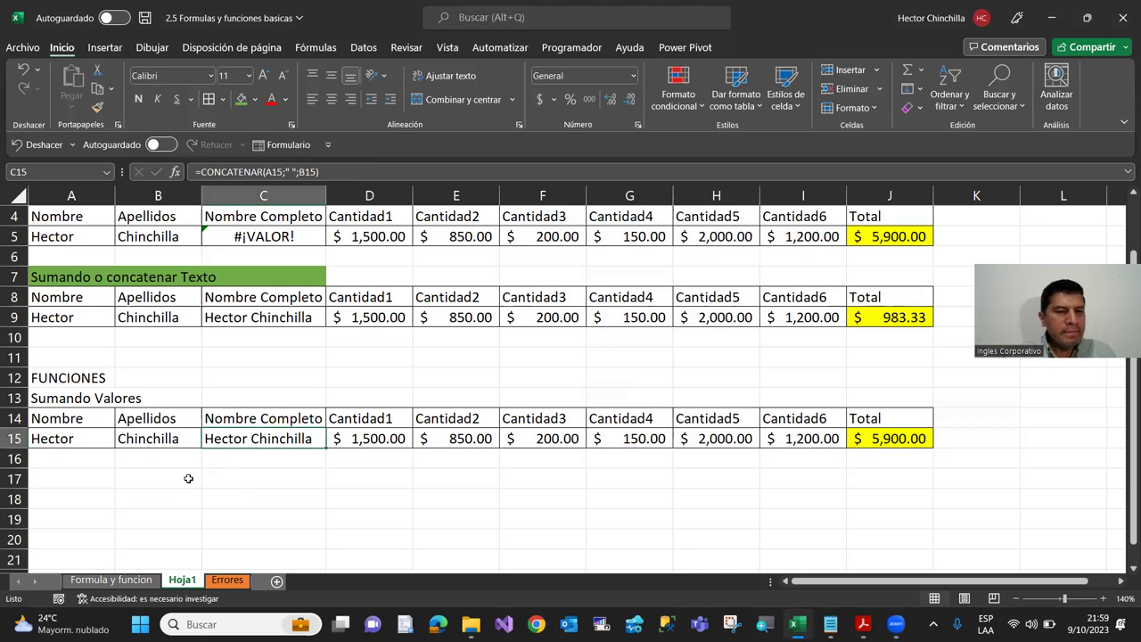
Step: Select C16 and start a new formula with =
{"action": "left_click", "coordinate": [232, 453]}
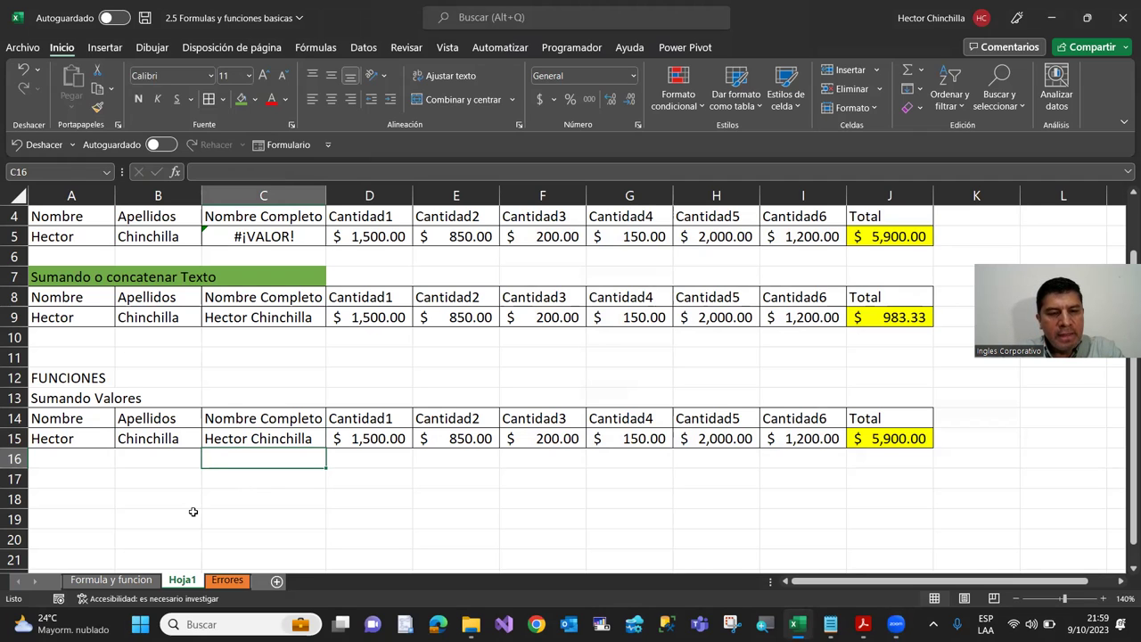
{"action": "type", "text": "="}
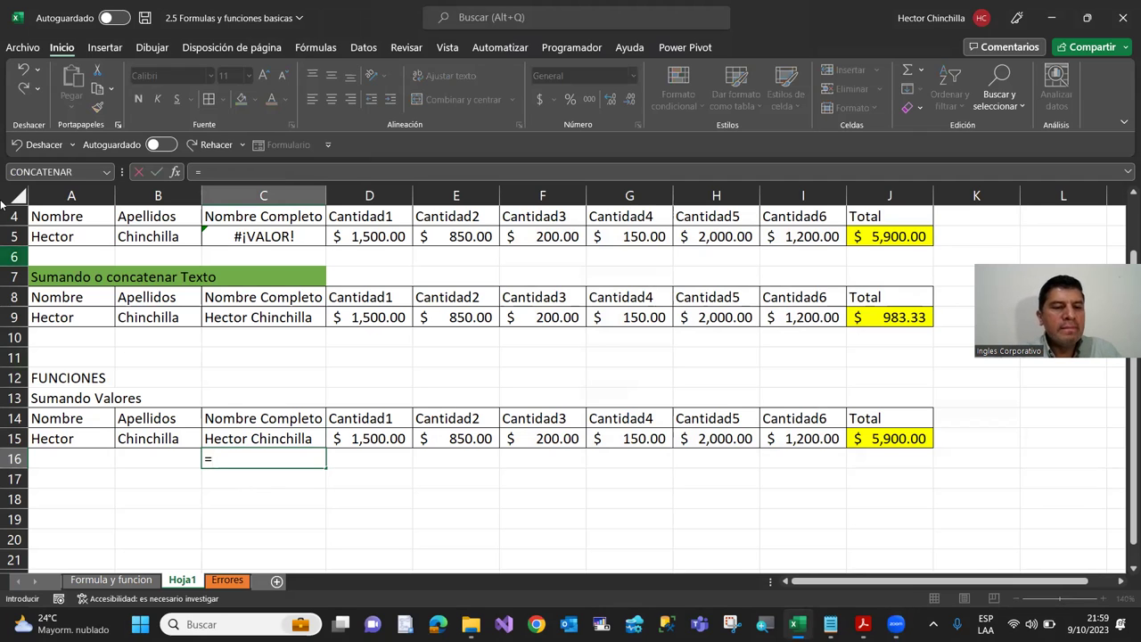
Step: Find the MAYUSC uppercase function and open its arguments for C16
{"action": "left_click", "coordinate": [180, 175]}
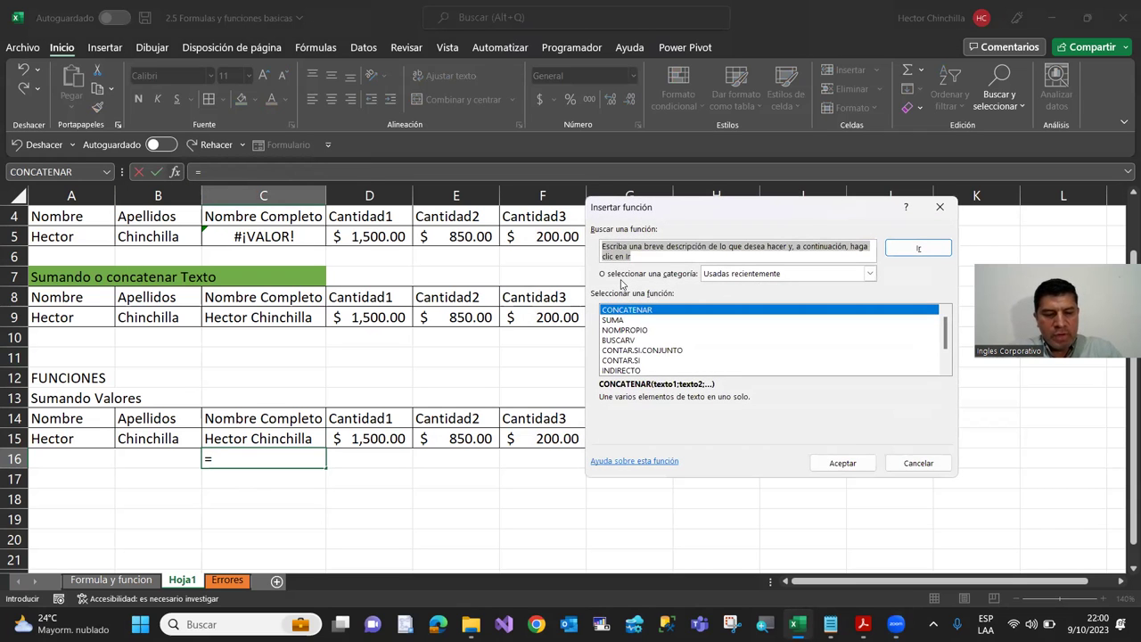
{"action": "type", "text": "mayuscula"}
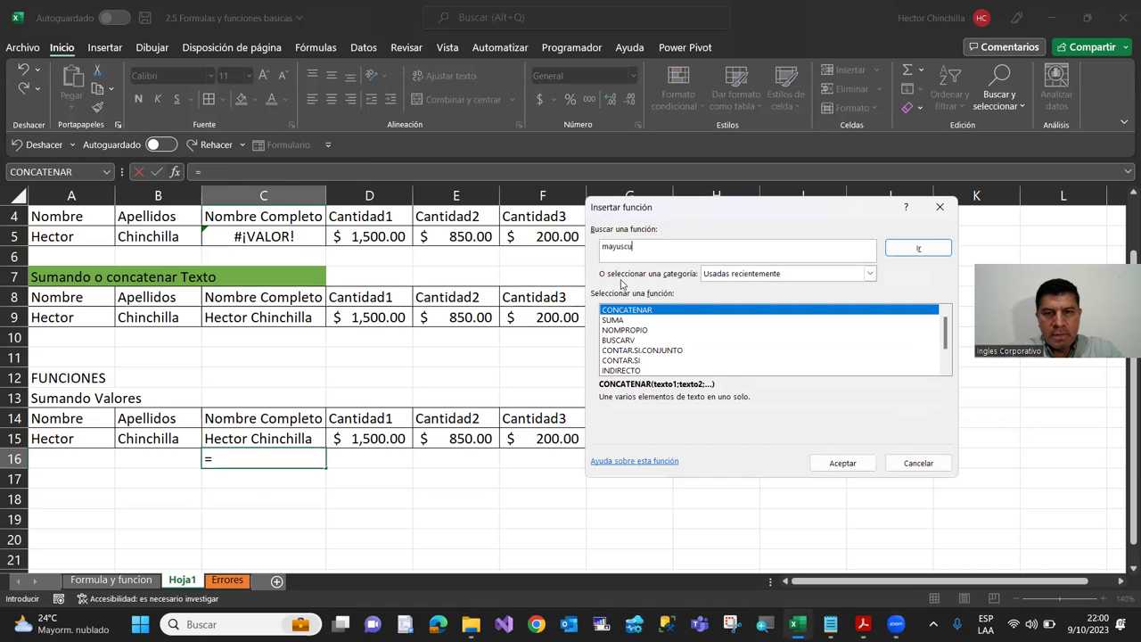
{"action": "left_click", "coordinate": [900, 250]}
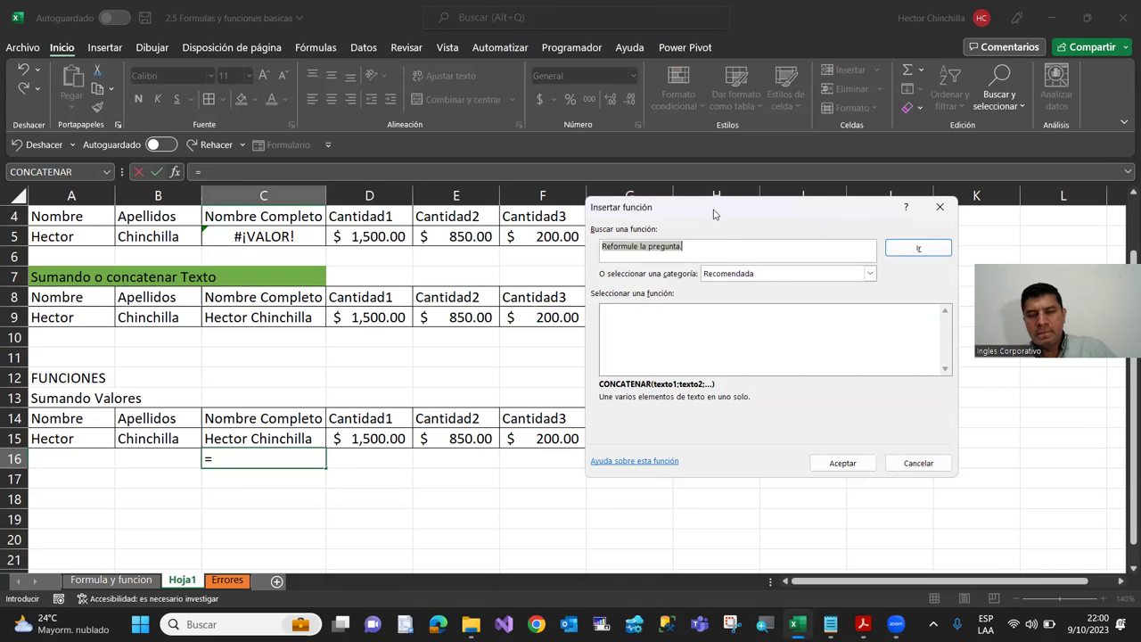
{"action": "left_click_drag", "start_coordinate": [713, 211], "coordinate": [708, 138]}
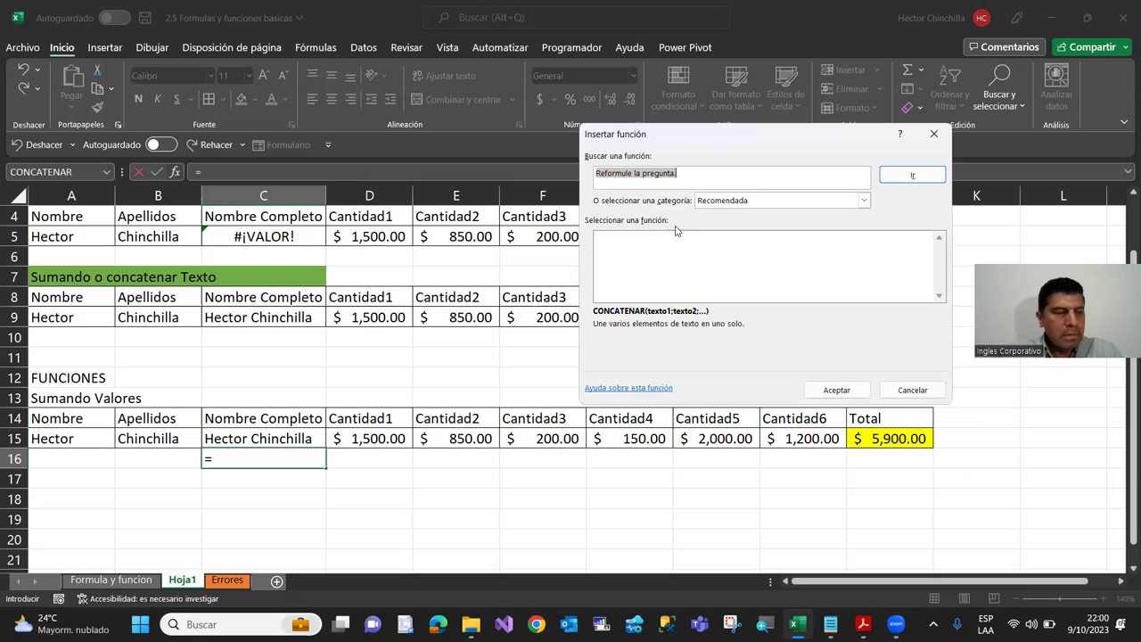
{"action": "type", "text": "MAYUSC"}
{"action": "left_click", "coordinate": [891, 179]}
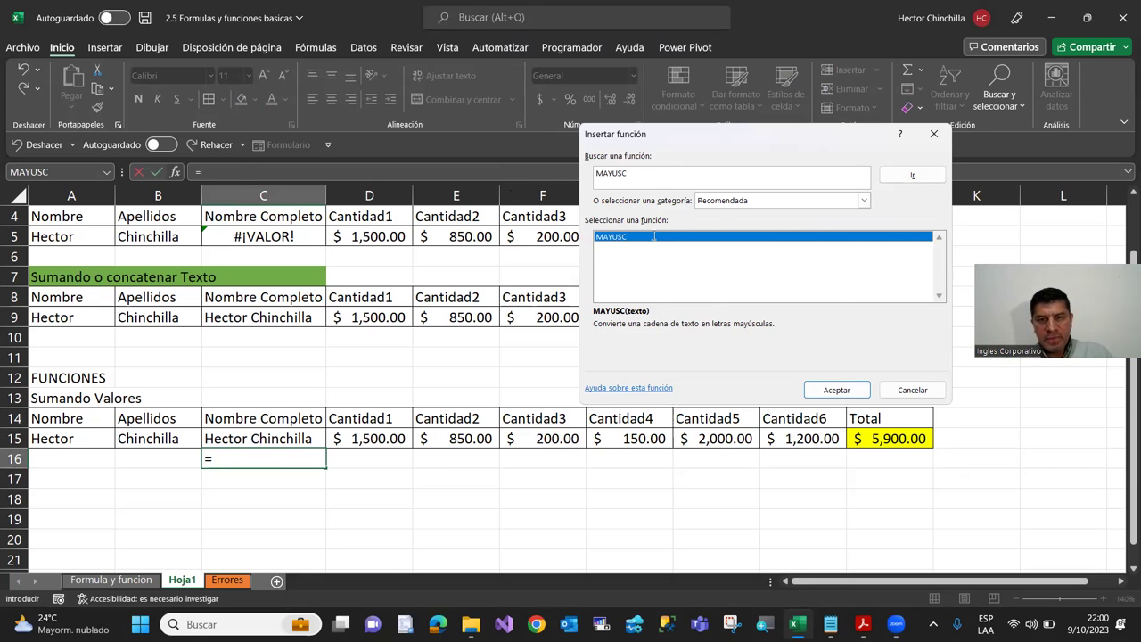
{"action": "double_click", "coordinate": [654, 237]}
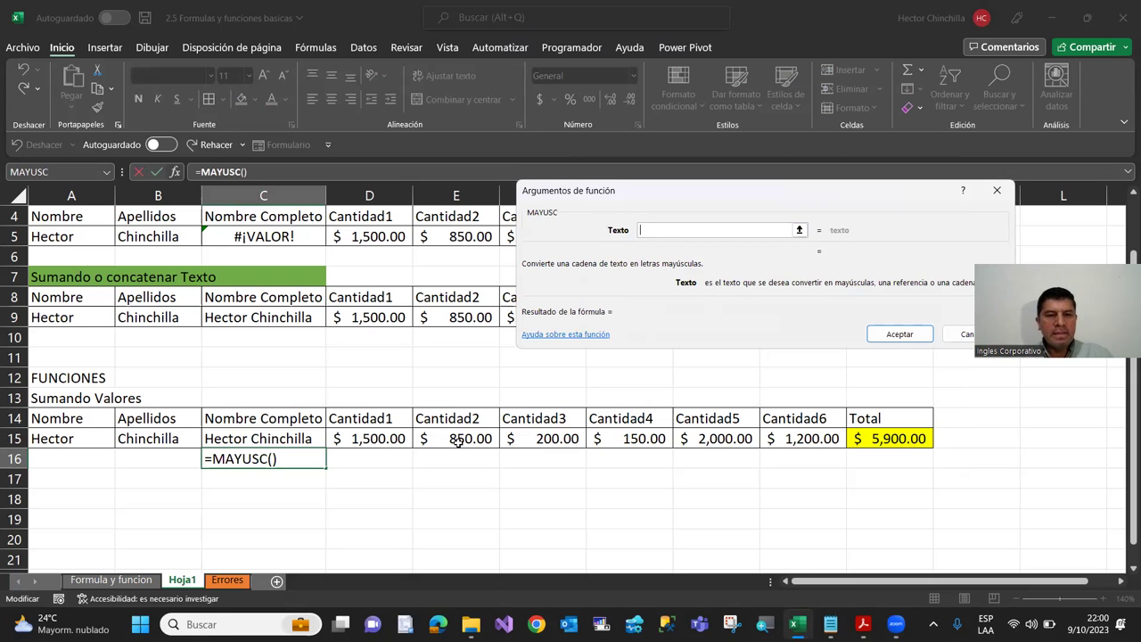
Step: Set C16 to =MAYUSC(C15) to show the full name in capitals
{"action": "left_click", "coordinate": [254, 439]}
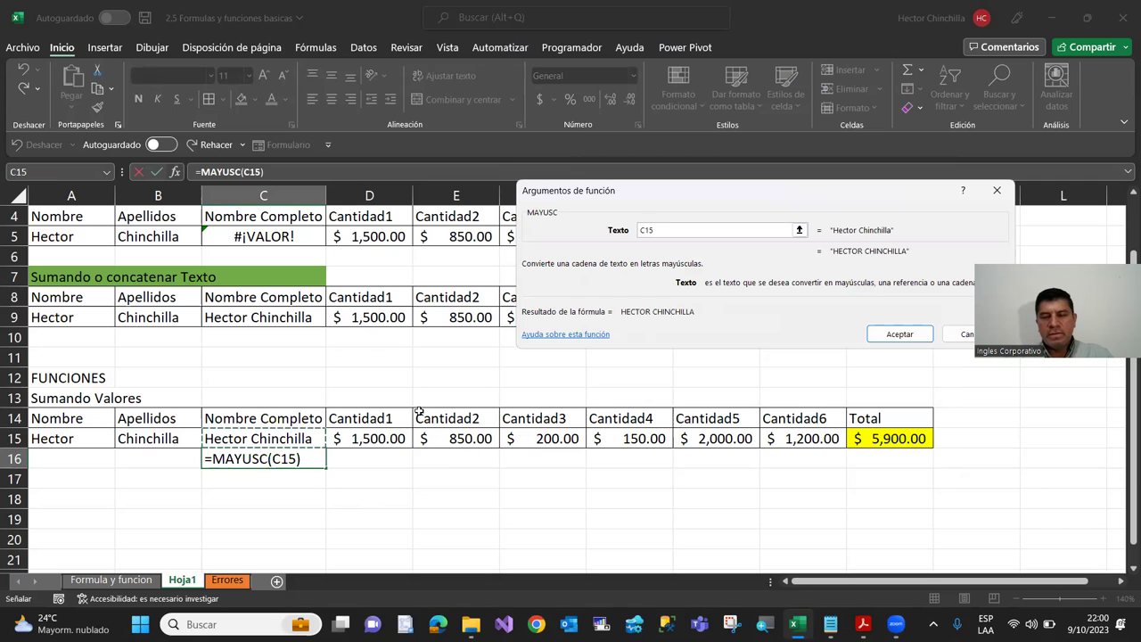
{"action": "left_click", "coordinate": [890, 337]}
Step: Widen column C so the full names fit
{"action": "left_click", "coordinate": [247, 520]}
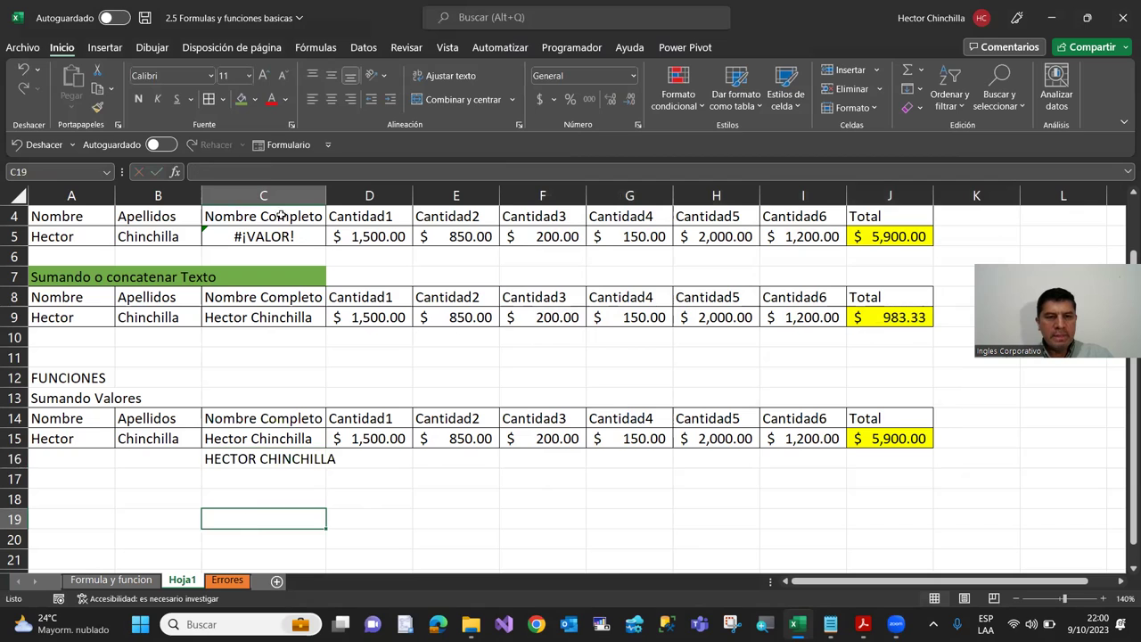
{"action": "left_click_drag", "start_coordinate": [326, 196], "coordinate": [350, 197]}
{"action": "left_click", "coordinate": [229, 497]}
Step: Compare the formulas in C15 and C16
{"action": "key", "text": "Up"}
{"action": "key", "text": "Up"}
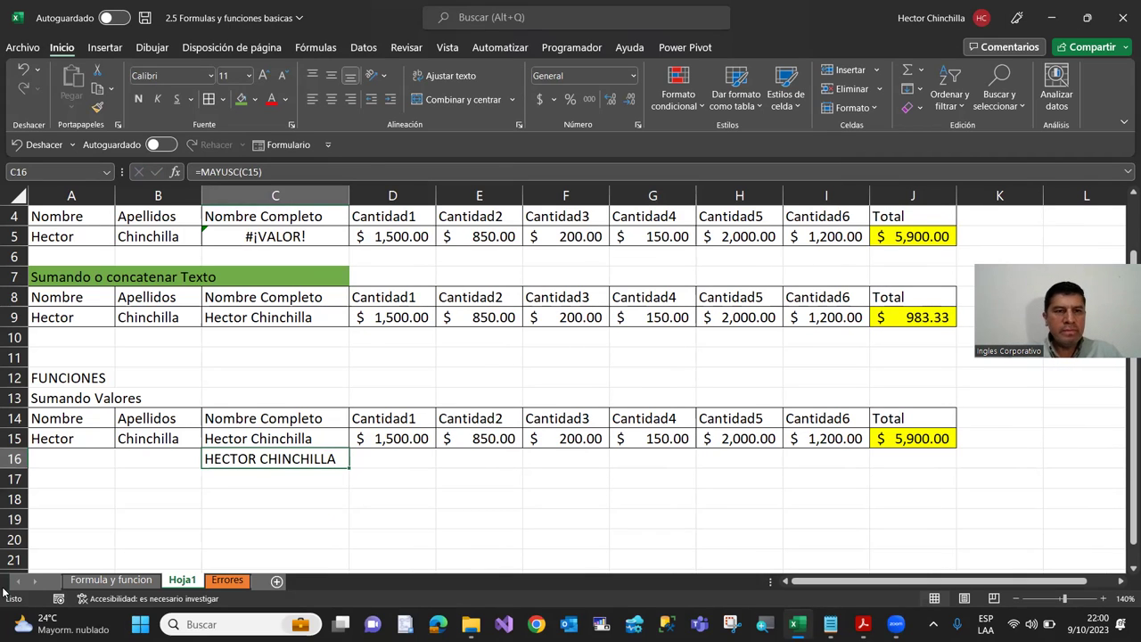
{"action": "left_click", "coordinate": [225, 440]}
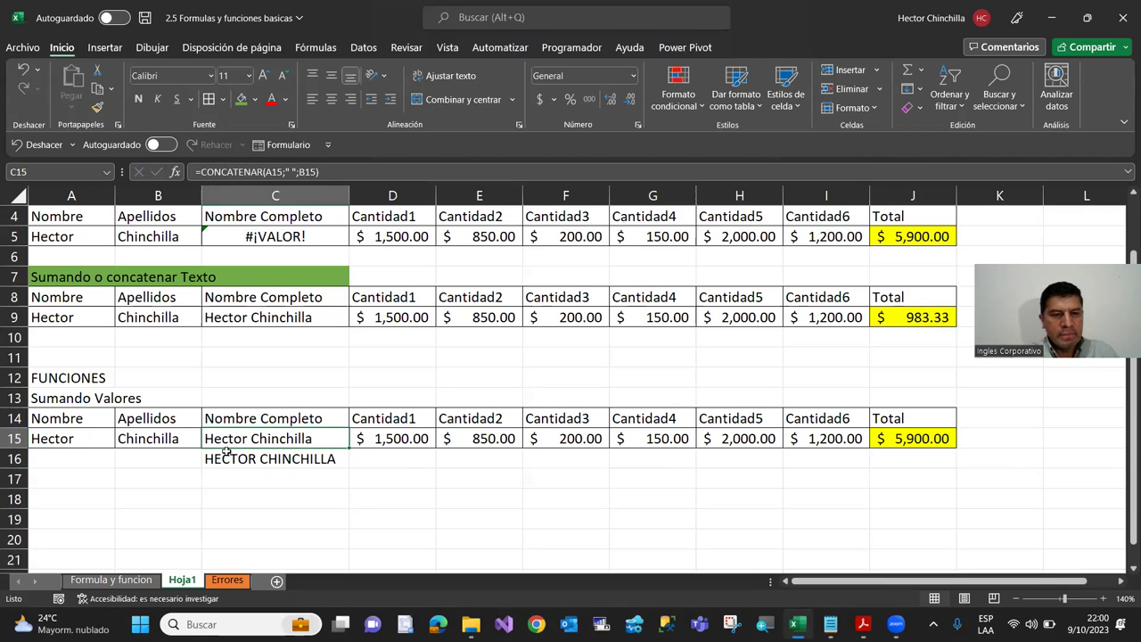
{"action": "left_click", "coordinate": [227, 458]}
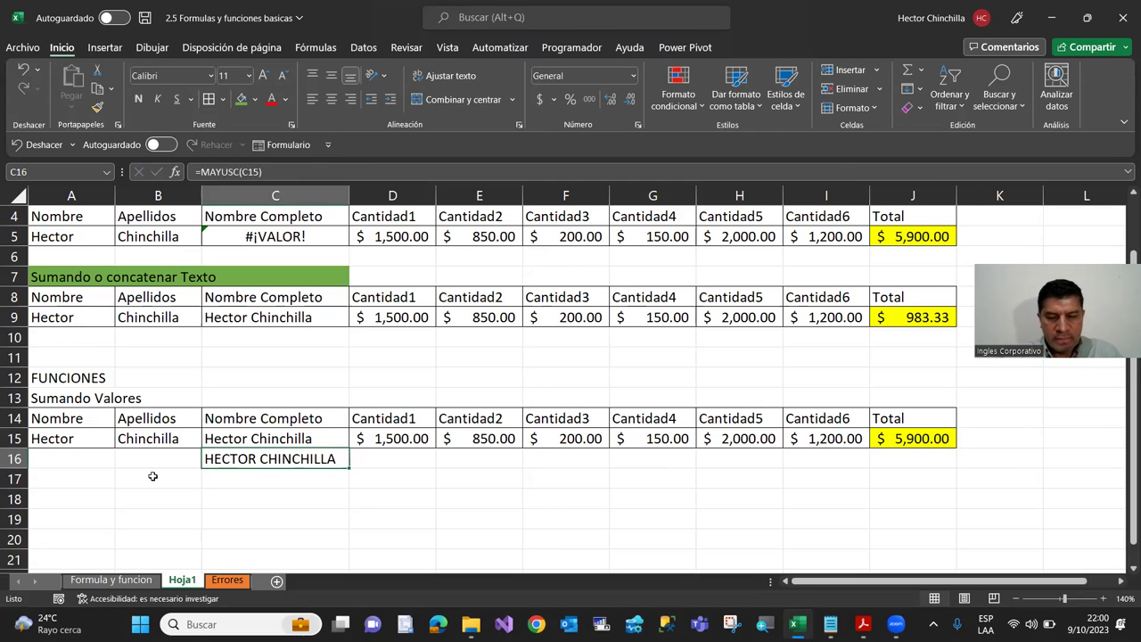
Step: Rewrite C16 as =MAYUSC(A15&B15), showing both names joined in capitals without a space
{"action": "type", "text": "=MAYUSC"}
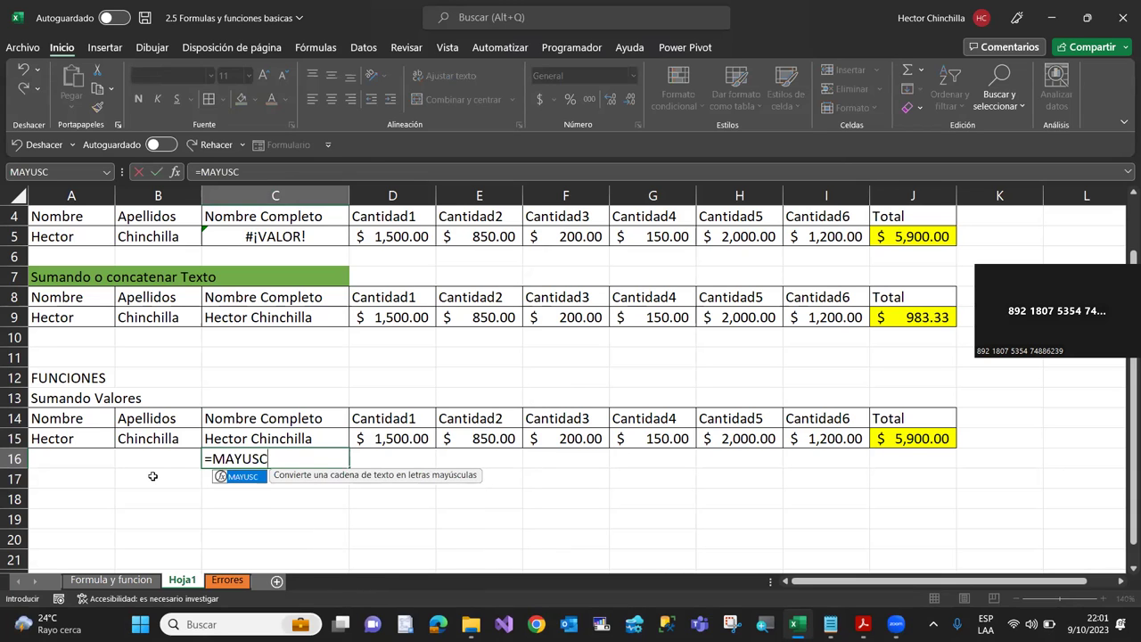
{"action": "type", "text": "("}
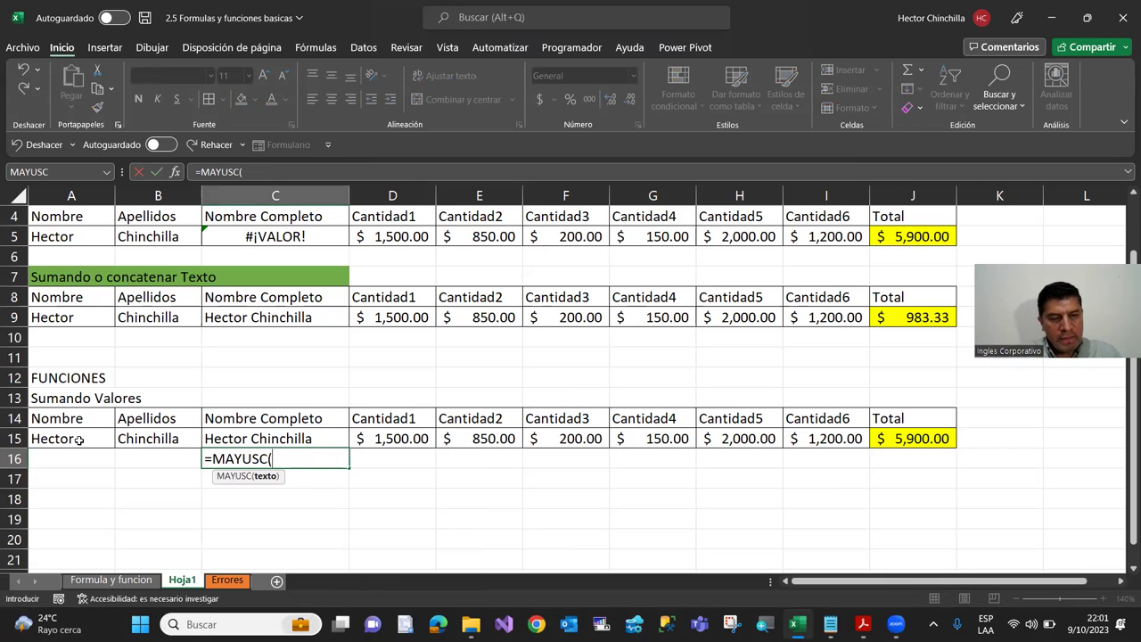
{"action": "left_click", "coordinate": [79, 439]}
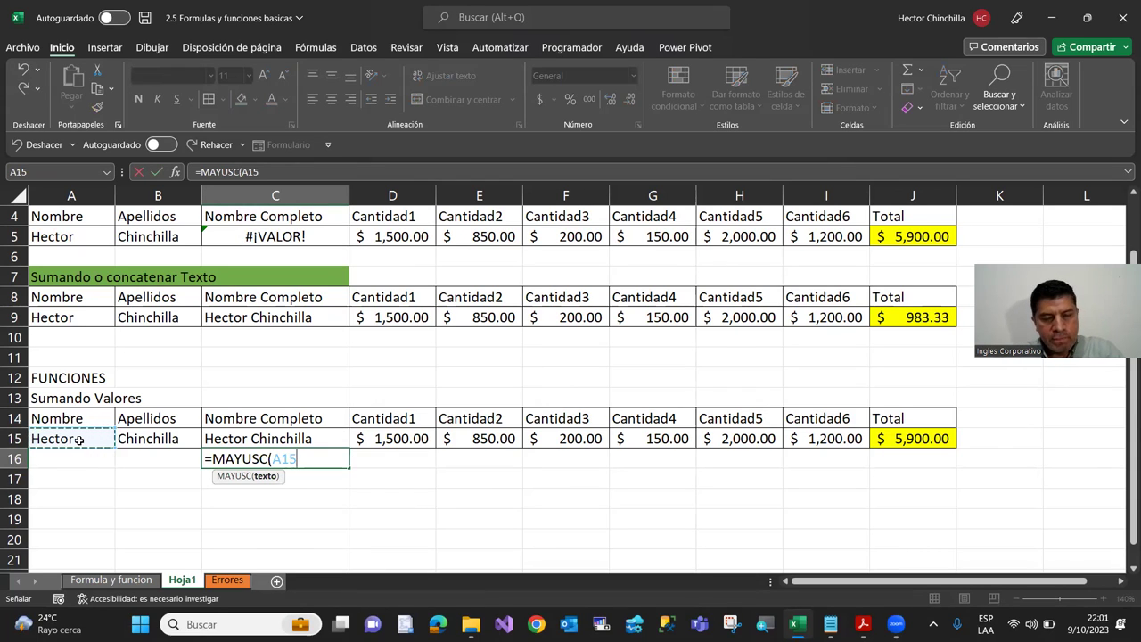
{"action": "type", "text": "&"}
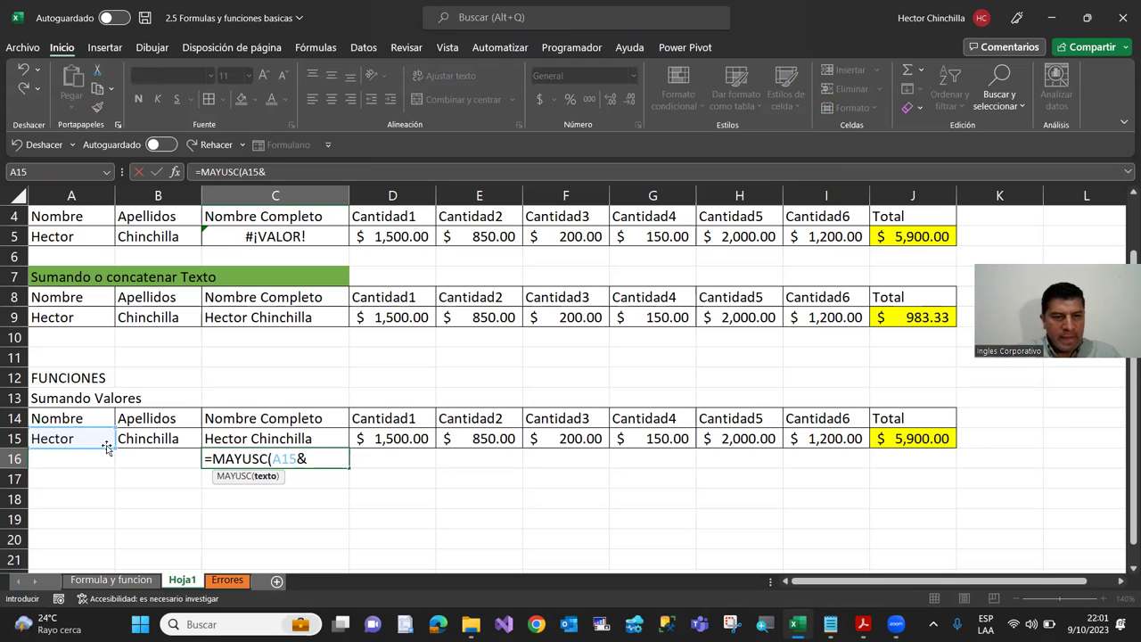
{"action": "left_click", "coordinate": [149, 439]}
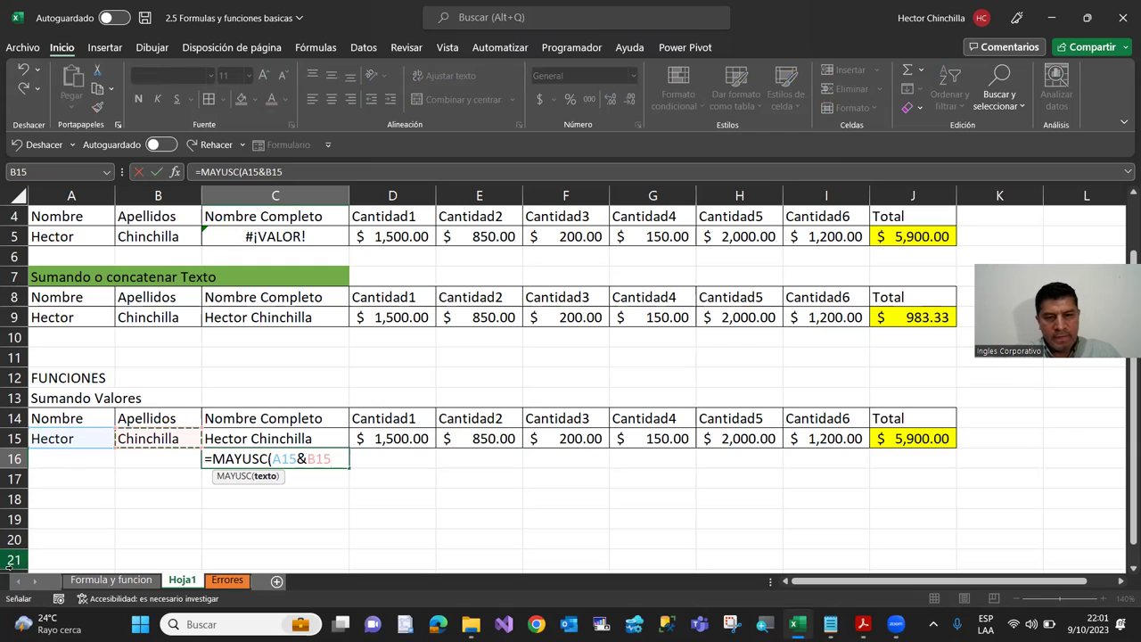
{"action": "type", "text": ")"}
{"action": "key", "text": "Return"}
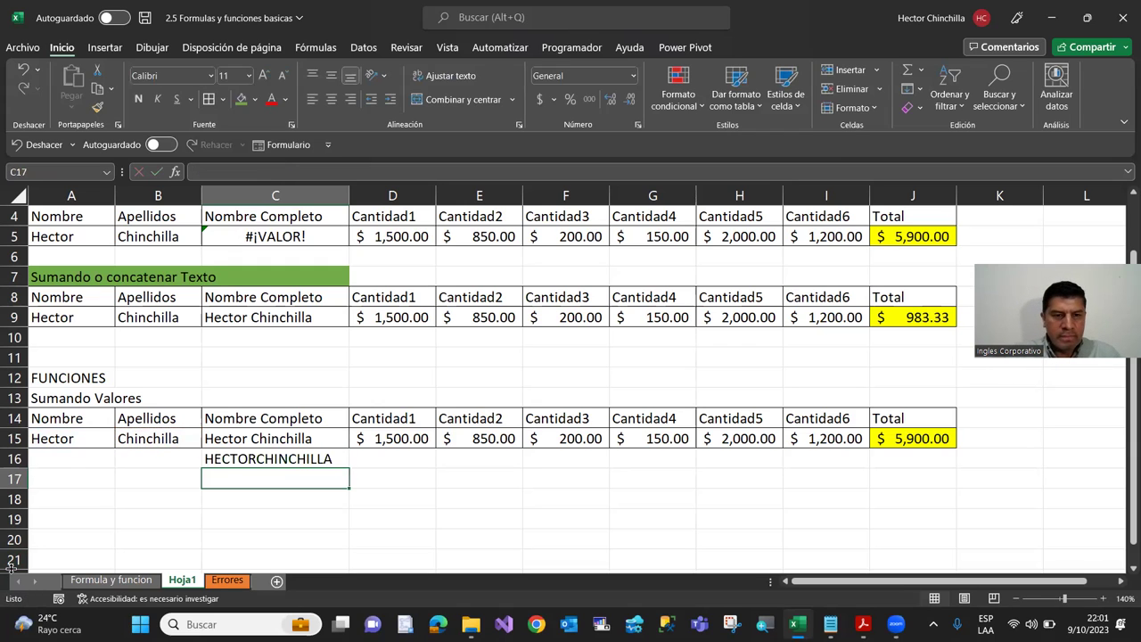
{"action": "key", "text": "Up"}
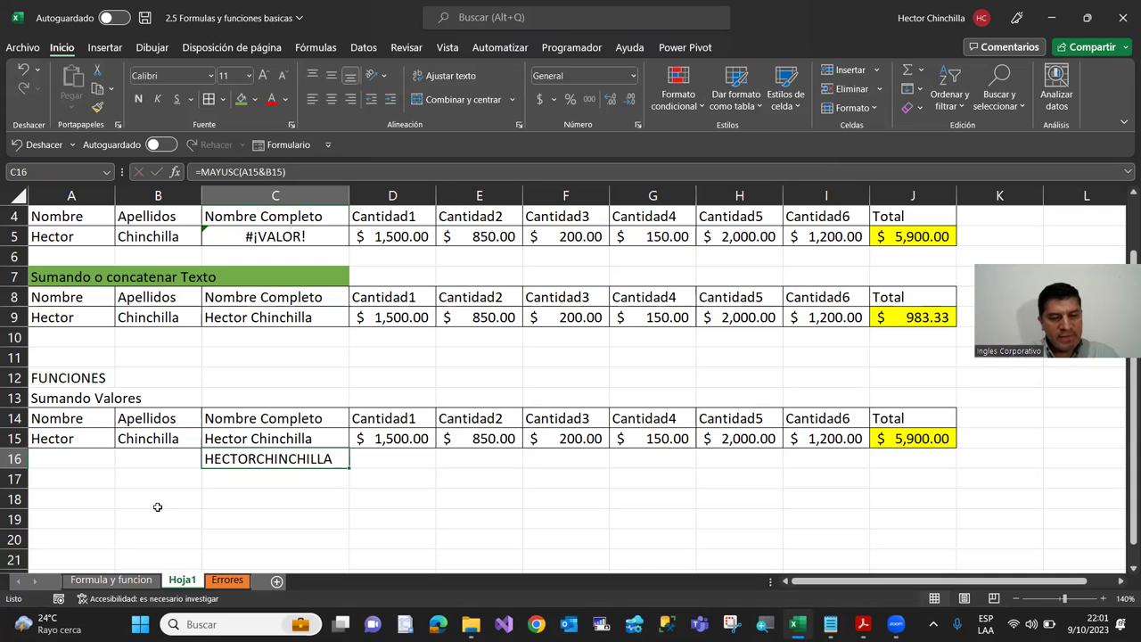
Step: Edit C16 to =MAYUSC(A15&" "&B15) so a space separates the capitalised names
{"action": "key", "text": "F2"}
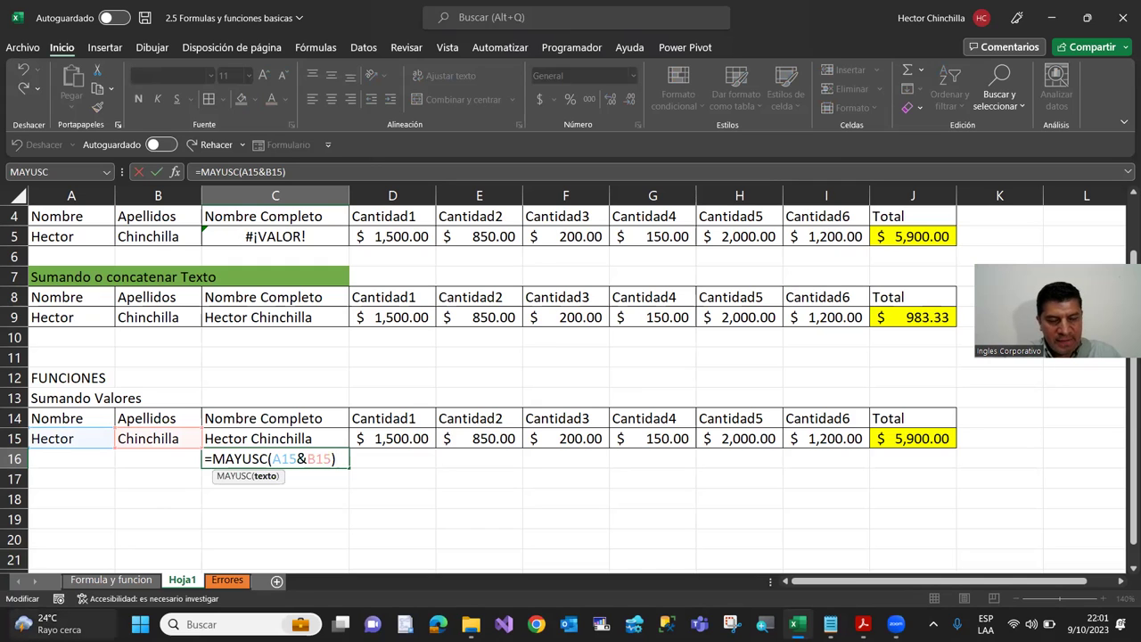
{"action": "type", "text": "\" "}
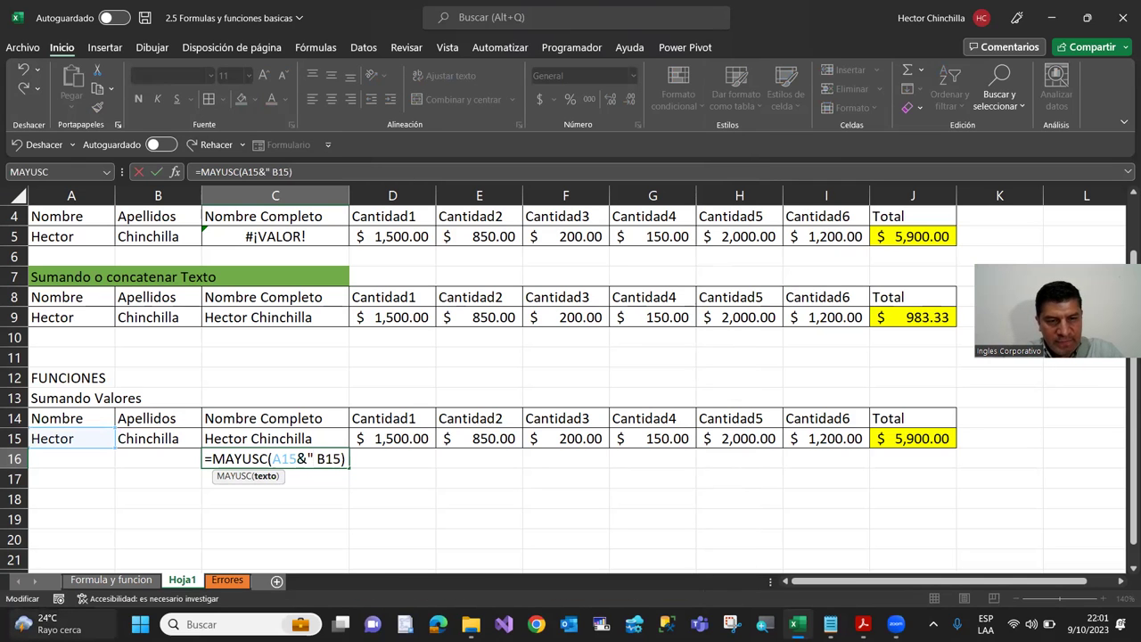
{"action": "type", "text": "\""}
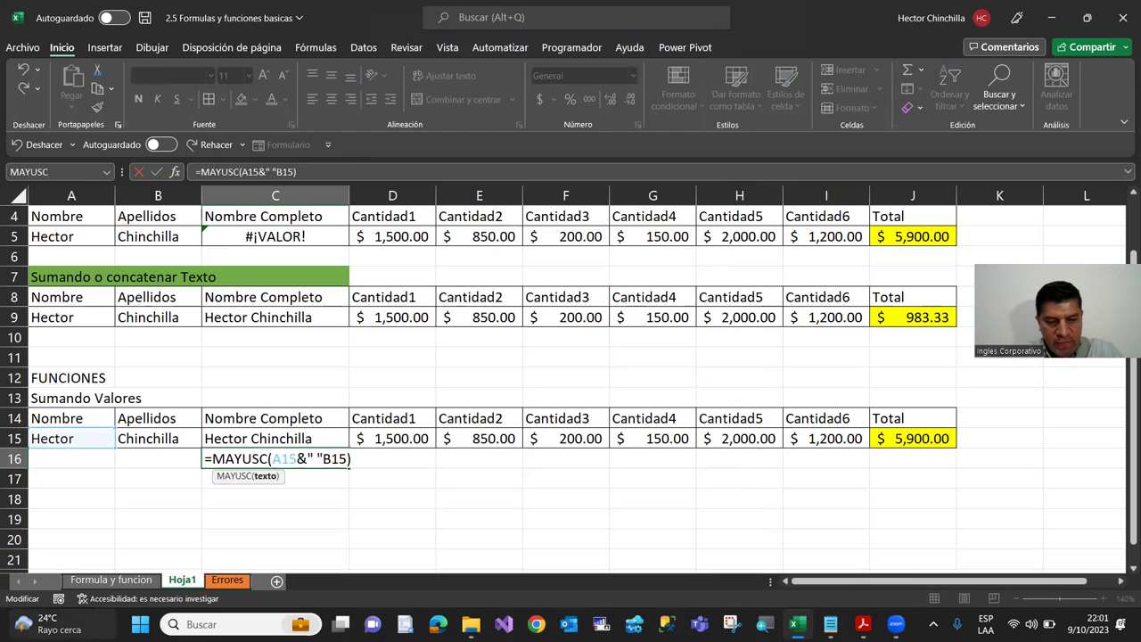
{"action": "type", "text": "&"}
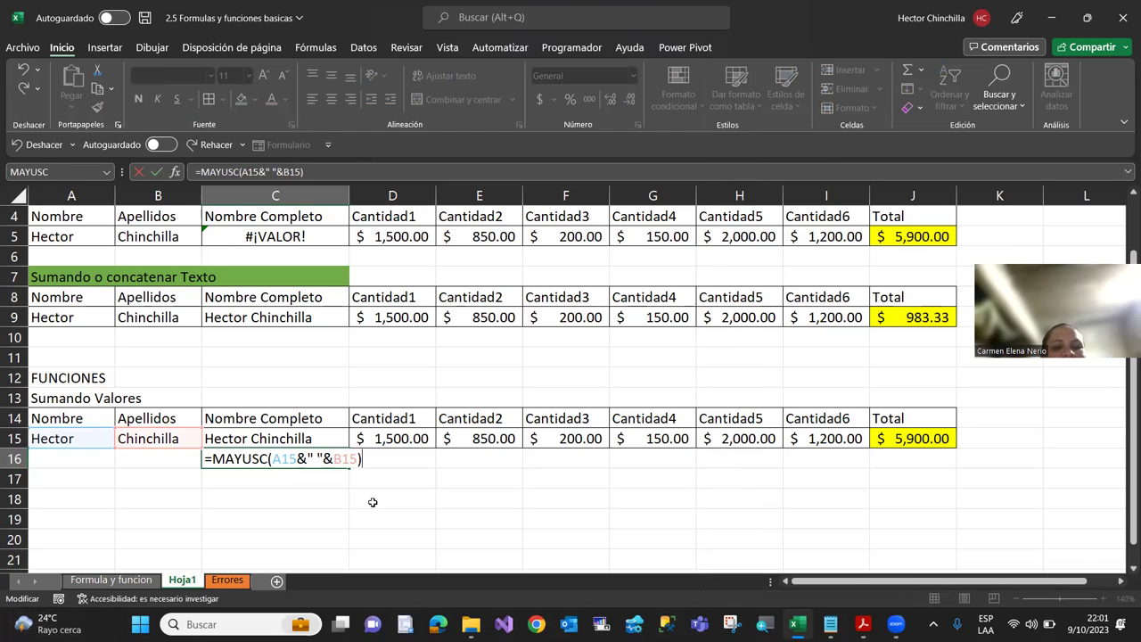
{"action": "key", "text": "Return"}
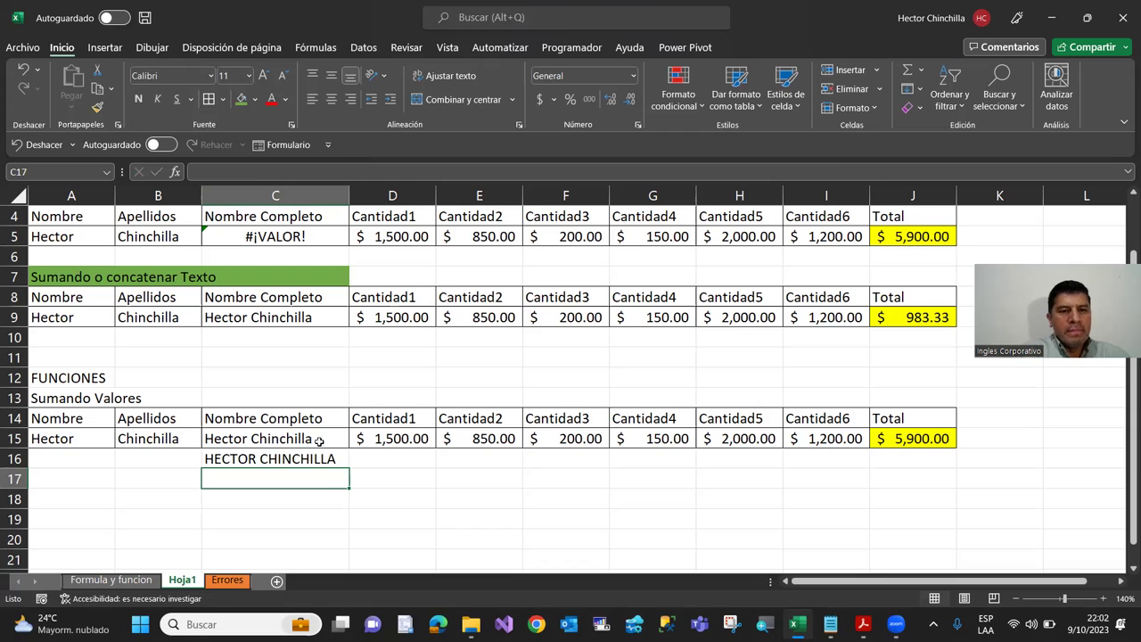
{"action": "left_click", "coordinate": [234, 416]}
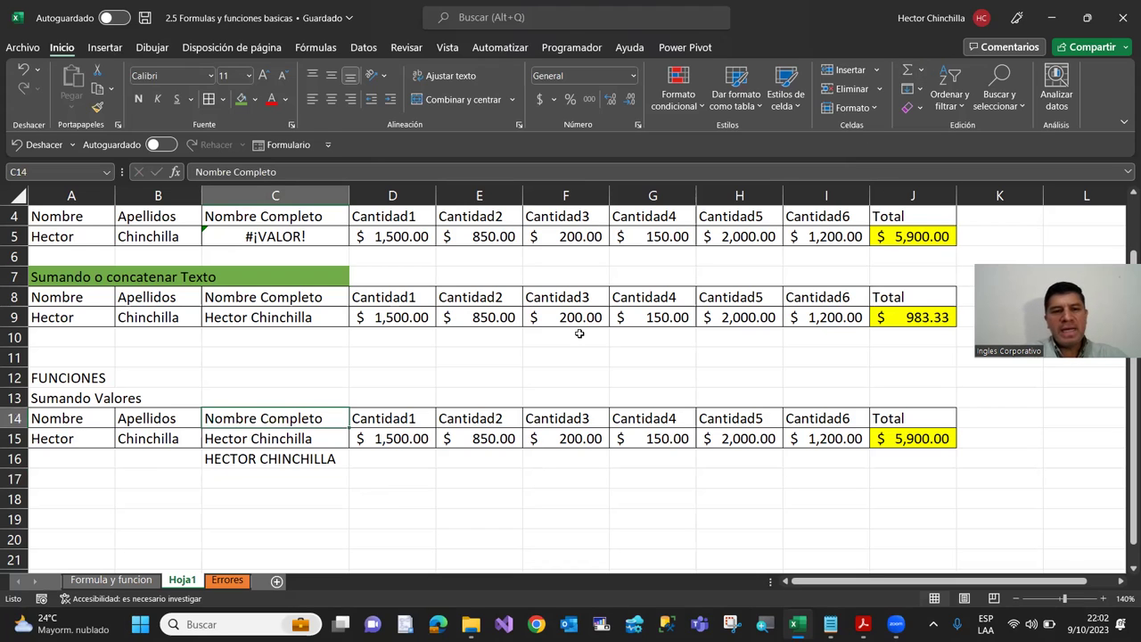
{"action": "left_click", "coordinate": [142, 459]}
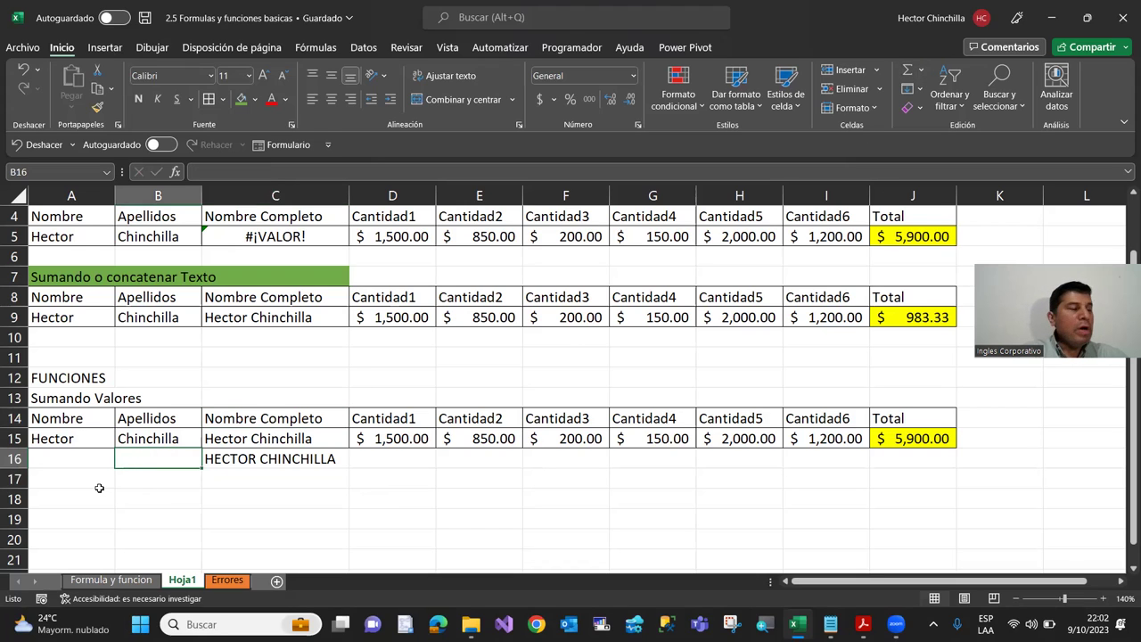
{"action": "left_click", "coordinate": [219, 444]}
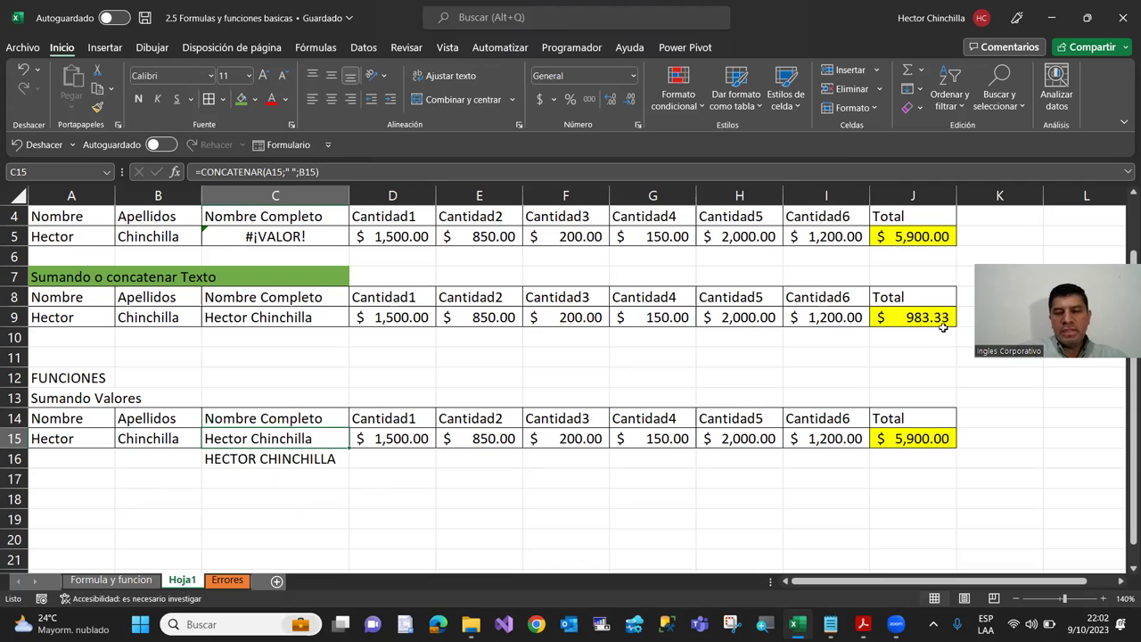
{"action": "left_click", "coordinate": [237, 322]}
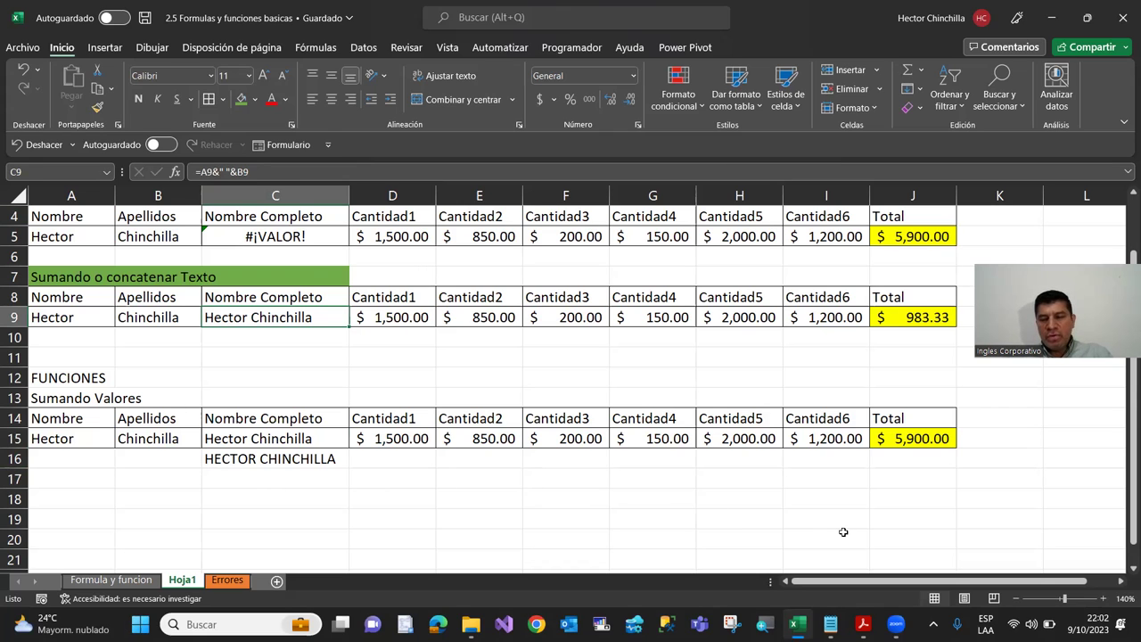
Step: Review the SUMA total in J15 and the CONCATENAR formula in C15
{"action": "left_click", "coordinate": [896, 443]}
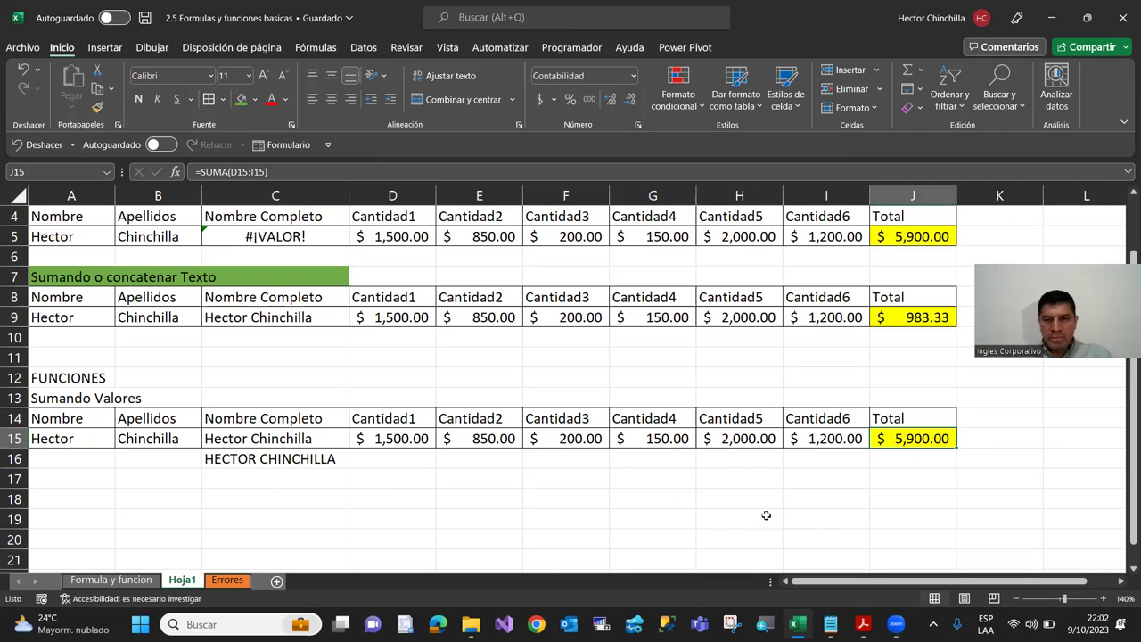
{"action": "left_click", "coordinate": [765, 502]}
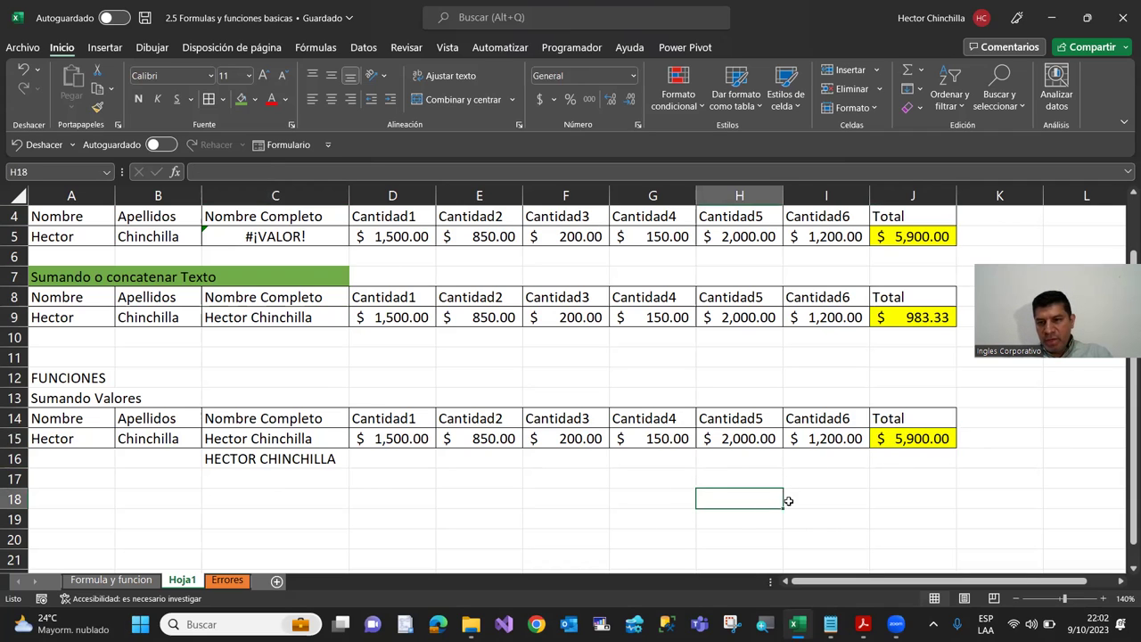
{"action": "left_click", "coordinate": [896, 444]}
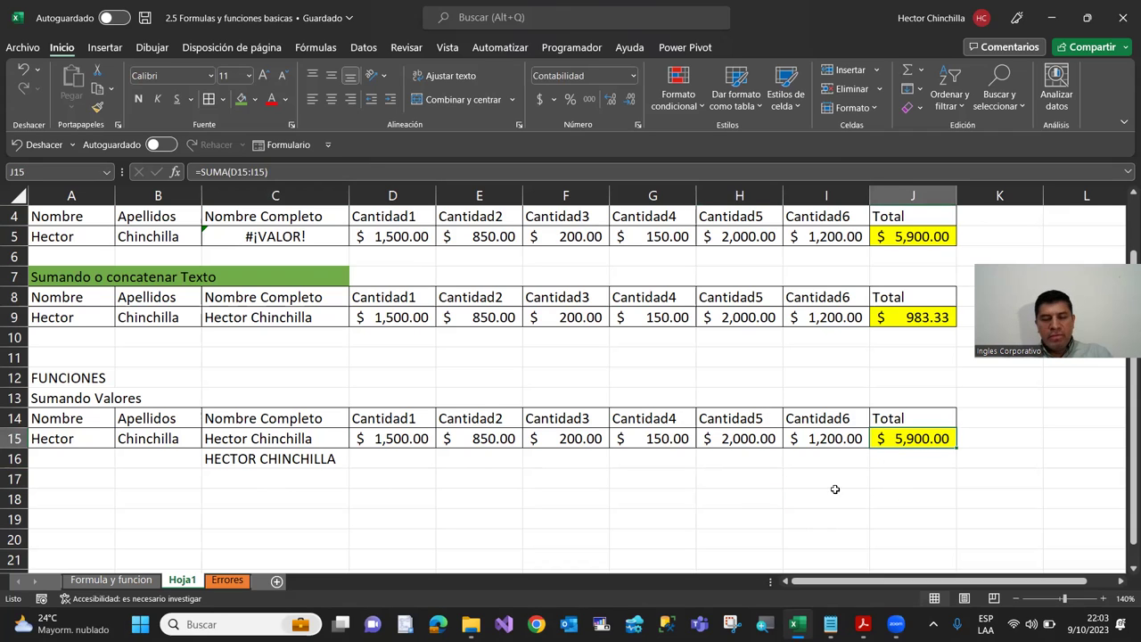
{"action": "left_click", "coordinate": [278, 438]}
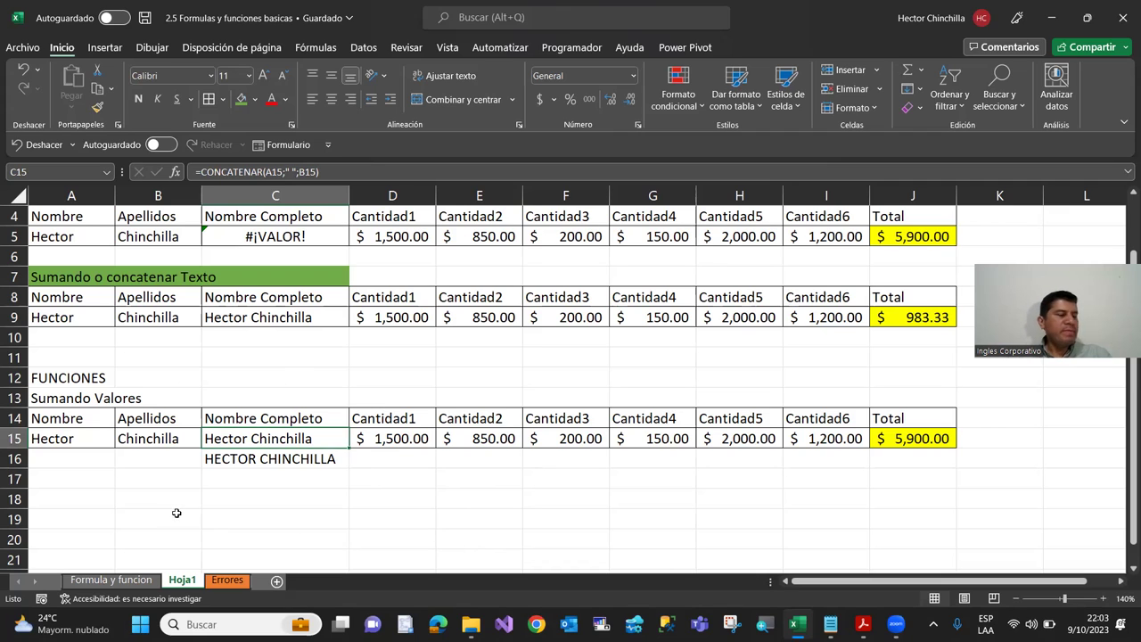
Step: Recheck C15's formula and save the workbook
{"action": "left_click", "coordinate": [216, 491]}
{"action": "left_click", "coordinate": [225, 443]}
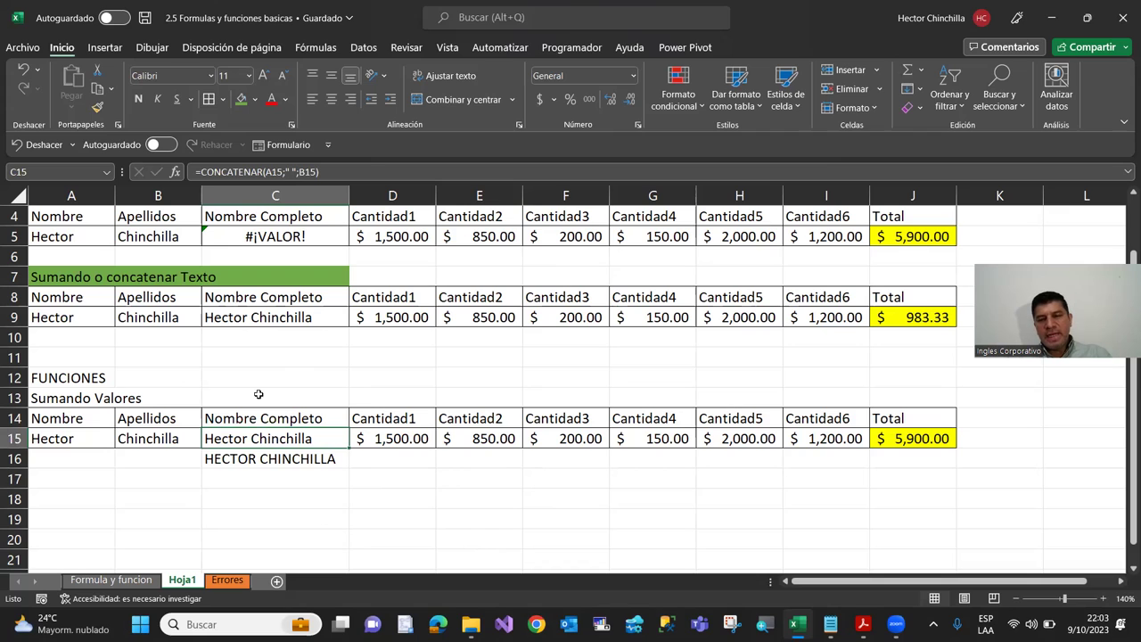
{"action": "left_click", "coordinate": [255, 477]}
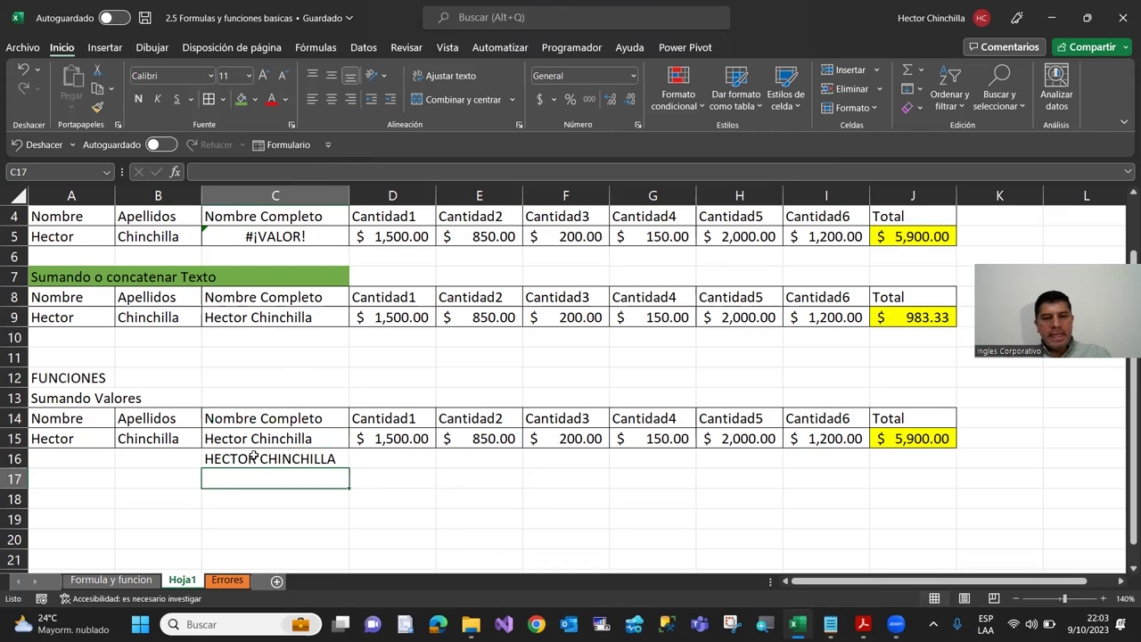
{"action": "left_click", "coordinate": [252, 444]}
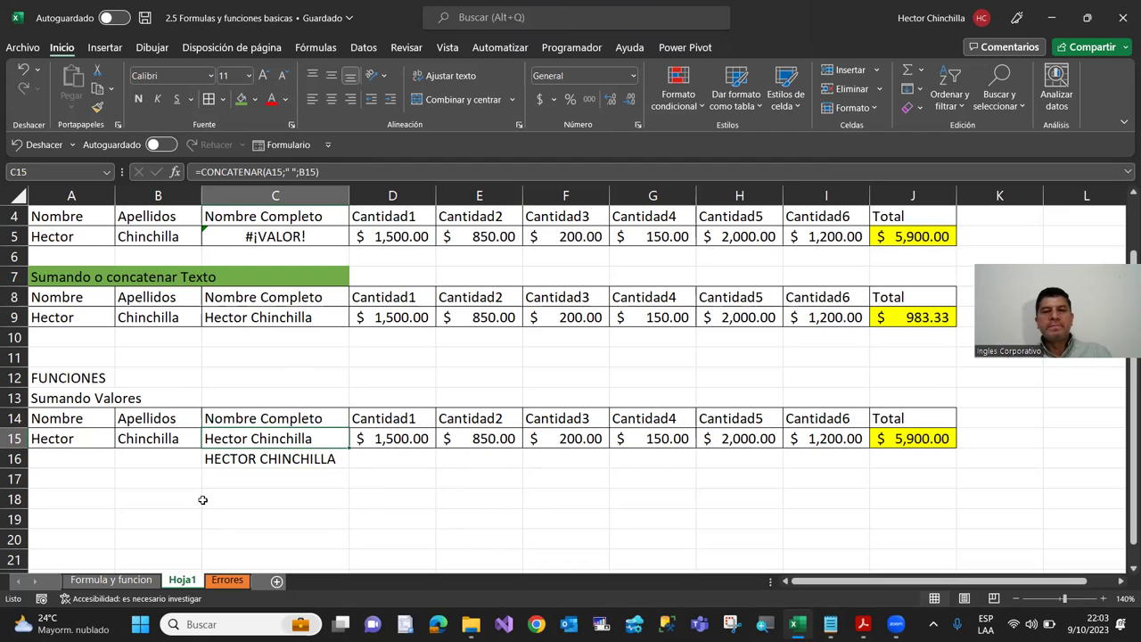
{"action": "left_click", "coordinate": [144, 18]}
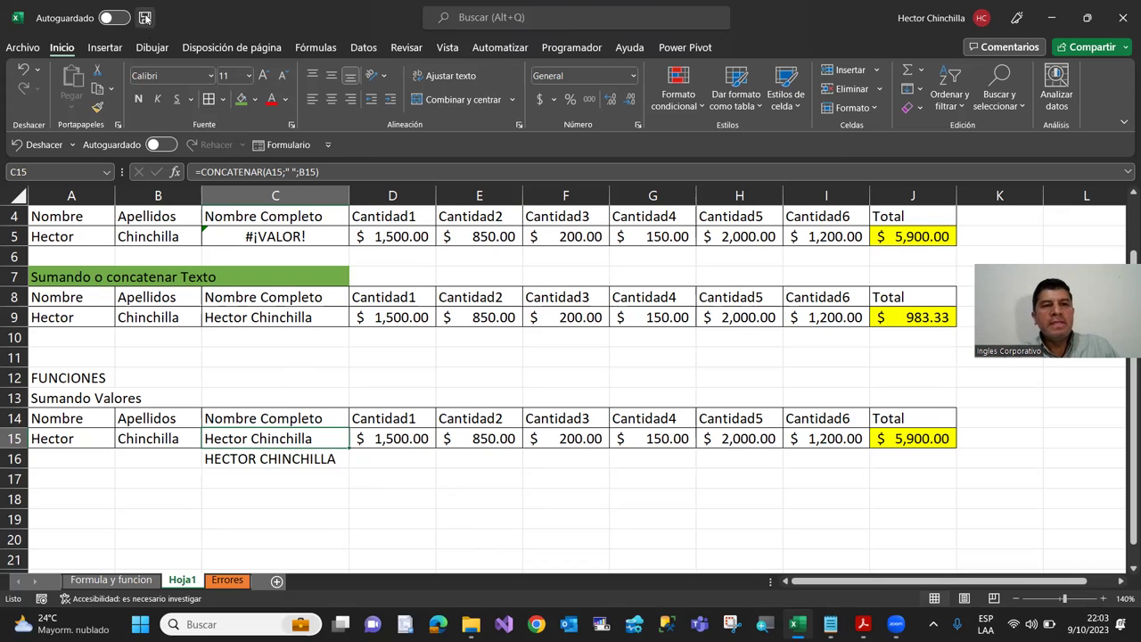